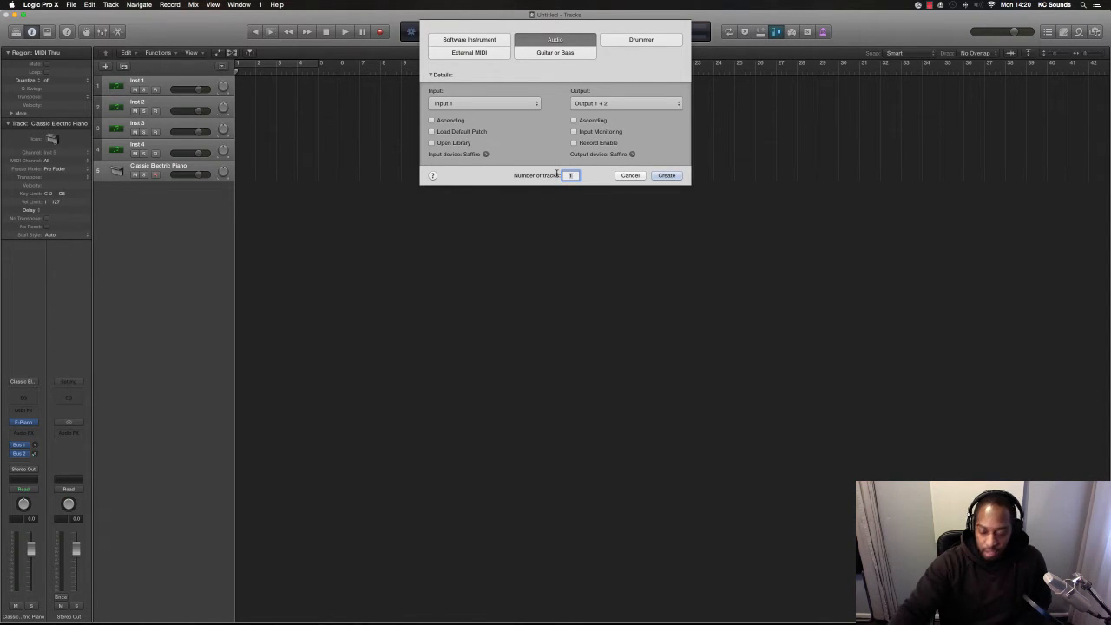
- Create two new audio tracks and show the mixer below the track area
{"action": "key", "text": "Return"}
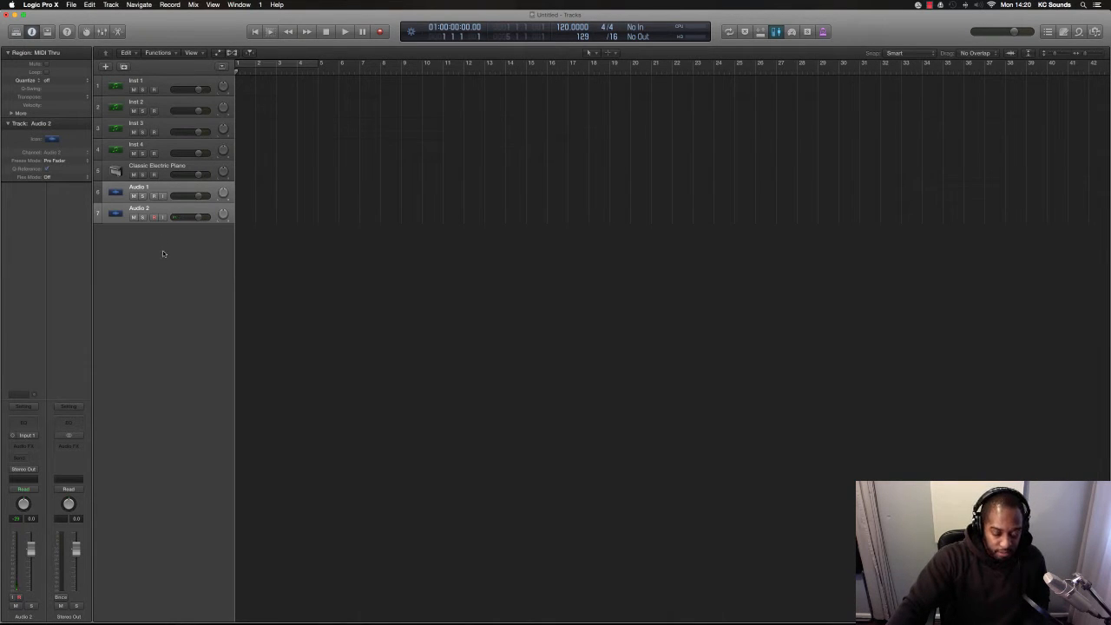
{"action": "double_click", "coordinate": [139, 81]}
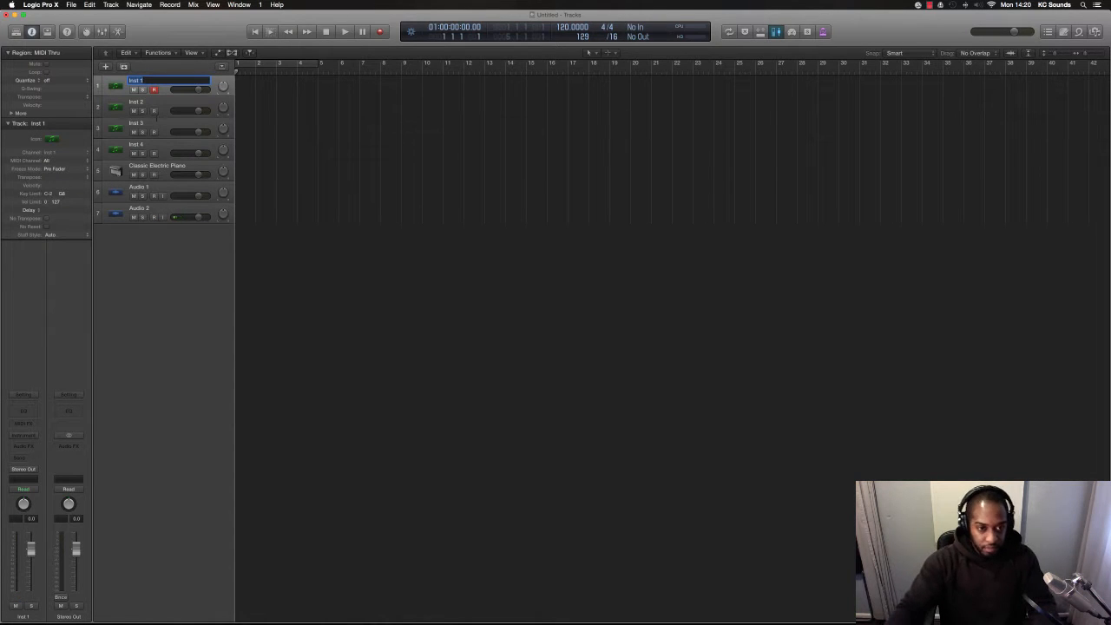
{"action": "left_click", "coordinate": [287, 324]}
{"action": "key", "text": "x"}
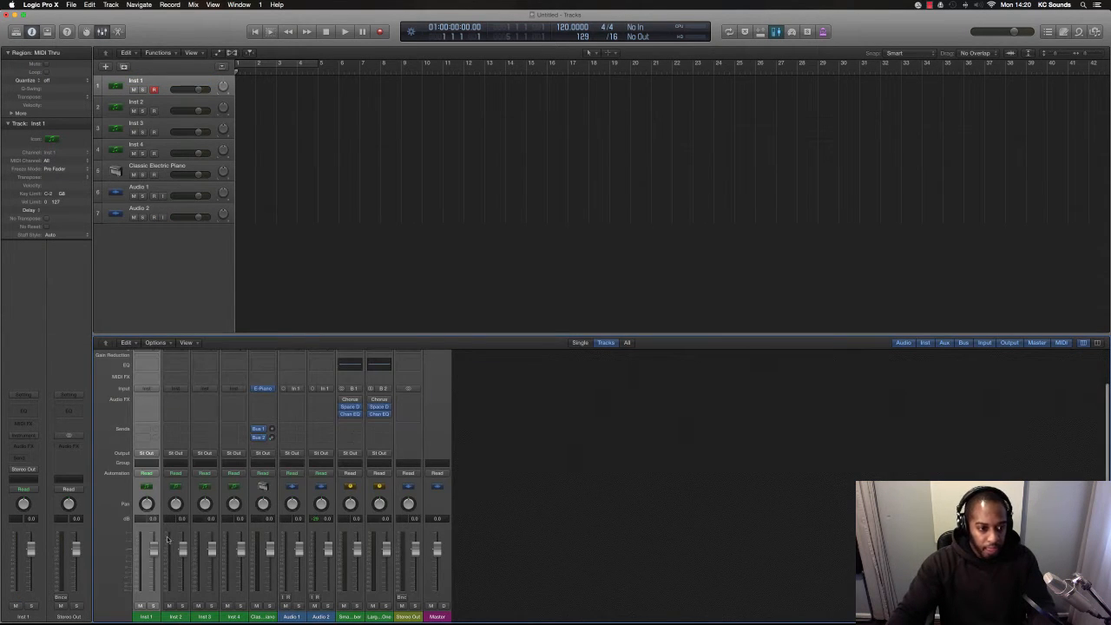
- Rename the four instrument channels Inst 1 to Inst 4 in the mixer as kick, bass, synth and piano
{"action": "double_click", "coordinate": [149, 616]}
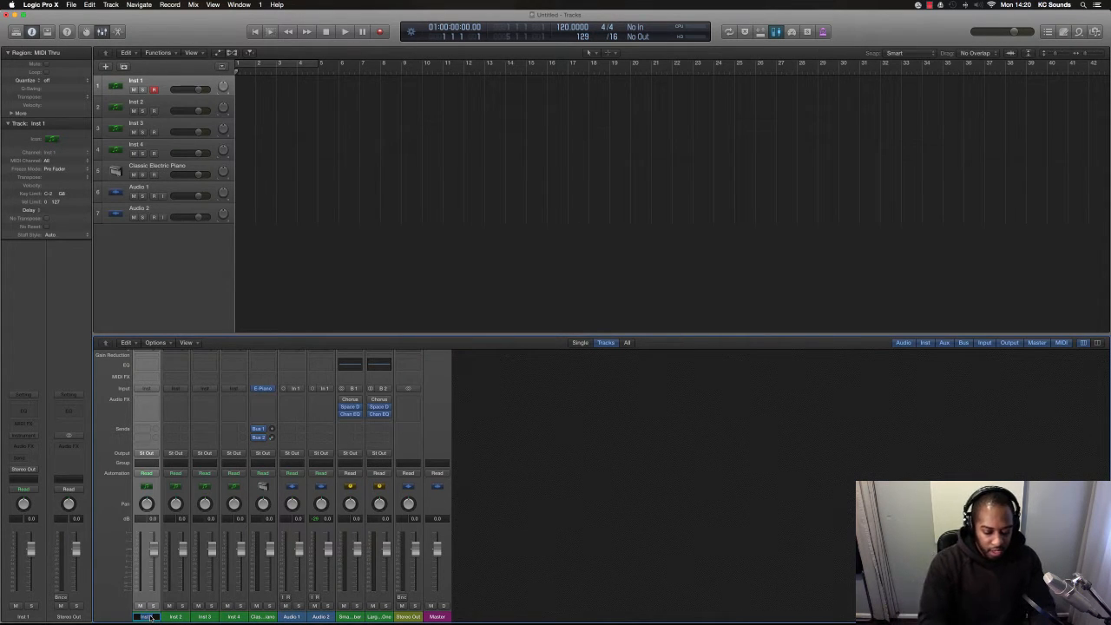
{"action": "type", "text": "kick"}
{"action": "key", "text": "Tab"}
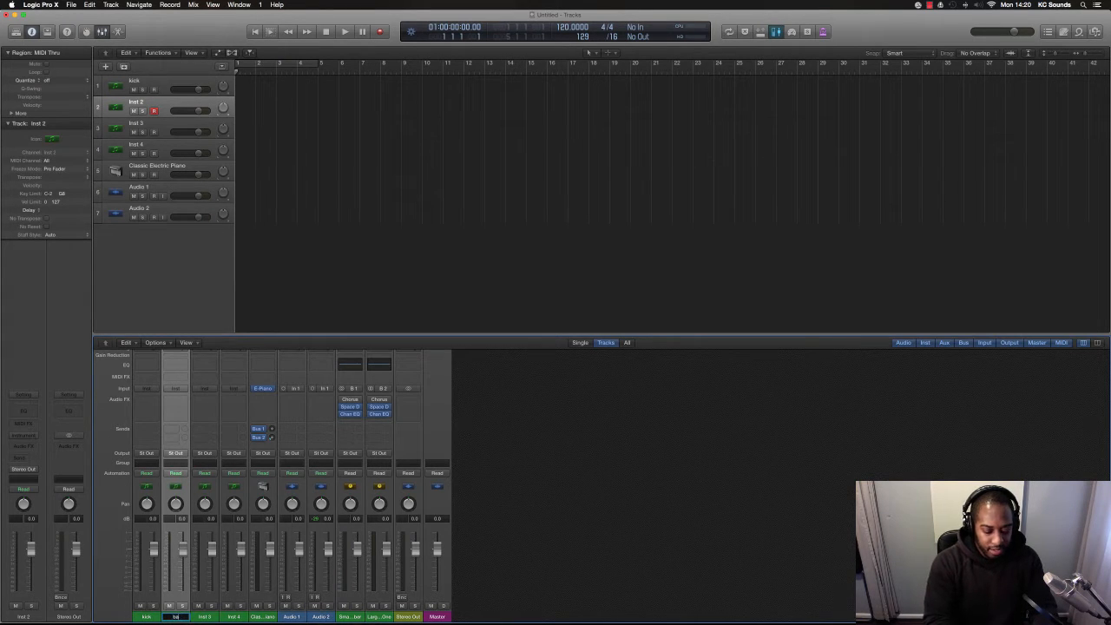
{"action": "type", "text": "bass"}
{"action": "key", "text": "Tab"}
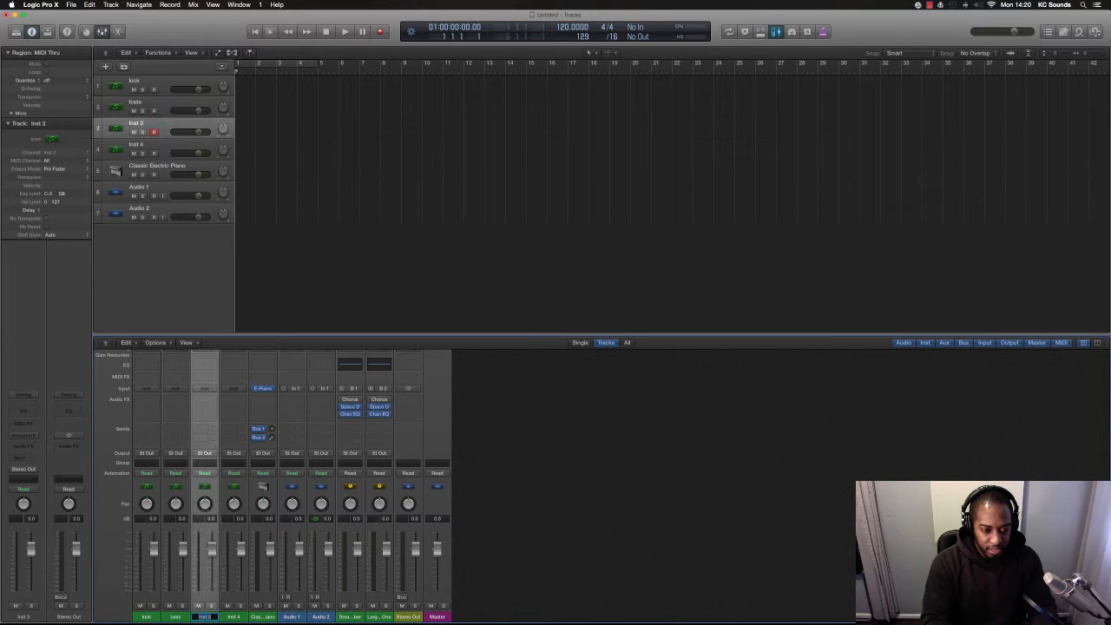
{"action": "type", "text": "synth"}
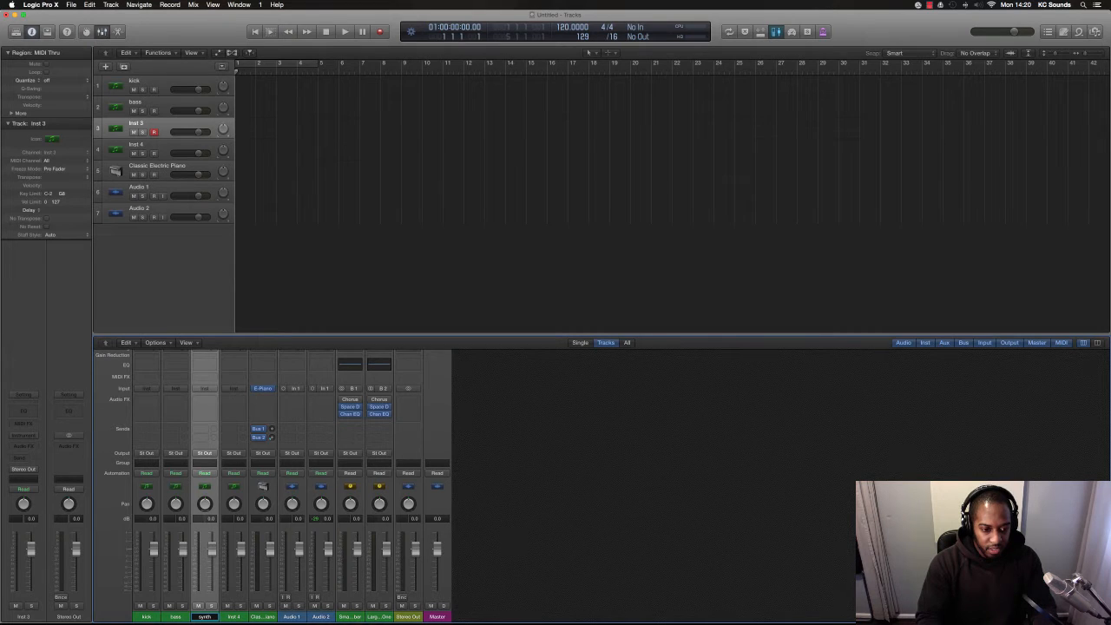
{"action": "key", "text": "Tab"}
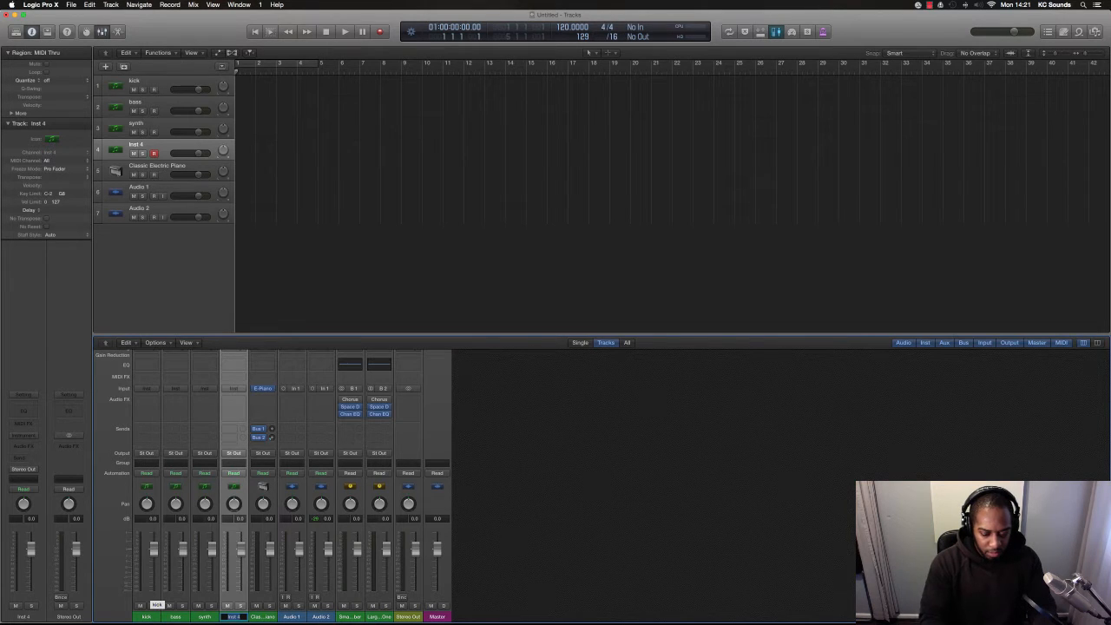
{"action": "type", "text": "piano"}
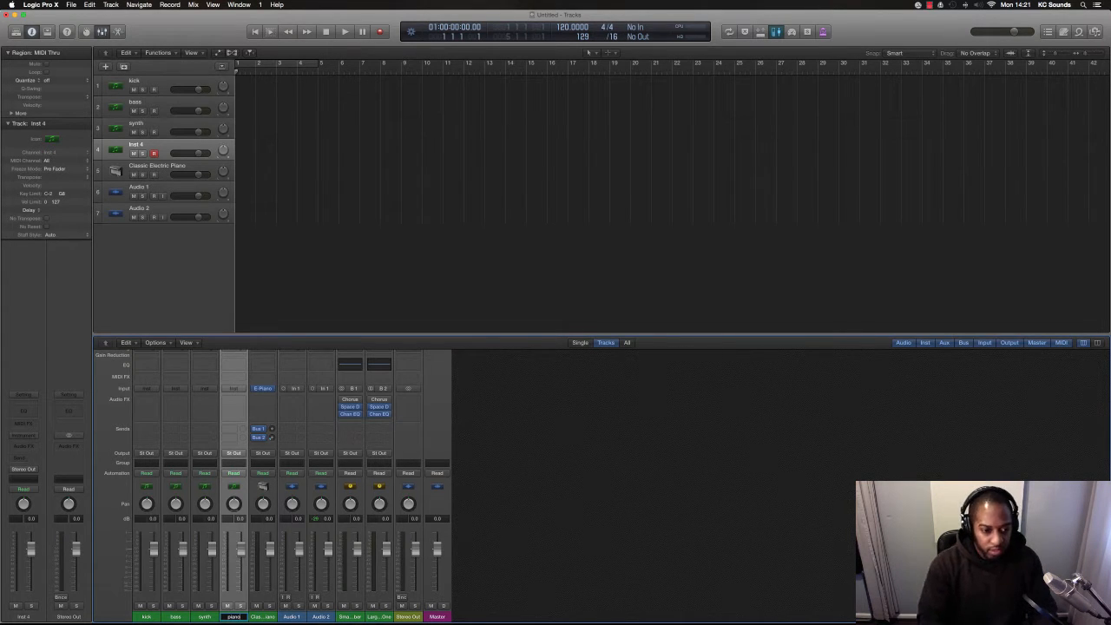
{"action": "key", "text": "Return"}
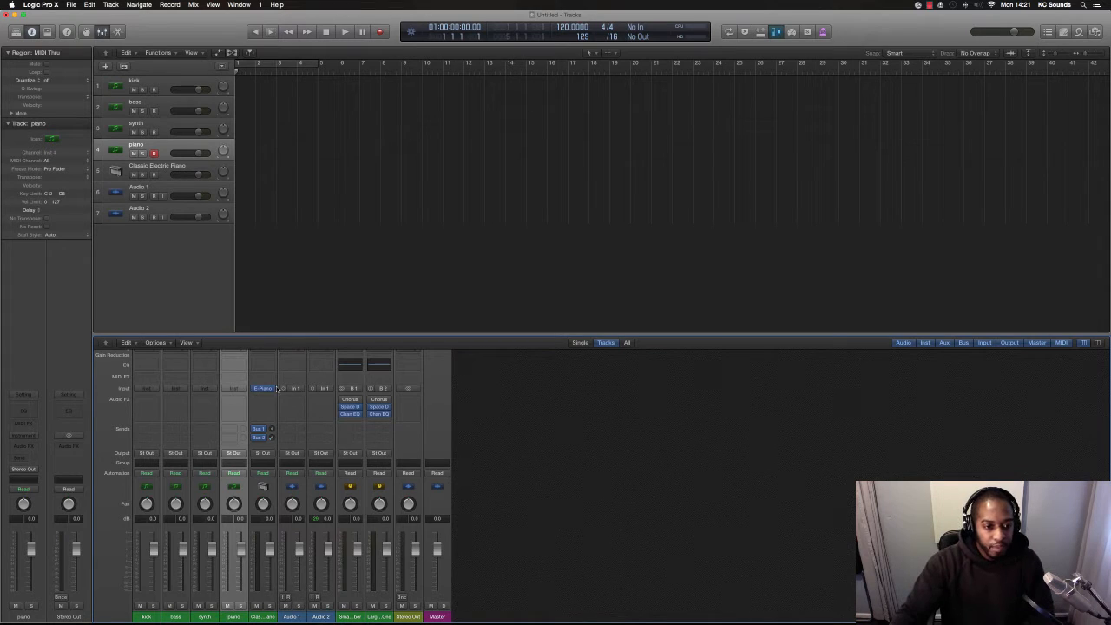
- Remove the Bus 1 and Bus 2 sends from the Classic Electric Piano channel
{"action": "left_click", "coordinate": [265, 429]}
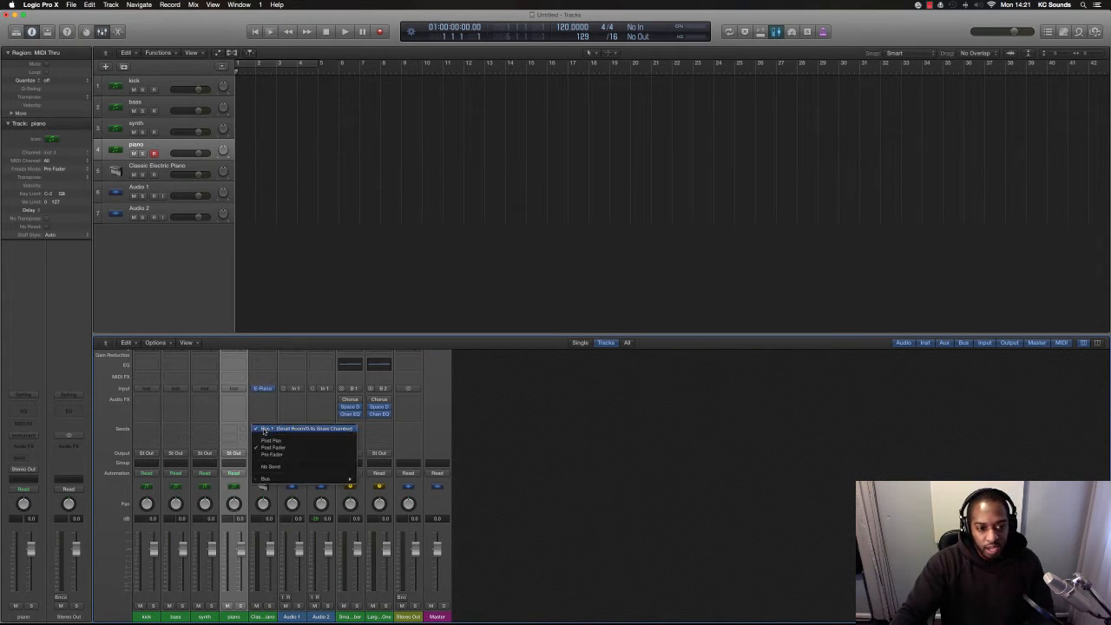
{"action": "left_click", "coordinate": [267, 467]}
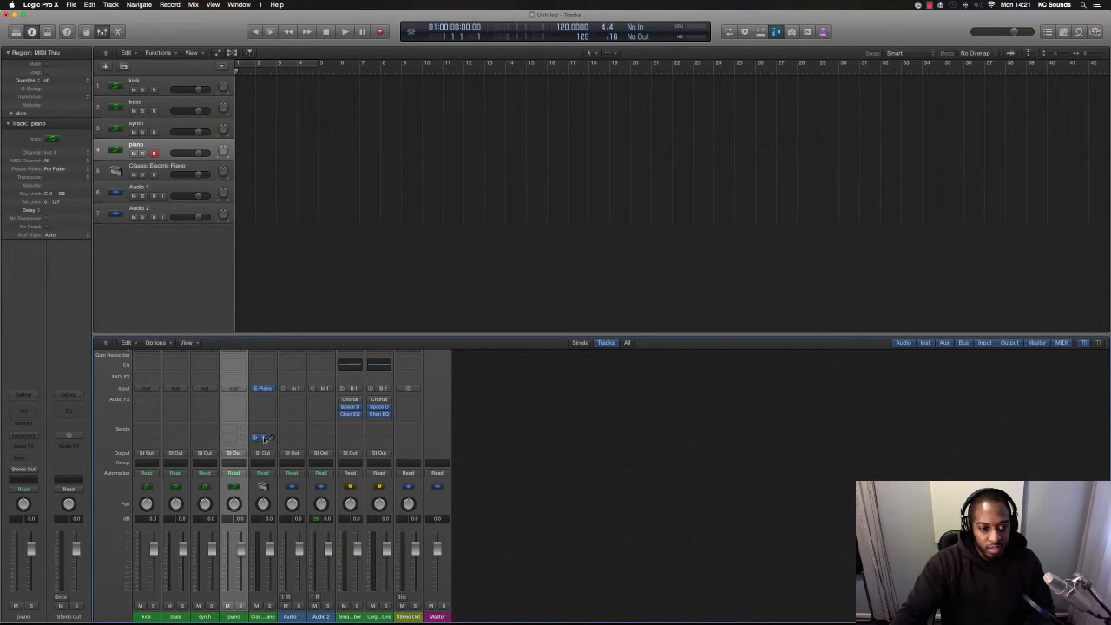
{"action": "left_click", "coordinate": [265, 437]}
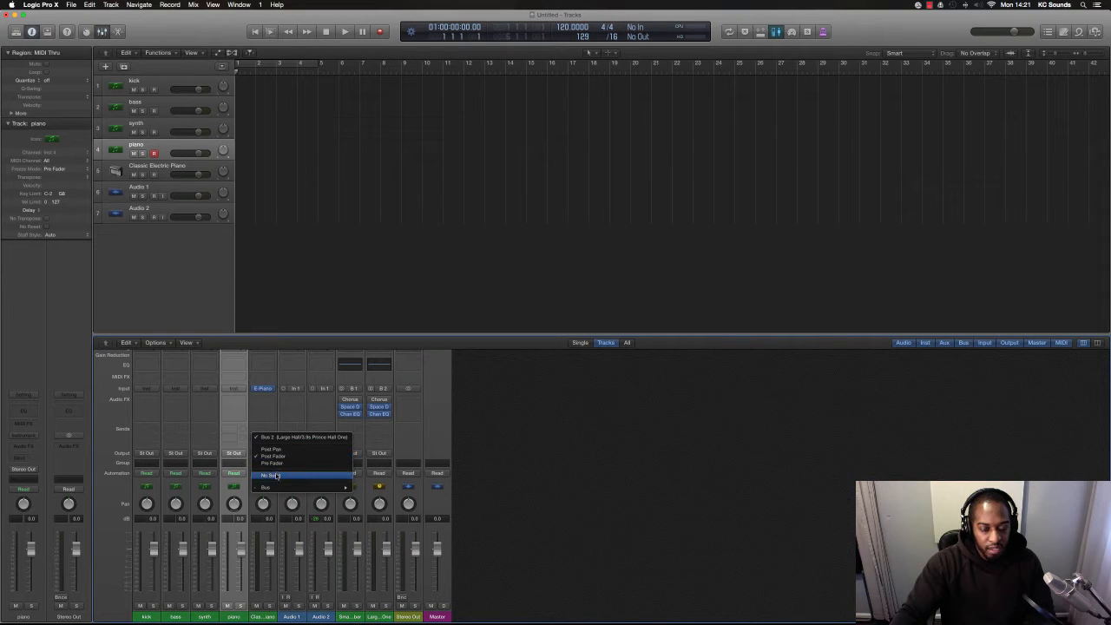
{"action": "left_click", "coordinate": [275, 476]}
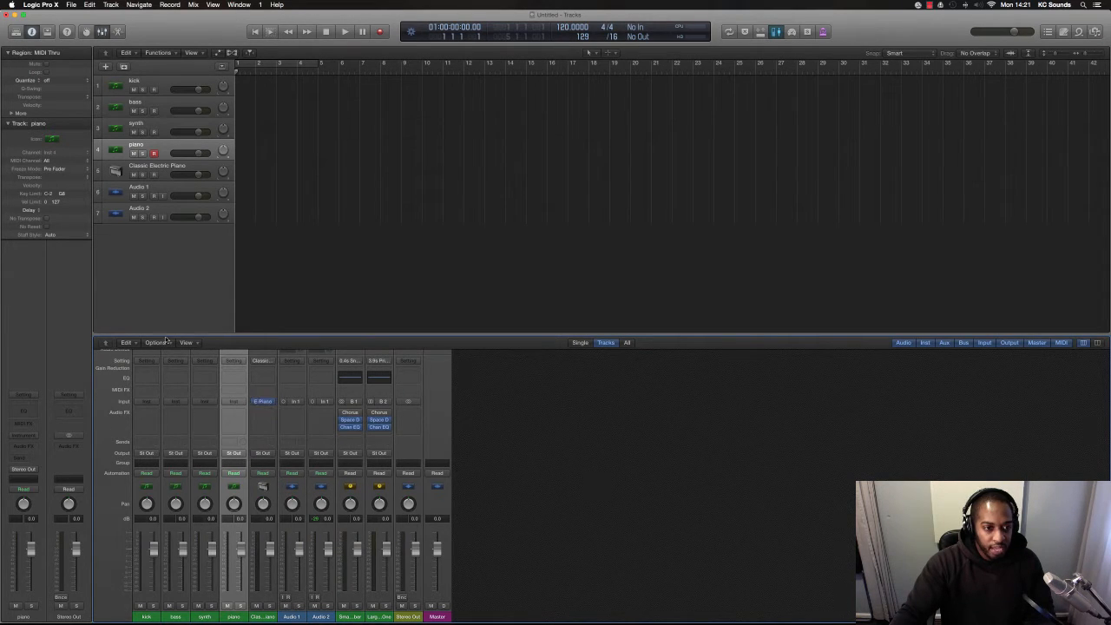
- Load Ultrabeat (Drum Synth) in its Multi-Output version as the instrument on the kick channel
{"action": "left_click_drag", "start_coordinate": [220, 336], "coordinate": [220, 304]}
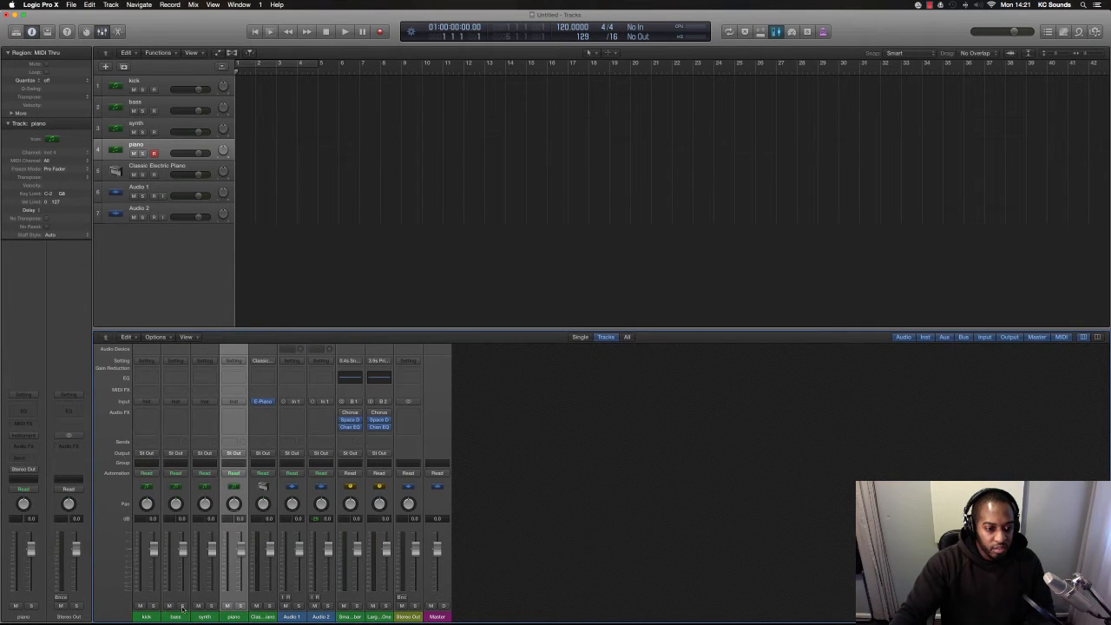
{"action": "left_click", "coordinate": [155, 404]}
{"action": "left_click", "coordinate": [145, 401]}
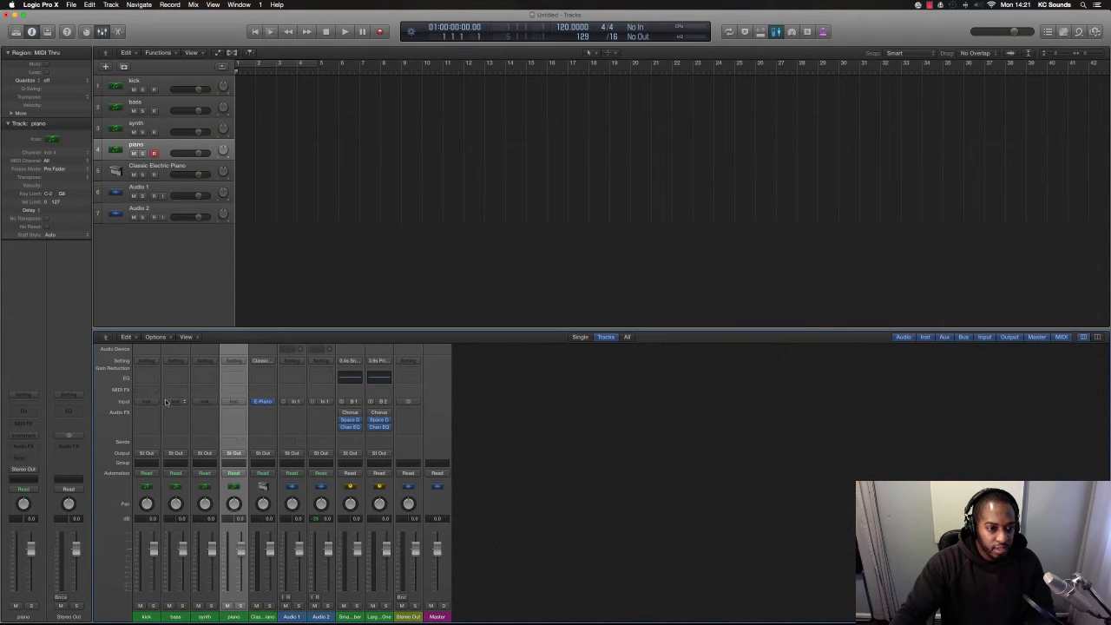
{"action": "left_click", "coordinate": [154, 404]}
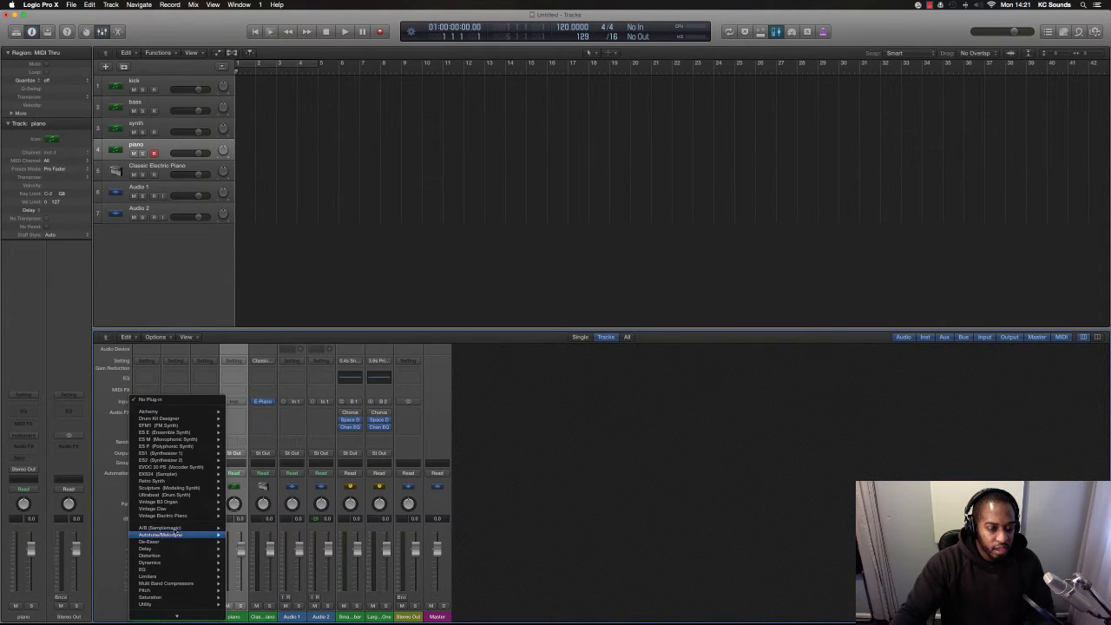
{"action": "mouse_move", "coordinate": [171, 486]}
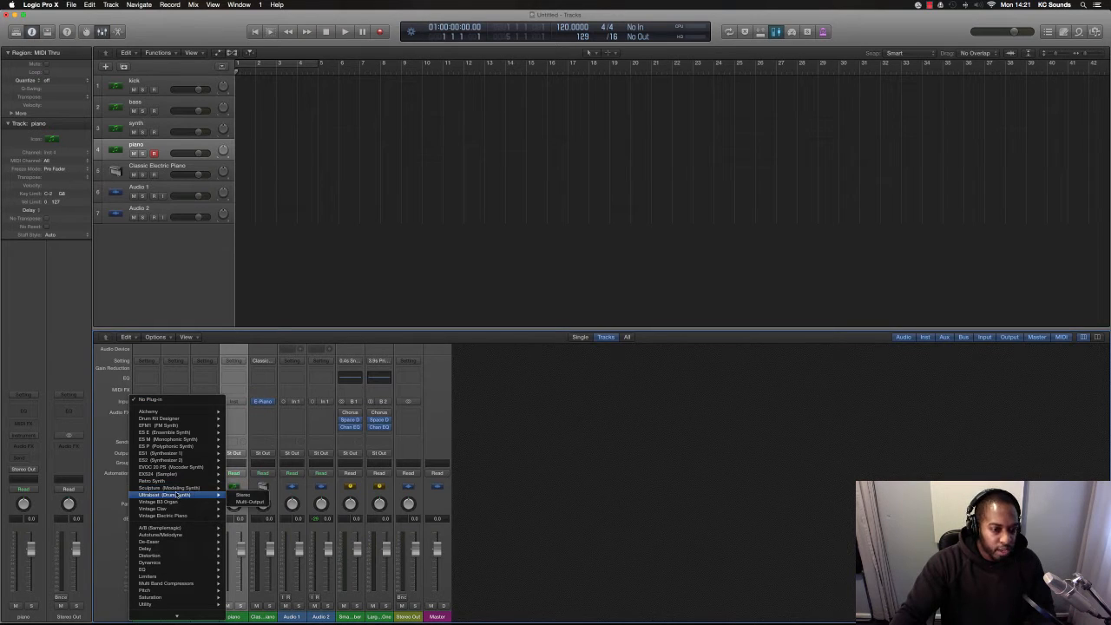
{"action": "left_click", "coordinate": [252, 502]}
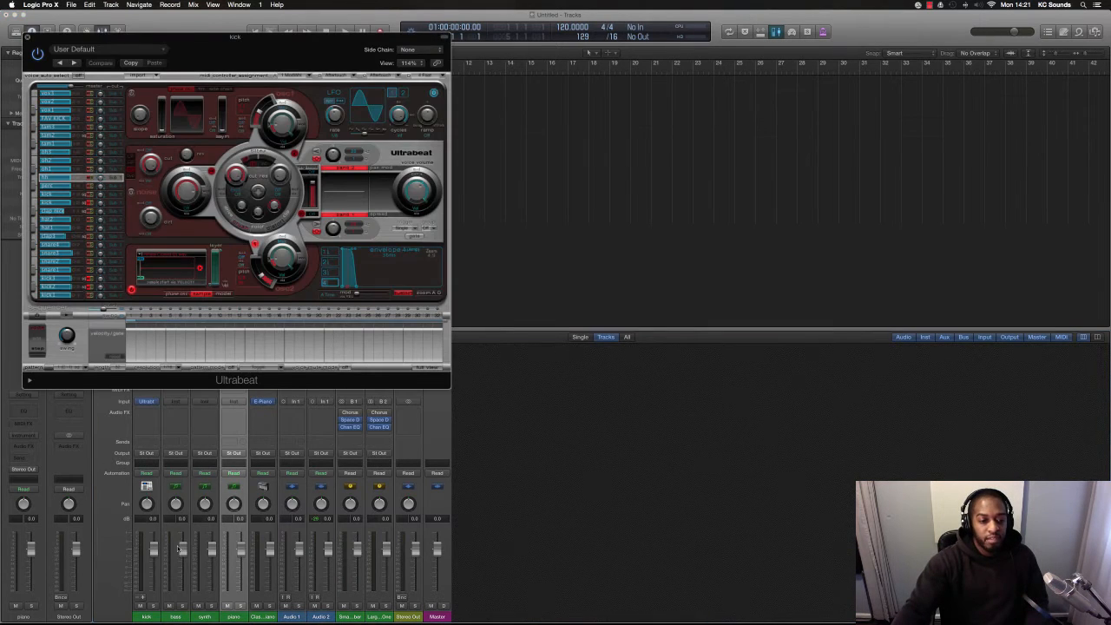
- Lower the bass channel's volume slightly and add two aux channels for Ultrabeat's extra outputs next to the kick channel
{"action": "left_click_drag", "start_coordinate": [183, 548], "coordinate": [183, 554]}
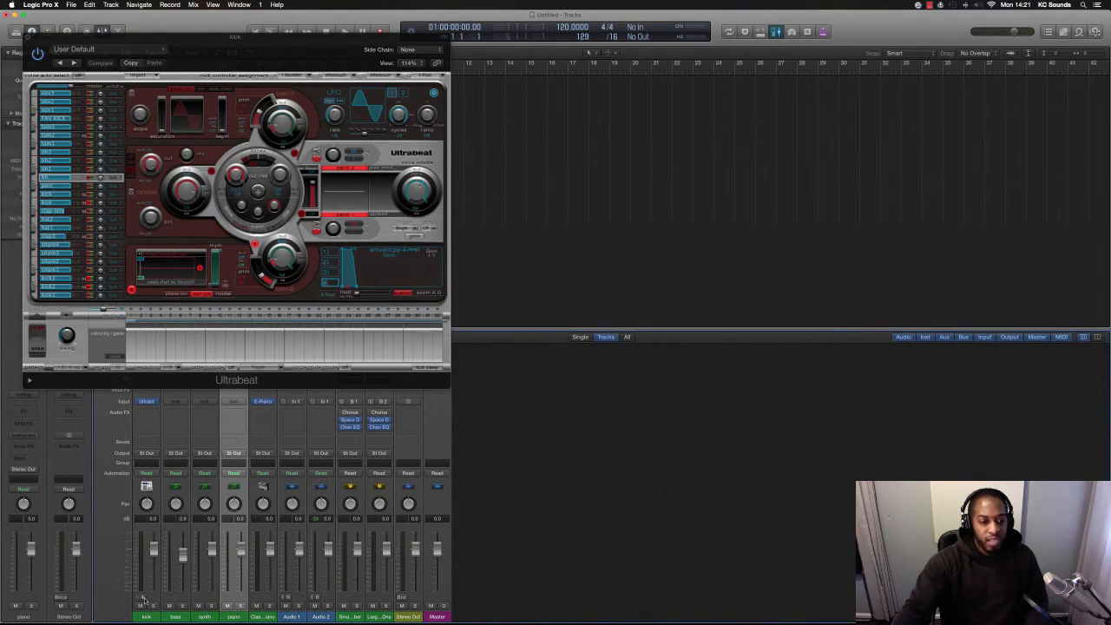
{"action": "left_click", "coordinate": [143, 600]}
{"action": "left_click", "coordinate": [143, 599]}
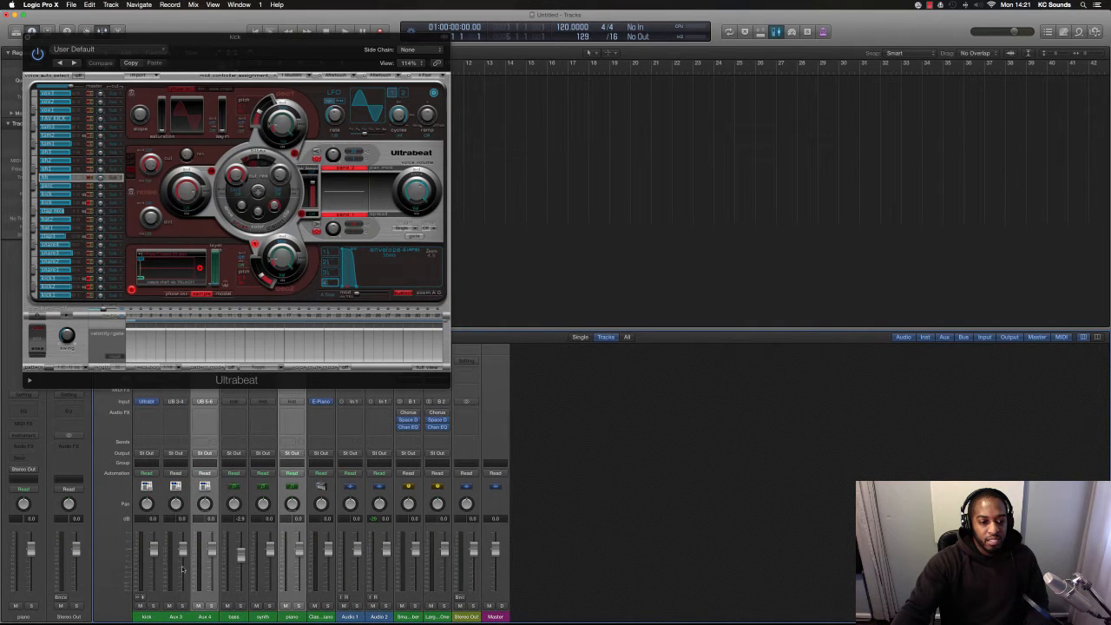
- Select both new Ultrabeat aux channels and lower their volume together
{"action": "left_click", "coordinate": [189, 616]}
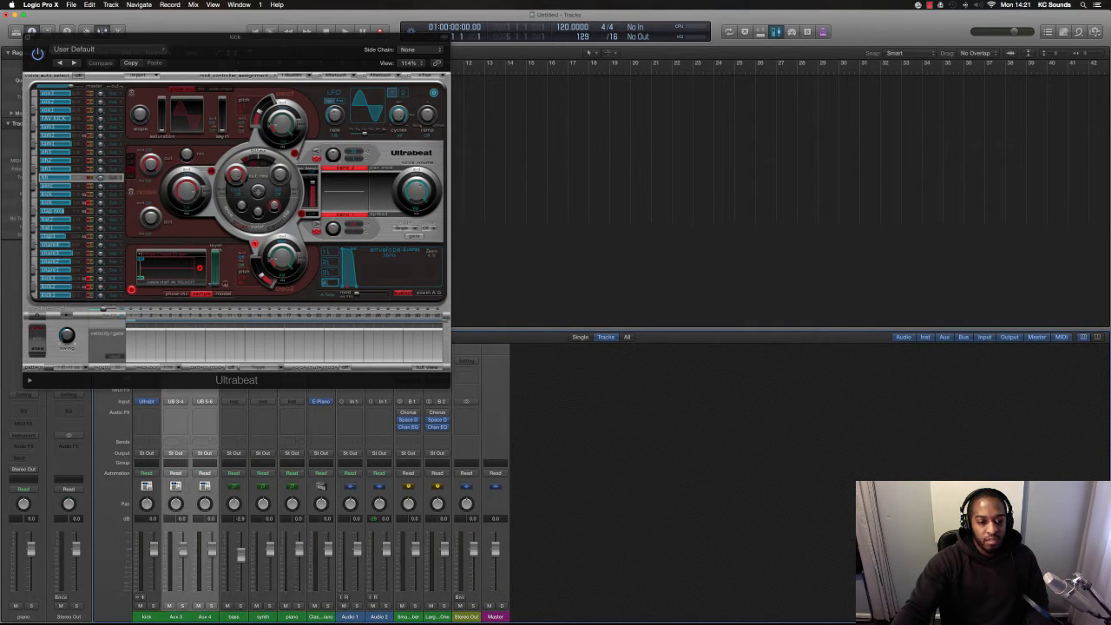
{"action": "mouse_move", "coordinate": [183, 551]}
{"action": "left_mouse_down"}
{"action": "mouse_move", "coordinate": [183, 577]}
{"action": "mouse_move", "coordinate": [183, 567]}
{"action": "left_mouse_up"}
{"action": "left_click", "coordinate": [234, 617]}
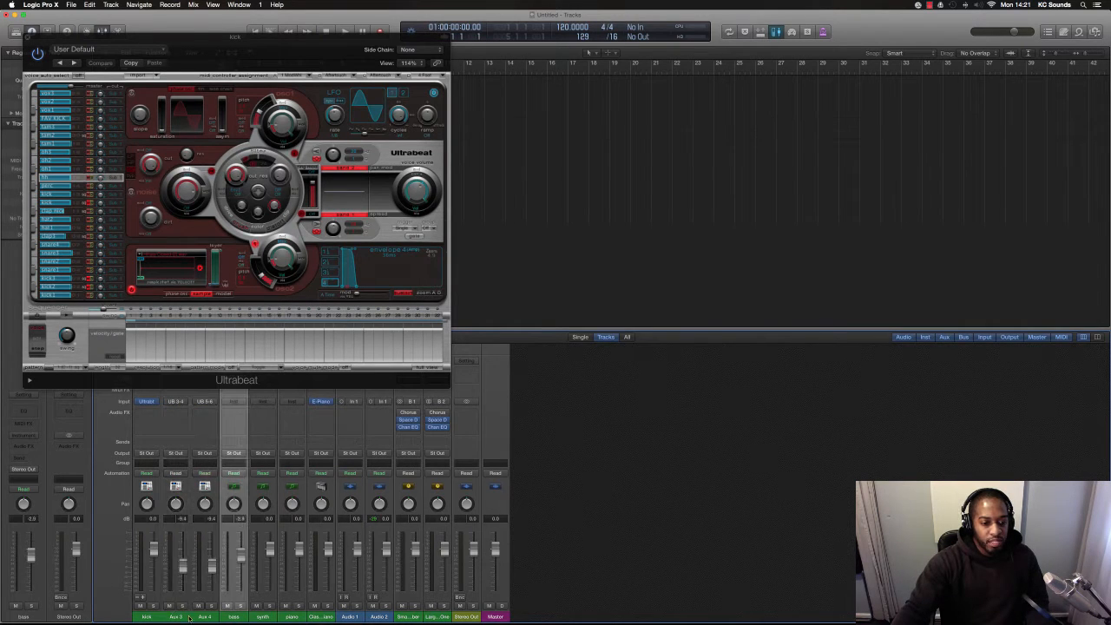
- Rename the two Ultrabeat aux channels as snare and hh
{"action": "double_click", "coordinate": [175, 617]}
{"action": "type", "text": "snare"}
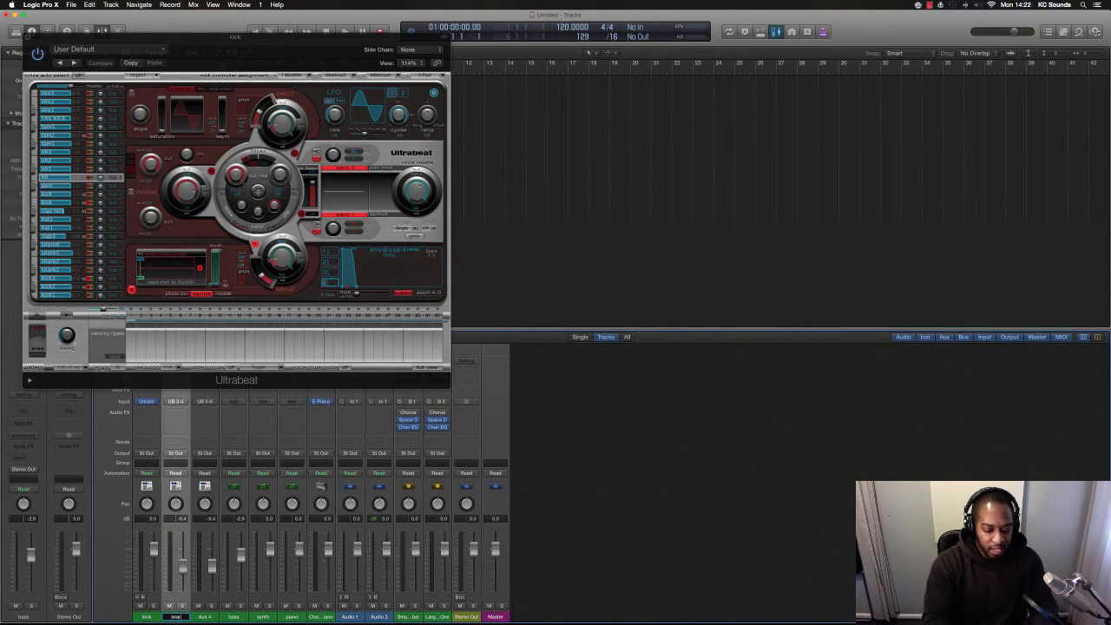
{"action": "key", "text": "Tab"}
{"action": "key", "text": "Return"}
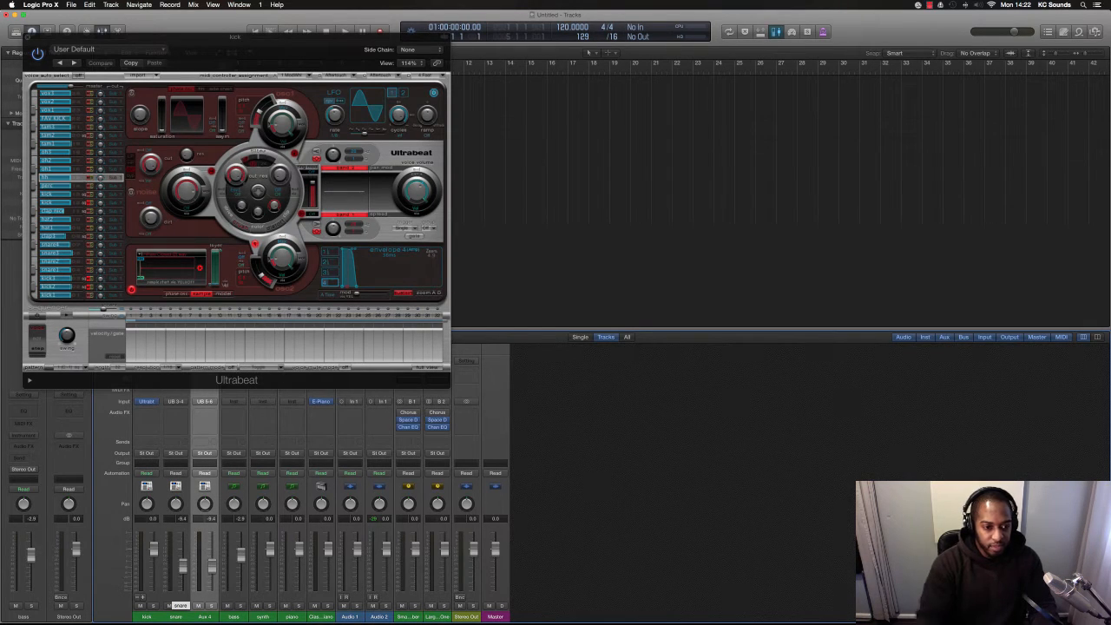
{"action": "double_click", "coordinate": [204, 617]}
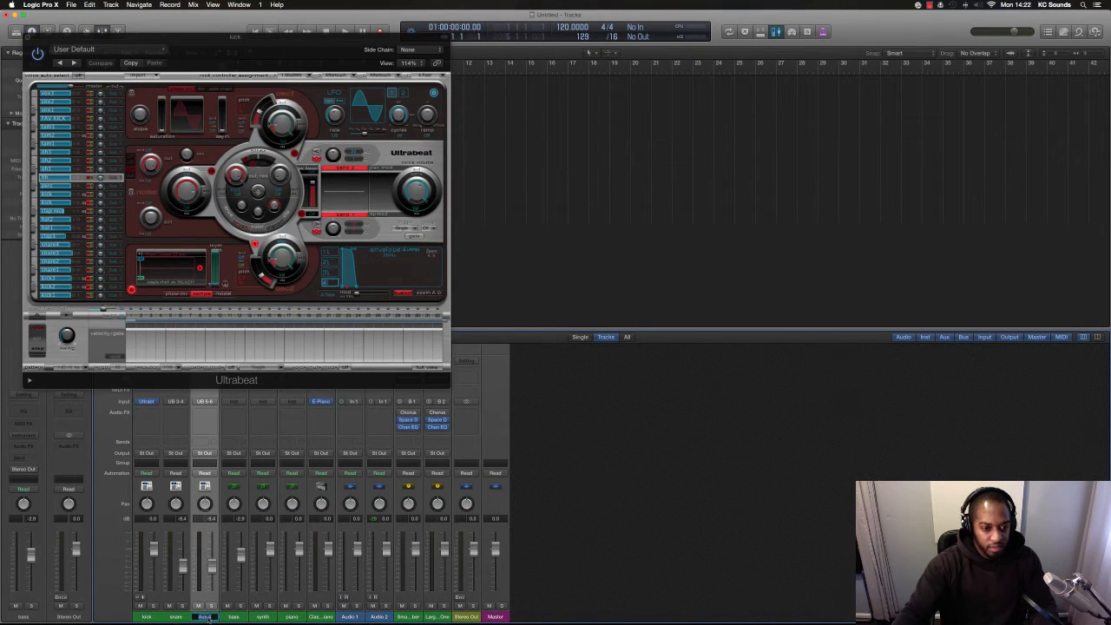
{"action": "type", "text": "hh"}
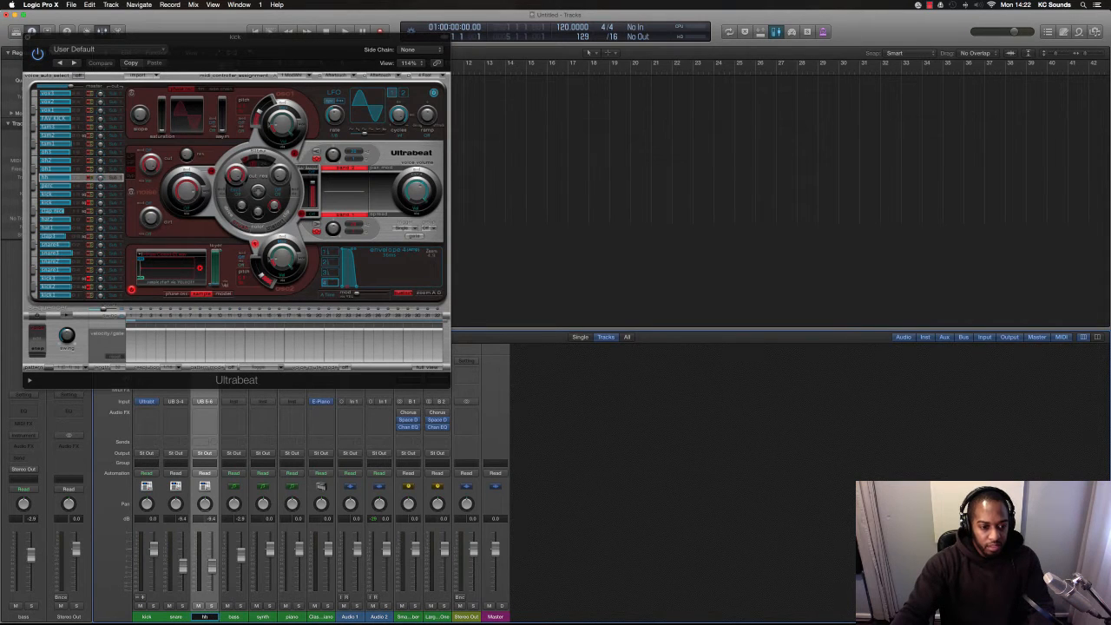
{"action": "key", "text": "Tab"}
{"action": "key", "text": "Tab"}
{"action": "key", "text": "Tab"}
{"action": "key", "text": "Tab"}
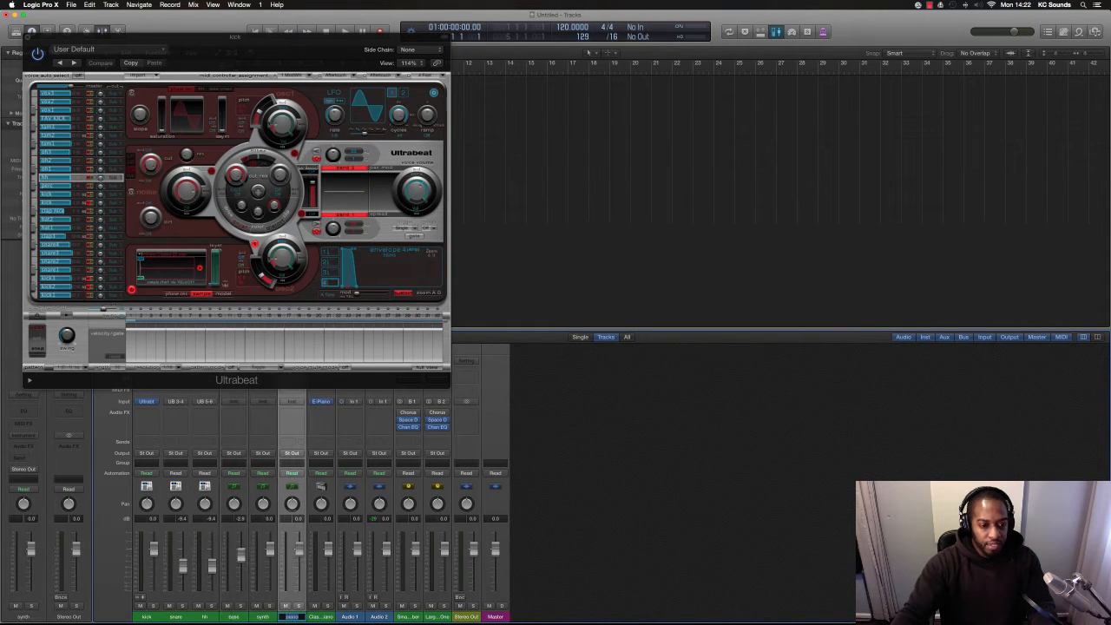
{"action": "key", "text": "Tab"}
{"action": "key", "text": "Tab"}
{"action": "key", "text": "Tab"}
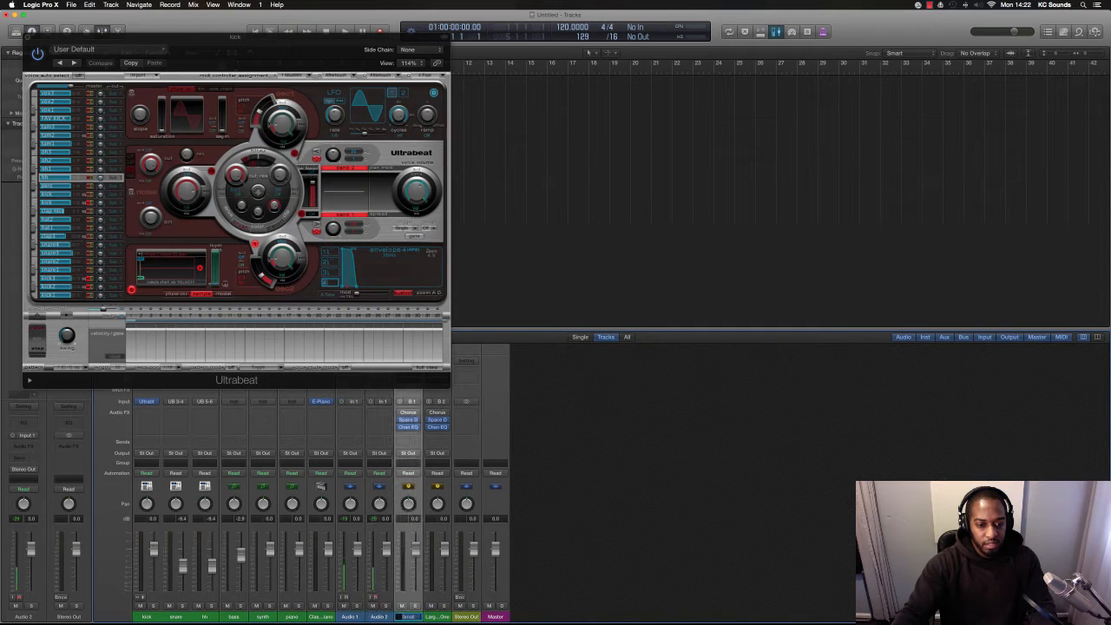
{"action": "key", "text": "Tab"}
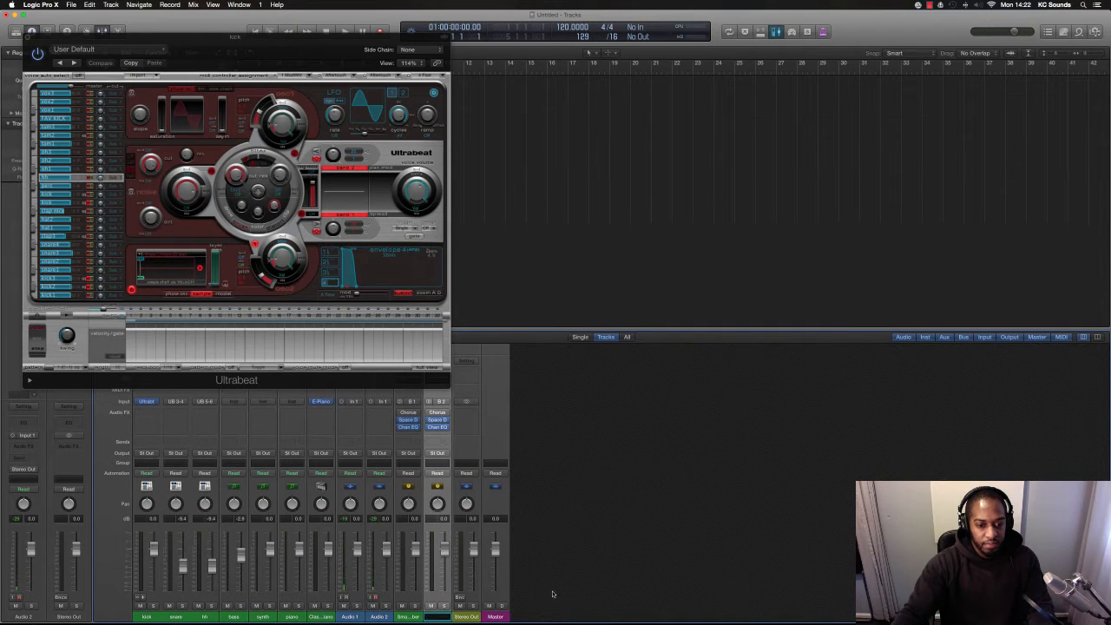
{"action": "left_click", "coordinate": [554, 594]}
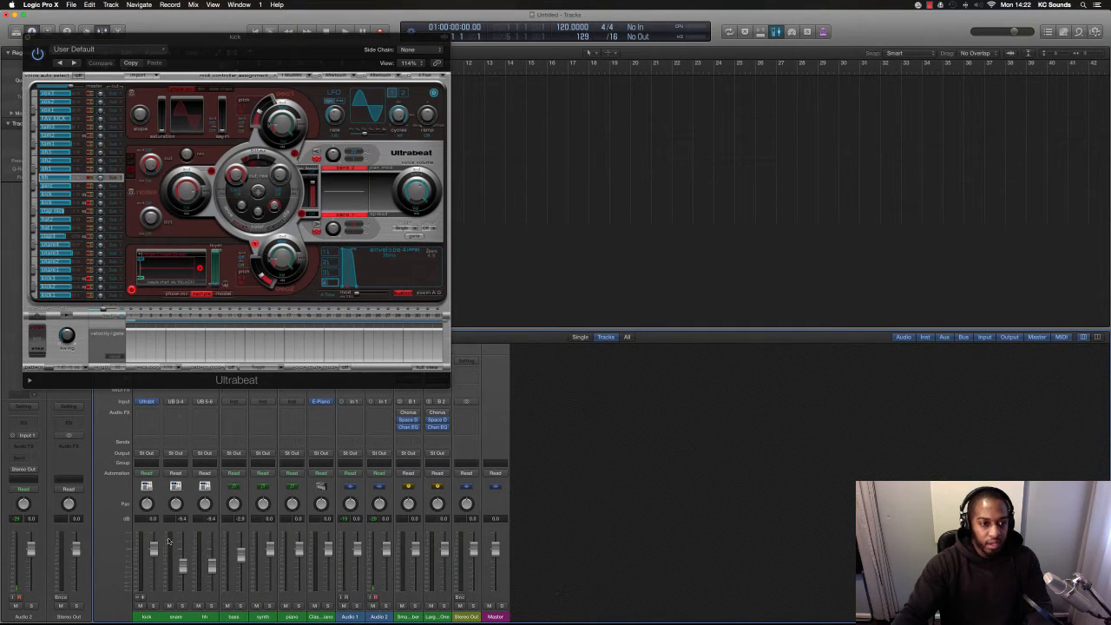
- Move the Ultrabeat plug-in window clear of the mixer and close it
{"action": "left_click_drag", "start_coordinate": [72, 40], "coordinate": [460, 103]}
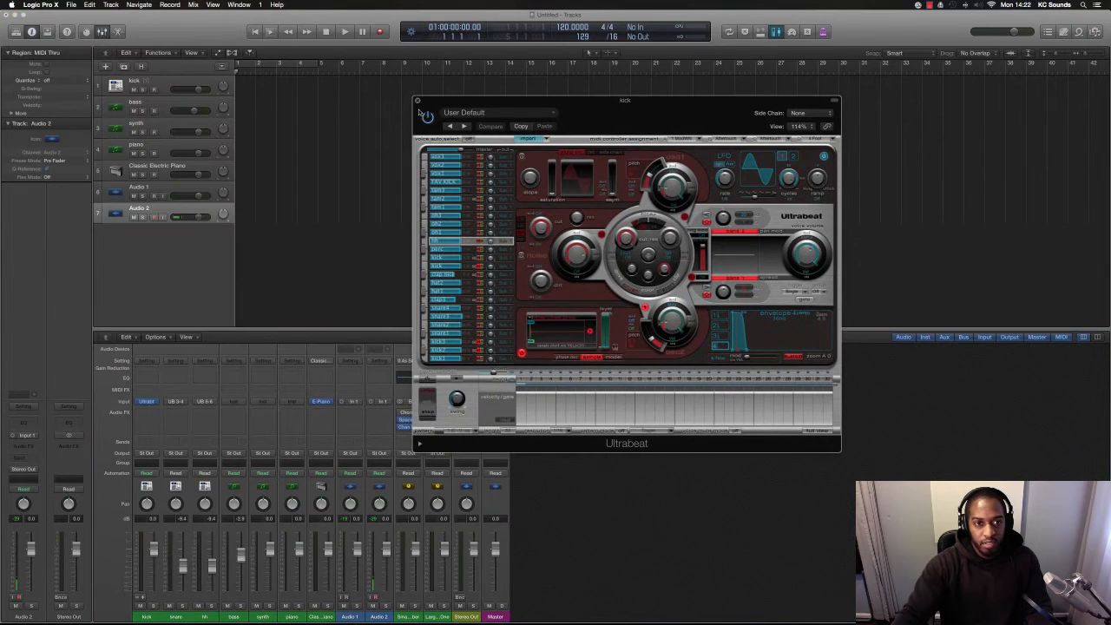
{"action": "left_click", "coordinate": [417, 100]}
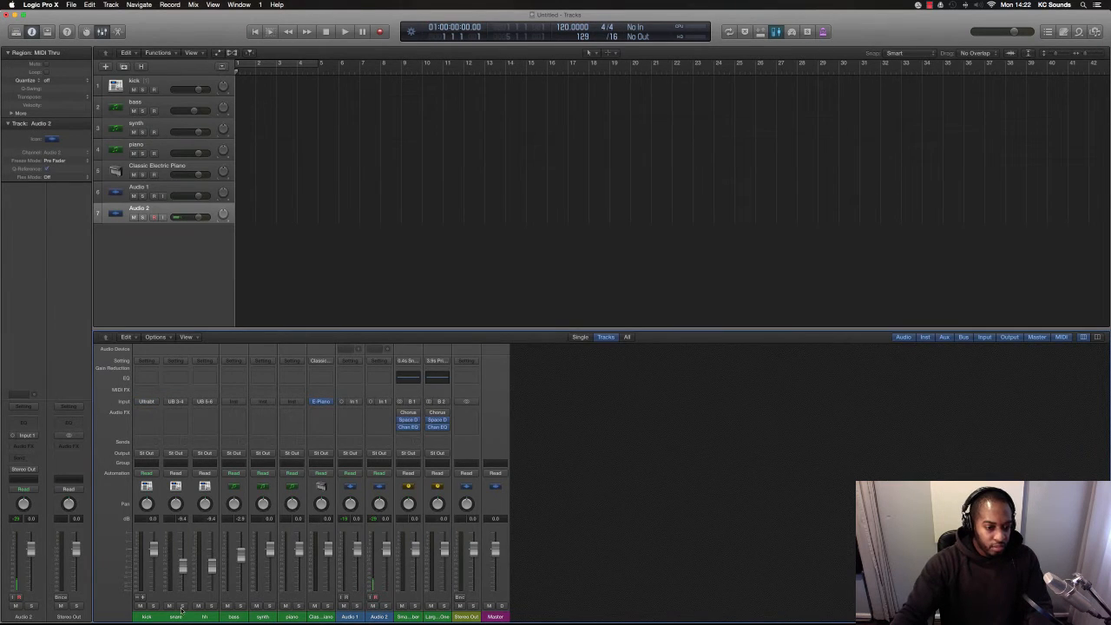
- Pull the kick, snare and hh volumes all the way down and select these three channels together
{"action": "left_click_drag", "start_coordinate": [154, 549], "coordinate": [212, 591]}
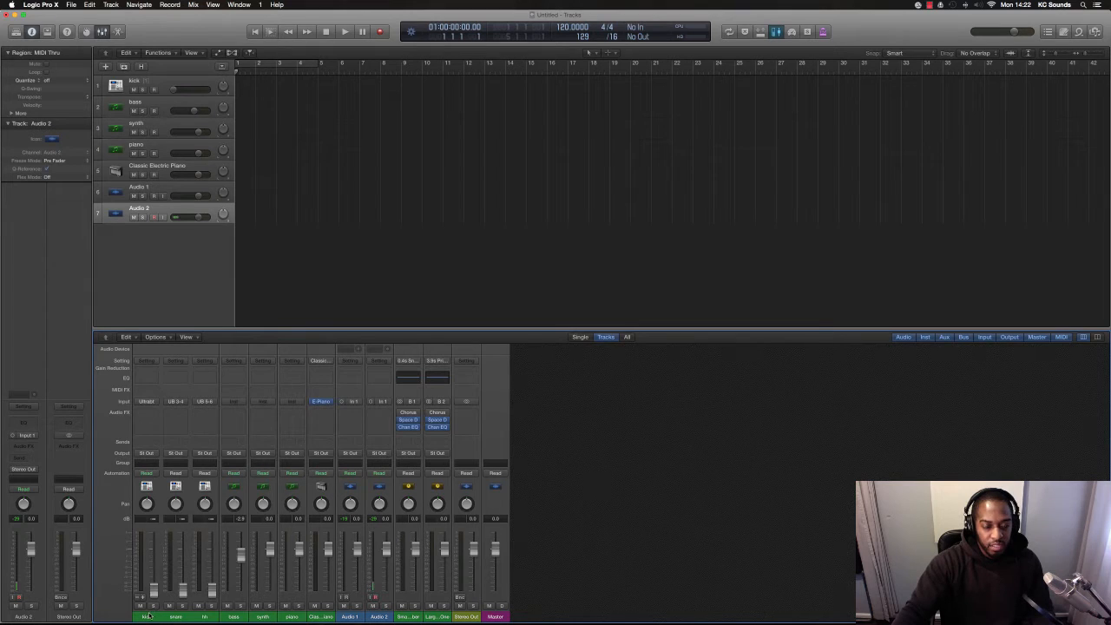
{"action": "left_click_drag", "start_coordinate": [149, 616], "coordinate": [203, 617]}
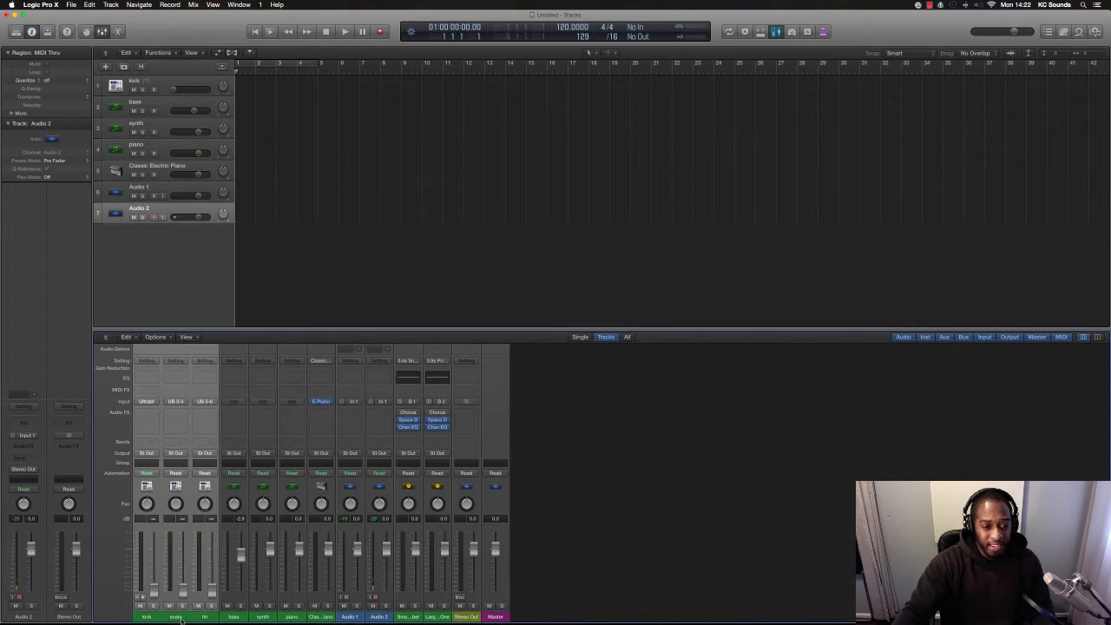
- Colour the kick, snare and hh channels bright red and the bass channel a darker red
{"action": "left_click", "coordinate": [239, 617]}
{"action": "left_click_drag", "start_coordinate": [169, 618], "coordinate": [149, 616]}
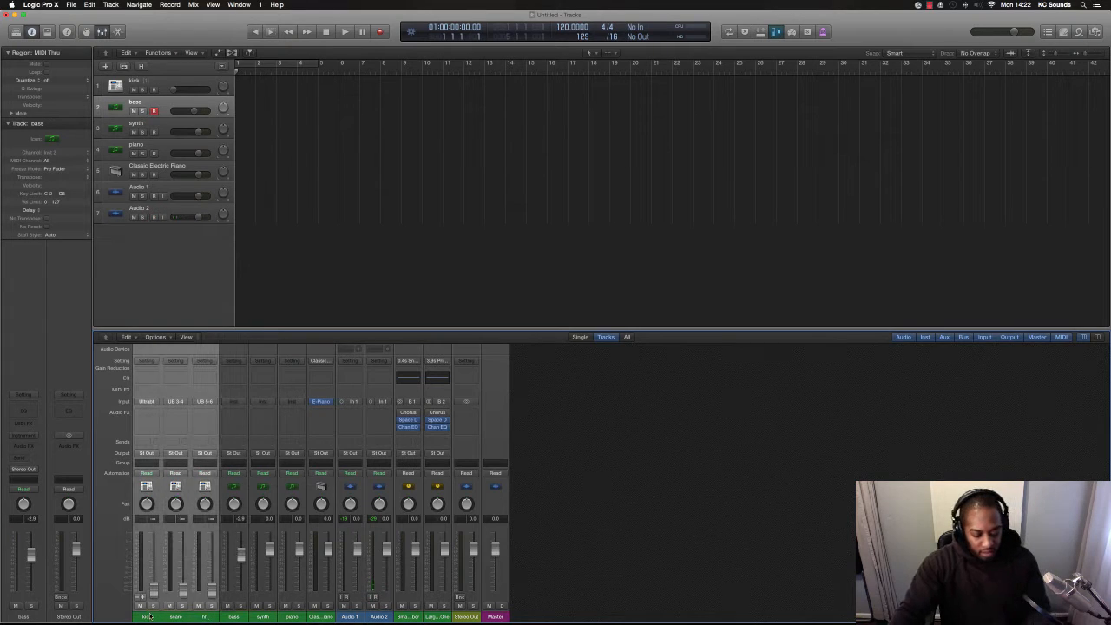
{"action": "key", "text": "alt+c"}
{"action": "left_click", "coordinate": [552, 423]}
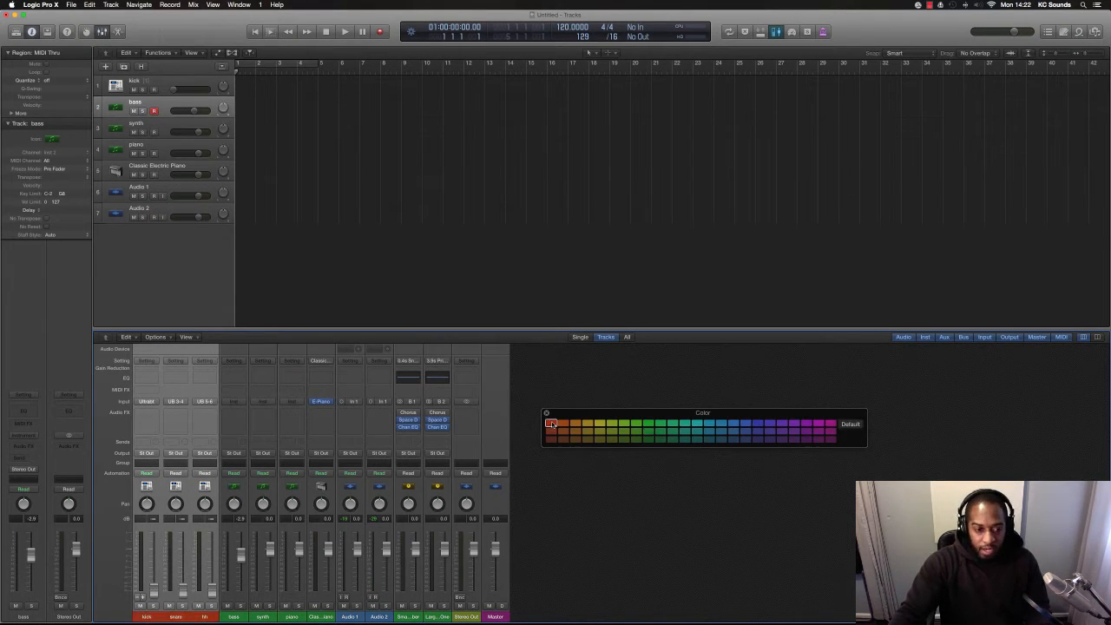
{"action": "left_click", "coordinate": [240, 616]}
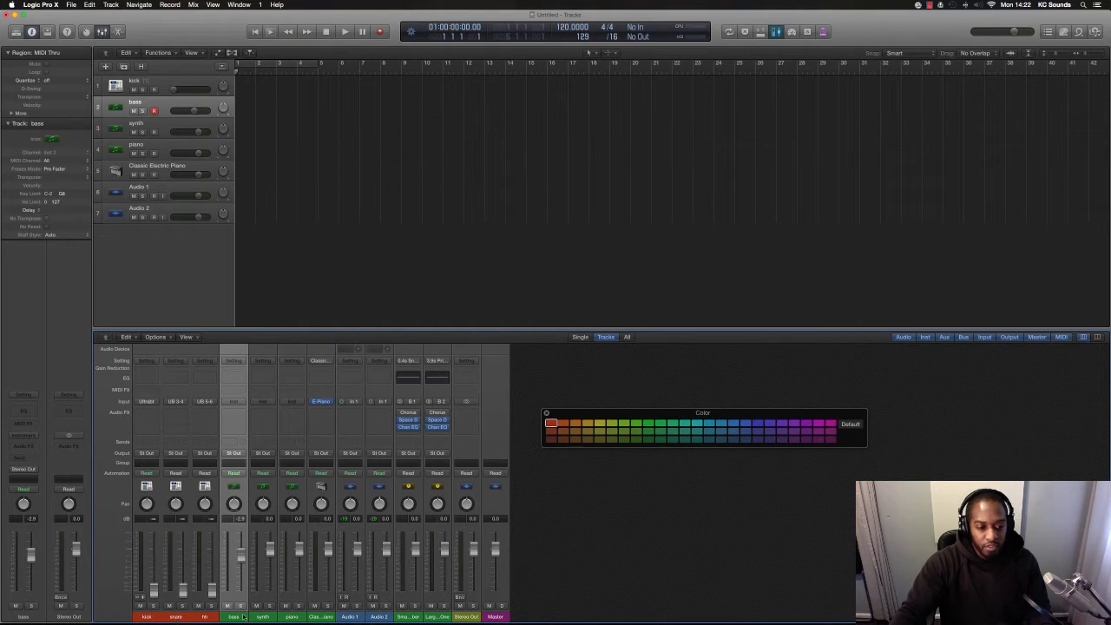
{"action": "left_click", "coordinate": [551, 431]}
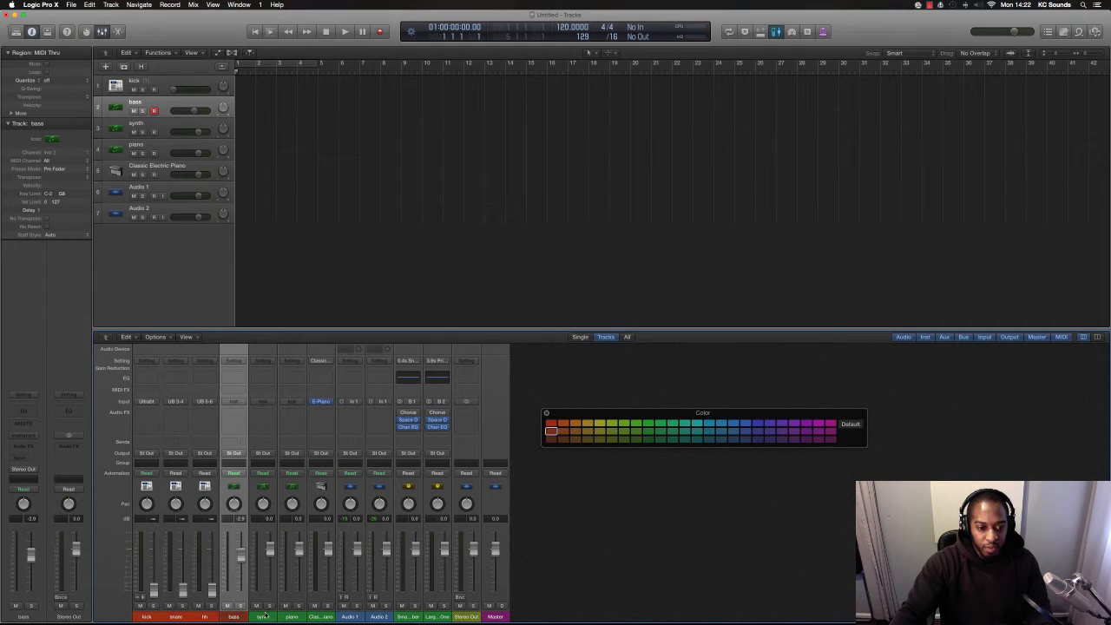
- Colour the synth channel dark blue and the piano channel dark teal
{"action": "left_click", "coordinate": [264, 616]}
{"action": "left_click", "coordinate": [720, 440]}
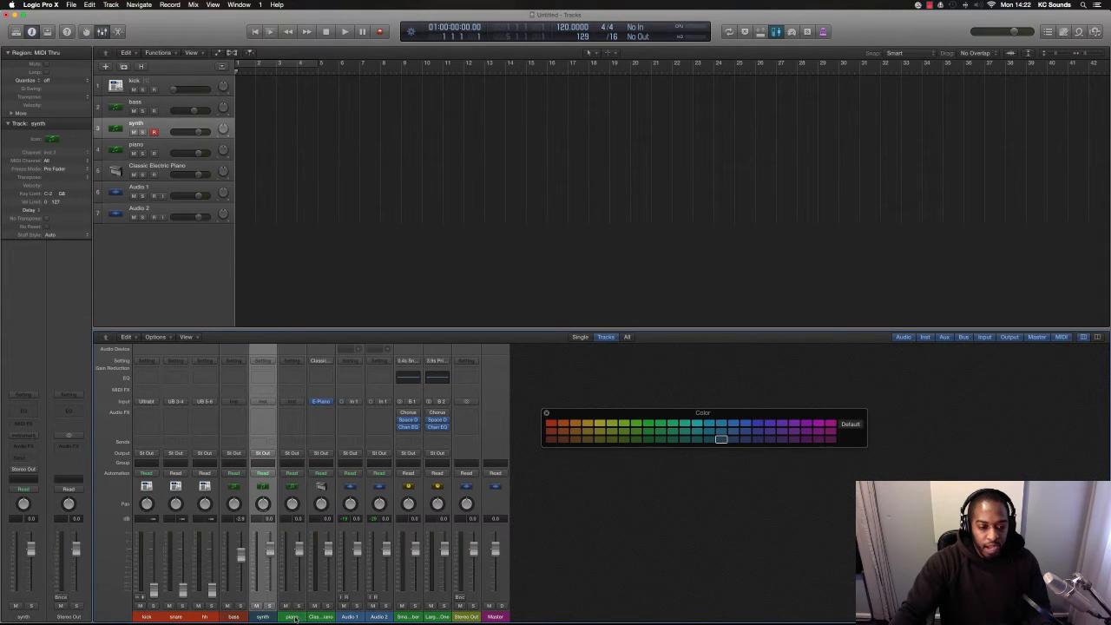
{"action": "left_click", "coordinate": [292, 616]}
{"action": "left_click", "coordinate": [720, 440]}
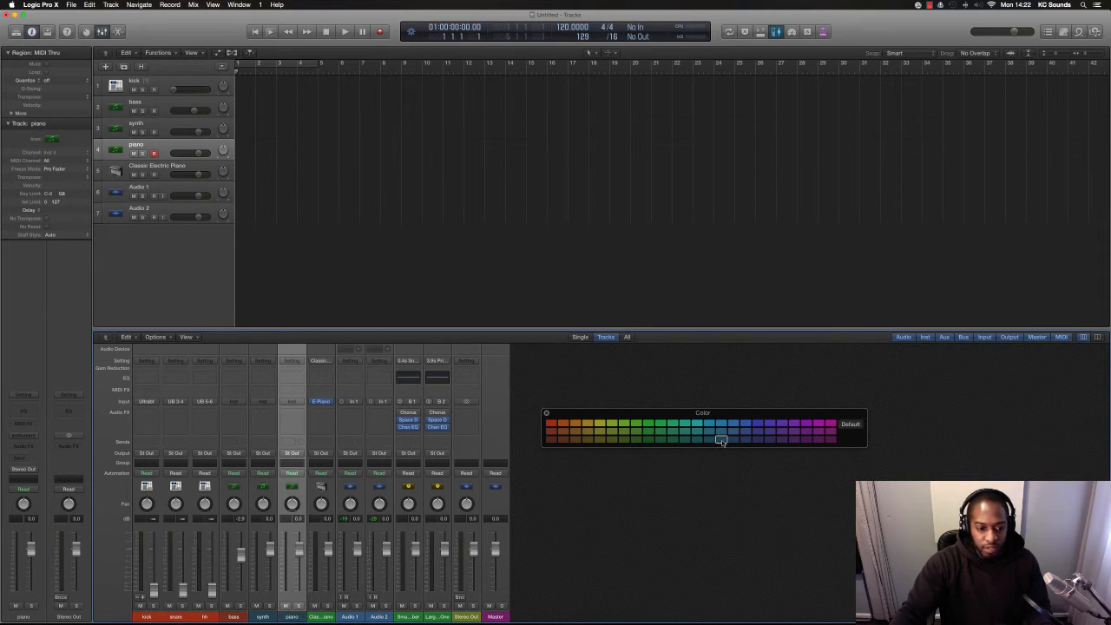
{"action": "left_click", "coordinate": [746, 440]}
{"action": "left_click", "coordinate": [709, 440]}
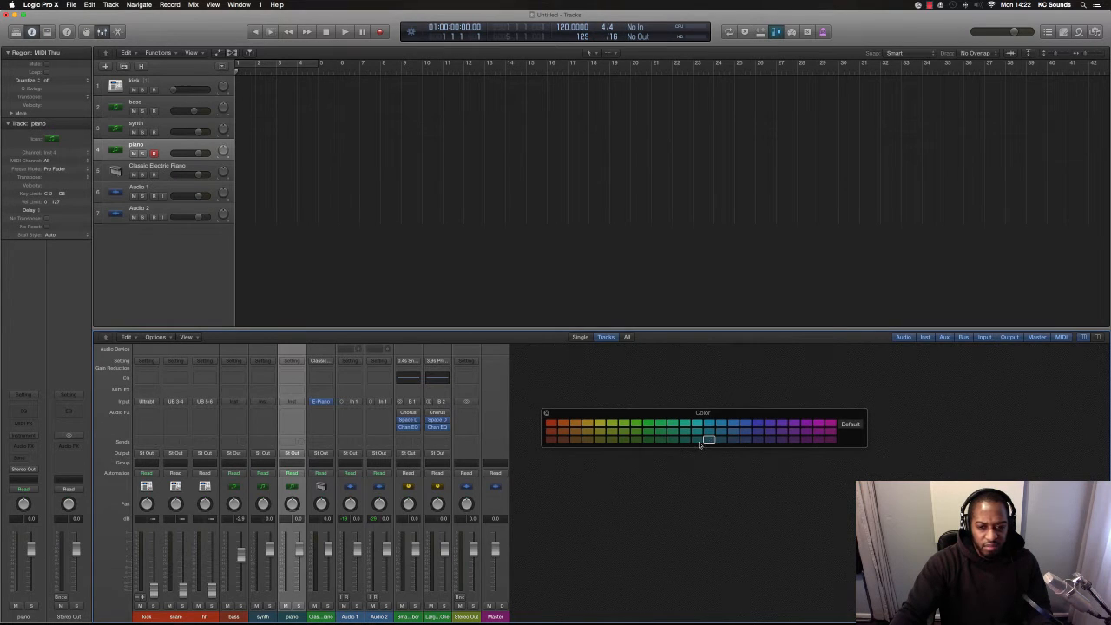
{"action": "left_click", "coordinate": [686, 440]}
- Rename the Classic Electric Piano channel as rhodes
{"action": "double_click", "coordinate": [316, 618]}
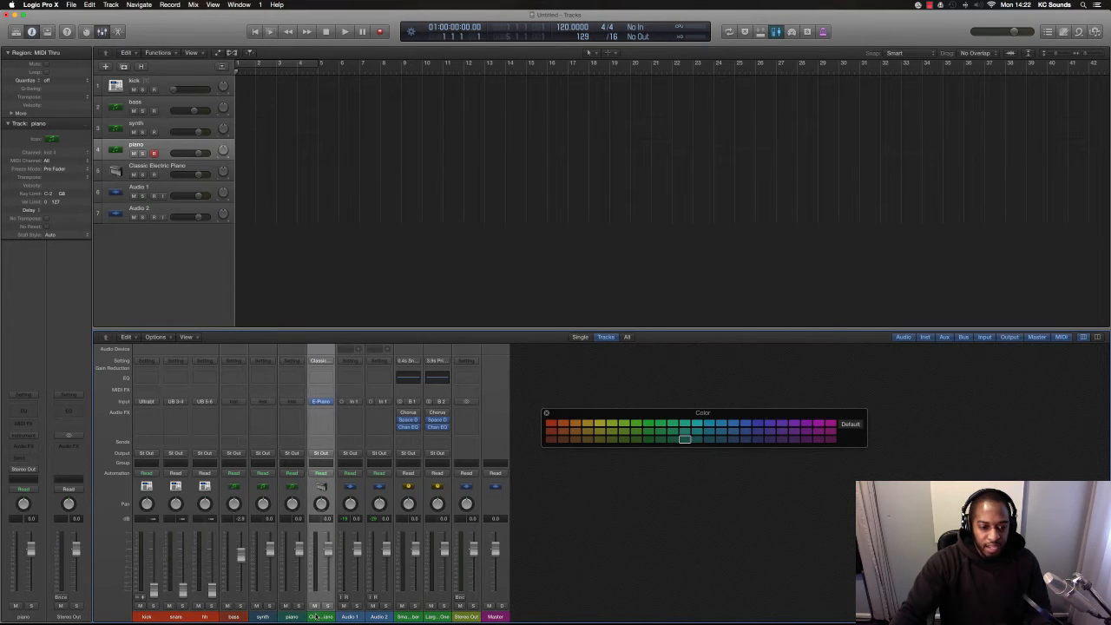
{"action": "type", "text": "ehodes"}
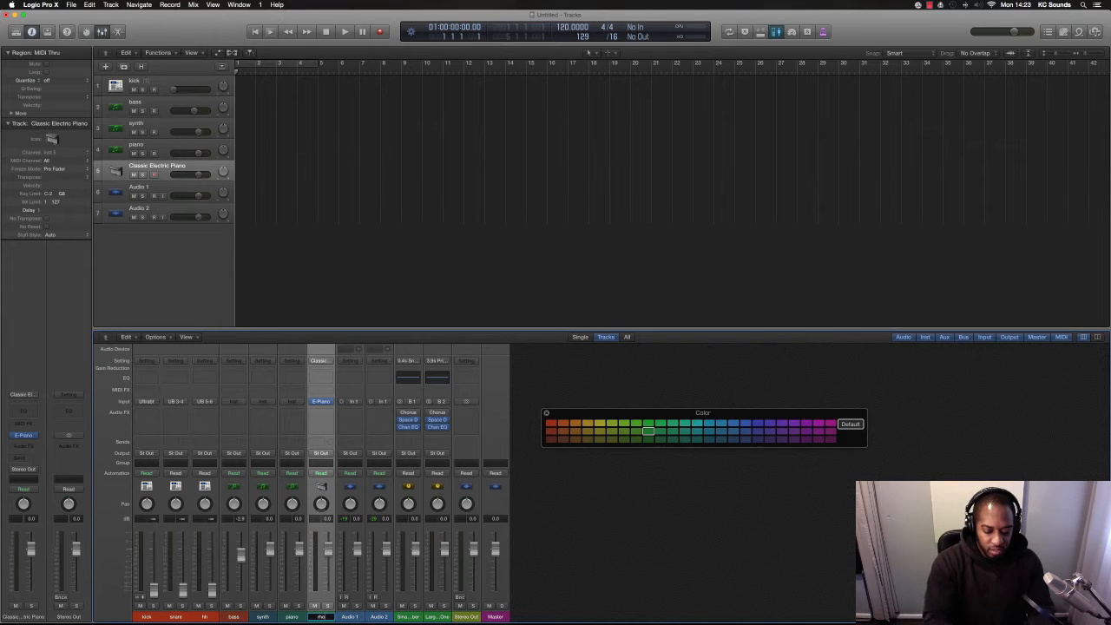
{"action": "key", "text": "Return"}
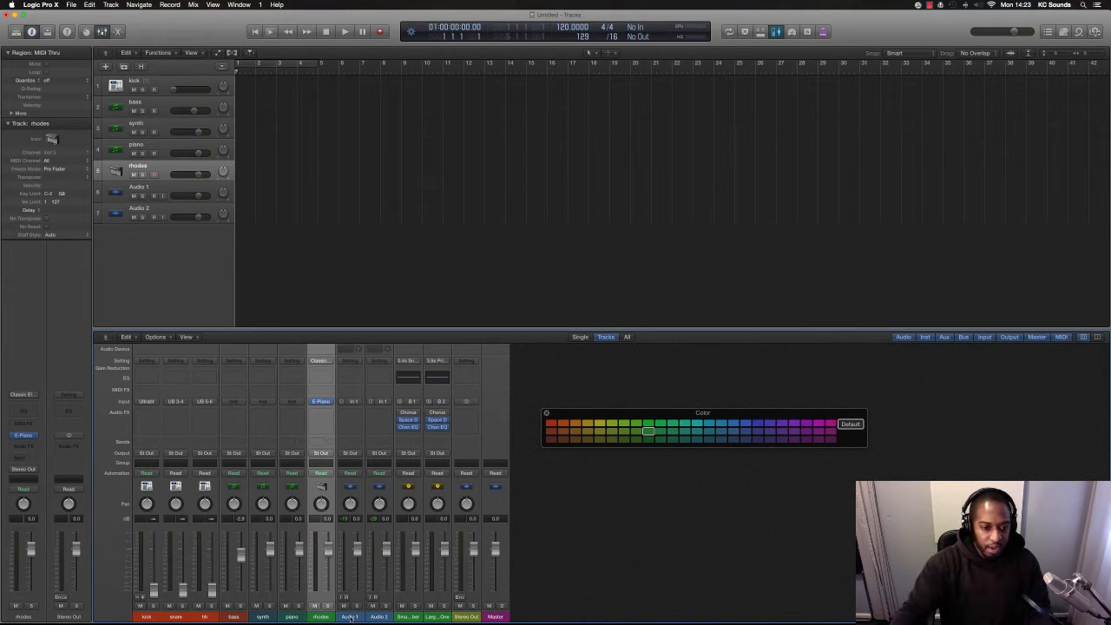
- Select the bass, synth, piano and rhodes channels, pull their volumes all the way down together and clear the selection
{"action": "left_click", "coordinate": [260, 617], "text": "shift"}
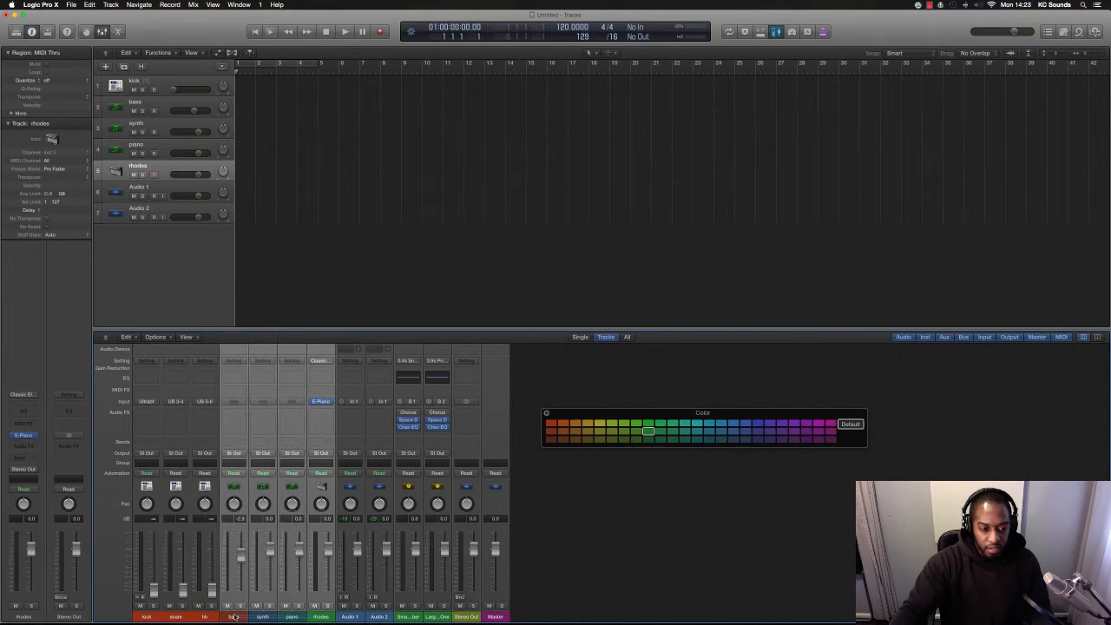
{"action": "left_click", "coordinate": [235, 618], "text": "shift"}
{"action": "left_click", "coordinate": [596, 552]}
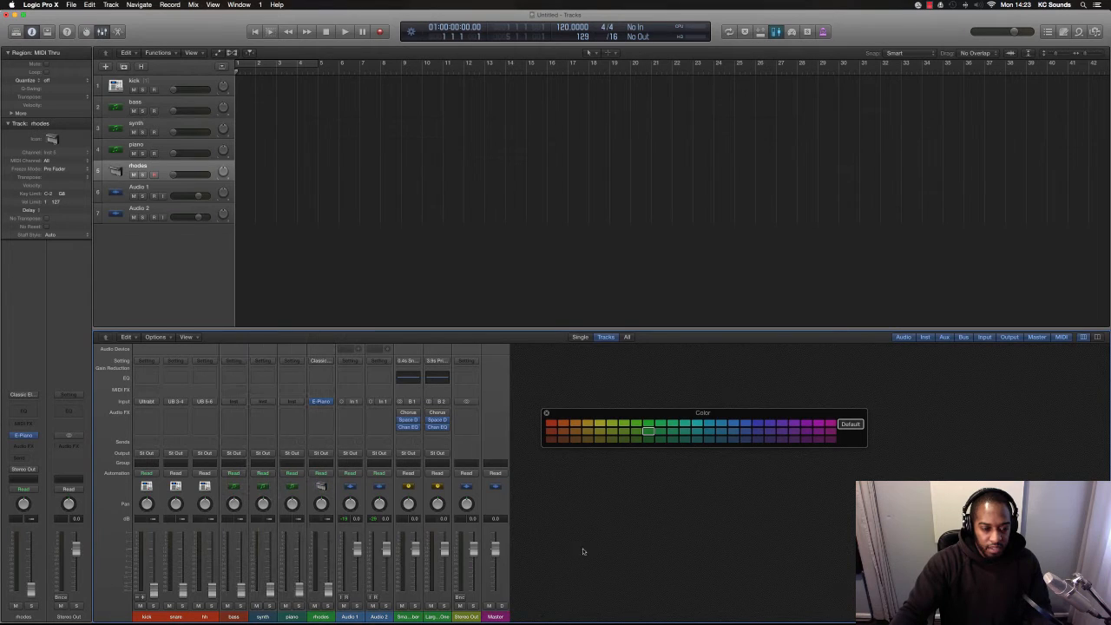
- Load the EXS24 sampler on the bass channel, move its plug-in window clear and close it
{"action": "left_click", "coordinate": [239, 403]}
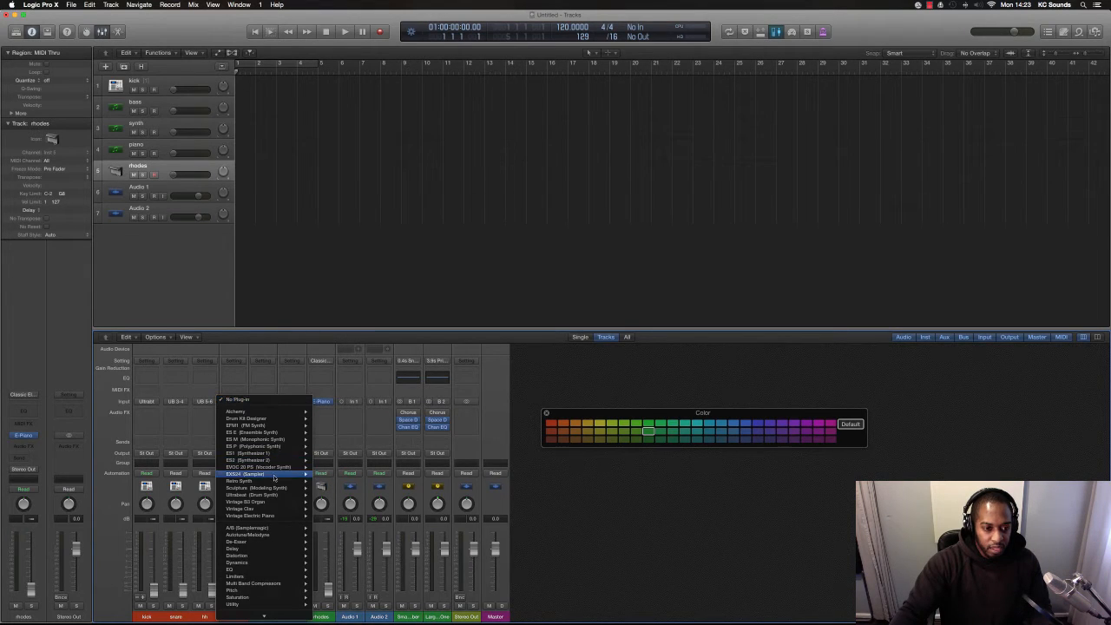
{"action": "mouse_move", "coordinate": [287, 475]}
{"action": "left_click", "coordinate": [334, 481]}
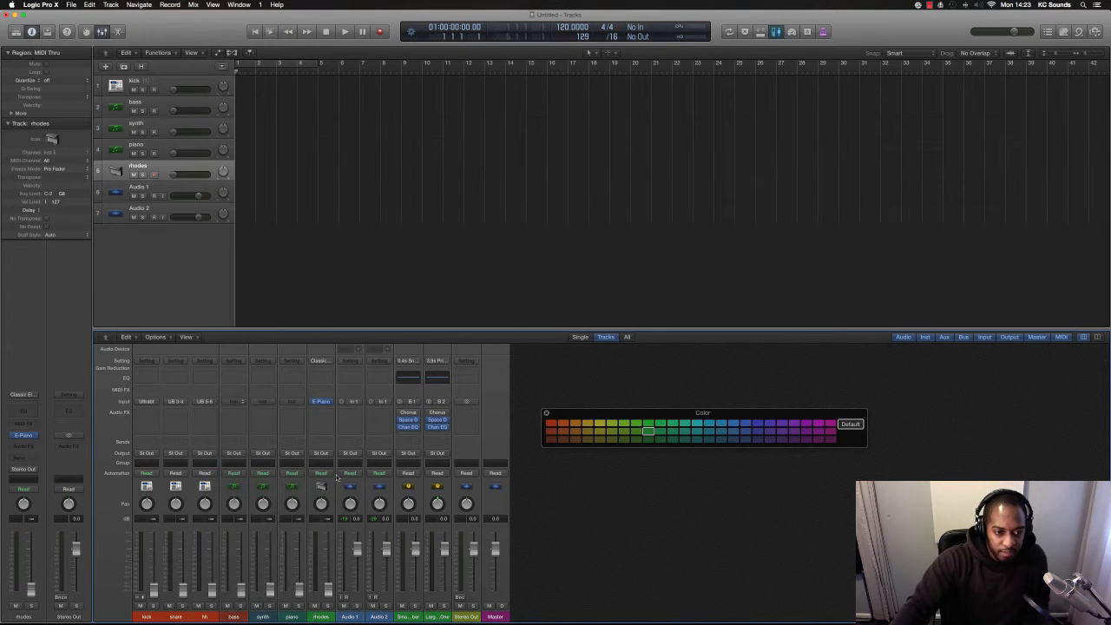
{"action": "left_click_drag", "start_coordinate": [229, 50], "coordinate": [546, 186]}
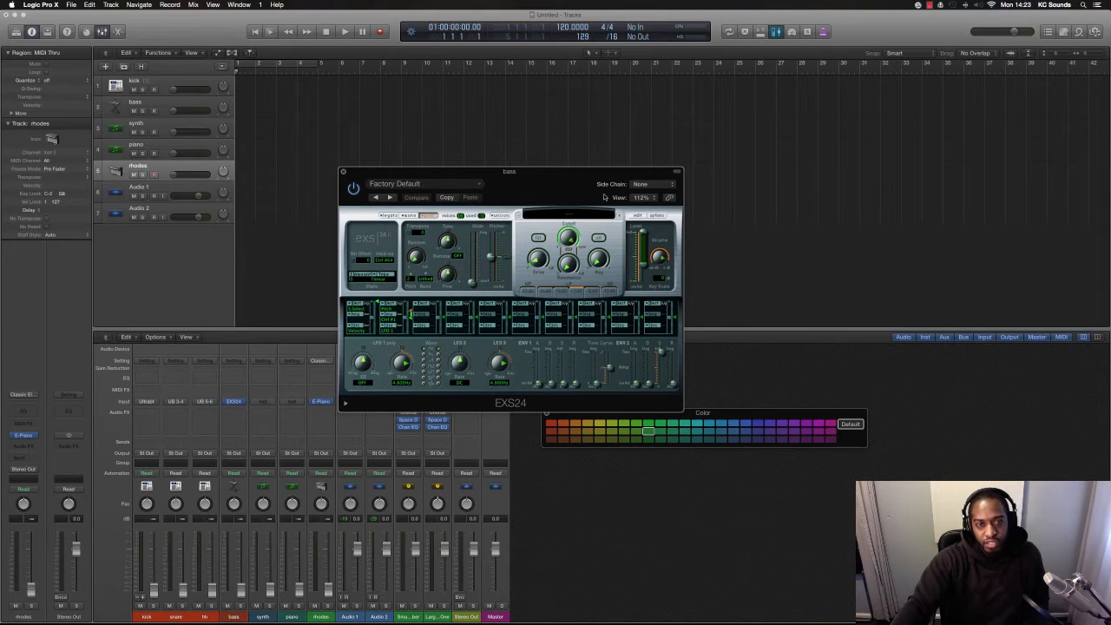
{"action": "left_click_drag", "start_coordinate": [569, 190], "coordinate": [573, 252]}
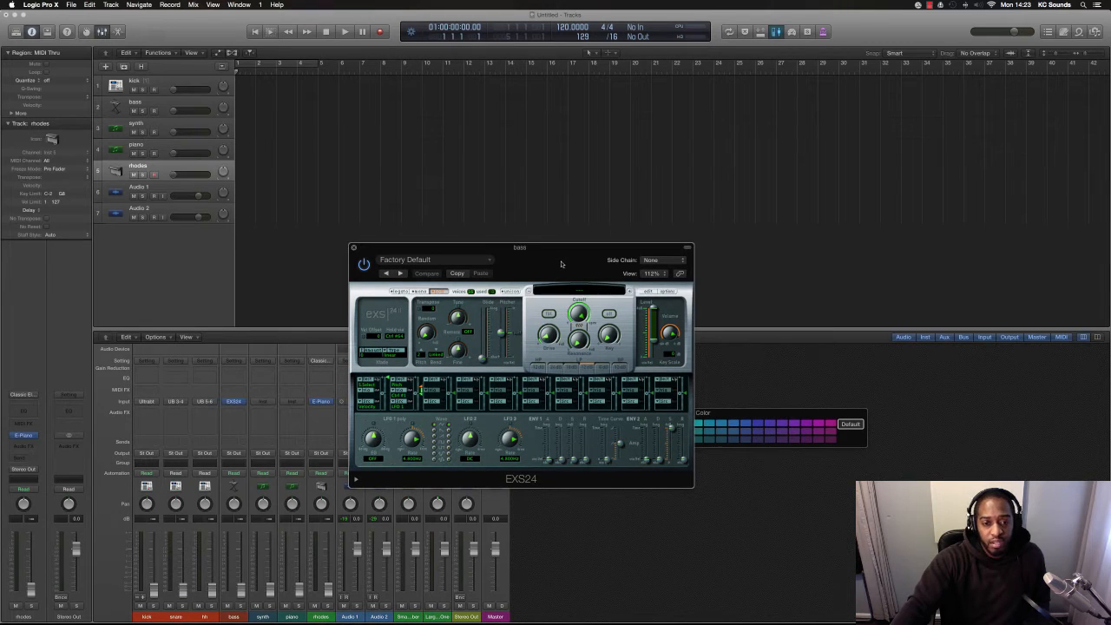
{"action": "left_click", "coordinate": [648, 293]}
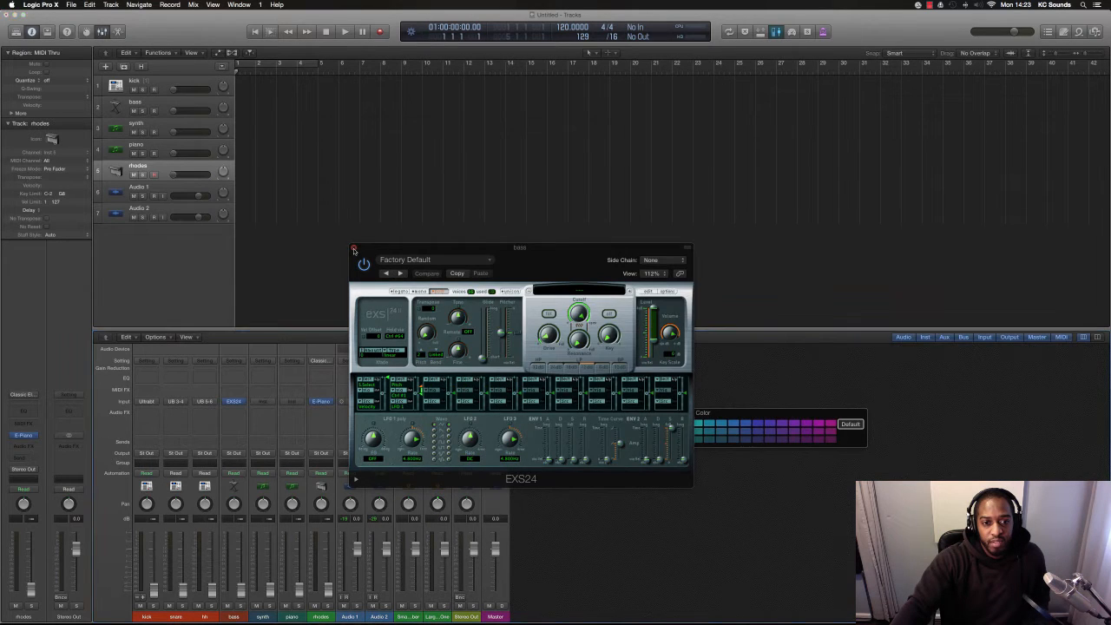
{"action": "left_click", "coordinate": [354, 249]}
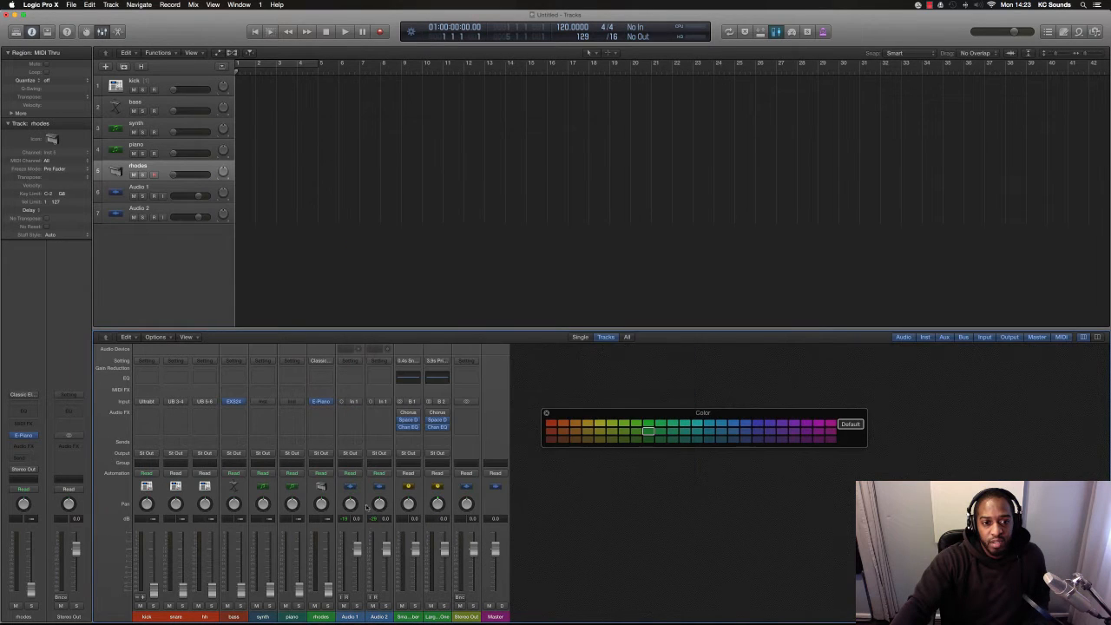
- Load the ES2 synthesizer as the instrument on the synth channel
{"action": "left_click", "coordinate": [269, 402]}
{"action": "mouse_move", "coordinate": [279, 440]}
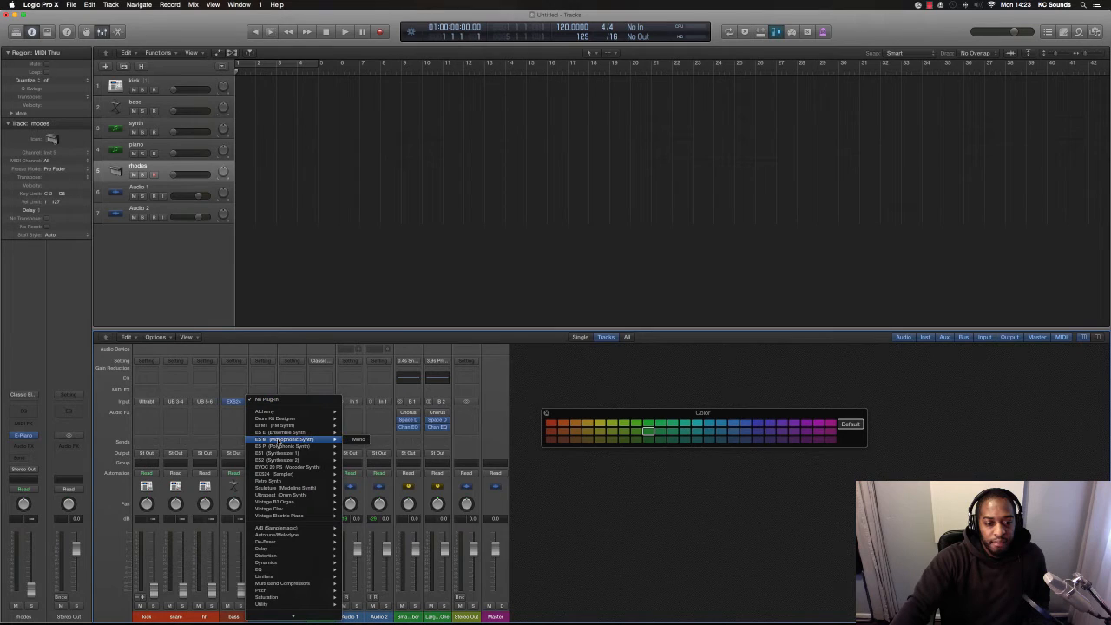
{"action": "left_click", "coordinate": [353, 461]}
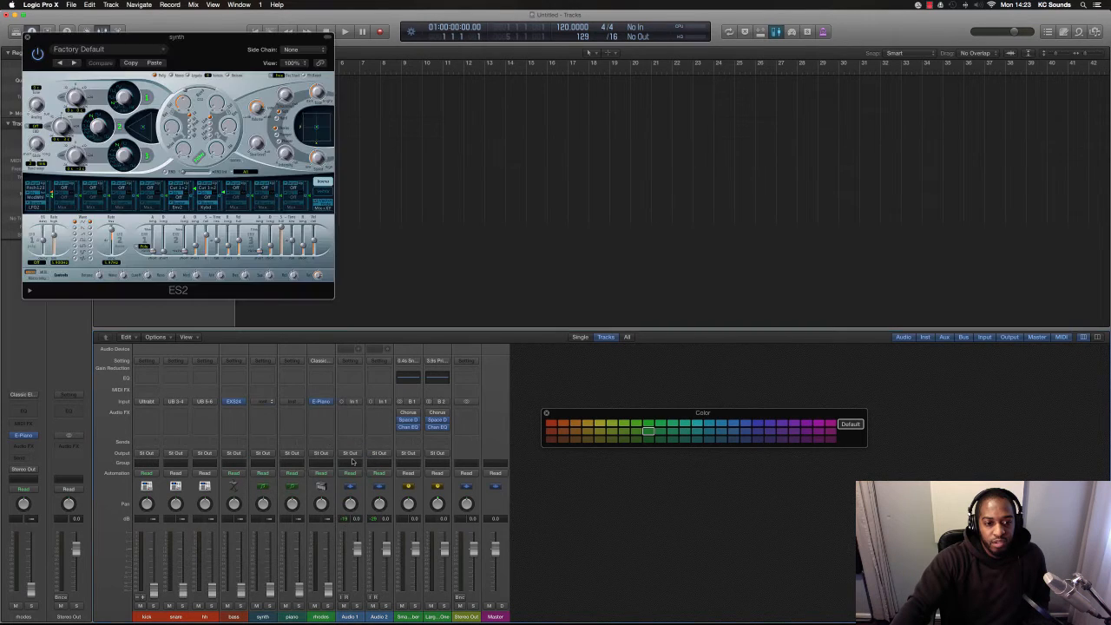
- Load Toontrack EZkeys on the piano channel and close the EZkeys and ES2 plug-in windows
{"action": "left_click", "coordinate": [298, 404]}
{"action": "mouse_move", "coordinate": [340, 602]}
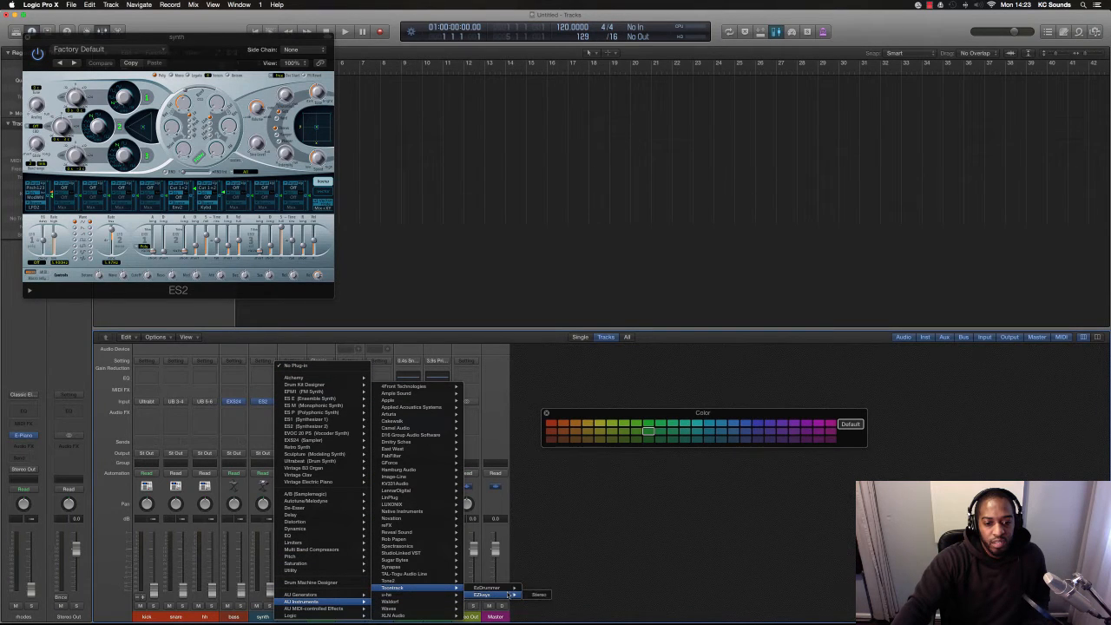
{"action": "left_click", "coordinate": [508, 595]}
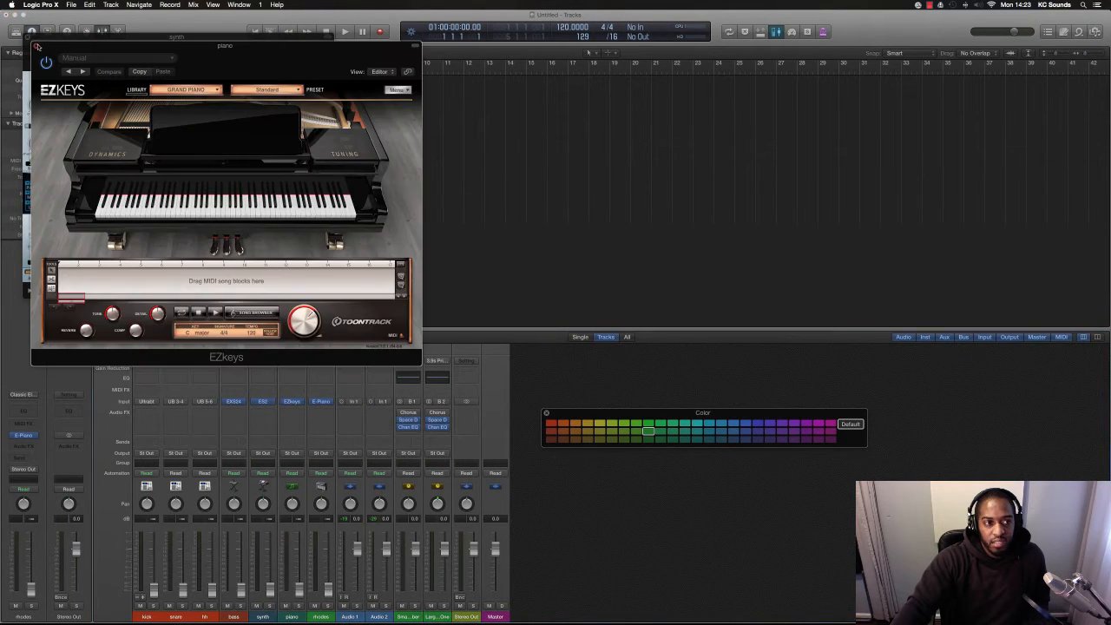
{"action": "left_click", "coordinate": [36, 44]}
{"action": "left_click", "coordinate": [32, 39]}
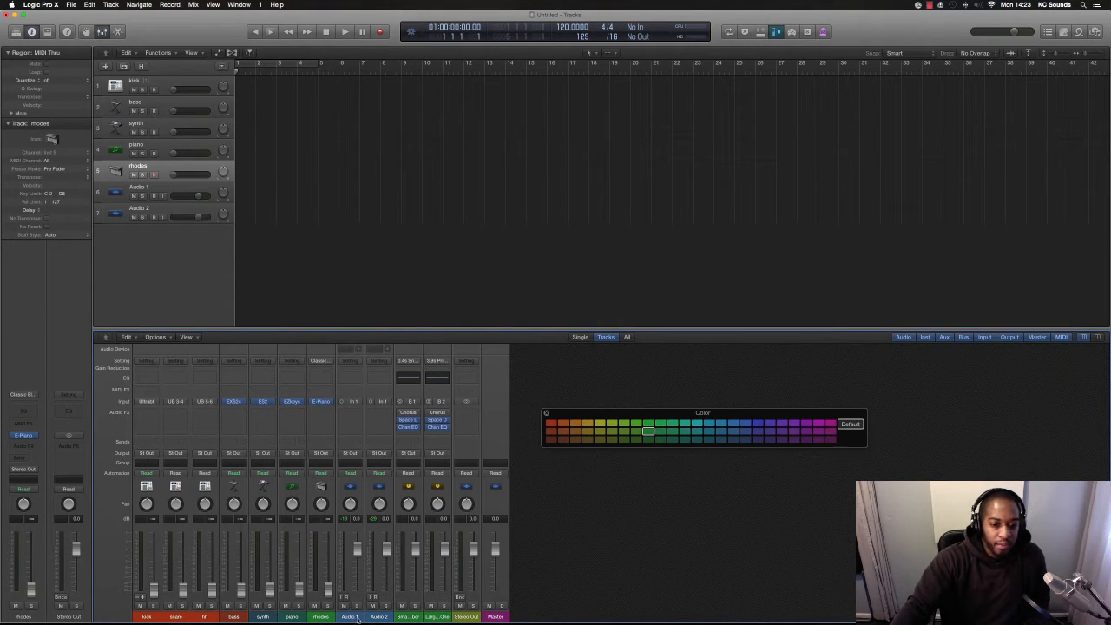
- Rename the Audio 1 channel as main vox
{"action": "left_click_drag", "start_coordinate": [356, 619], "coordinate": [443, 619]}
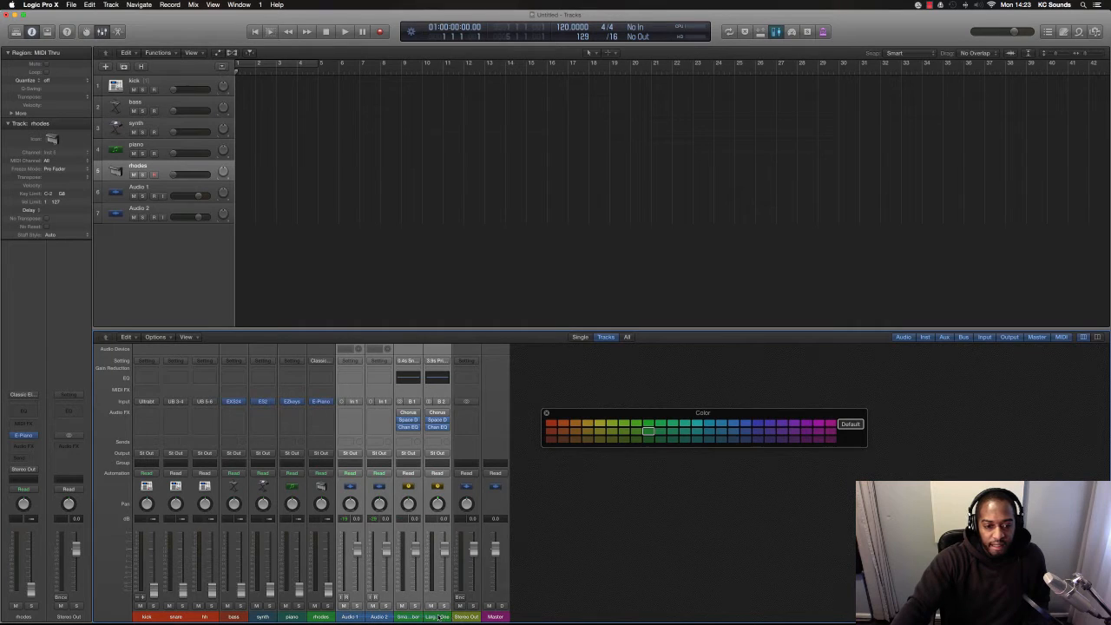
{"action": "left_click", "coordinate": [421, 618]}
{"action": "left_click", "coordinate": [351, 617]}
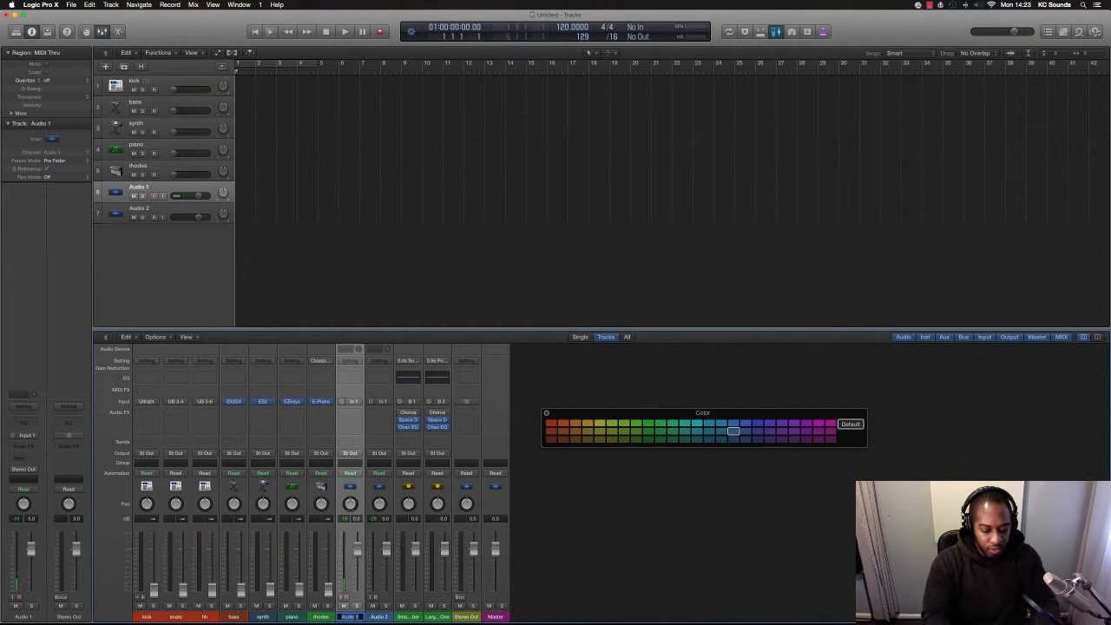
{"action": "type", "text": "main"}
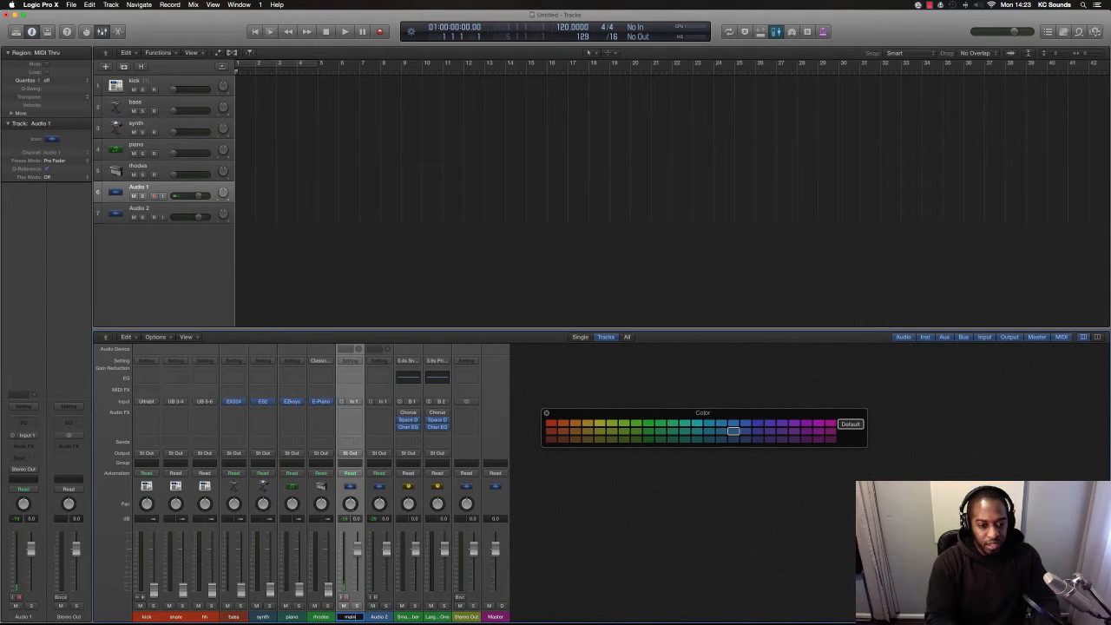
{"action": "type", "text": " vox"}
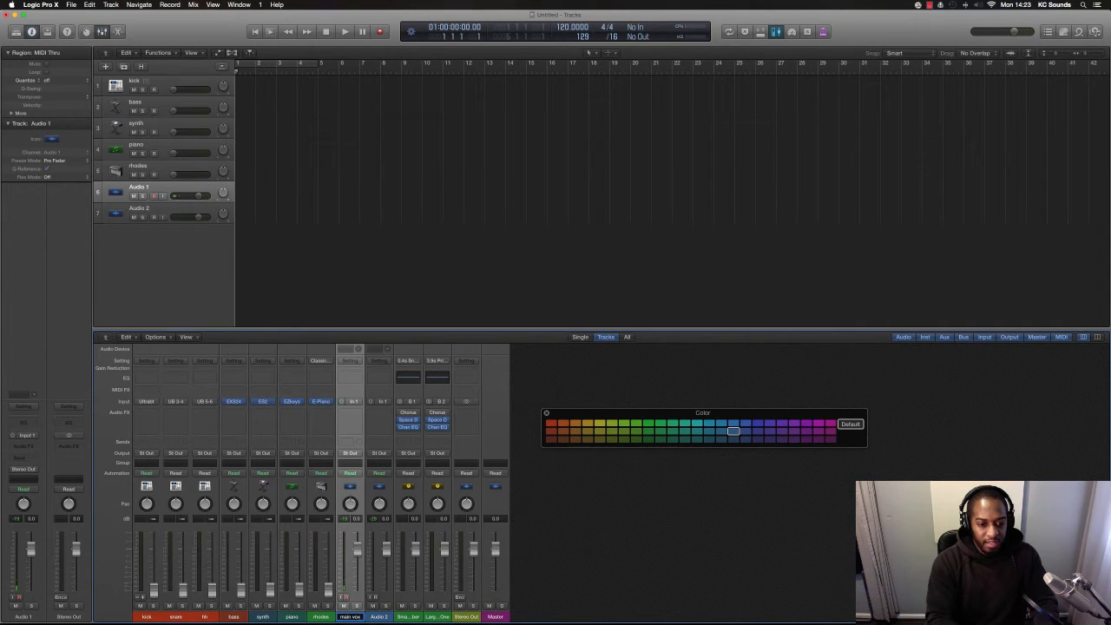
{"action": "key", "text": "Tab"}
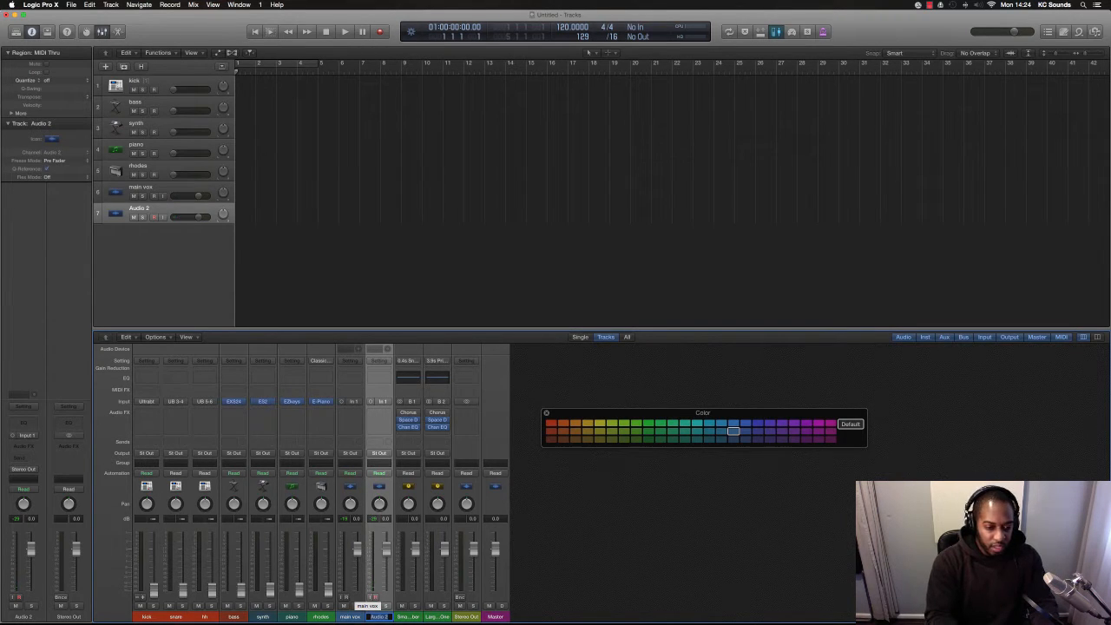
- Rename the Audio 2 channel as chorus vox
{"action": "key", "text": "Return"}
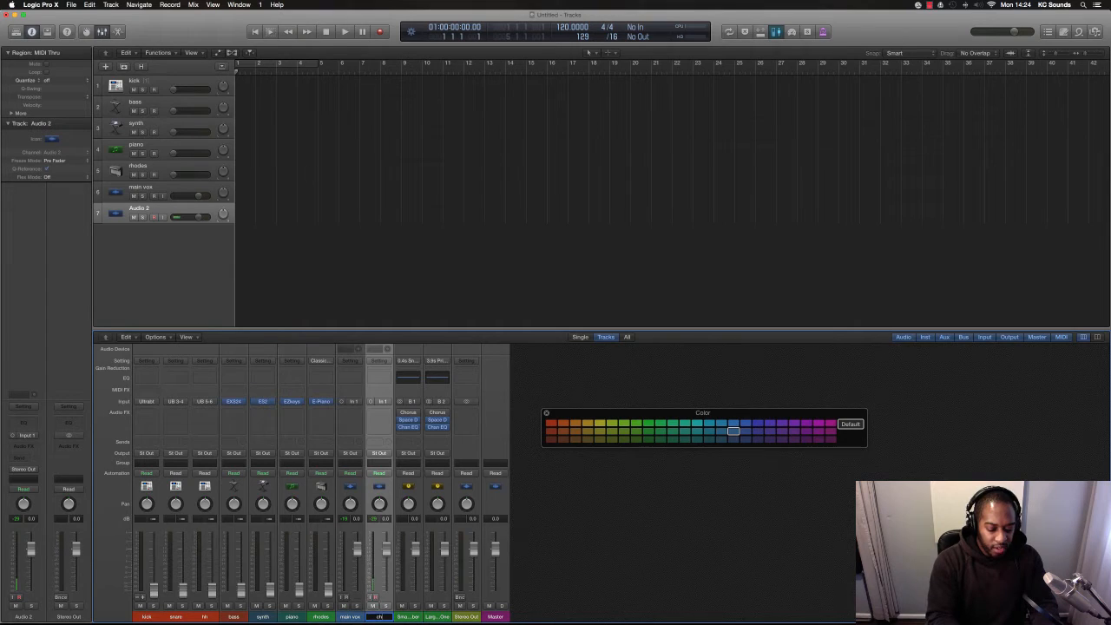
{"action": "type", "text": "vo"}
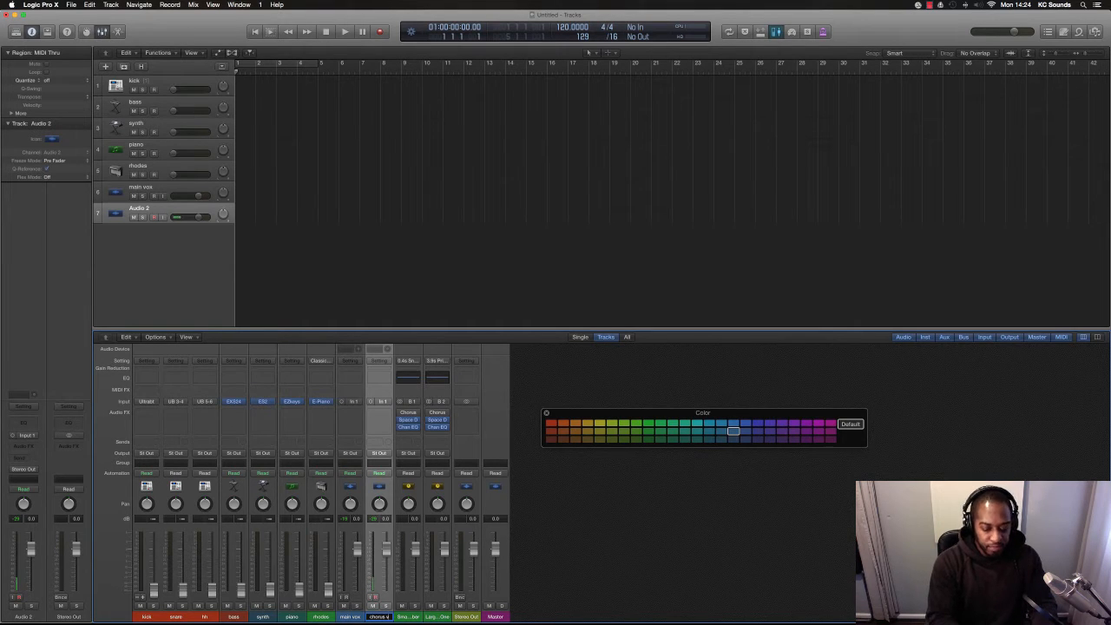
{"action": "type", "text": "x"}
{"action": "key", "text": "Return"}
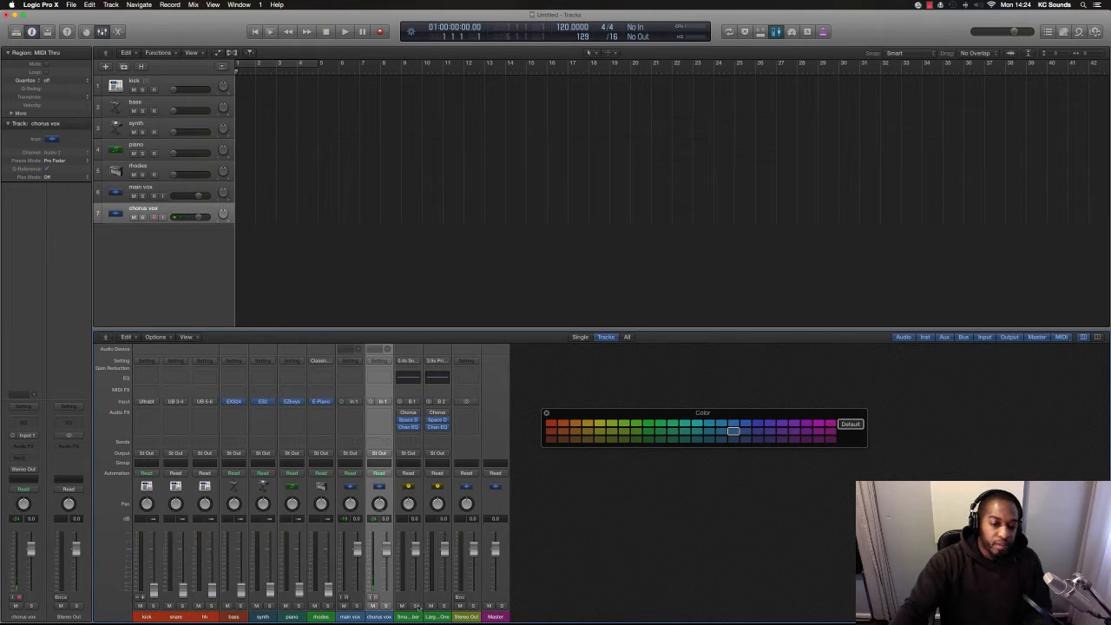
- Remove the Chorus, Space Designer and Channel EQ plug-ins from the aux channel fed by bus 1
{"action": "left_click", "coordinate": [417, 421]}
{"action": "left_click", "coordinate": [418, 425]}
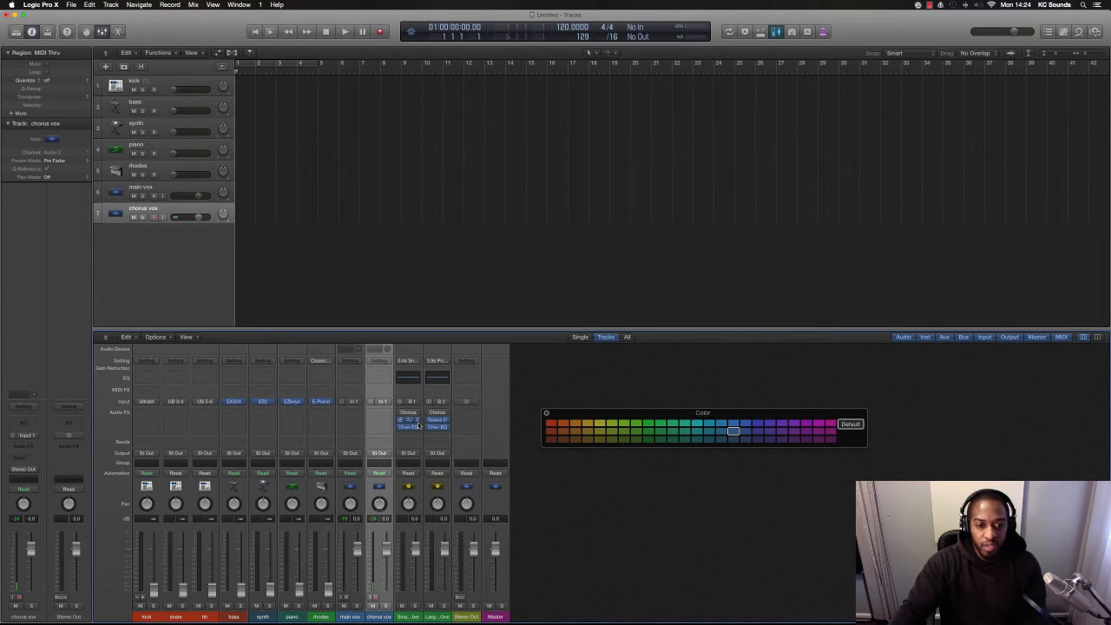
{"action": "left_click", "coordinate": [418, 420]}
{"action": "left_click", "coordinate": [418, 424]}
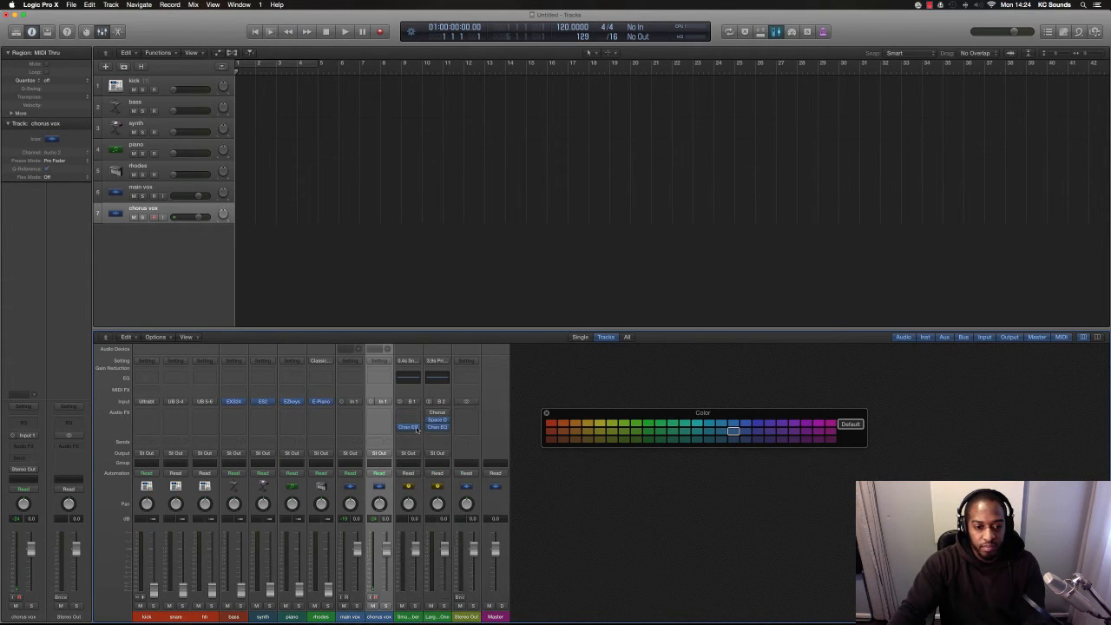
{"action": "left_click", "coordinate": [418, 426]}
{"action": "left_click", "coordinate": [418, 425]}
- Remove the Channel EQ, Chorus and Space Designer plug-ins from the aux channel fed by bus 2
{"action": "left_click", "coordinate": [447, 427]}
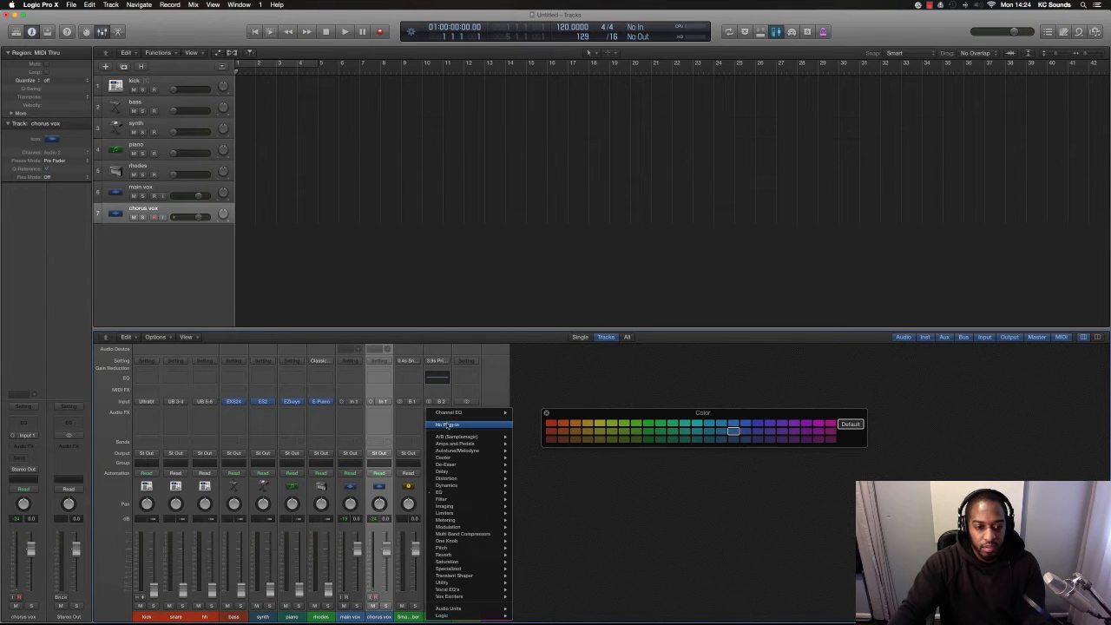
{"action": "left_click", "coordinate": [447, 424]}
{"action": "left_click", "coordinate": [445, 425]}
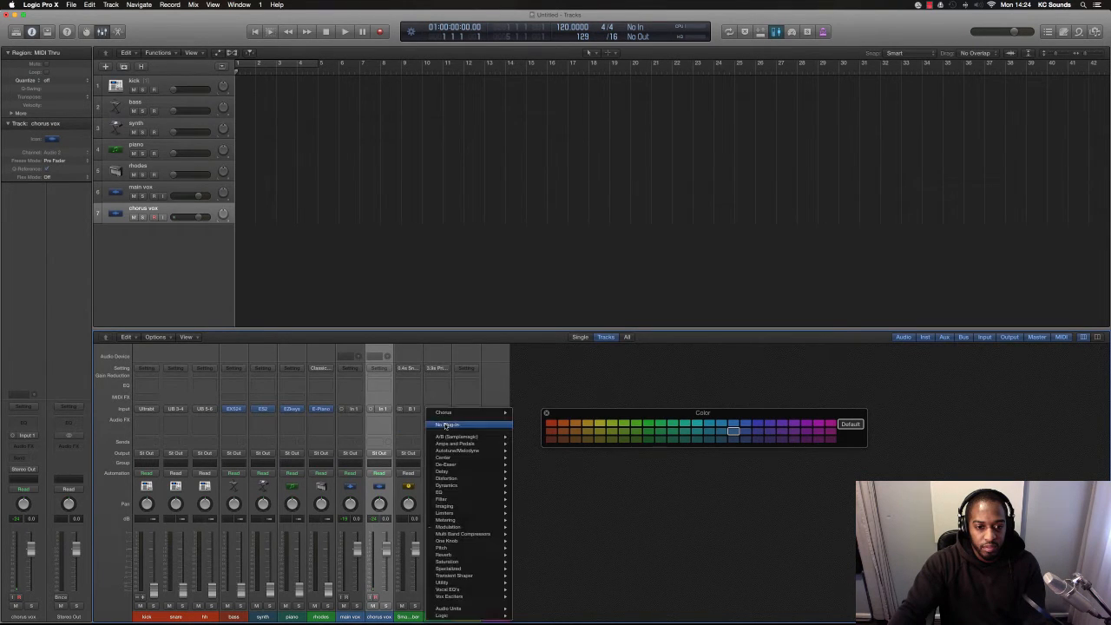
{"action": "left_click", "coordinate": [446, 427]}
{"action": "left_click", "coordinate": [446, 427]}
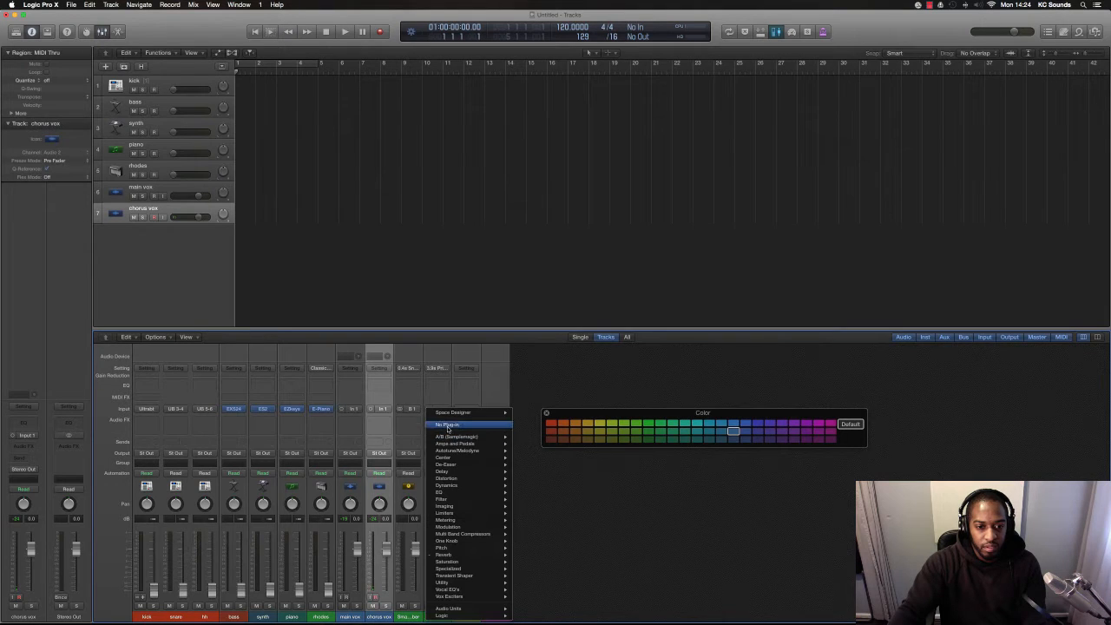
{"action": "left_click", "coordinate": [447, 425]}
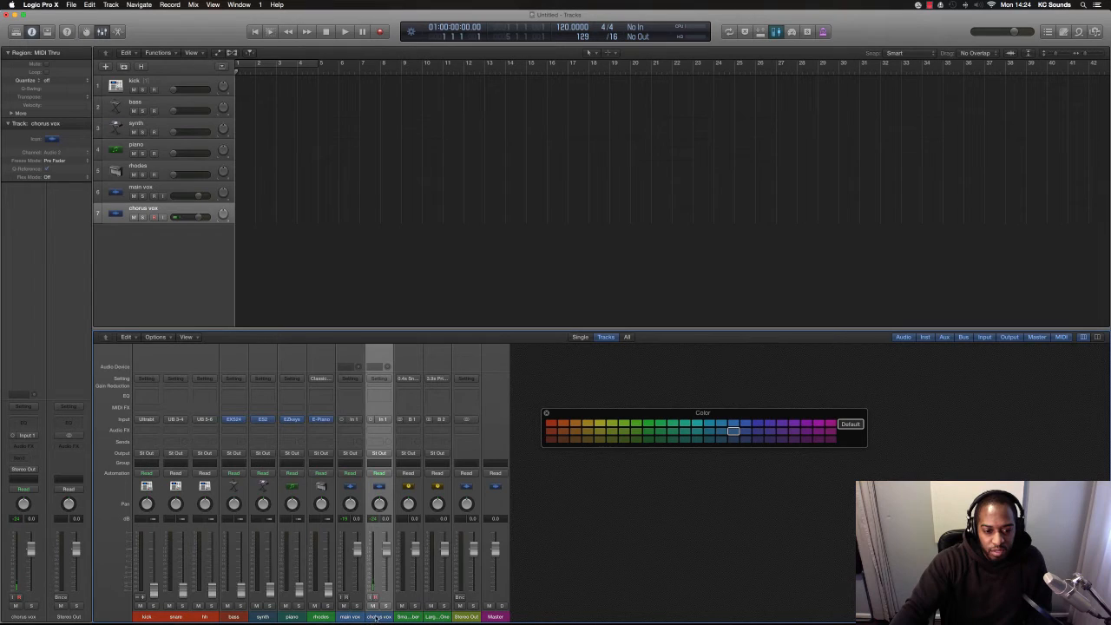
- Lower the main vox and chorus vox faders together to minimum and slightly reduce the mixer pane's height
{"action": "left_click", "coordinate": [350, 617], "text": "shift"}
{"action": "left_click_drag", "start_coordinate": [357, 549], "coordinate": [361, 580]}
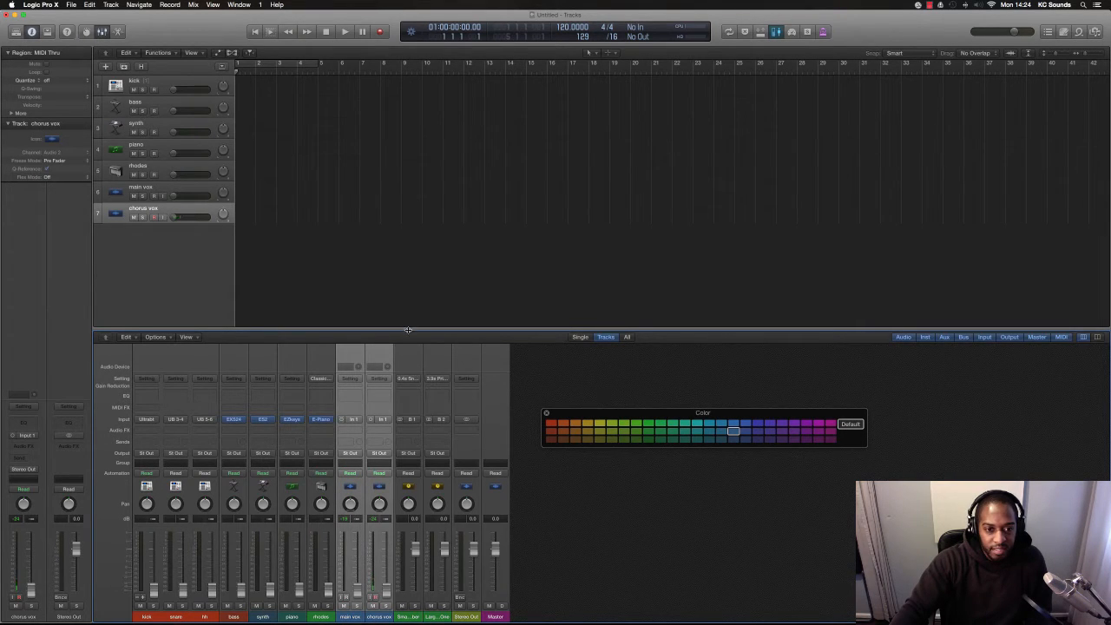
{"action": "left_click_drag", "start_coordinate": [408, 329], "coordinate": [408, 346]}
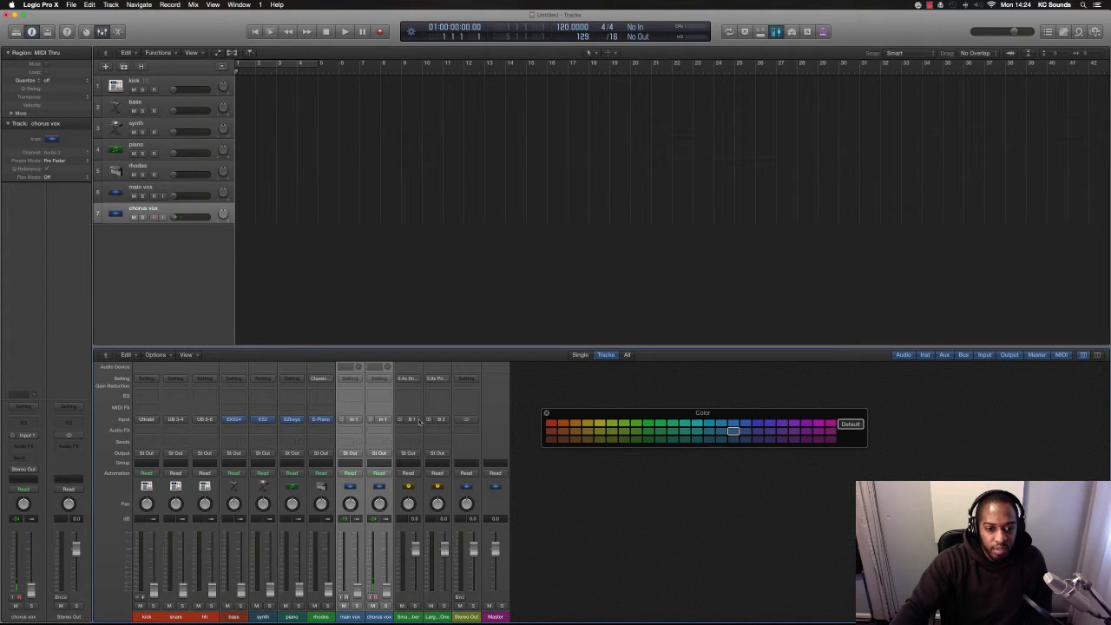
- Create three new auxiliary channel strips in the mixer and close the colour palette
{"action": "left_click", "coordinate": [157, 355]}
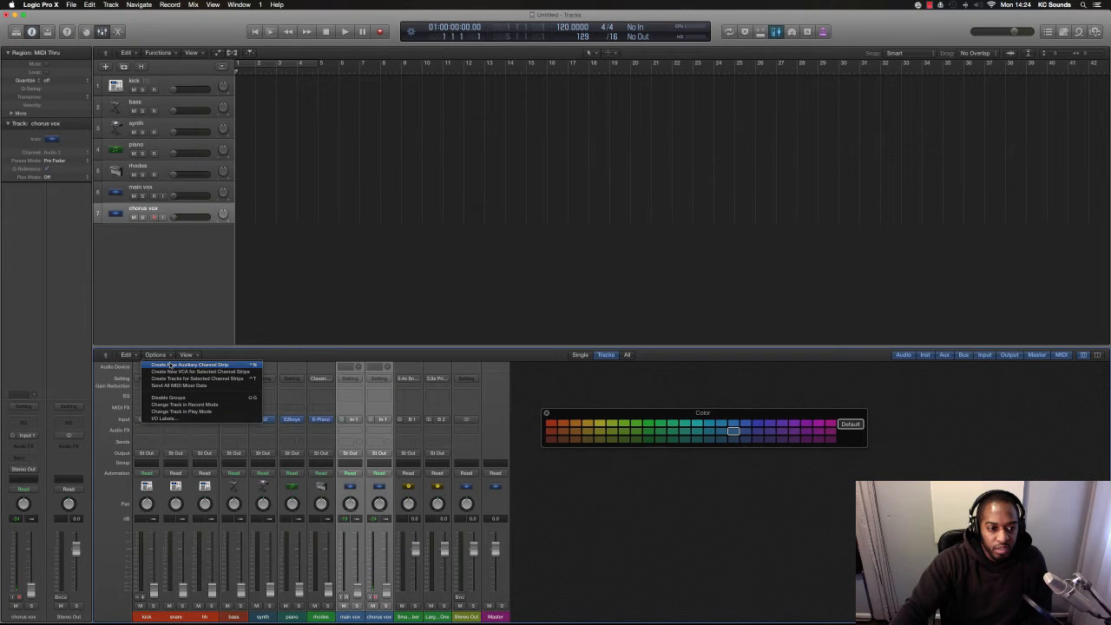
{"action": "left_click", "coordinate": [170, 365]}
{"action": "left_click", "coordinate": [156, 355]}
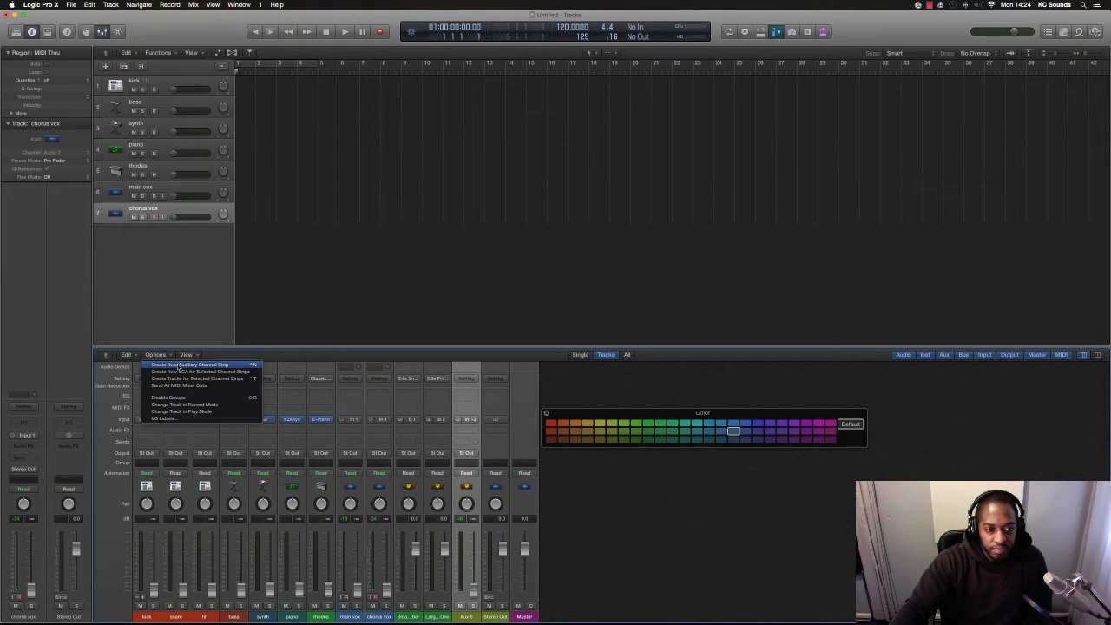
{"action": "left_click", "coordinate": [178, 366]}
{"action": "left_click", "coordinate": [166, 356]}
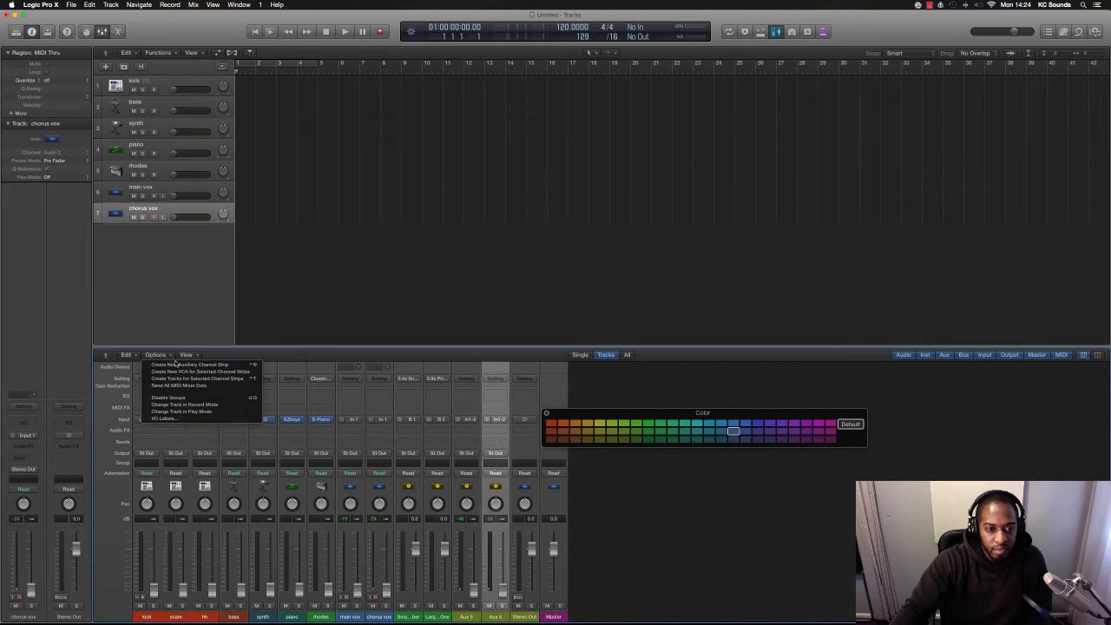
{"action": "left_click", "coordinate": [177, 365]}
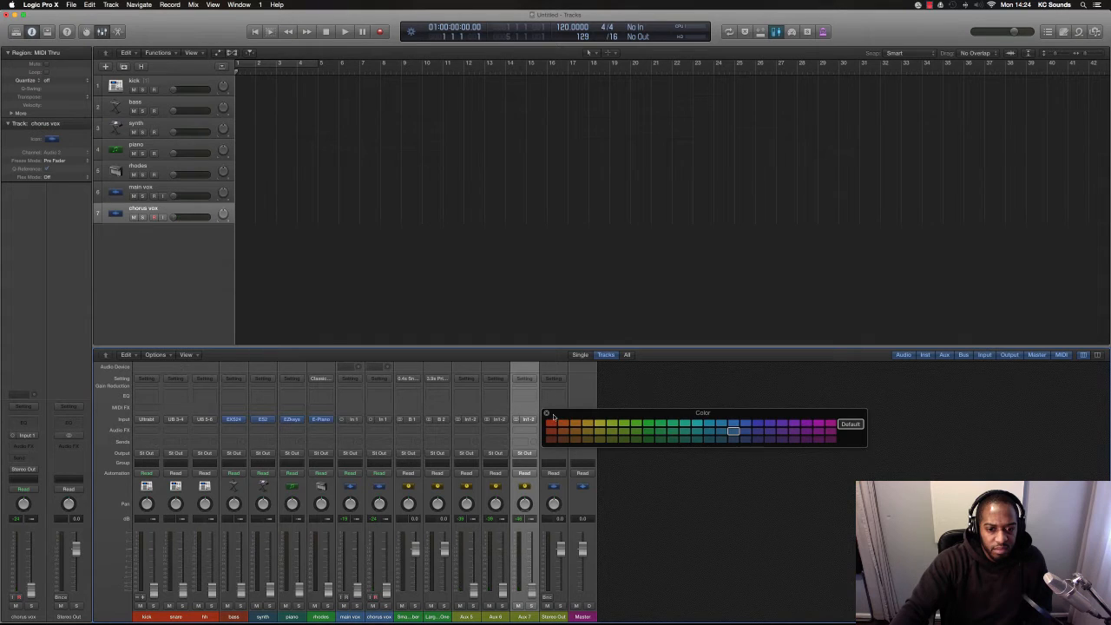
{"action": "left_click", "coordinate": [547, 415]}
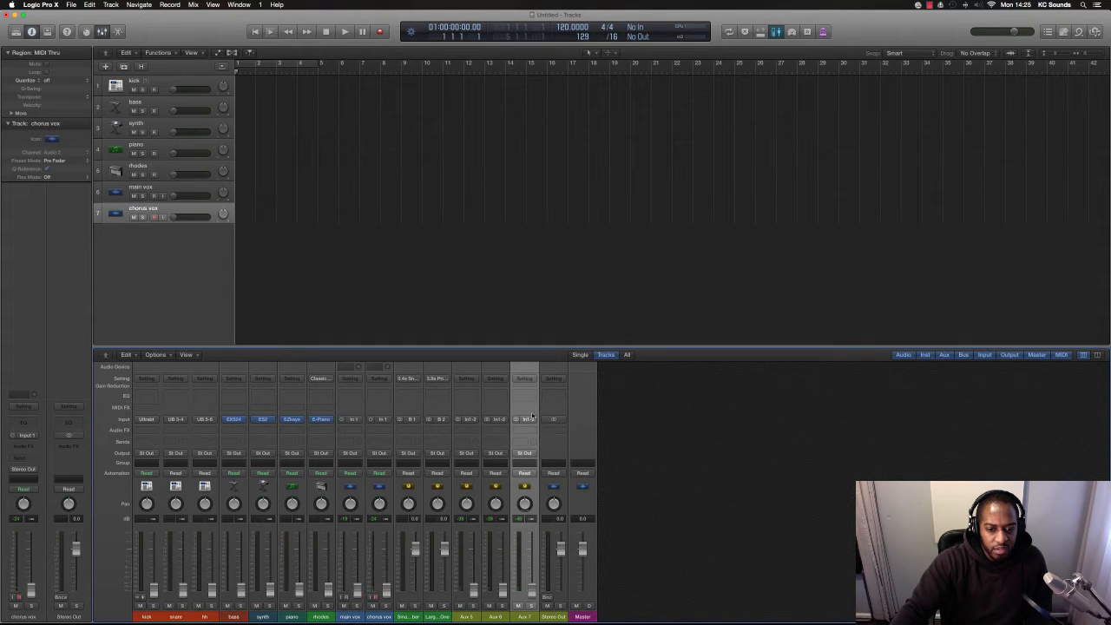
- Add eleven more auxiliary channel strips to the mixer
{"action": "left_click", "coordinate": [156, 355]}
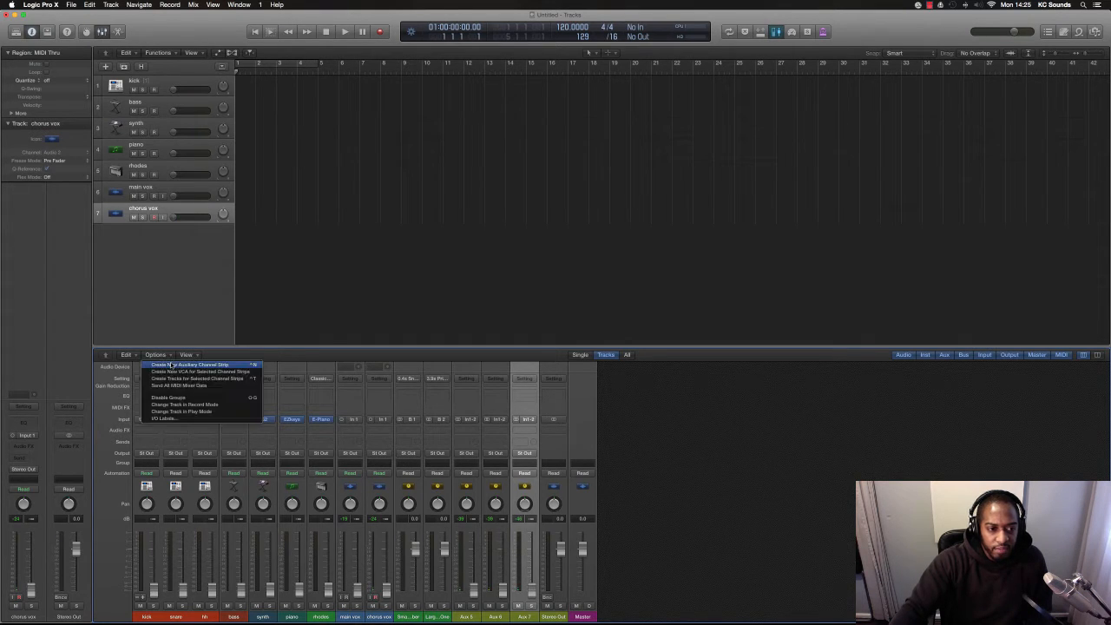
{"action": "left_click", "coordinate": [171, 365]}
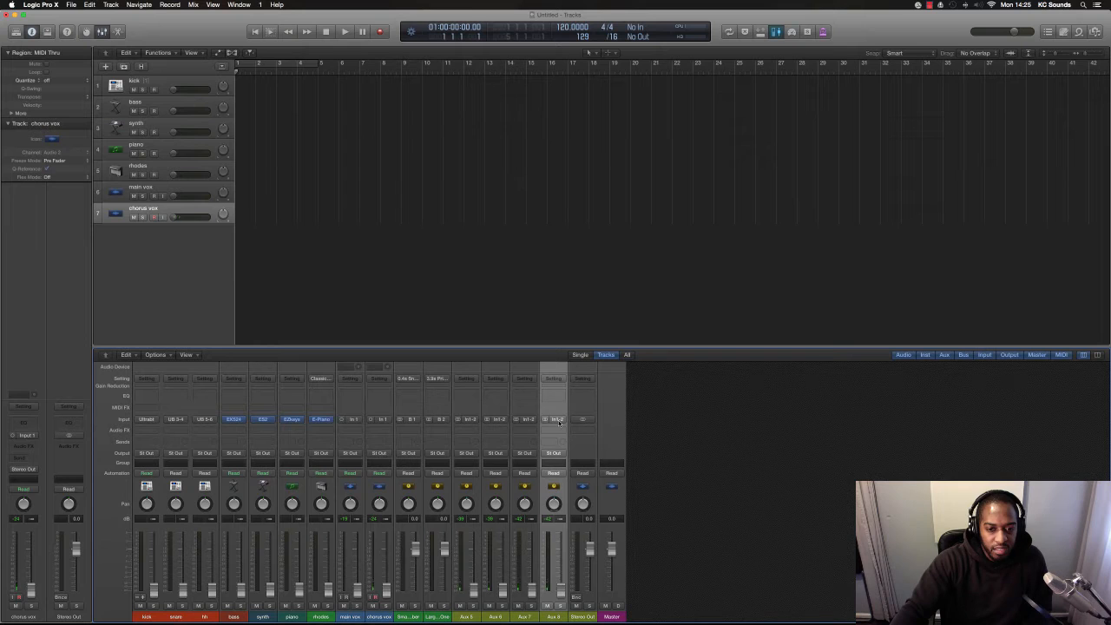
{"action": "left_click", "coordinate": [171, 356]}
{"action": "left_click", "coordinate": [172, 357]}
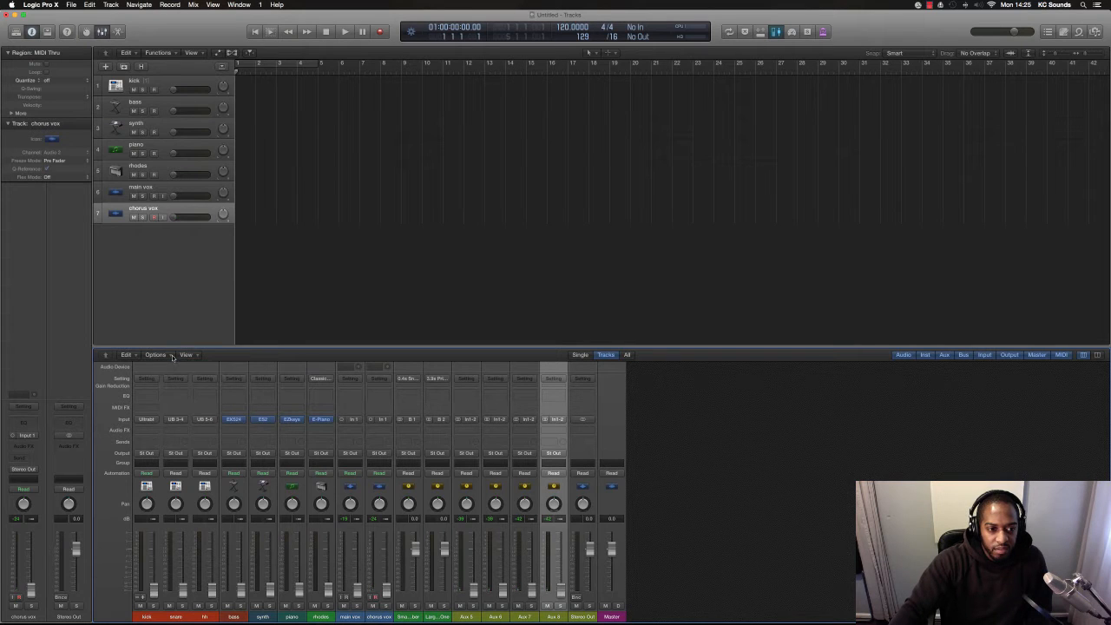
{"action": "left_click", "coordinate": [171, 356]}
{"action": "left_click", "coordinate": [172, 364]}
{"action": "left_click", "coordinate": [170, 356]}
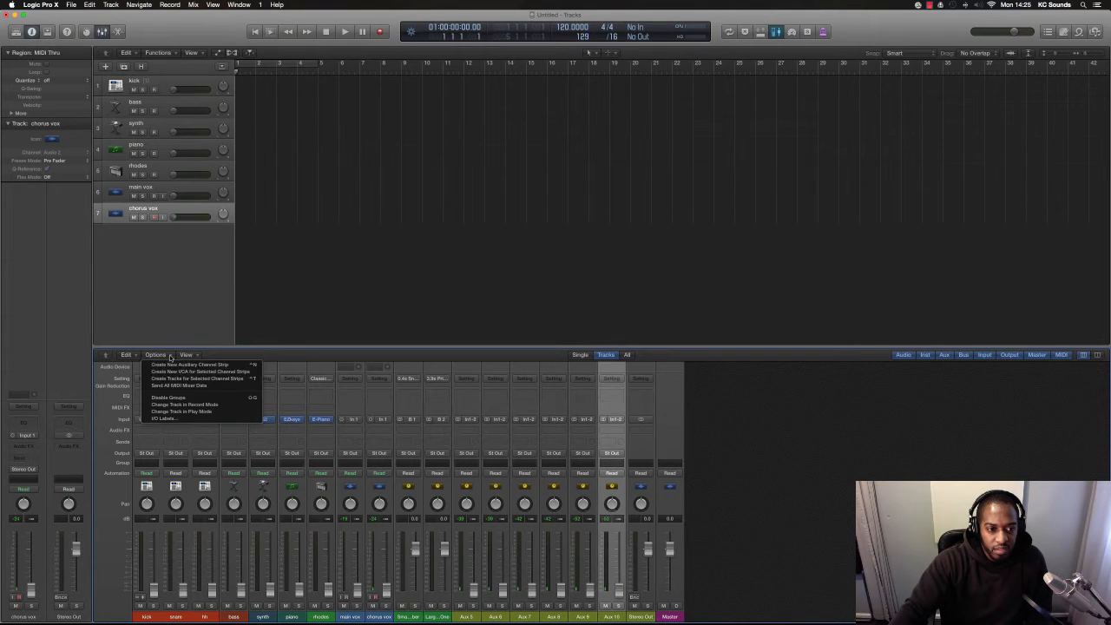
{"action": "left_click", "coordinate": [172, 364]}
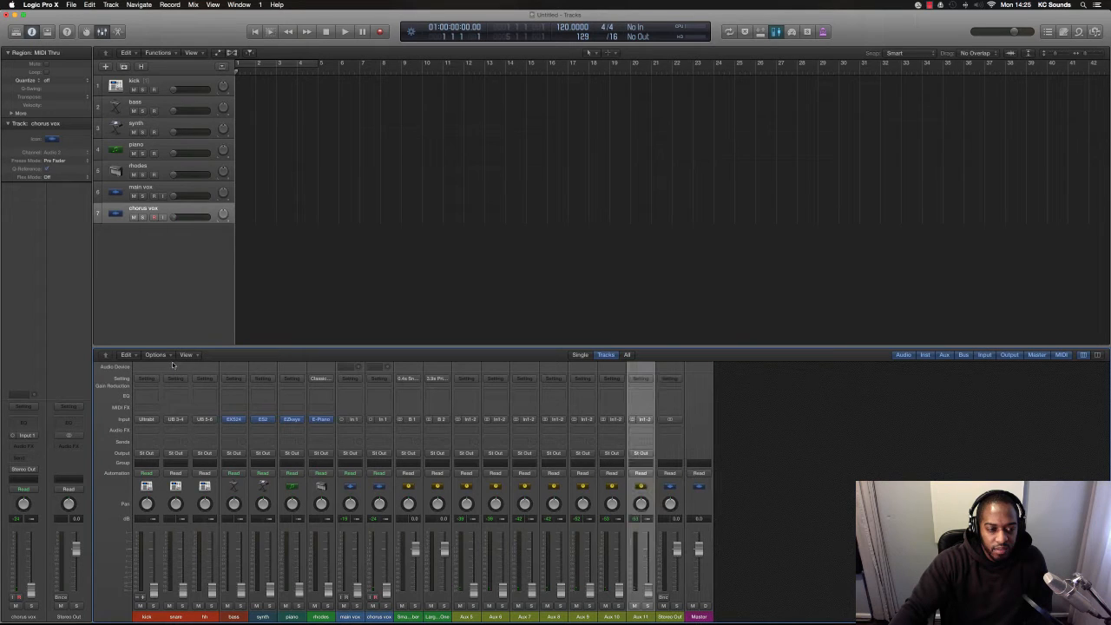
{"action": "left_click", "coordinate": [171, 356]}
{"action": "left_click", "coordinate": [172, 364]}
{"action": "left_click", "coordinate": [171, 356]}
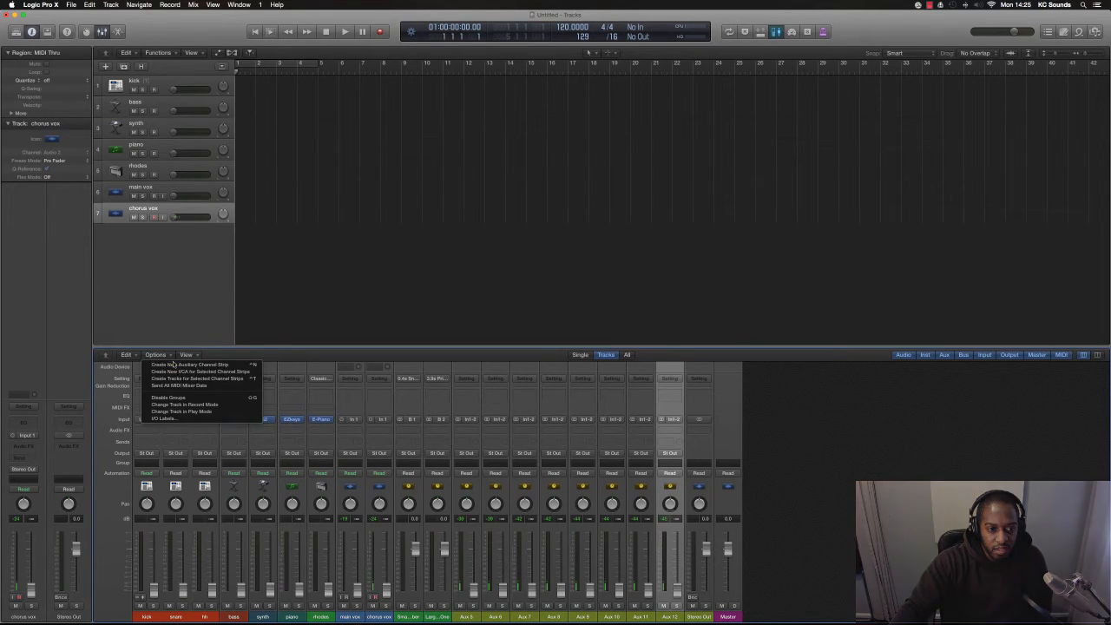
{"action": "left_click", "coordinate": [172, 364]}
{"action": "left_click", "coordinate": [171, 357]}
{"action": "left_click", "coordinate": [172, 364]}
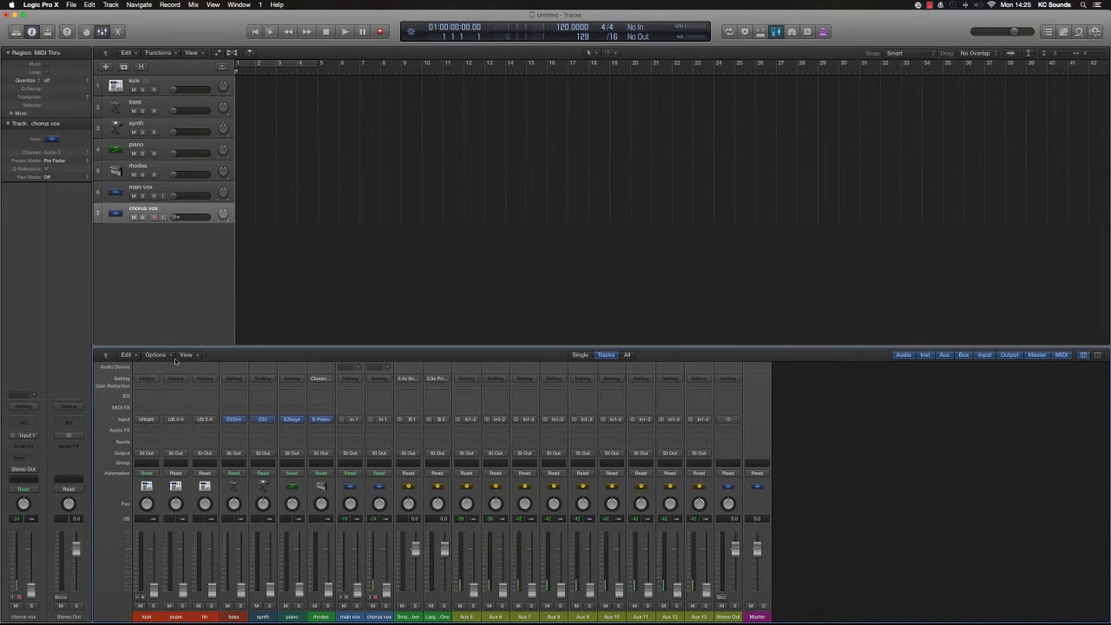
{"action": "left_click", "coordinate": [171, 356]}
{"action": "left_click", "coordinate": [172, 364]}
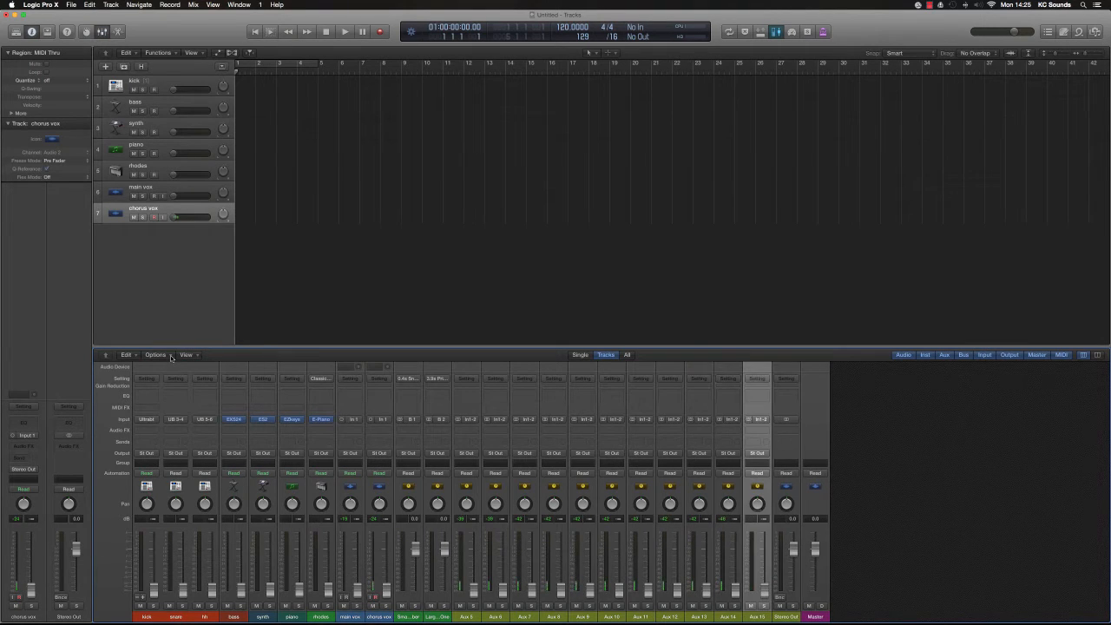
{"action": "left_click", "coordinate": [171, 356]}
{"action": "left_click", "coordinate": [172, 364]}
{"action": "left_click", "coordinate": [172, 356]}
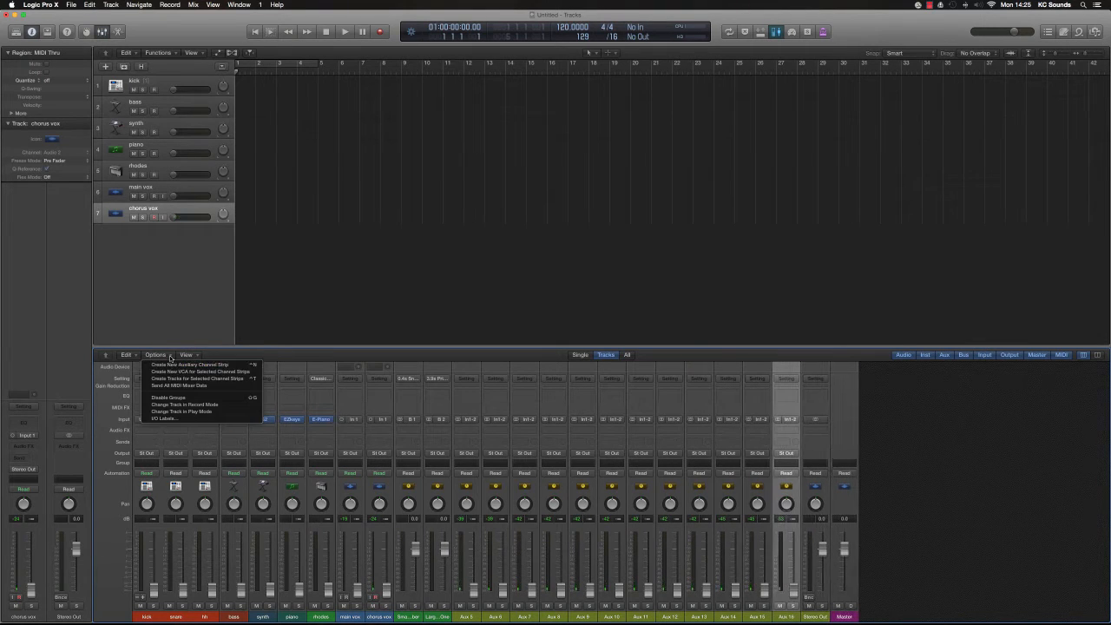
{"action": "left_click", "coordinate": [172, 364]}
{"action": "left_click", "coordinate": [171, 356]}
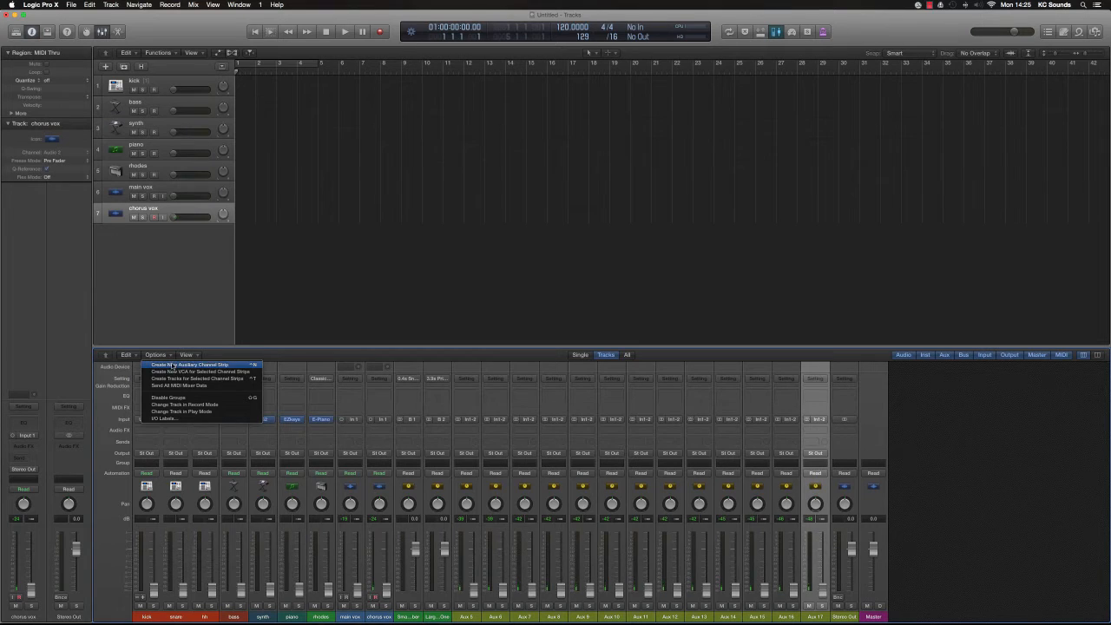
{"action": "left_click", "coordinate": [172, 365]}
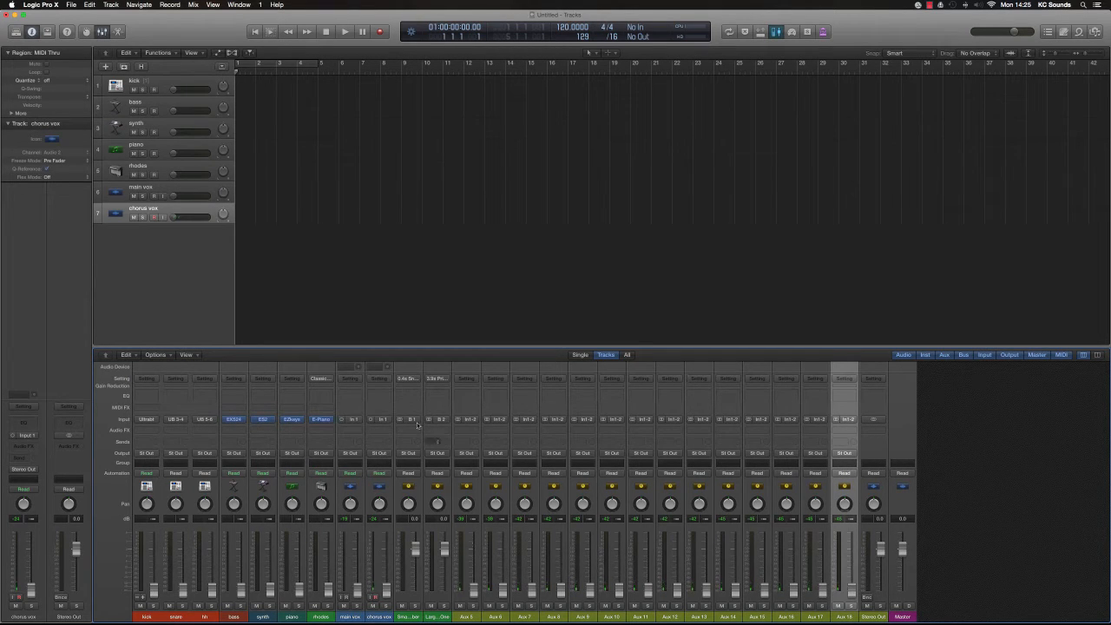
- Rename the aux channel fed by bus 1 as Kick and the one fed by bus 2 as Drums
{"action": "left_click", "coordinate": [410, 618]}
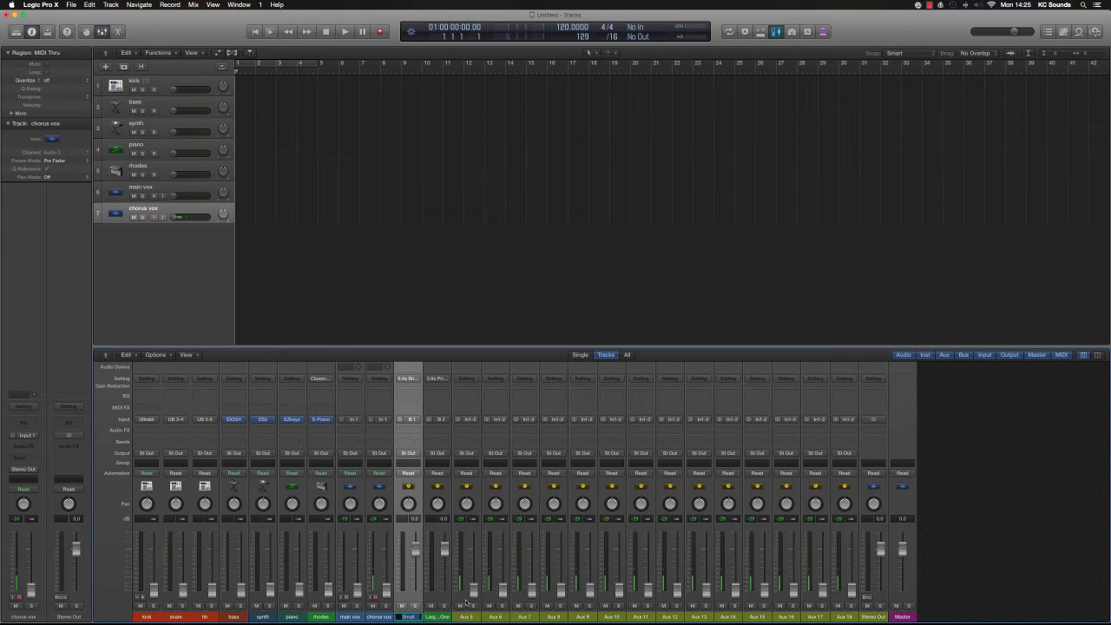
{"action": "type", "text": "Kik"}
{"action": "key", "text": "Return"}
{"action": "key", "text": "Tab"}
{"action": "type", "text": "Drums"}
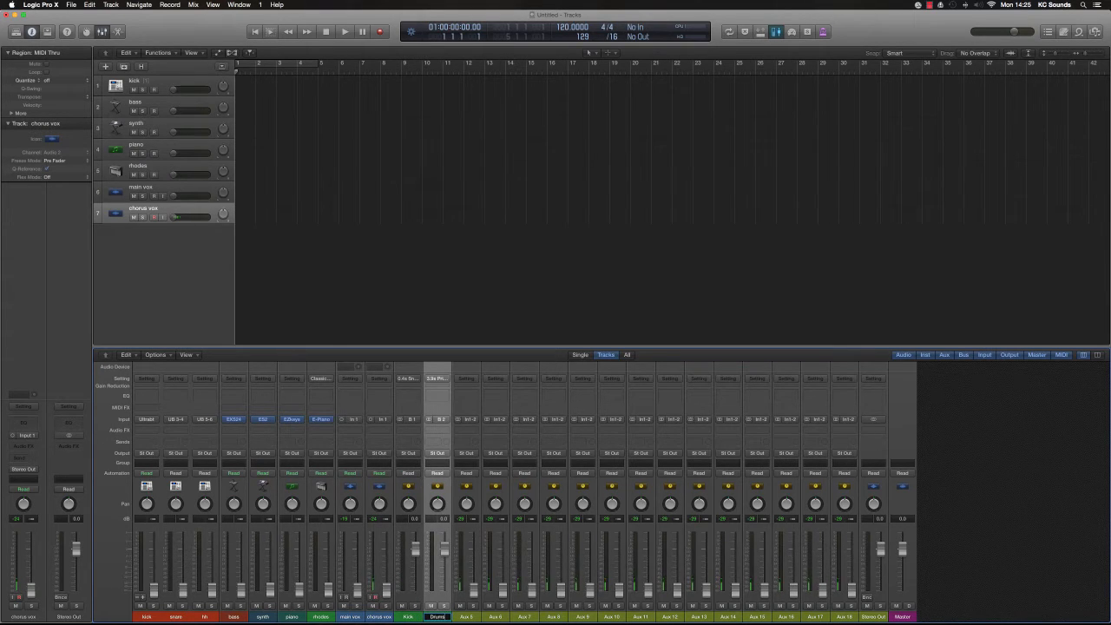
{"action": "key", "text": "Tab"}
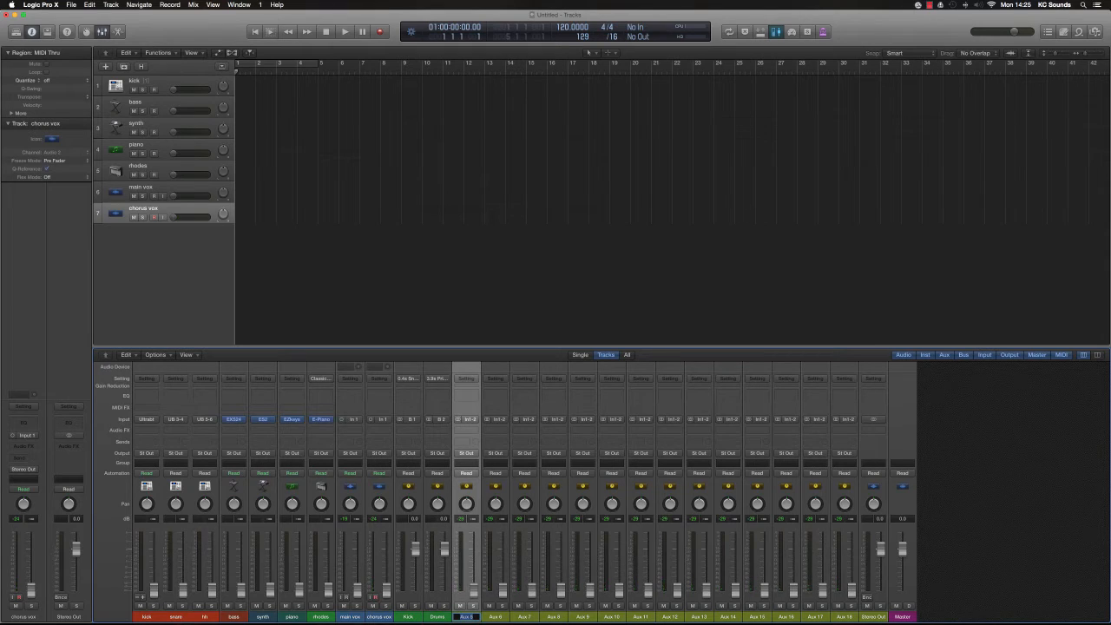
- Rename the Aux 5, Aux 6 and Aux 7 channels as Bass, Synths and Piano/Rhodes
{"action": "type", "text": "Bass"}
{"action": "key", "text": "Tab"}
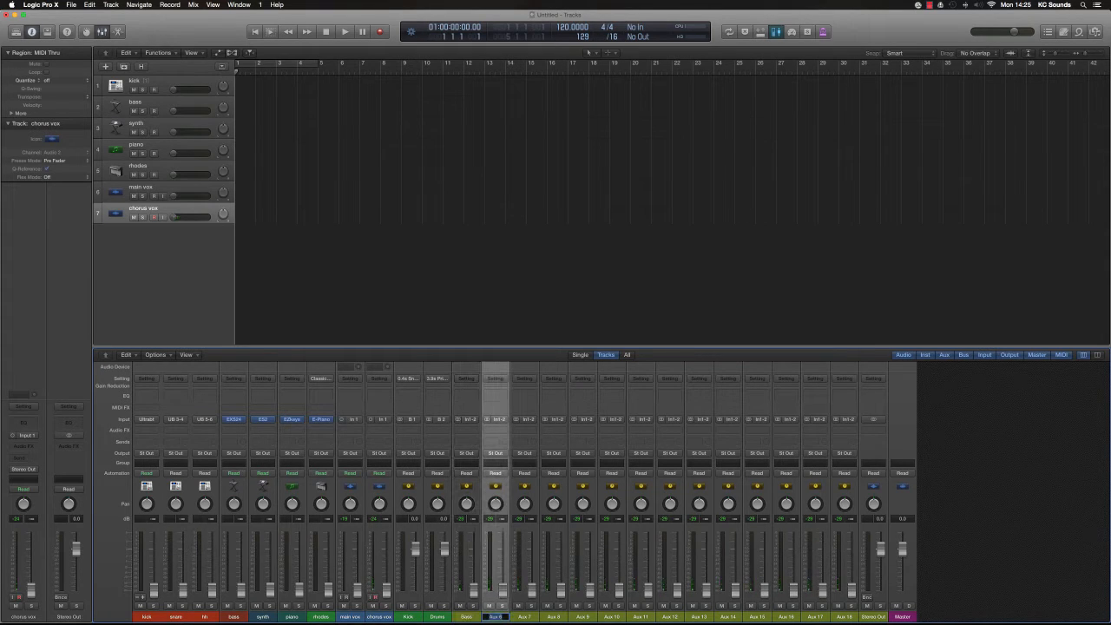
{"action": "type", "text": "Synths"}
{"action": "key", "text": "Tab"}
{"action": "type", "text": "P"}
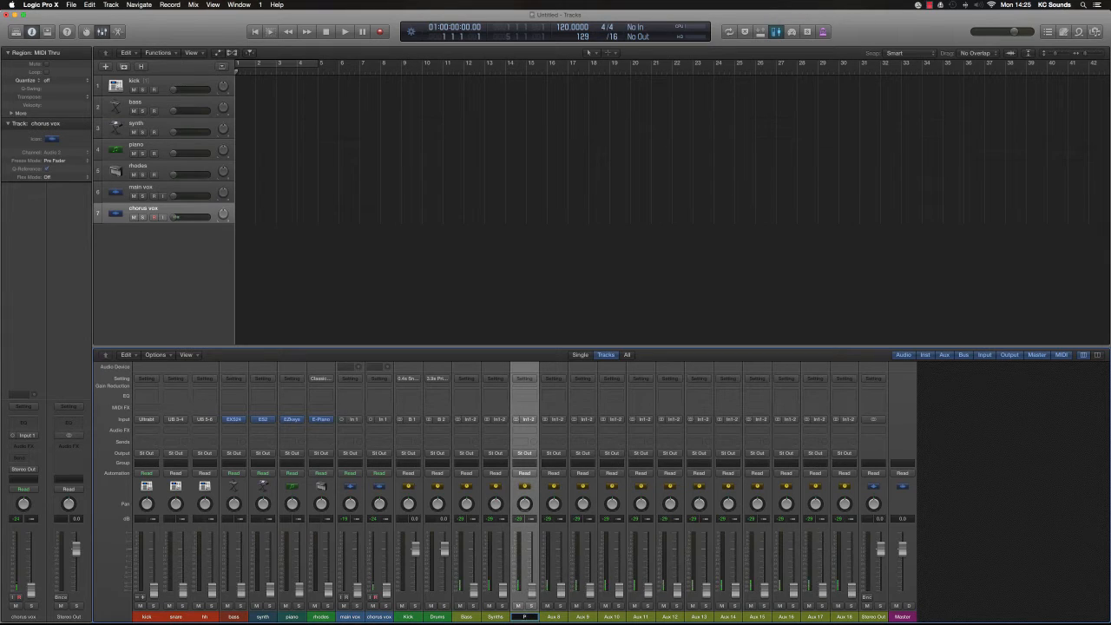
{"action": "type", "text": "iano"}
{"action": "type", "text": "/Rhodes"}
{"action": "key", "text": "Tab"}
- Rename the Aux 8 channel as Main Vox and the Aux 9 channel as Chorus Vox
{"action": "type", "text": "Main"}
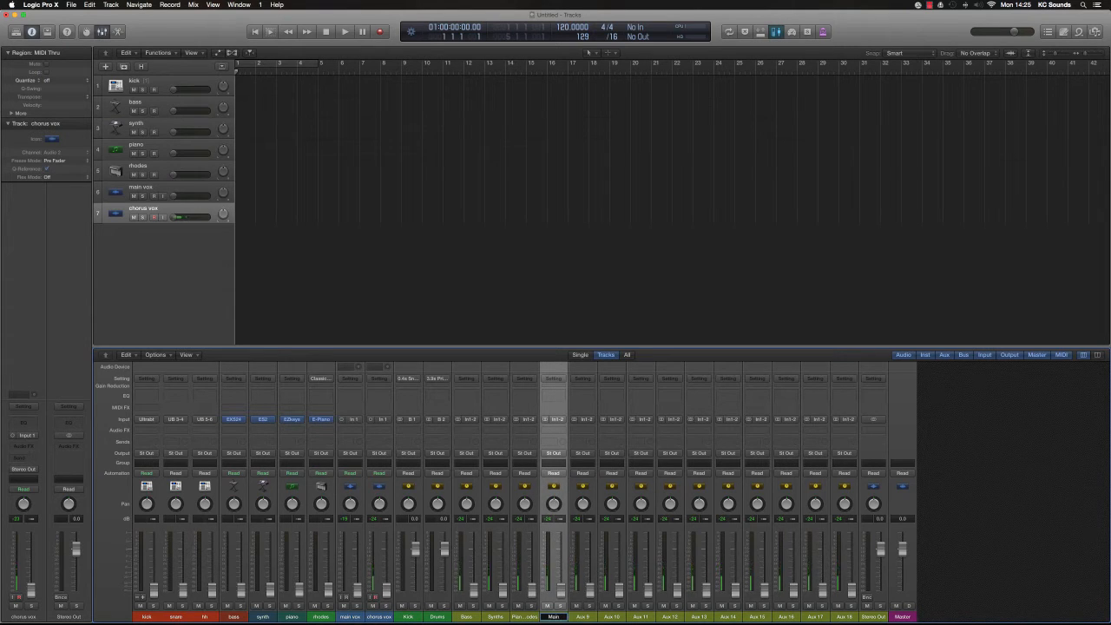
{"action": "type", "text": " Vox"}
{"action": "key", "text": "Tab"}
{"action": "type", "text": "Cho"}
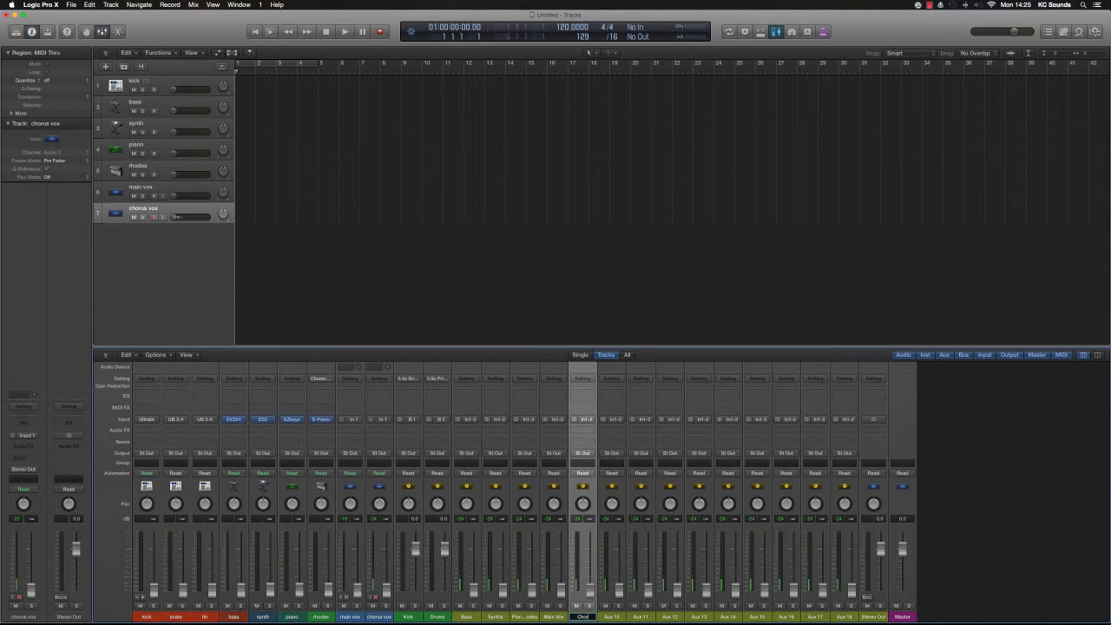
{"action": "type", "text": "rus Vox"}
{"action": "key", "text": "Tab"}
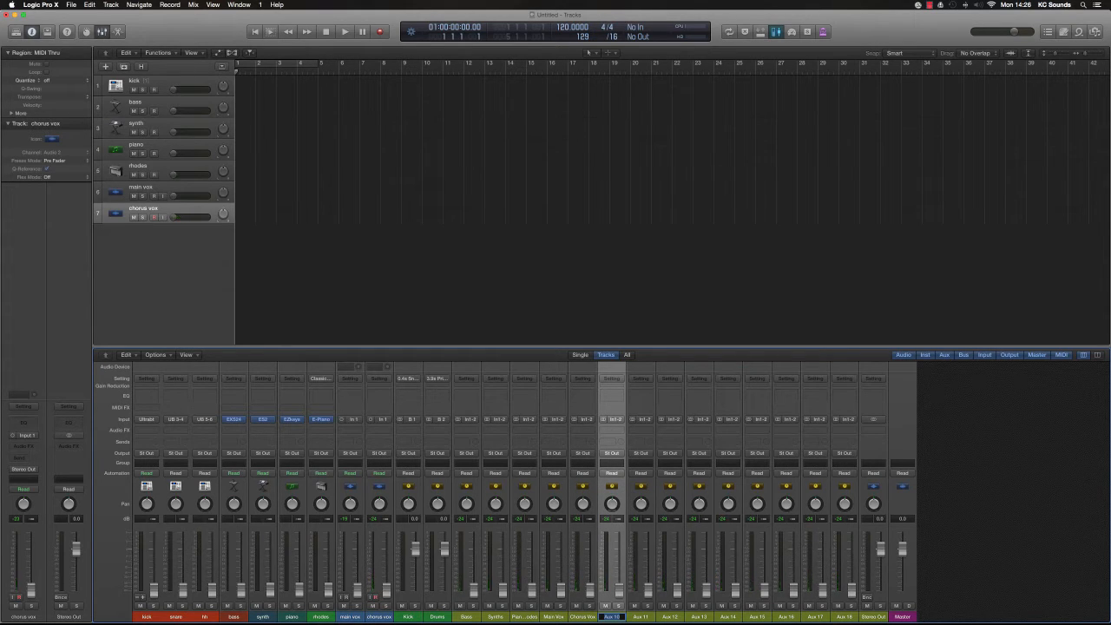
- Rename the Aux 10 channel as Nr Vrb and the Aux 11 channel as Far Vrb
{"action": "type", "text": "Nr Vrb"}
{"action": "key", "text": "Tab"}
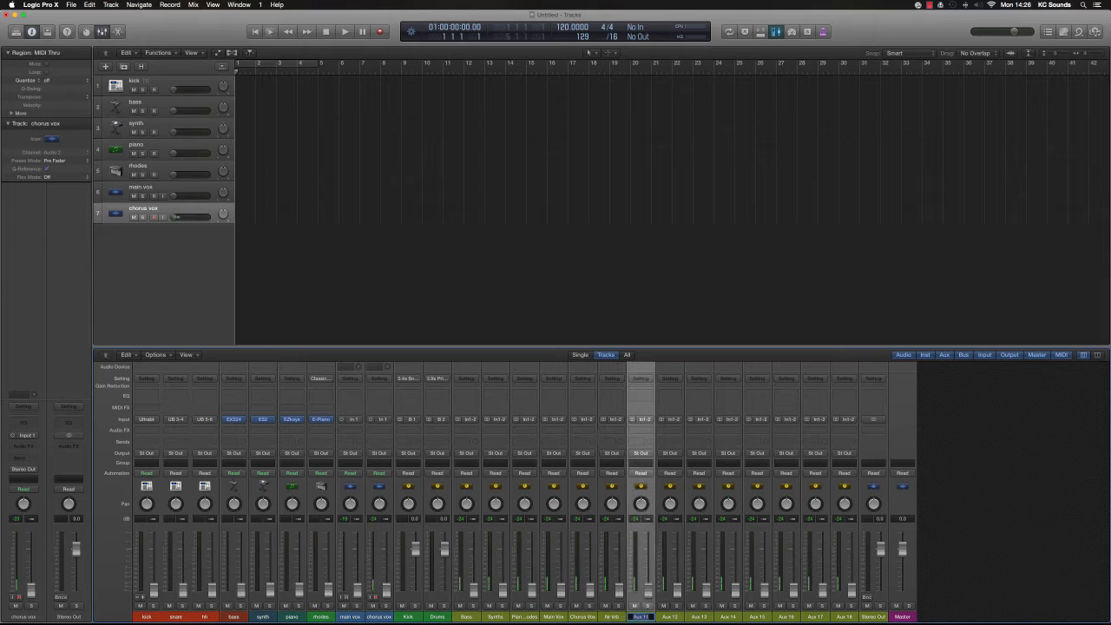
{"action": "type", "text": "For Ver"}
{"action": "key", "text": "BackSpace"}
{"action": "key", "text": "BackSpace"}
{"action": "type", "text": "rb"}
{"action": "key", "text": "Tab"}
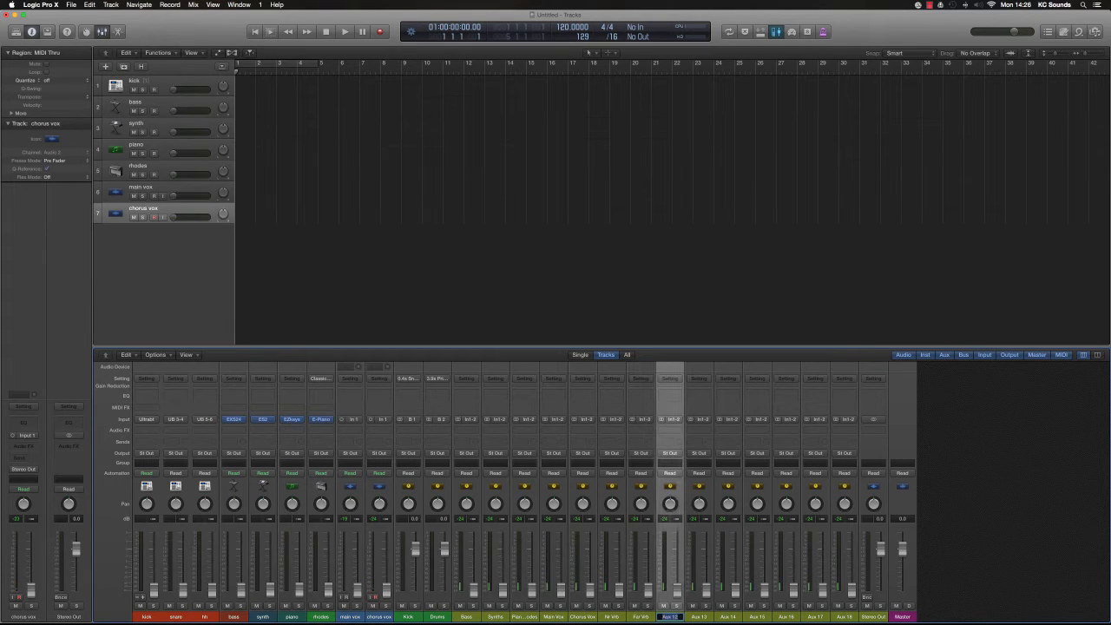
- Rename the Aux 12 channel as Del1 and the Aux 13 channel as Del2
{"action": "type", "text": "Del"}
{"action": "type", "text": "l1"}
{"action": "key", "text": "Tab"}
{"action": "type", "text": "Del"}
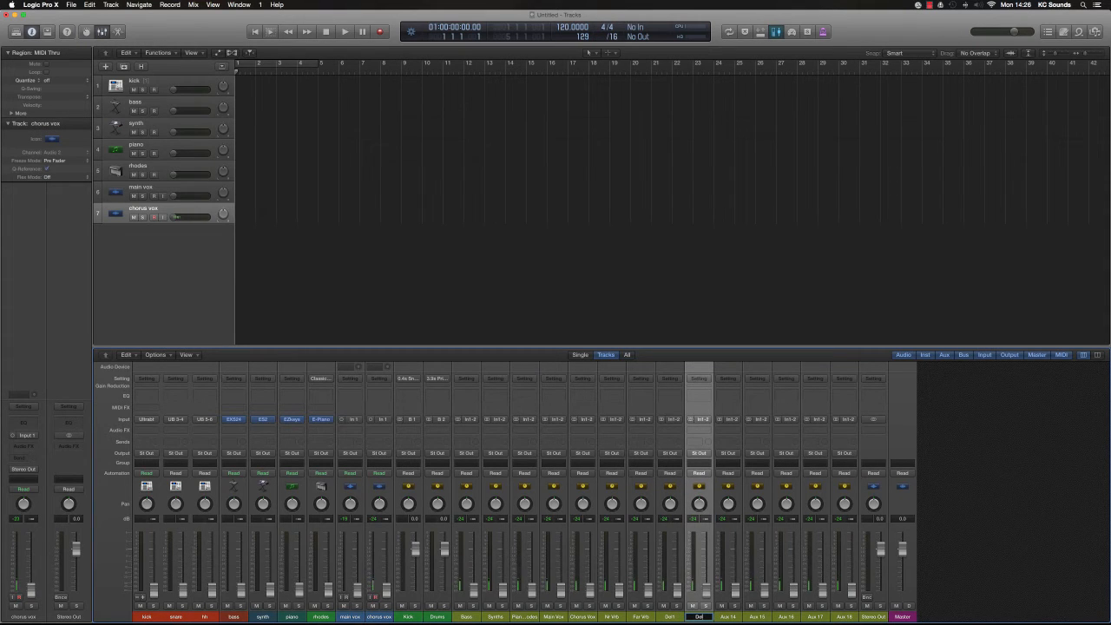
{"action": "type", "text": "2"}
{"action": "key", "text": "Return"}
{"action": "left_click_drag", "start_coordinate": [610, 610], "coordinate": [717, 618]}
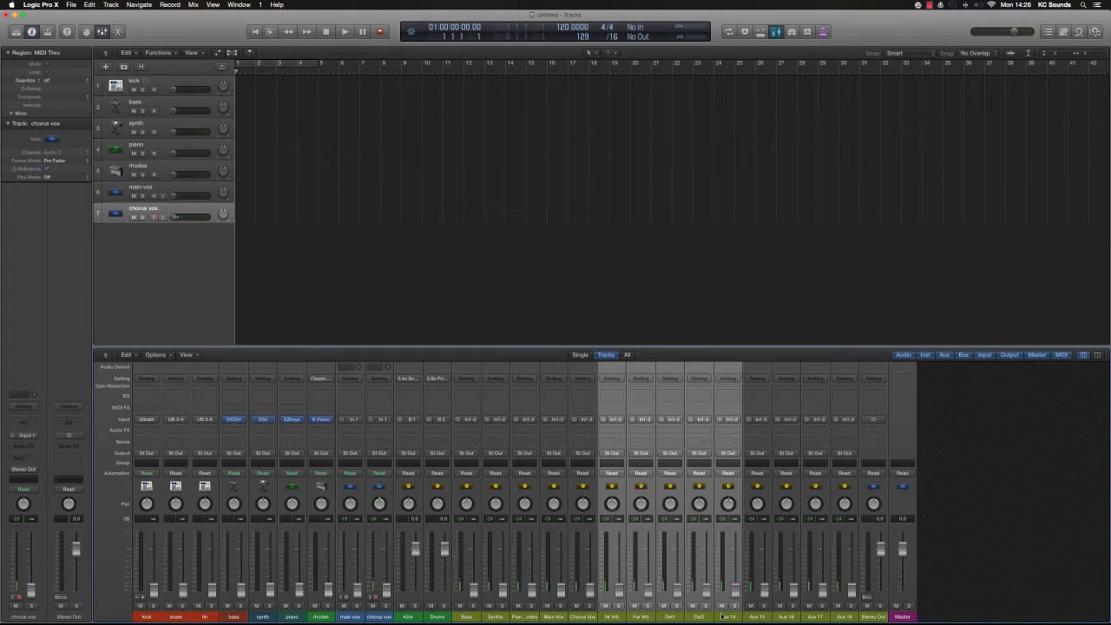
{"action": "left_click_drag", "start_coordinate": [661, 618], "coordinate": [708, 619]}
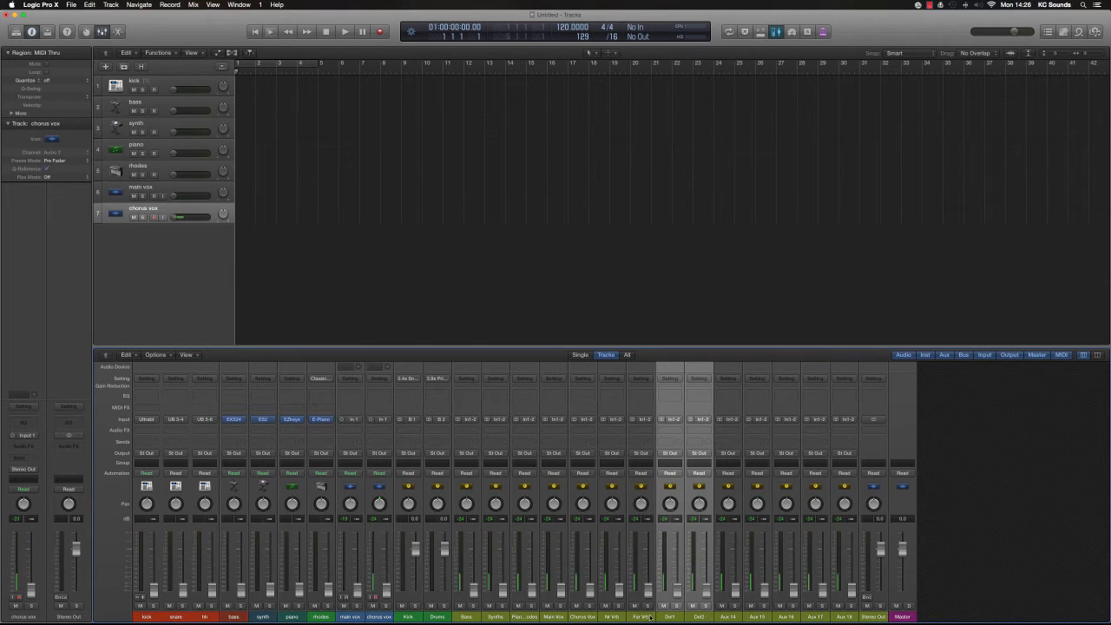
- Rename the Aux 14 channel as ALL DnB and the Aux 15 channel as ALL MUSIC
{"action": "double_click", "coordinate": [728, 616]}
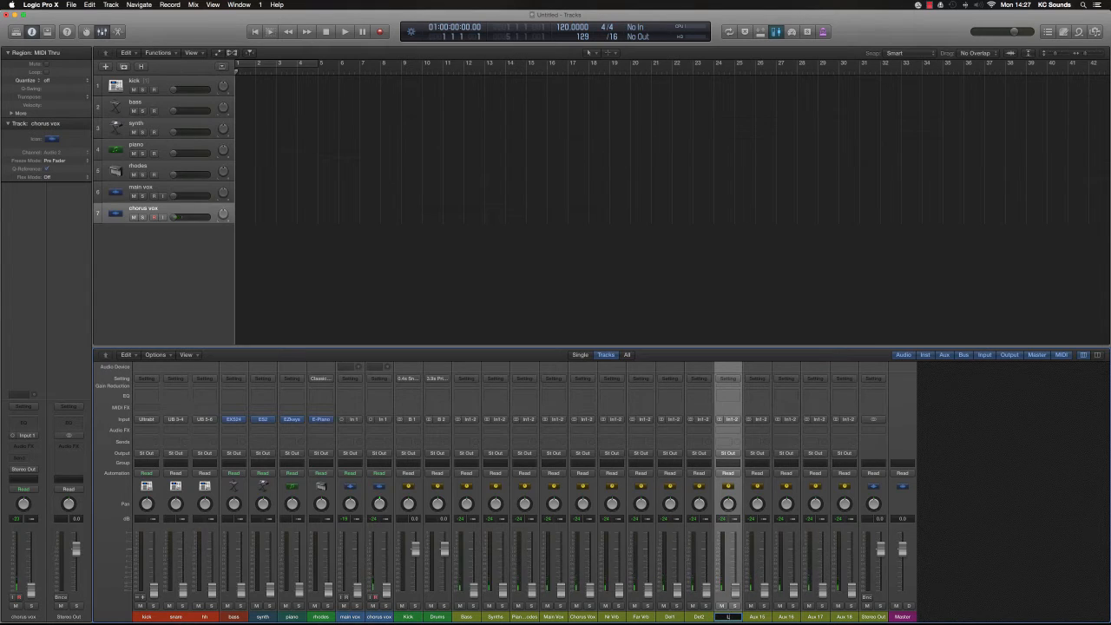
{"action": "type", "text": "ALL DnB"}
{"action": "key", "text": "Tab"}
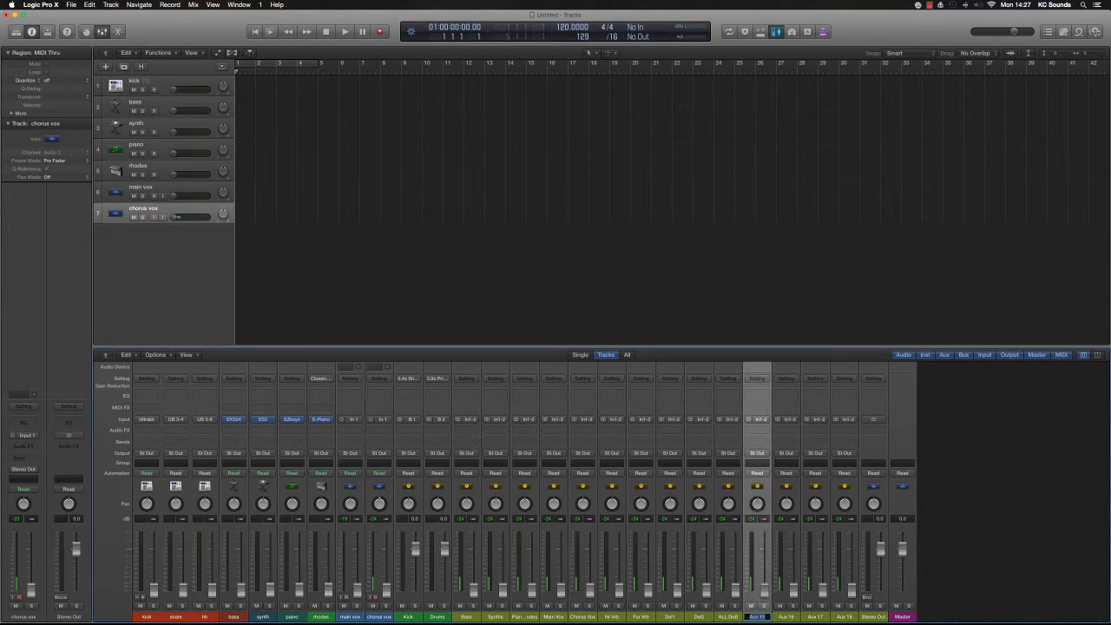
{"action": "type", "text": "ALL"}
{"action": "key", "text": "BackSpace"}
{"action": "key", "text": "BackSpace"}
{"action": "key", "text": "BackSpace"}
{"action": "type", "text": "MUSIC"}
{"action": "key", "text": "Tab"}
- Rename the Aux 16, Aux 17 and Aux 18 channels as ALL VOX, ALL FX and Pre Fader
{"action": "type", "text": "ALL"}
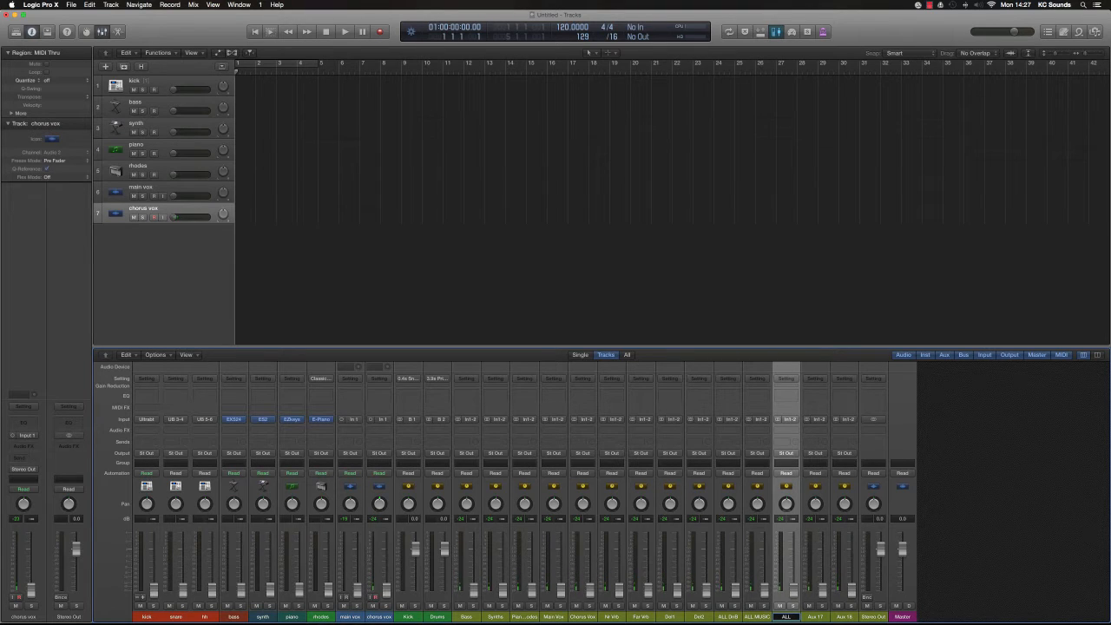
{"action": "type", "text": " VOX"}
{"action": "key", "text": "Tab"}
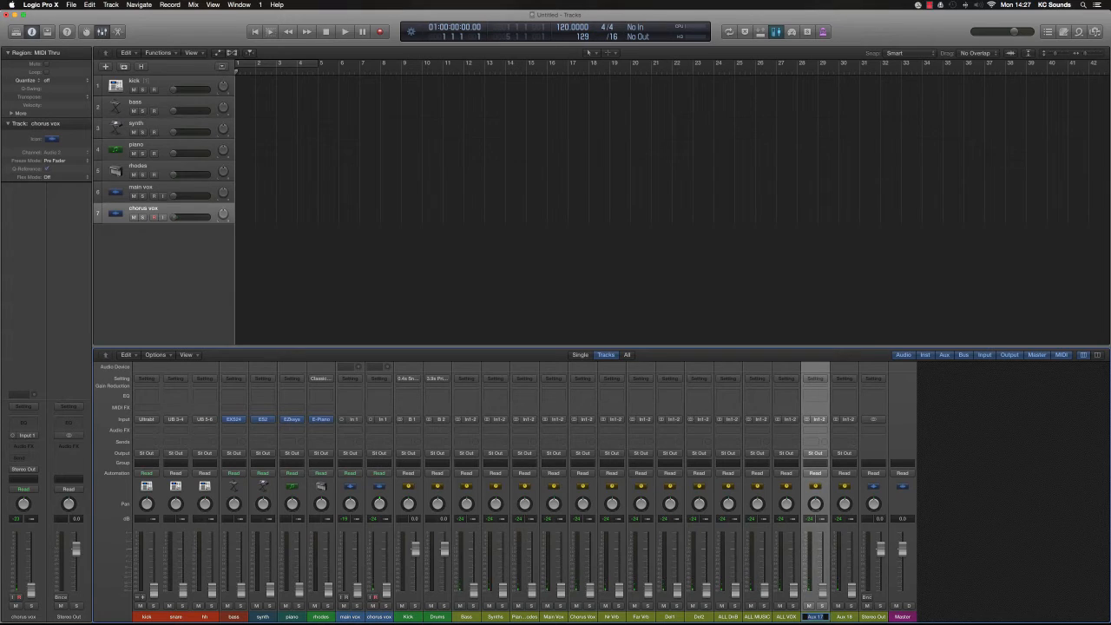
{"action": "type", "text": "ALL FX"}
{"action": "key", "text": "Tab"}
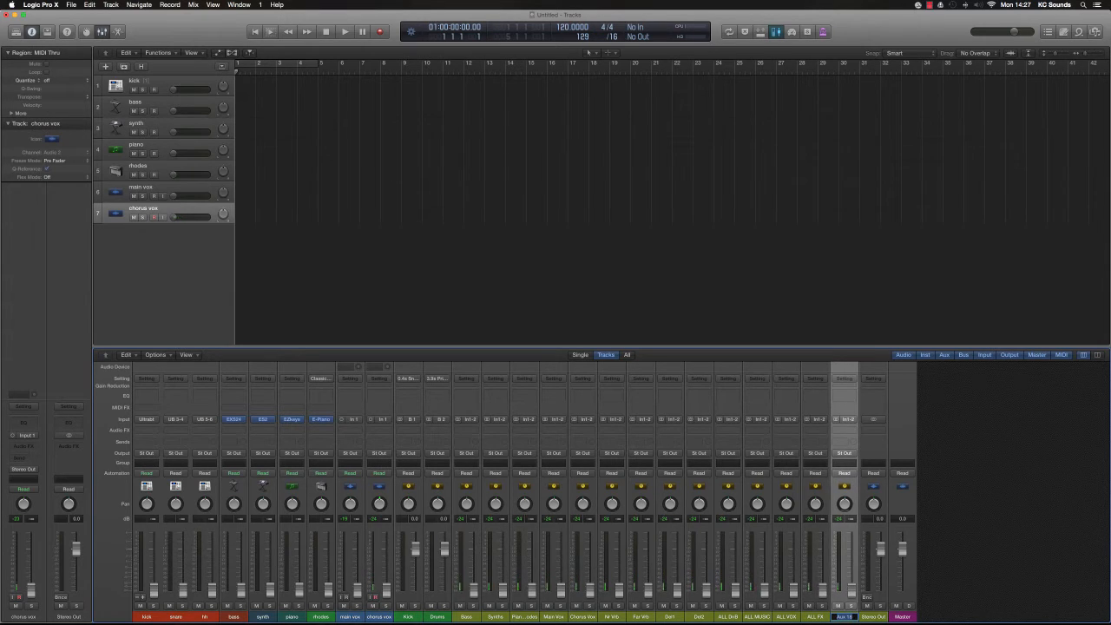
{"action": "type", "text": "Pre Fader"}
{"action": "key", "text": "Return"}
- Raise the kick, snare and hh faders together to about -9 dB and route the kick channel's output to Bus 1 (Kick)
{"action": "left_click_drag", "start_coordinate": [202, 618], "coordinate": [153, 565]}
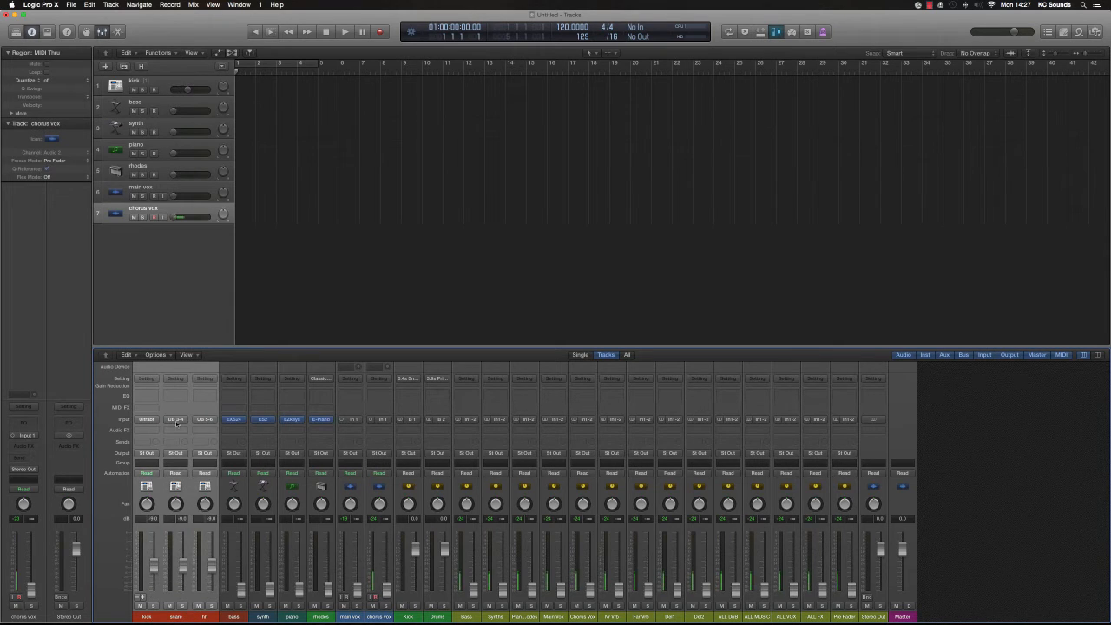
{"action": "left_click", "coordinate": [148, 618]}
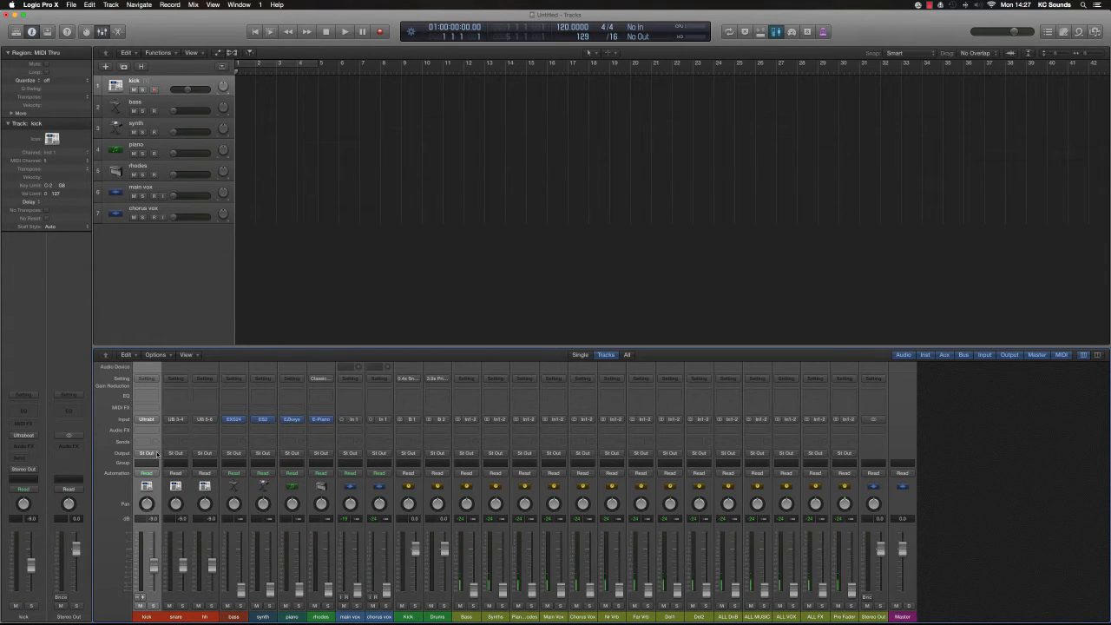
{"action": "left_click", "coordinate": [156, 453]}
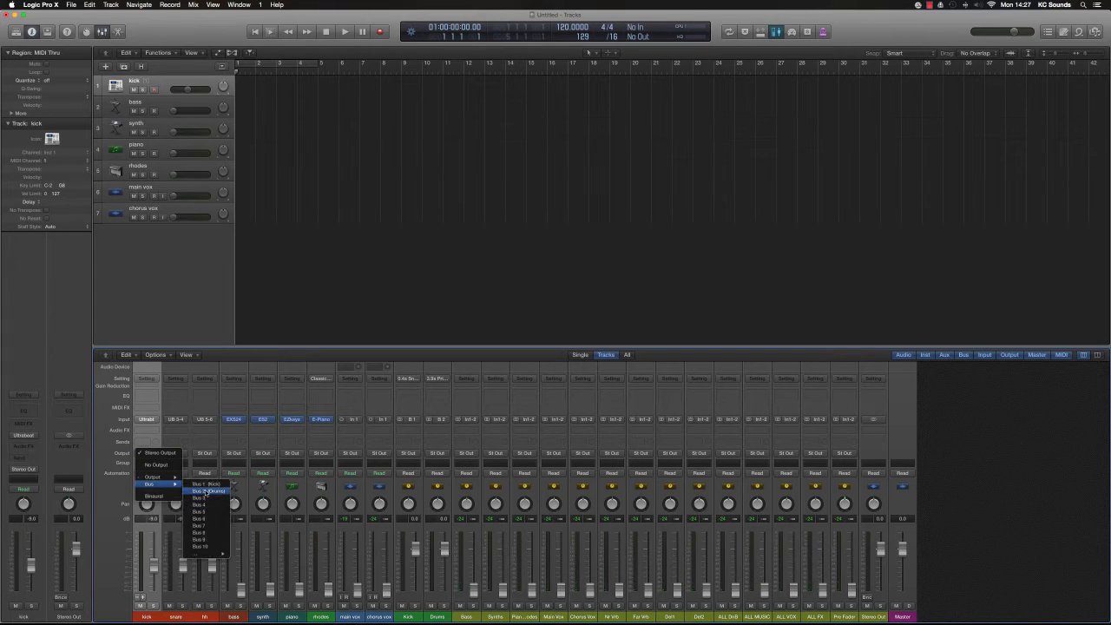
{"action": "left_click", "coordinate": [207, 483]}
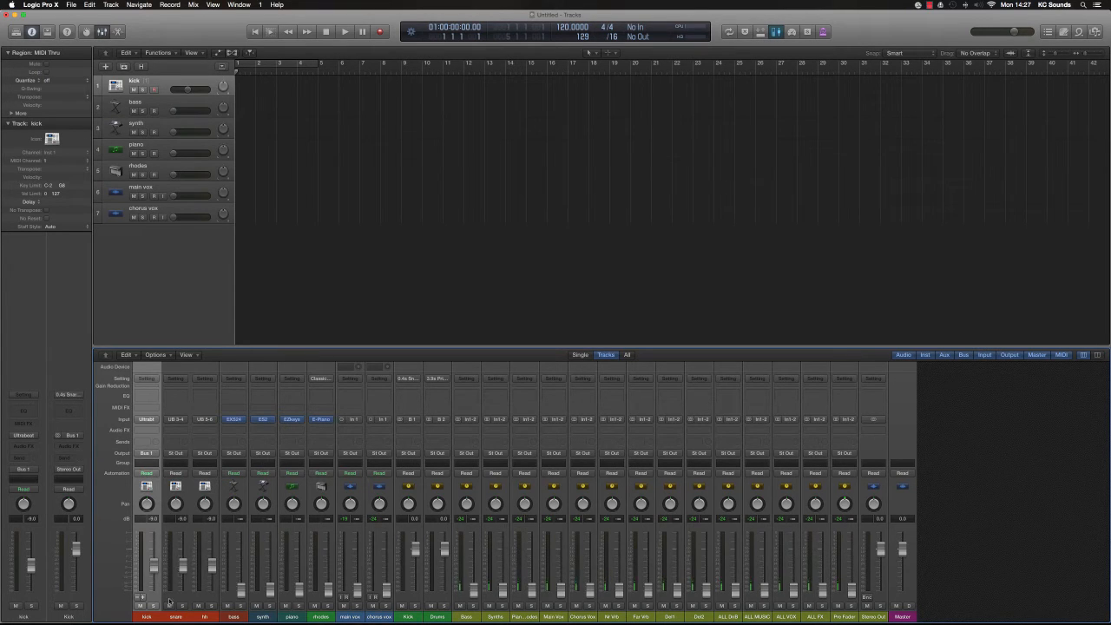
- Raise the bass, synth, piano and rhodes faders to between about -10 and -14 dB, and nudge all instrument faders from kick to rhodes together
{"action": "left_click_drag", "start_coordinate": [241, 591], "coordinate": [299, 570]}
{"action": "left_click_drag", "start_coordinate": [329, 591], "coordinate": [322, 563]}
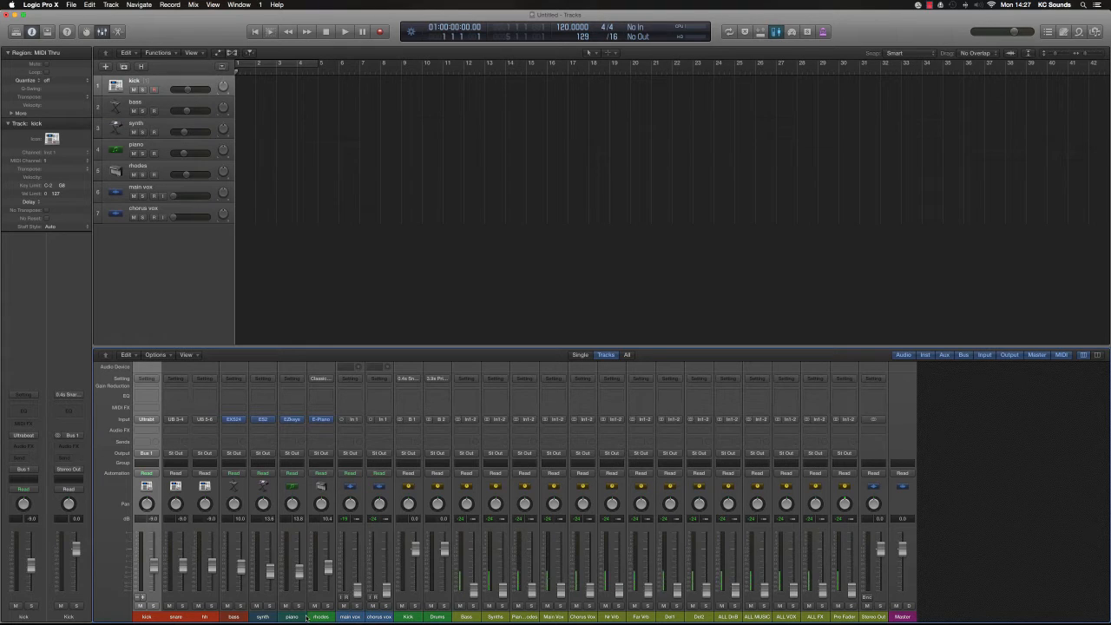
{"action": "left_click_drag", "start_coordinate": [321, 617], "coordinate": [150, 617]}
{"action": "left_click_drag", "start_coordinate": [153, 566], "coordinate": [153, 566]}
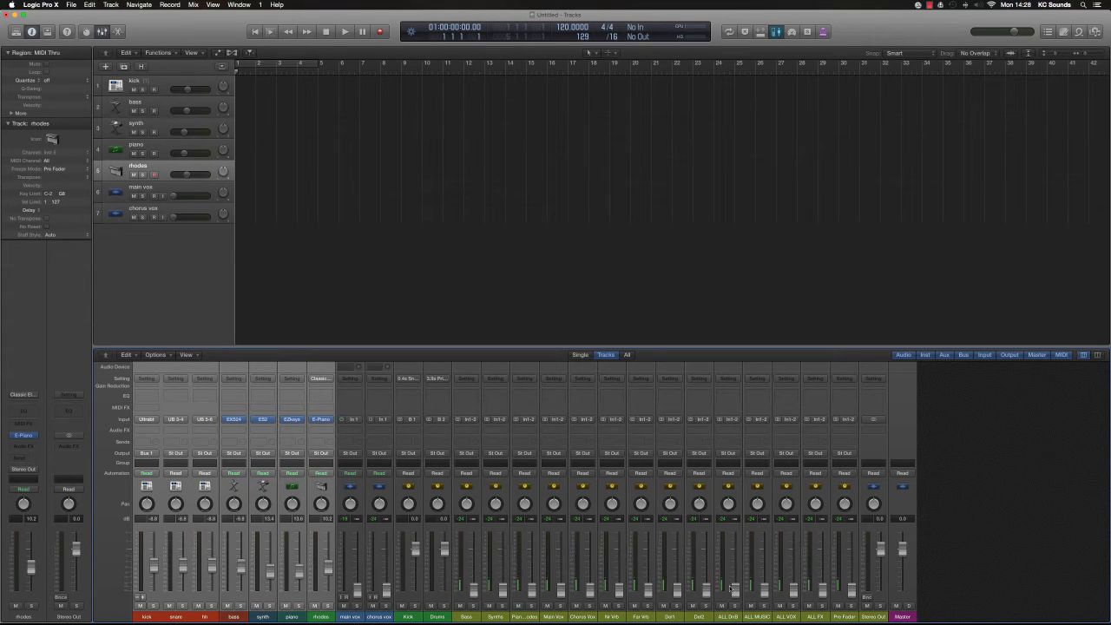
- Try raising the ALL DnB fader, return it to its minimum, and select the kick, snare and hh channels
{"action": "left_click_drag", "start_coordinate": [733, 590], "coordinate": [735, 575]}
{"action": "mouse_move", "coordinate": [743, 616]}
{"action": "left_mouse_down"}
{"action": "mouse_move", "coordinate": [813, 616]}
{"action": "mouse_move", "coordinate": [730, 617]}
{"action": "left_mouse_up"}
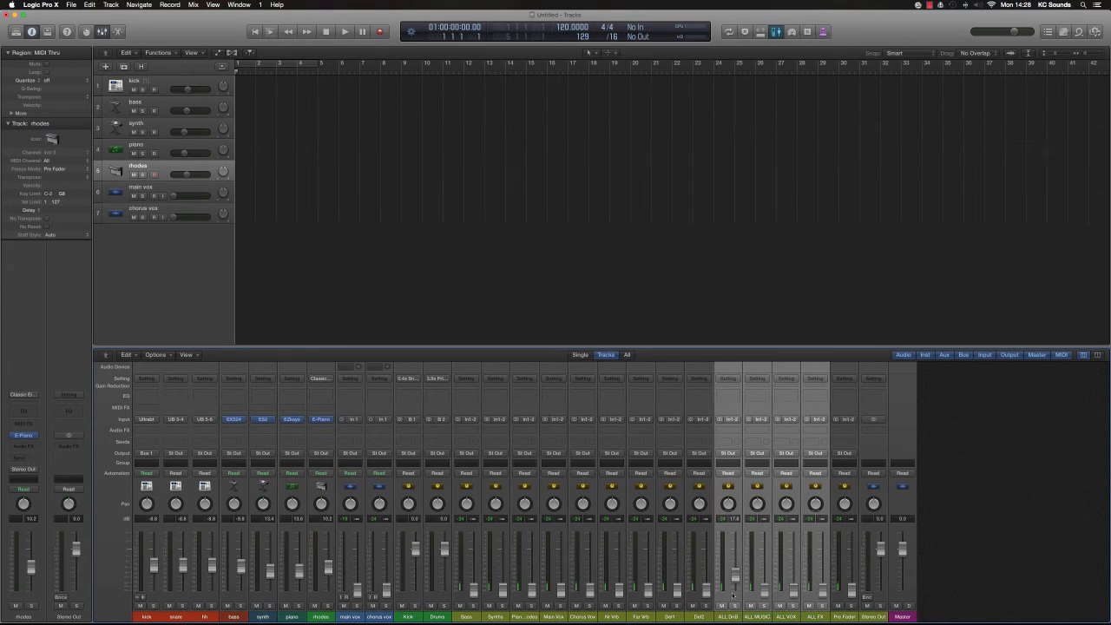
{"action": "left_click_drag", "start_coordinate": [735, 577], "coordinate": [735, 608]}
{"action": "left_click", "coordinate": [690, 617]}
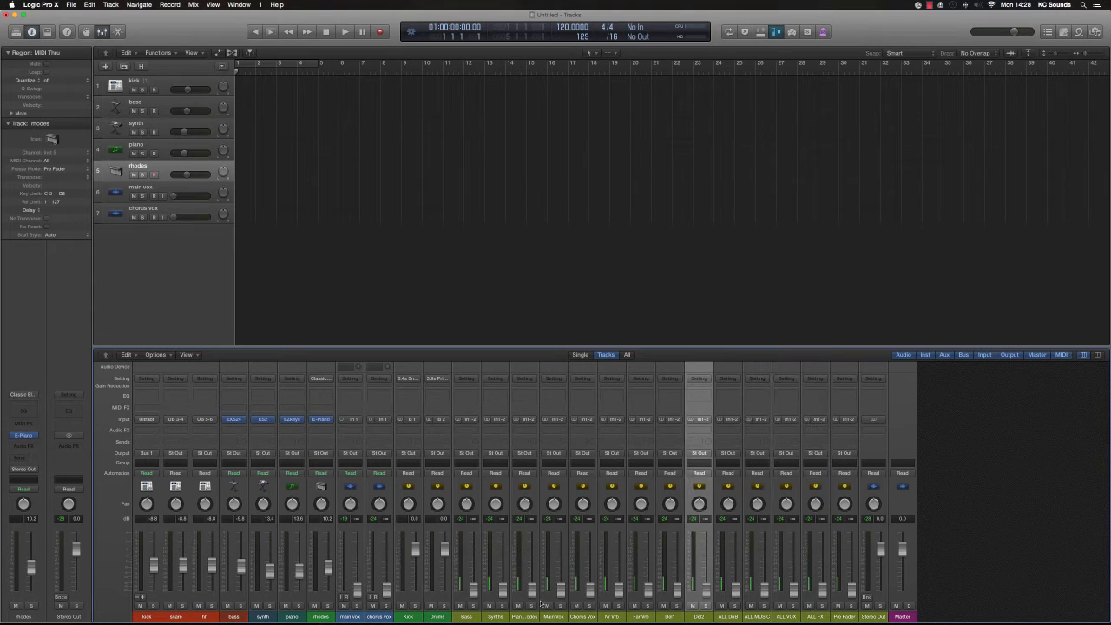
{"action": "left_click_drag", "start_coordinate": [147, 617], "coordinate": [205, 617]}
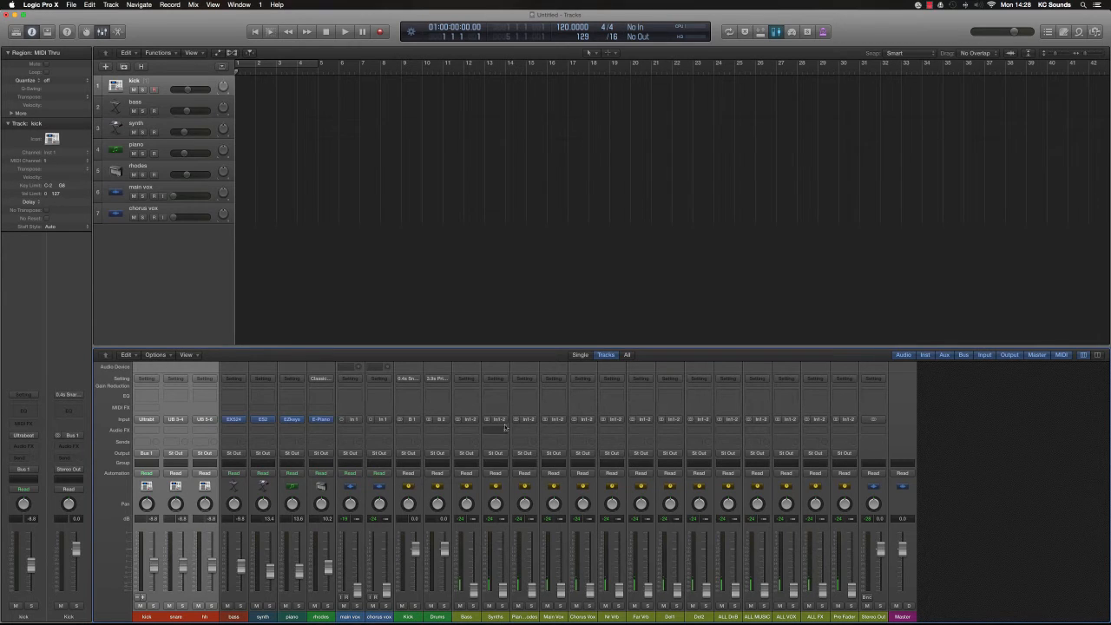
- Try a stereo Compressor on the Synths aux channel, adjusting its threshold, and remove the plug-in again
{"action": "left_click", "coordinate": [501, 430]}
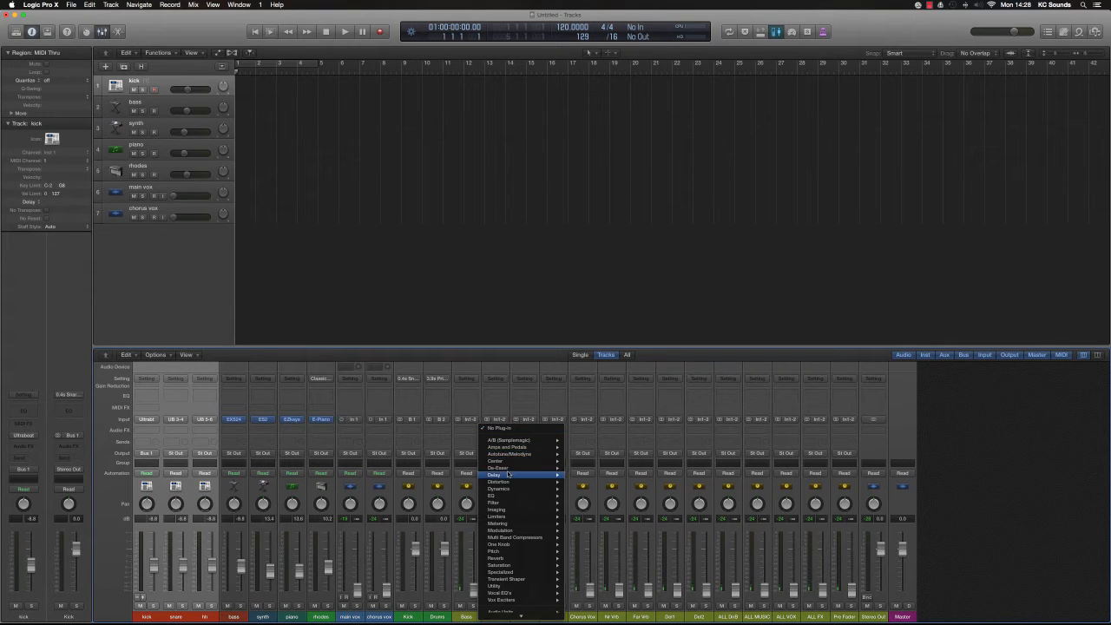
{"action": "mouse_move", "coordinate": [511, 489]}
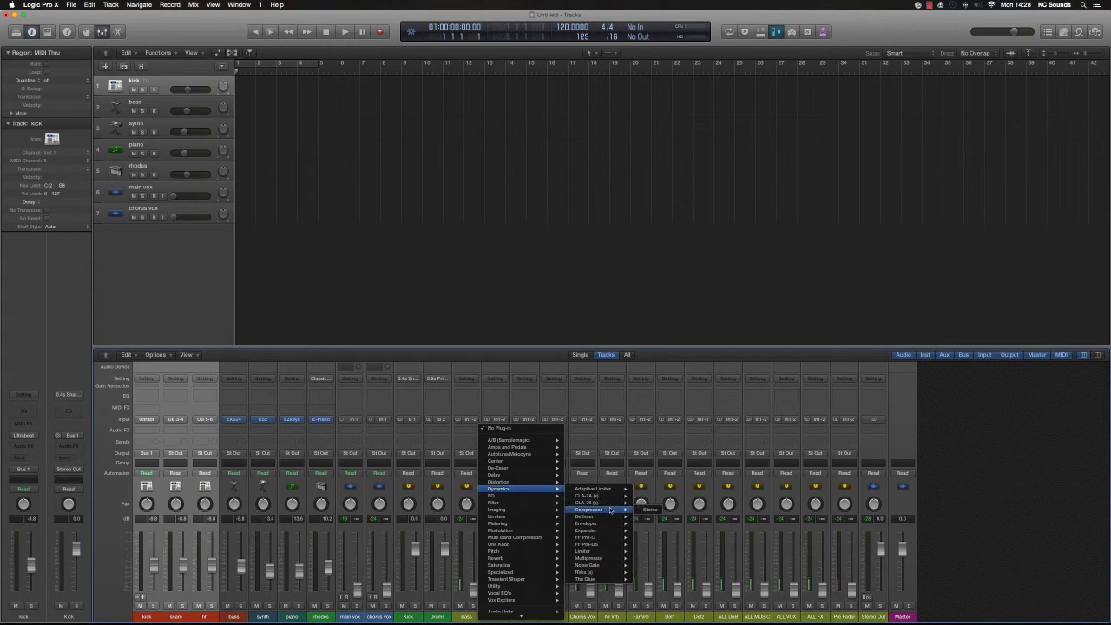
{"action": "left_click", "coordinate": [627, 499]}
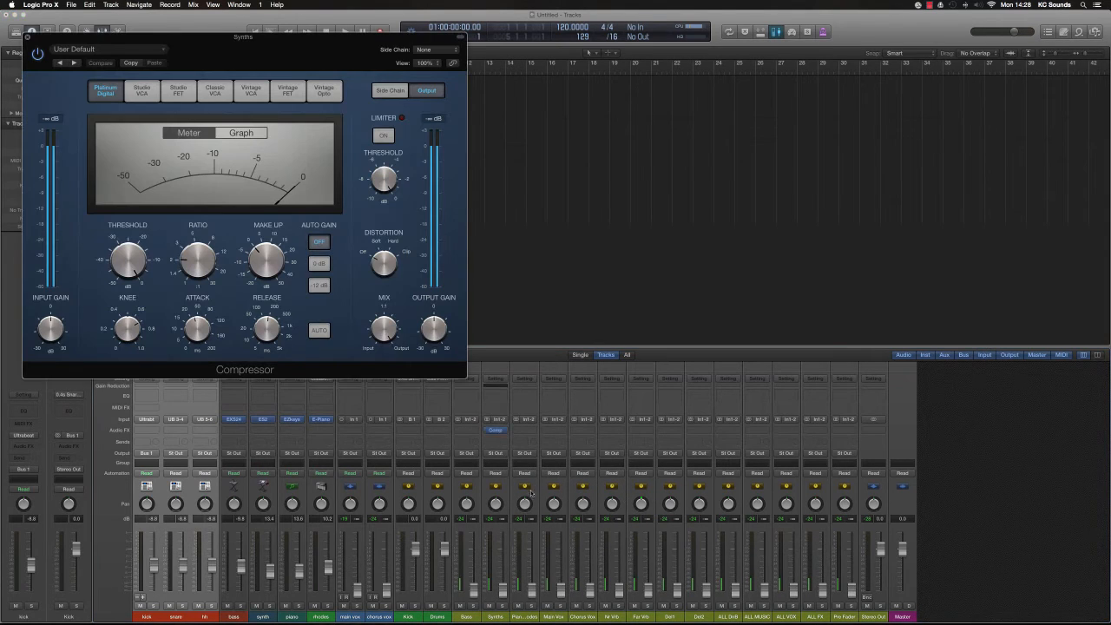
{"action": "left_click_drag", "start_coordinate": [172, 44], "coordinate": [434, 122]}
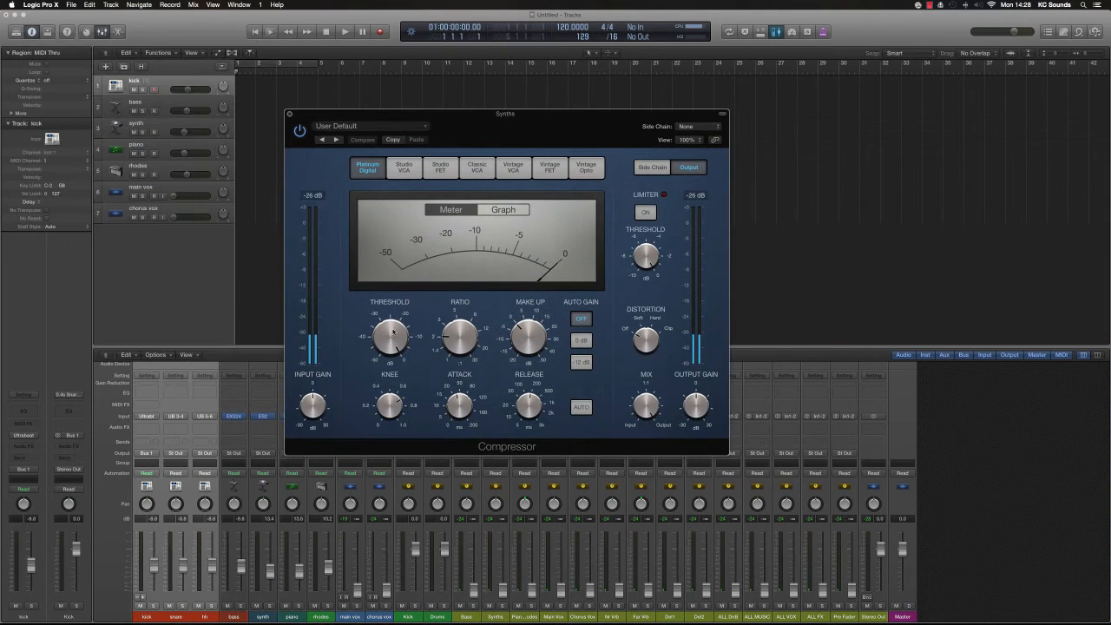
{"action": "left_click_drag", "start_coordinate": [392, 333], "coordinate": [392, 328]}
{"action": "left_click", "coordinate": [290, 115]}
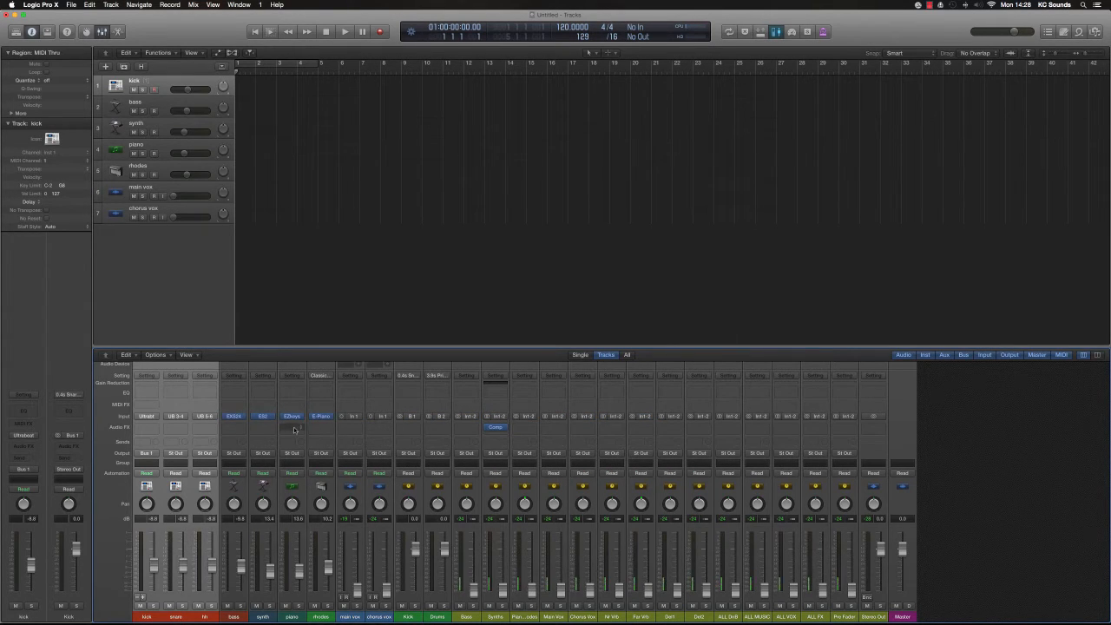
{"action": "left_click", "coordinate": [506, 430]}
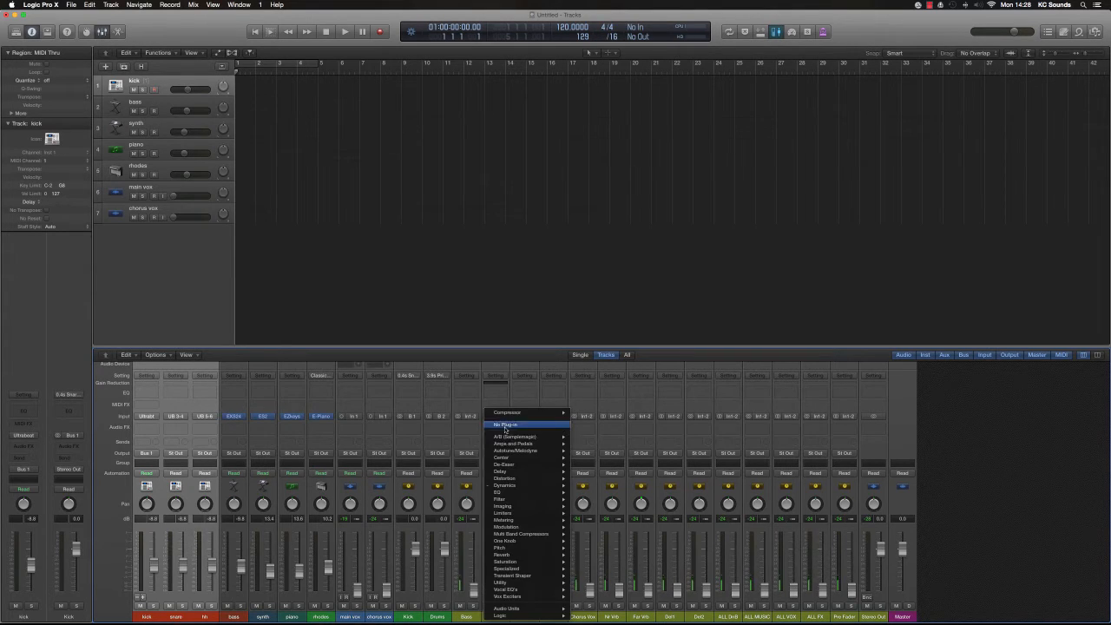
{"action": "left_click", "coordinate": [506, 425]}
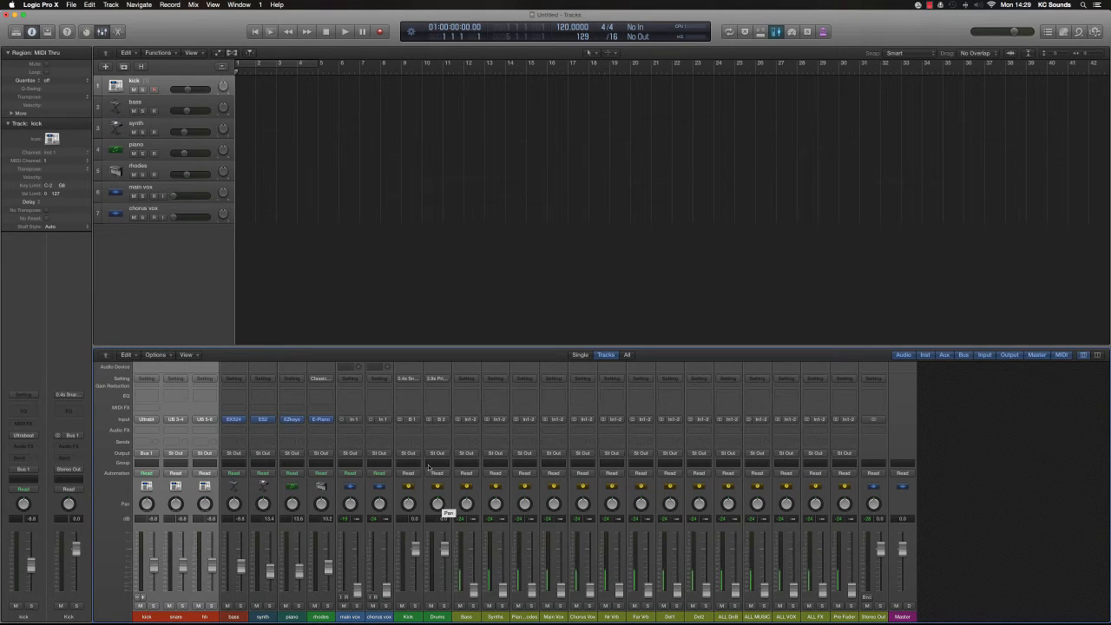
- Set the inputs of the Bass, Synths and Piano/Rhodes aux channels to Bus 3, Bus 4 and Bus 5
{"action": "left_click", "coordinate": [475, 420]}
{"action": "mouse_move", "coordinate": [483, 449]}
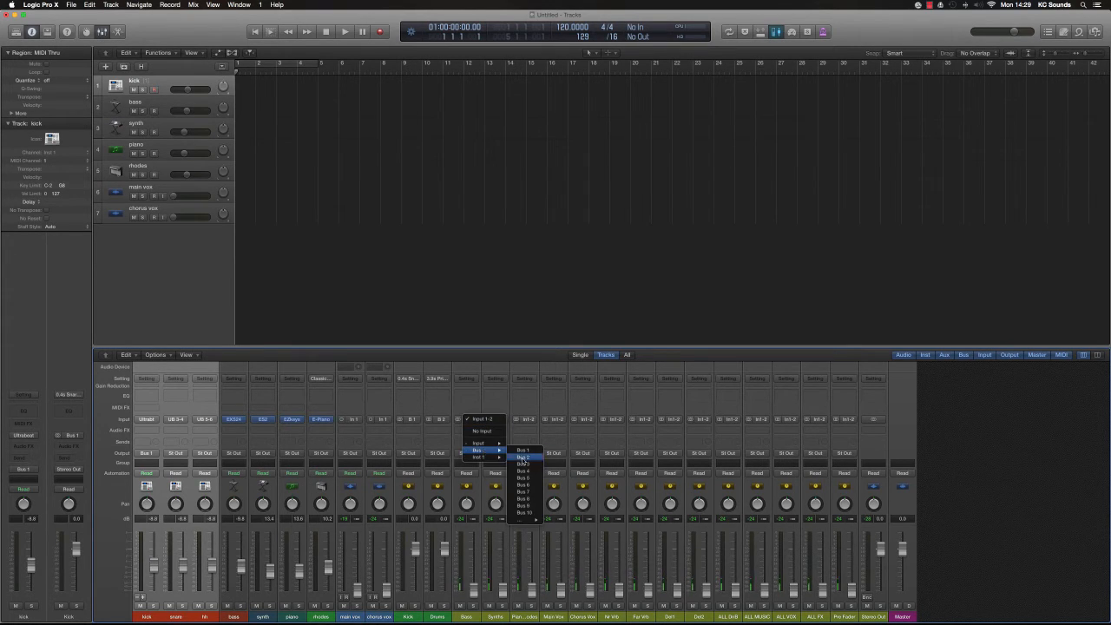
{"action": "left_click", "coordinate": [524, 464]}
{"action": "left_click", "coordinate": [496, 420]}
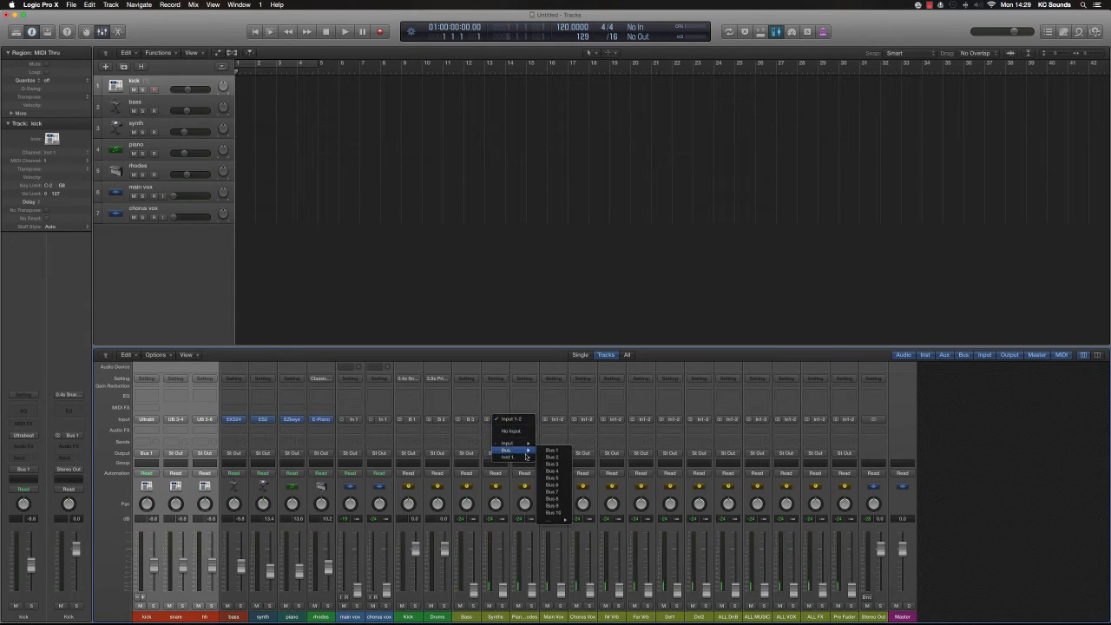
{"action": "left_click", "coordinate": [552, 471]}
{"action": "left_click", "coordinate": [525, 419]}
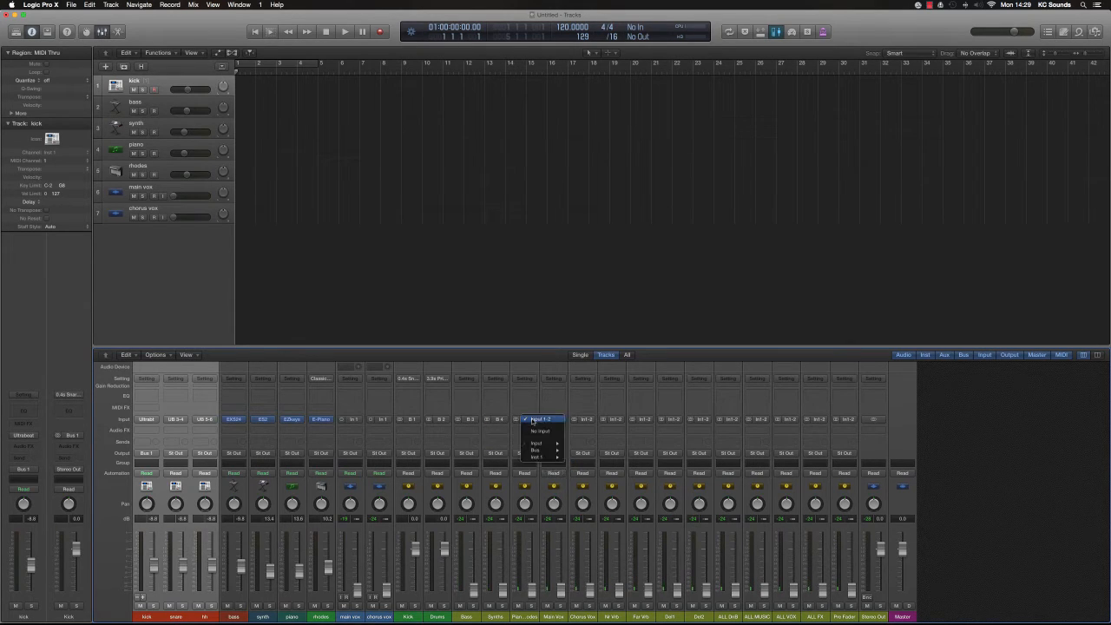
{"action": "mouse_move", "coordinate": [543, 452]}
{"action": "left_click", "coordinate": [580, 477]}
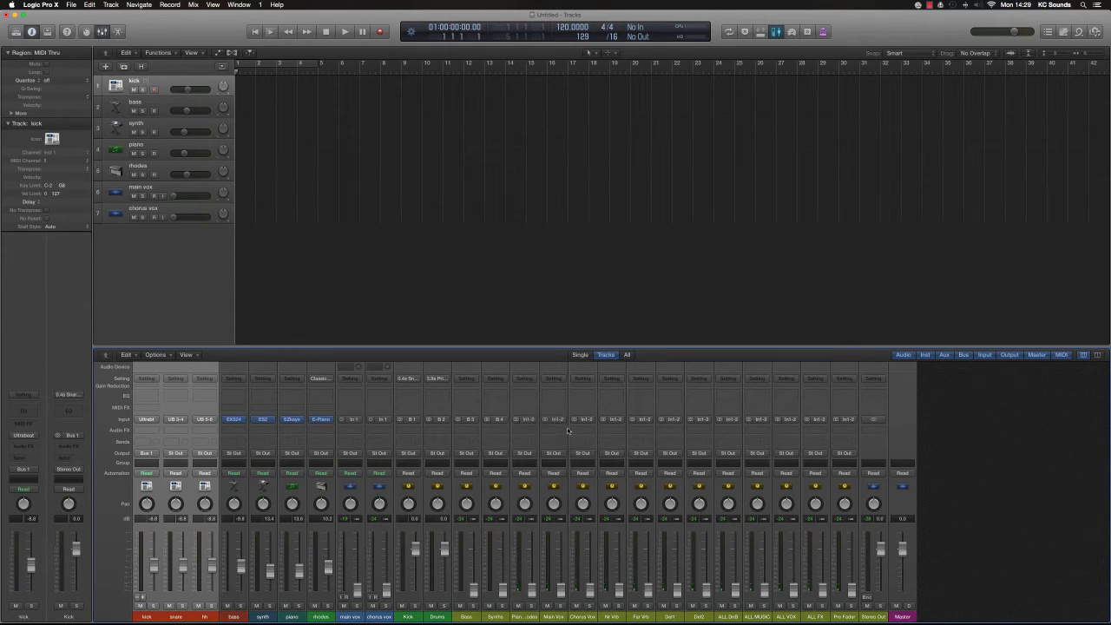
- Set the Main Vox aux channel's input to Bus 6 and the Chorus Vox aux channel's input to Bus 7
{"action": "left_click", "coordinate": [558, 420]}
{"action": "mouse_move", "coordinate": [575, 451]}
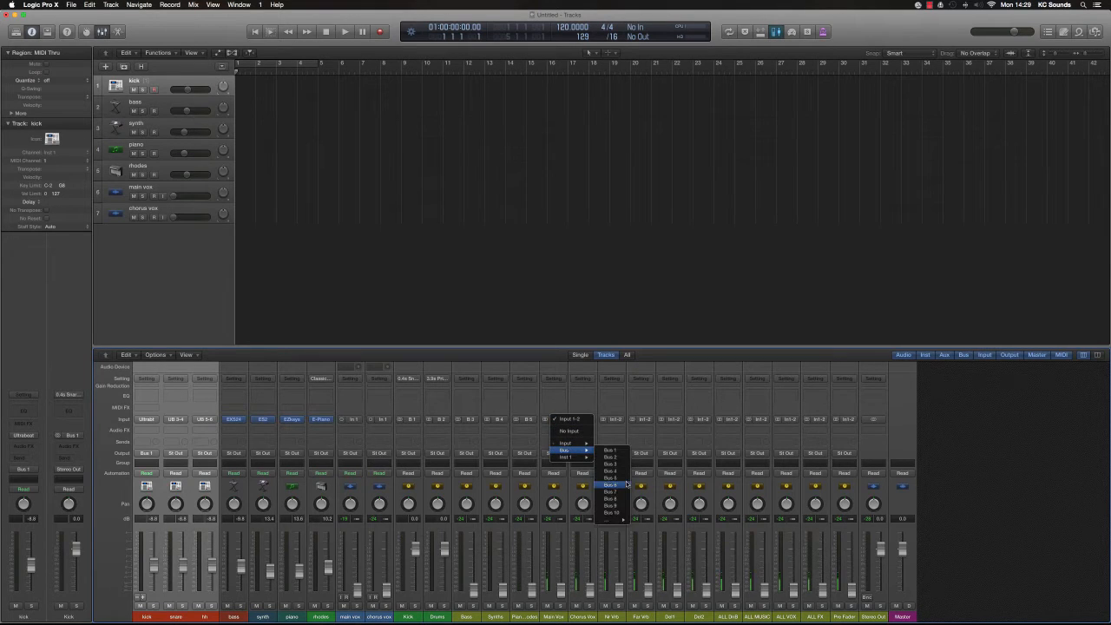
{"action": "left_click", "coordinate": [627, 483]}
{"action": "left_click", "coordinate": [583, 420]}
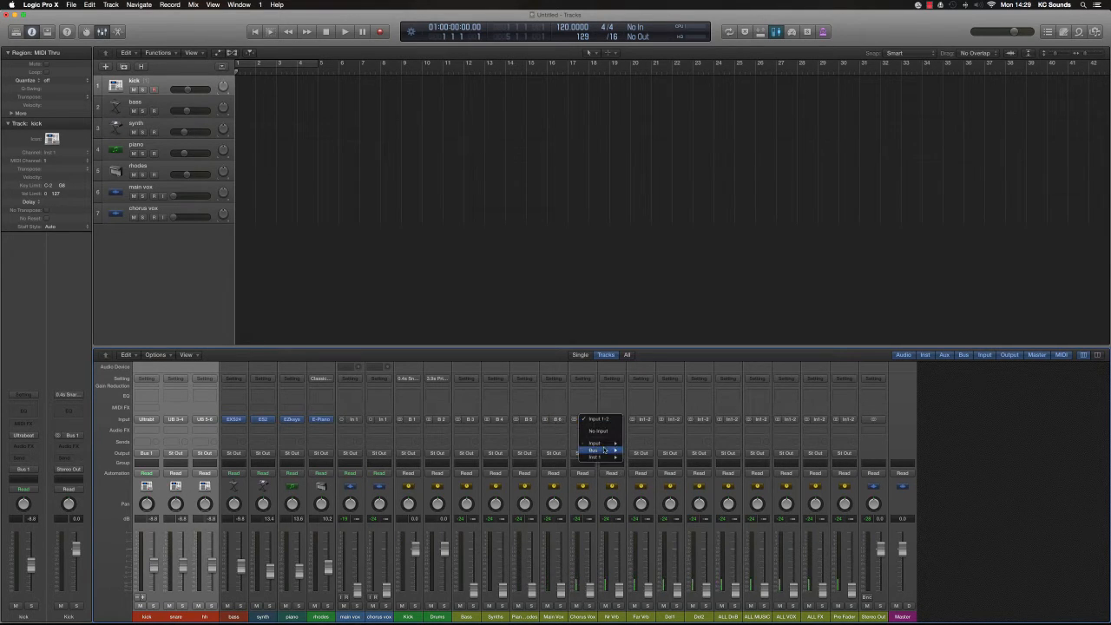
{"action": "left_click", "coordinate": [649, 492]}
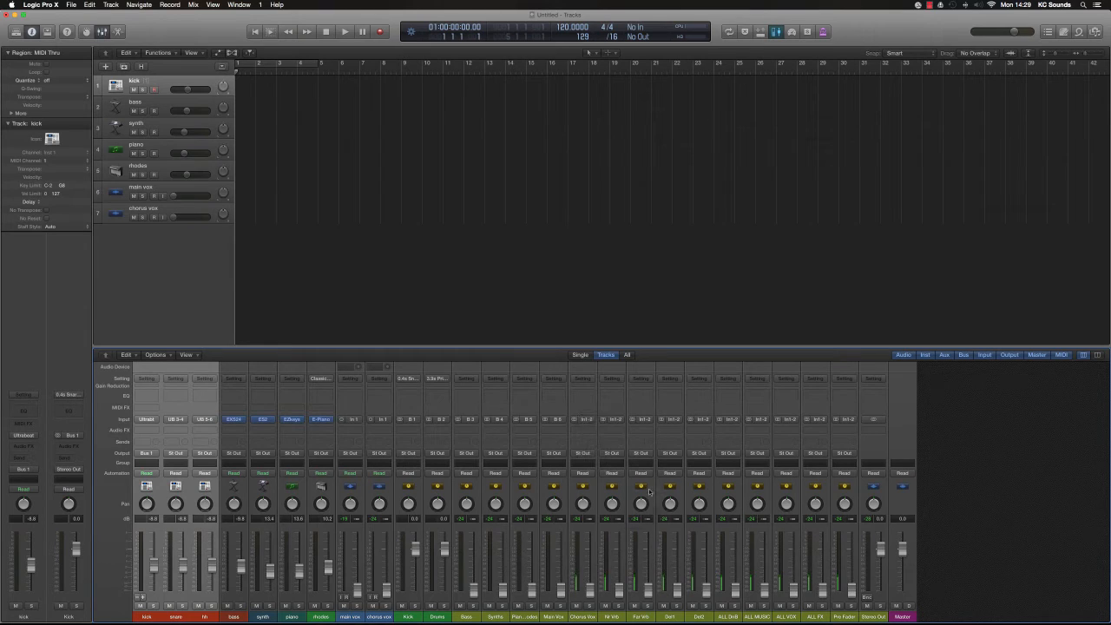
- Set the Nr Vrb channel's input to Bus 8 and the Far Vrb channel's input to Bus 9
{"action": "left_click", "coordinate": [615, 422]}
{"action": "mouse_move", "coordinate": [634, 450]}
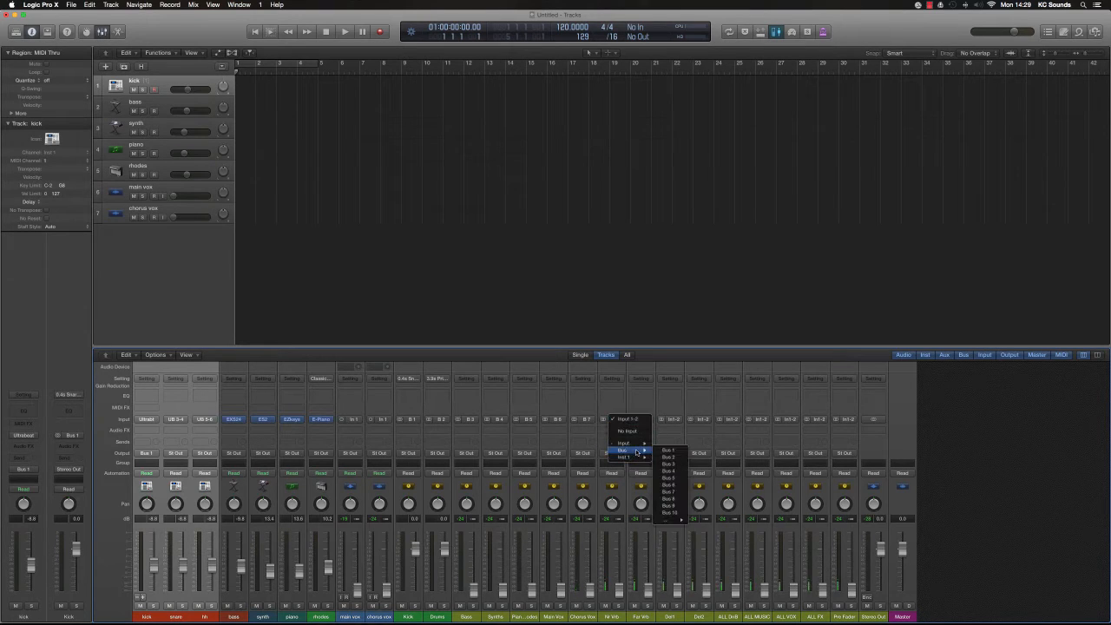
{"action": "left_click", "coordinate": [671, 499]}
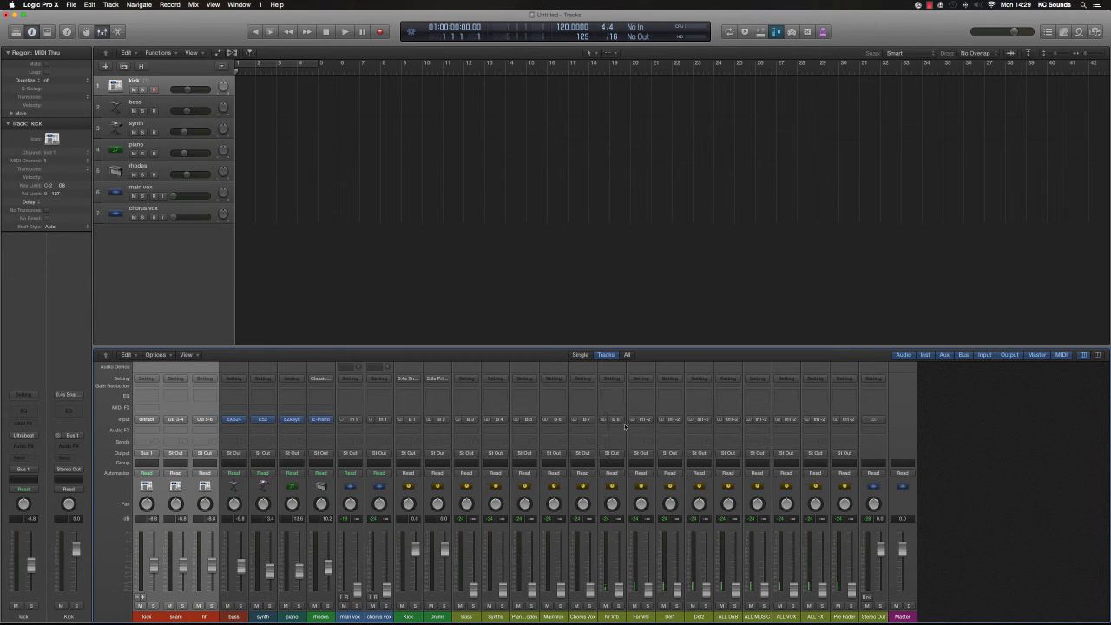
{"action": "left_click", "coordinate": [649, 421]}
{"action": "mouse_move", "coordinate": [658, 451]}
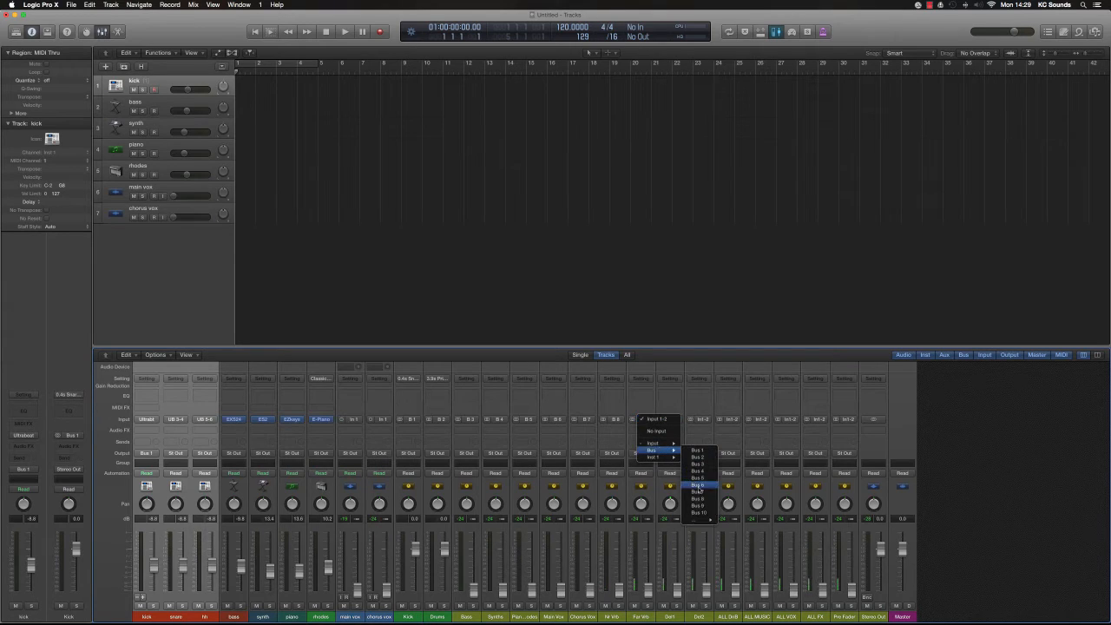
{"action": "left_click", "coordinate": [703, 506]}
- Set the Del1 channel's input to Bus 10 and the Del2 channel's input to Bus 11
{"action": "left_click", "coordinate": [674, 420]}
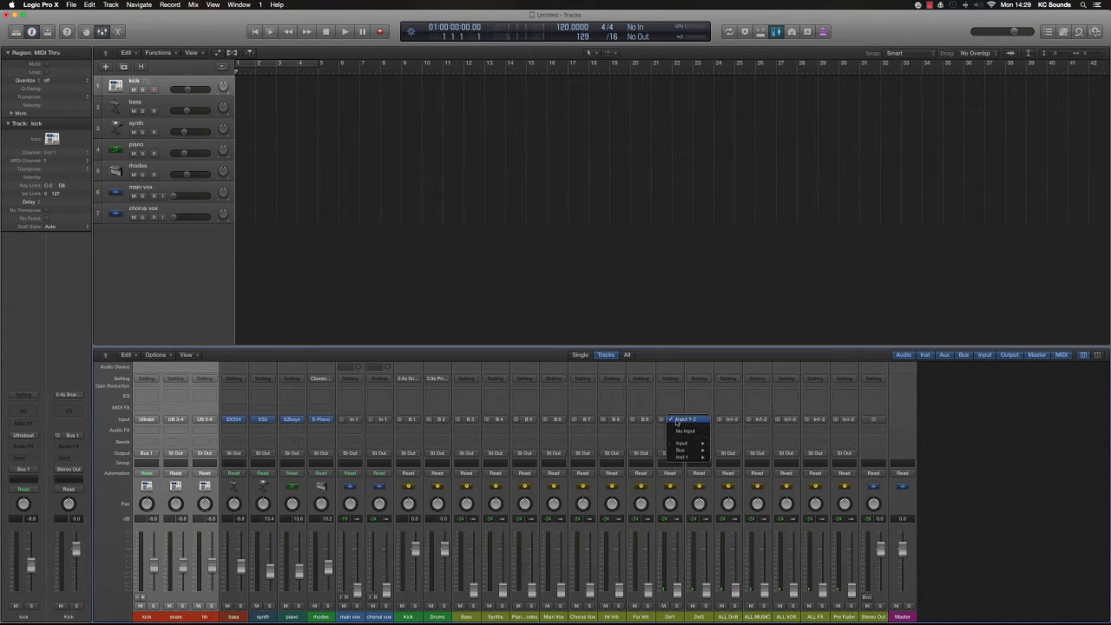
{"action": "mouse_move", "coordinate": [682, 452]}
{"action": "left_click", "coordinate": [728, 512]}
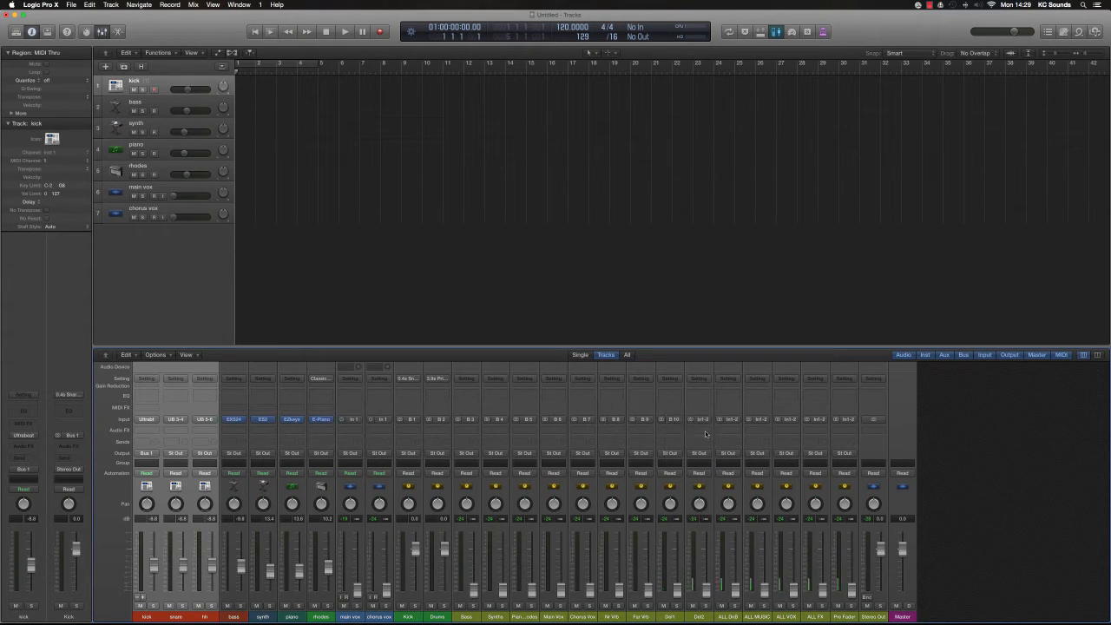
{"action": "left_click", "coordinate": [704, 421]}
{"action": "mouse_move", "coordinate": [724, 454]}
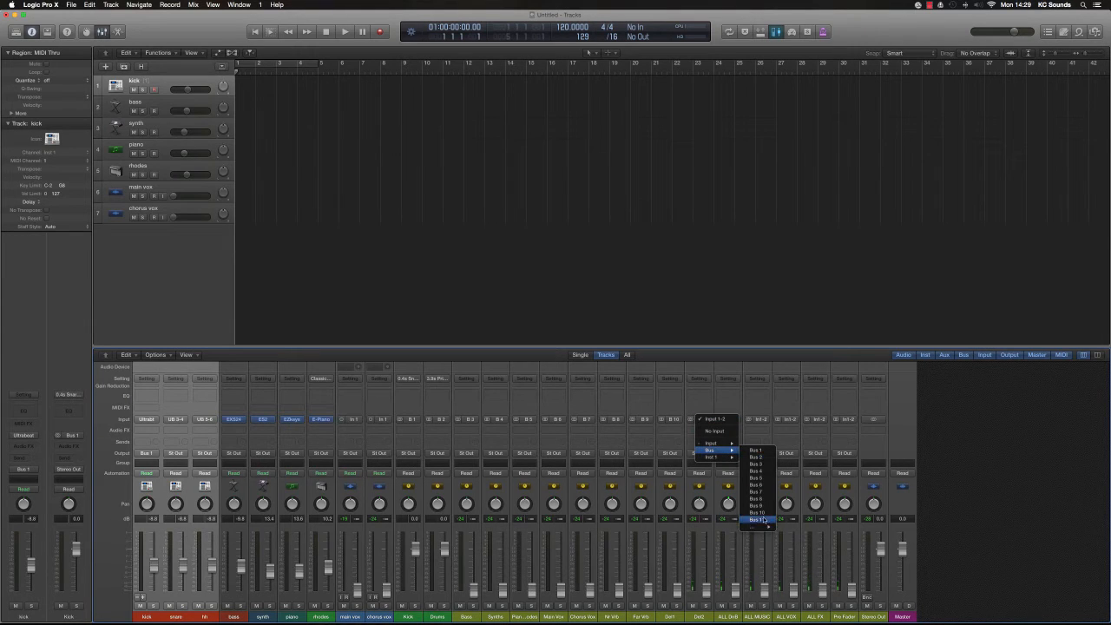
{"action": "left_click", "coordinate": [758, 517]}
- Set the ALL DnB channel's input to Bus 12 and the ALL MUSIC channel's input to Bus 13
{"action": "left_click", "coordinate": [736, 422]}
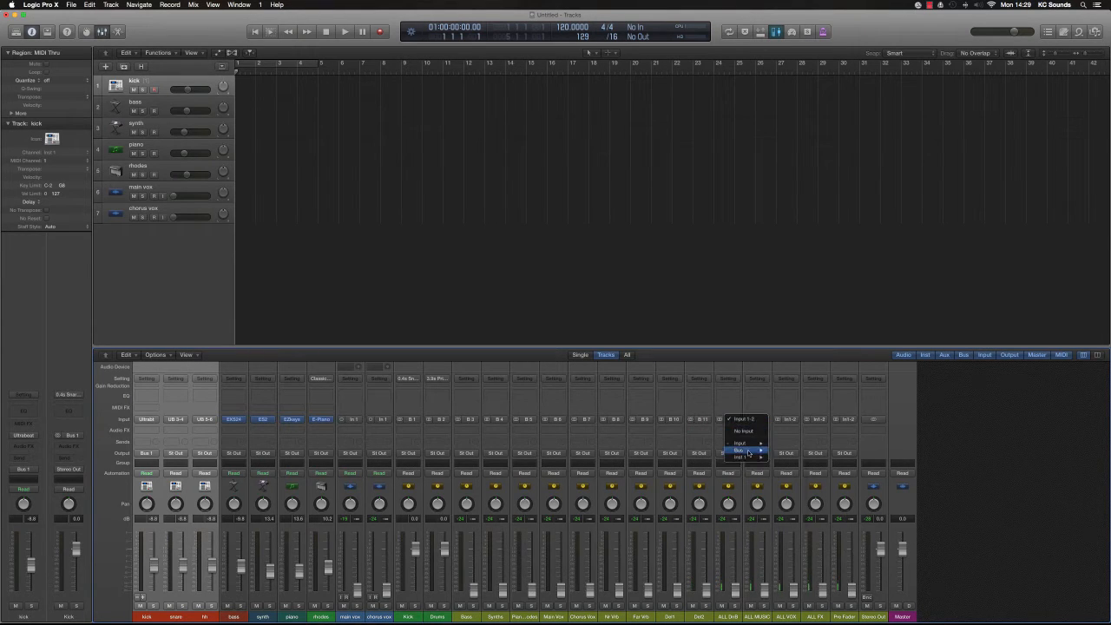
{"action": "mouse_move", "coordinate": [746, 451]}
{"action": "left_click", "coordinate": [786, 526]}
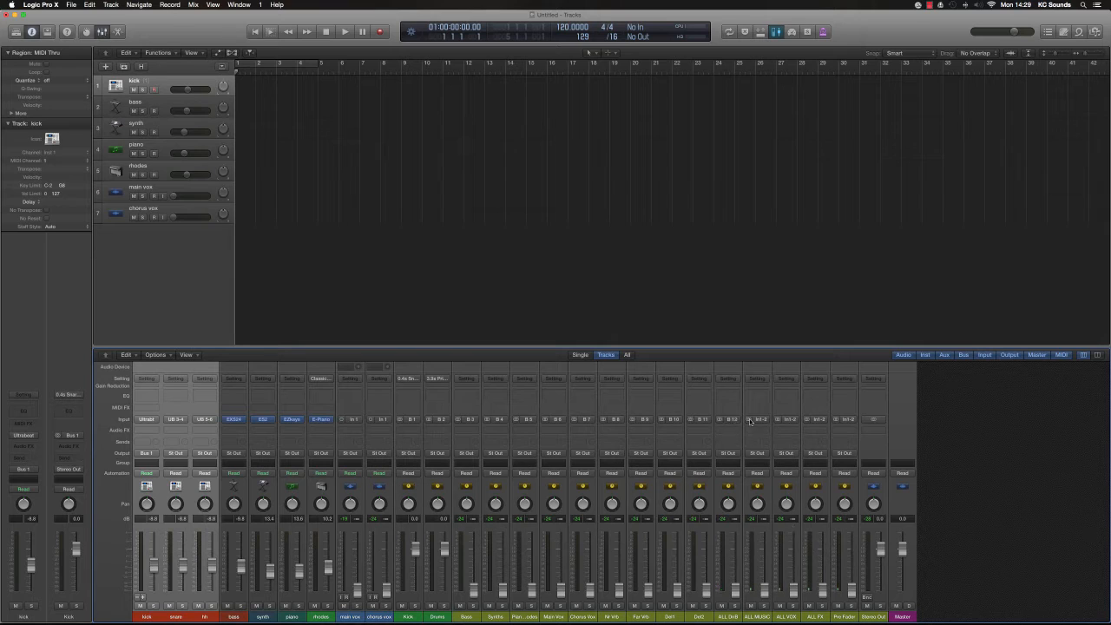
{"action": "left_click", "coordinate": [765, 421]}
{"action": "mouse_move", "coordinate": [772, 451]}
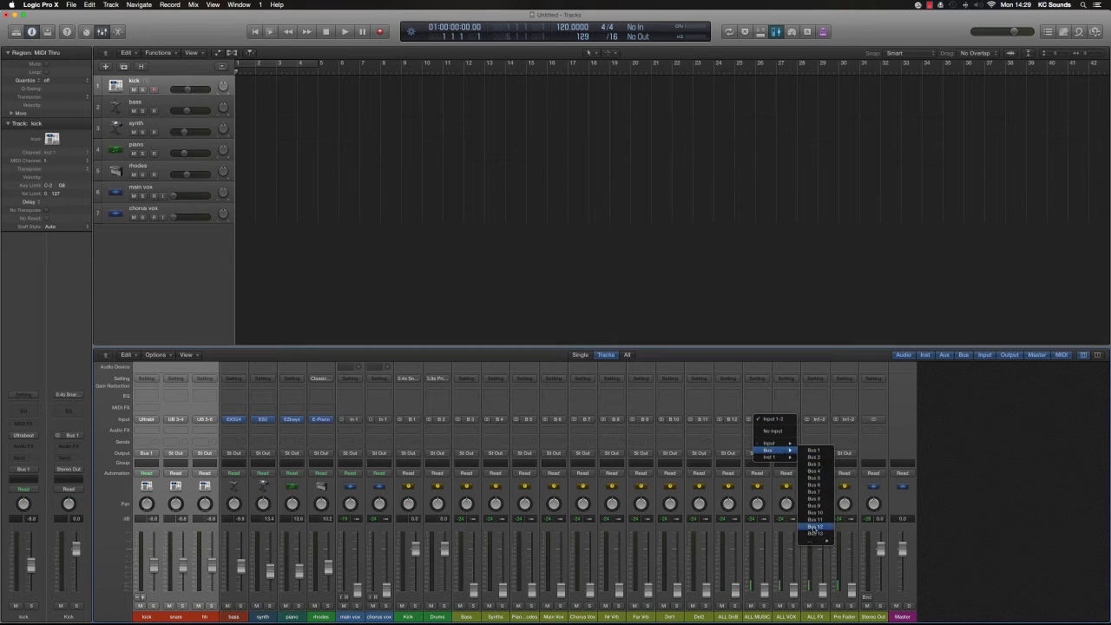
{"action": "left_click", "coordinate": [820, 534]}
- Set the ALL VOX channel's input to Bus 14 and the ALL FX channel's input to Bus 15
{"action": "left_click", "coordinate": [787, 419]}
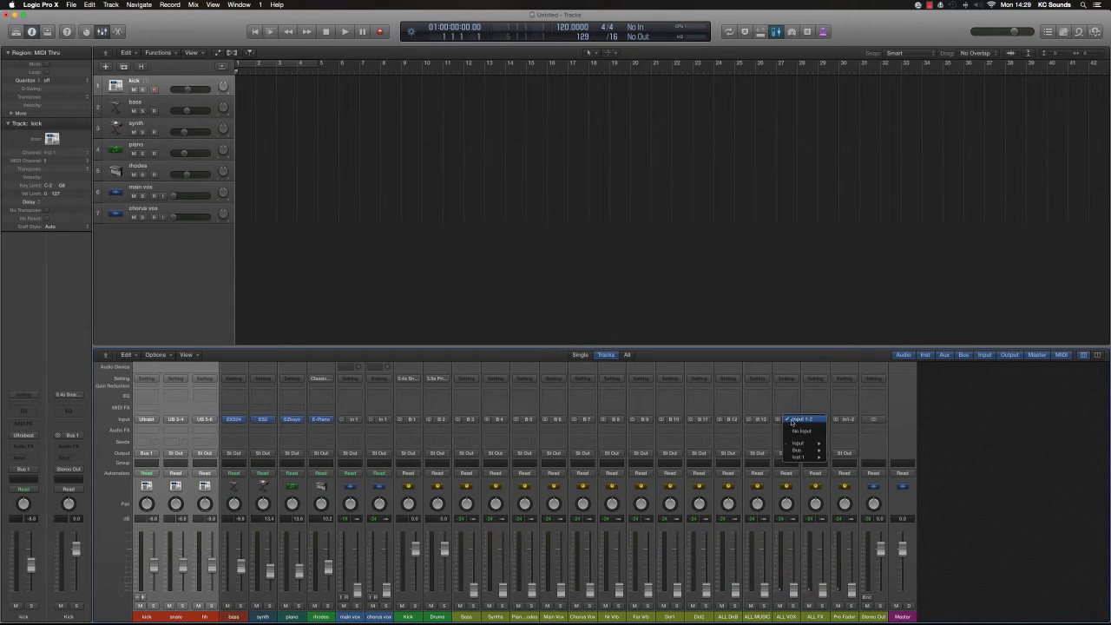
{"action": "mouse_move", "coordinate": [797, 450]}
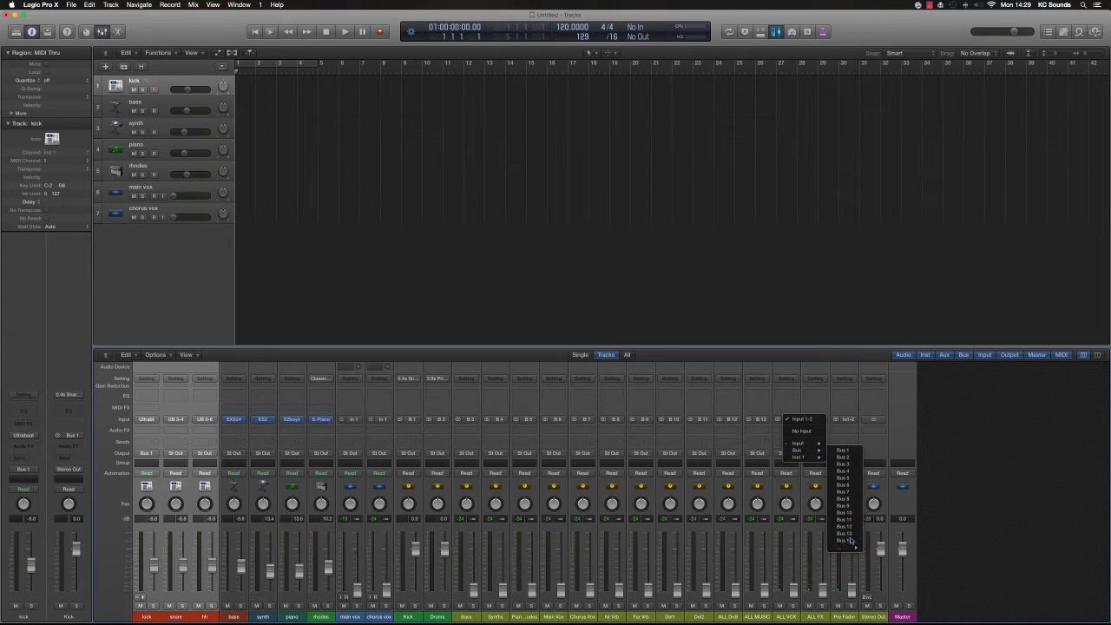
{"action": "left_click", "coordinate": [851, 542]}
{"action": "left_click", "coordinate": [817, 419]}
{"action": "mouse_move", "coordinate": [830, 450]}
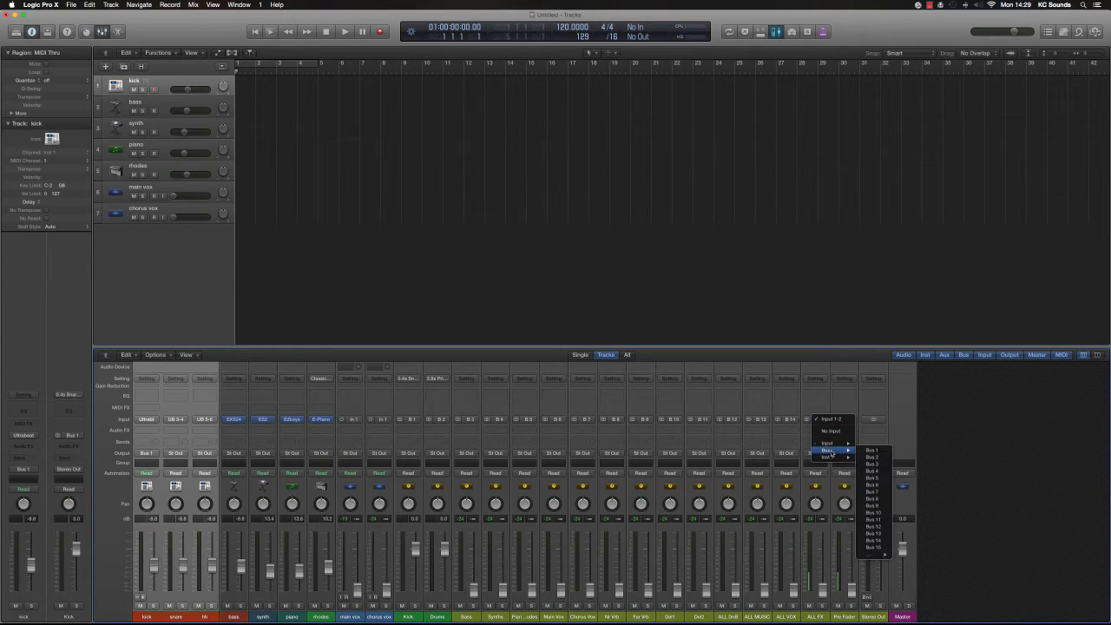
{"action": "left_click", "coordinate": [877, 547]}
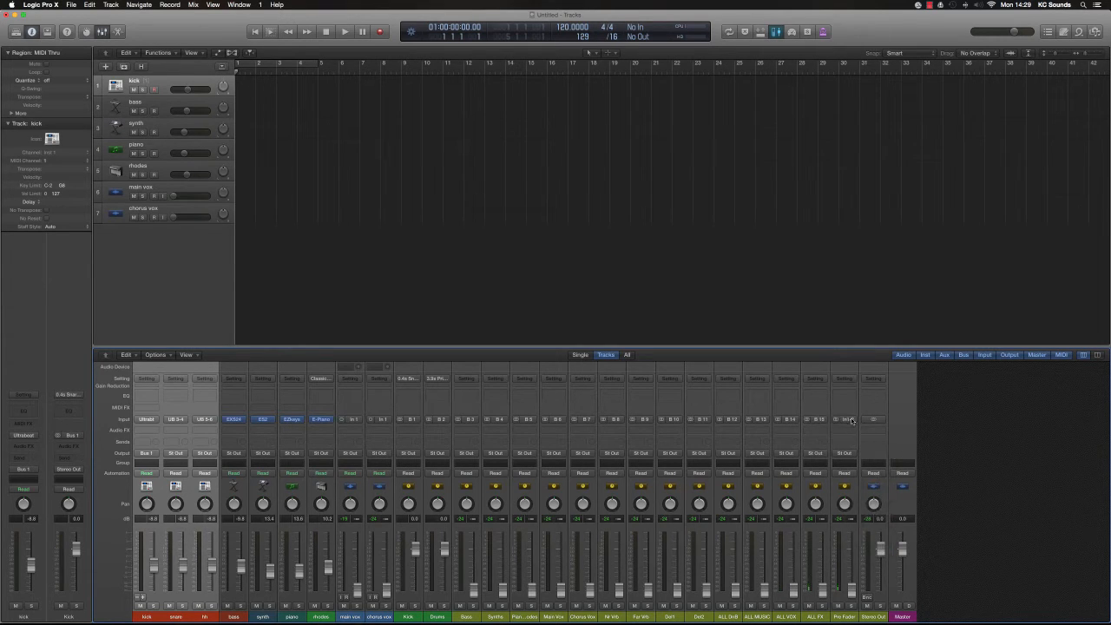
- Set the Pre Fader channel's input to Bus 16
{"action": "left_click", "coordinate": [845, 420]}
{"action": "mouse_move", "coordinate": [873, 450]}
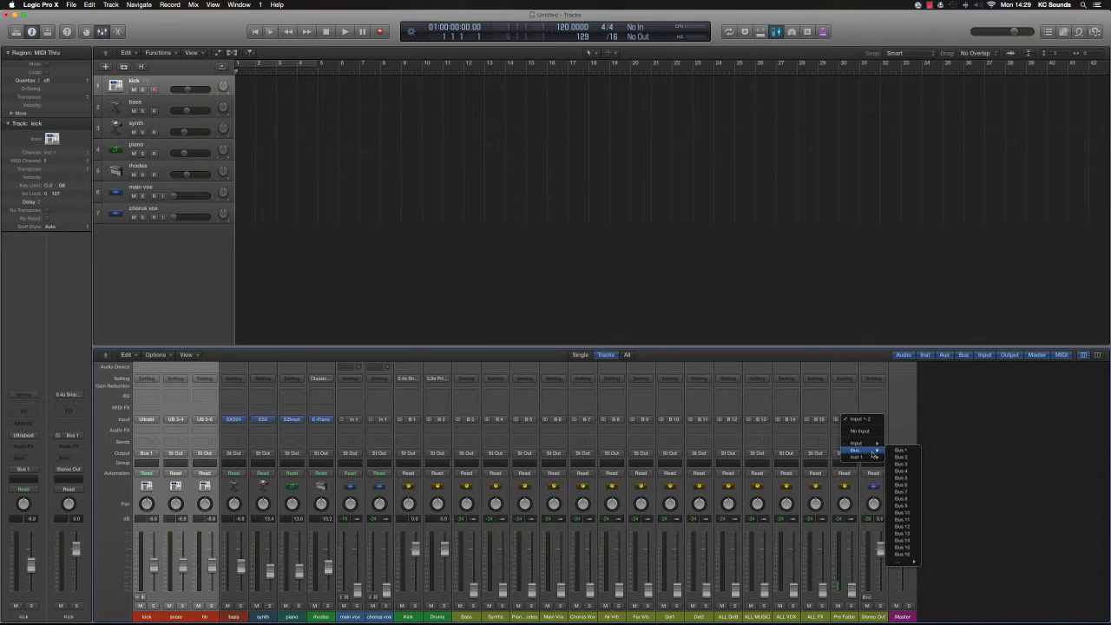
{"action": "left_click", "coordinate": [906, 555]}
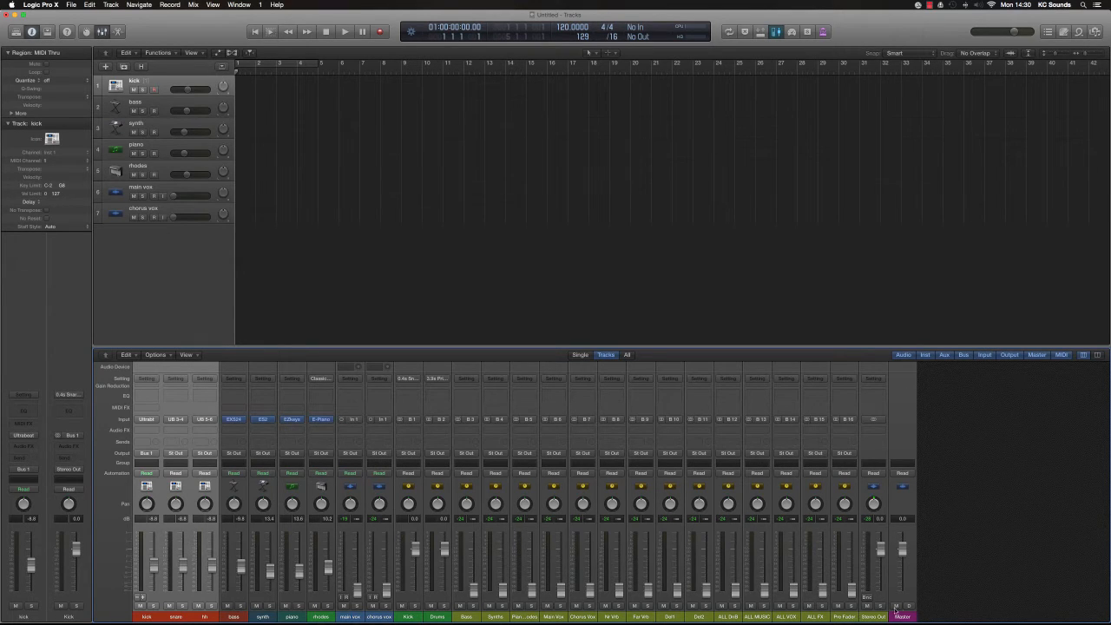
- Hide the Master channel from the mixer and reset the Stereo Out fader to 0.0 dB after trying it lower
{"action": "left_click", "coordinate": [1038, 356]}
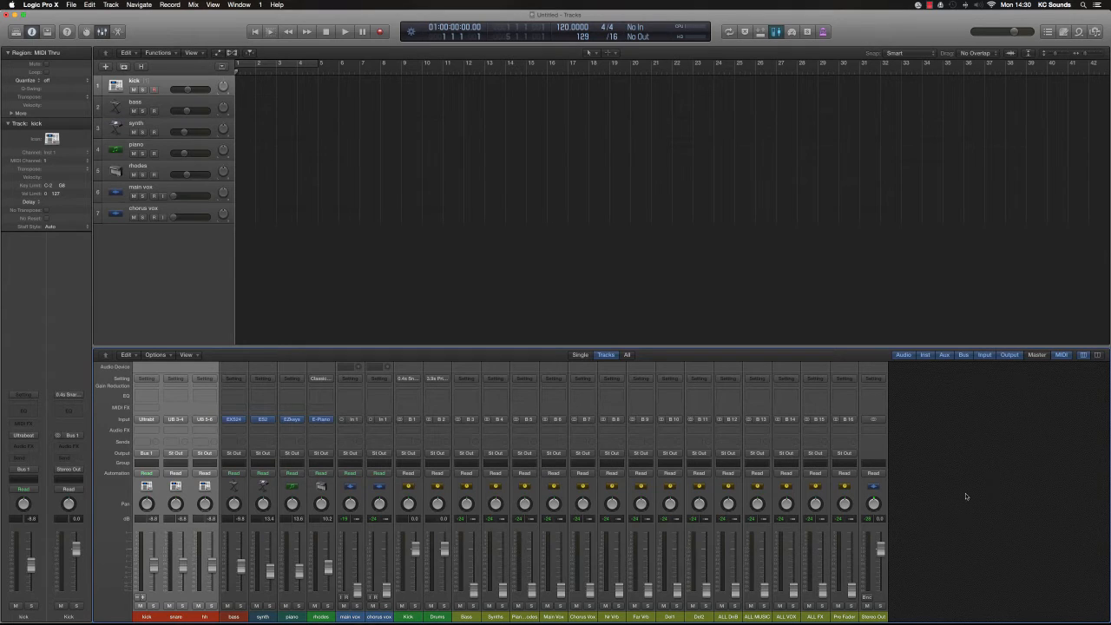
{"action": "left_click", "coordinate": [1038, 356]}
{"action": "left_click", "coordinate": [1039, 356]}
{"action": "left_click", "coordinate": [1038, 356]}
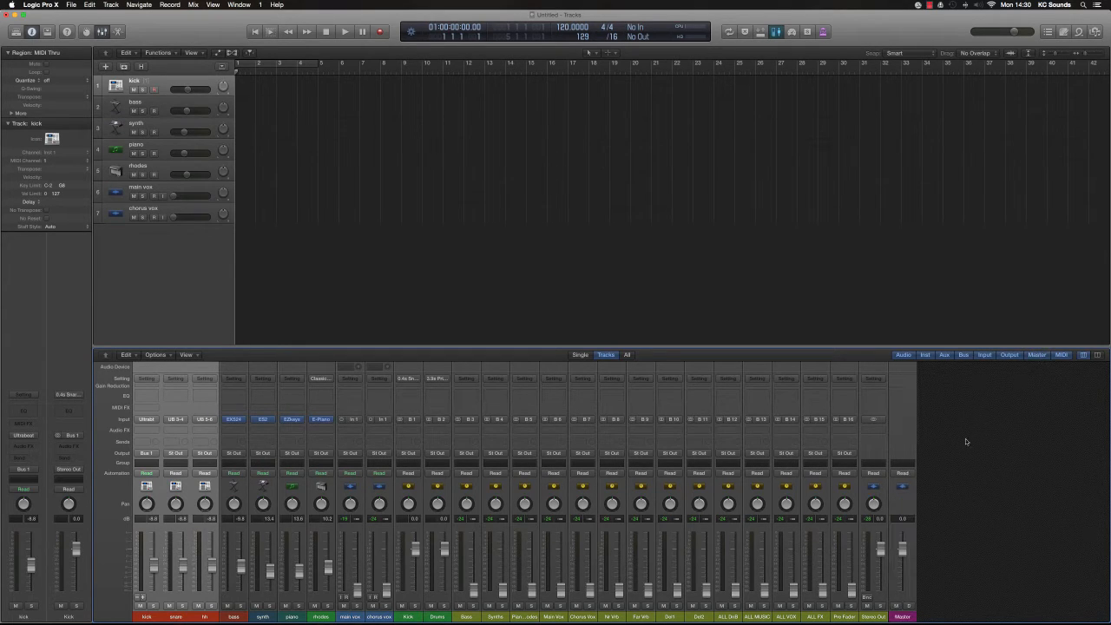
{"action": "left_click", "coordinate": [1038, 355]}
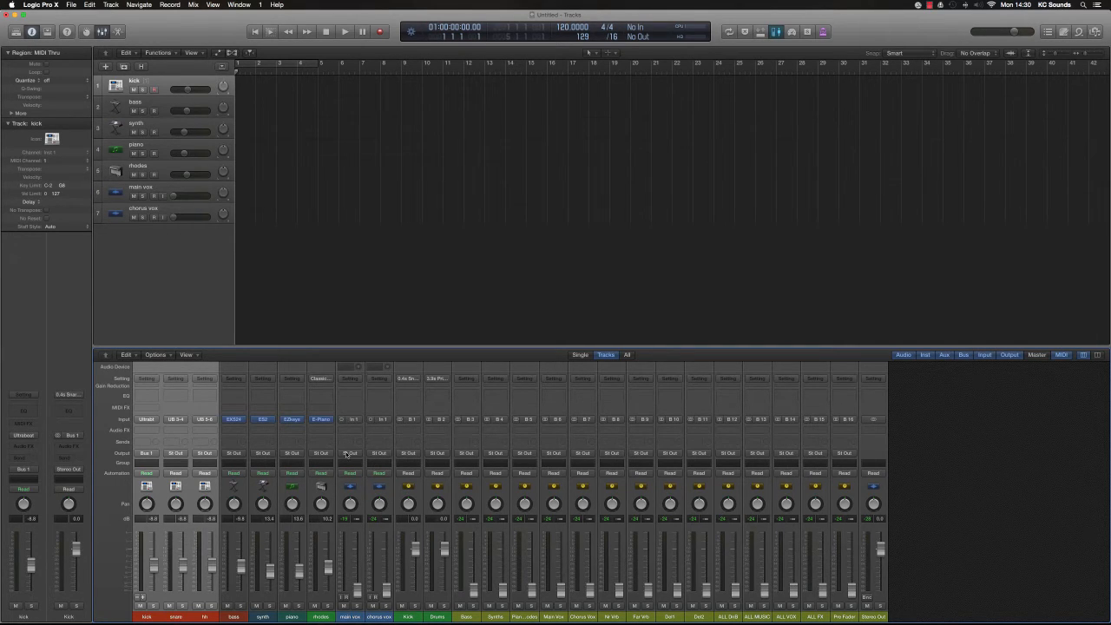
{"action": "left_click_drag", "start_coordinate": [878, 547], "coordinate": [883, 569]}
{"action": "left_click", "coordinate": [880, 565], "text": "alt"}
- Route the outputs of the snare and hh channels together to Bus 2 (Drums)
{"action": "left_click_drag", "start_coordinate": [197, 619], "coordinate": [182, 618]}
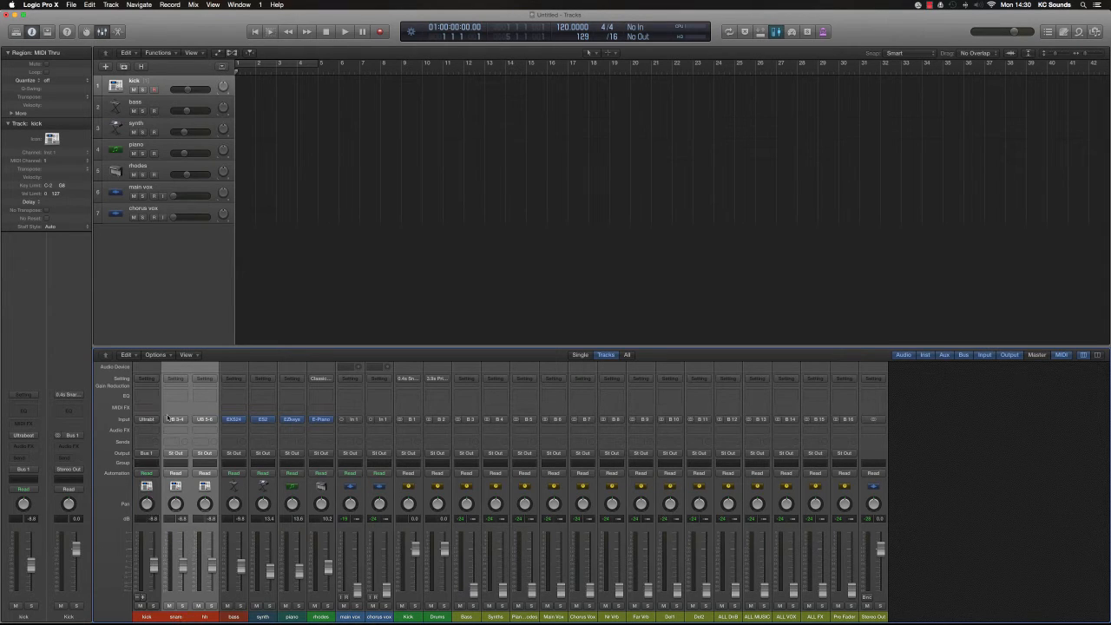
{"action": "left_click", "coordinate": [185, 457]}
{"action": "mouse_move", "coordinate": [192, 485]}
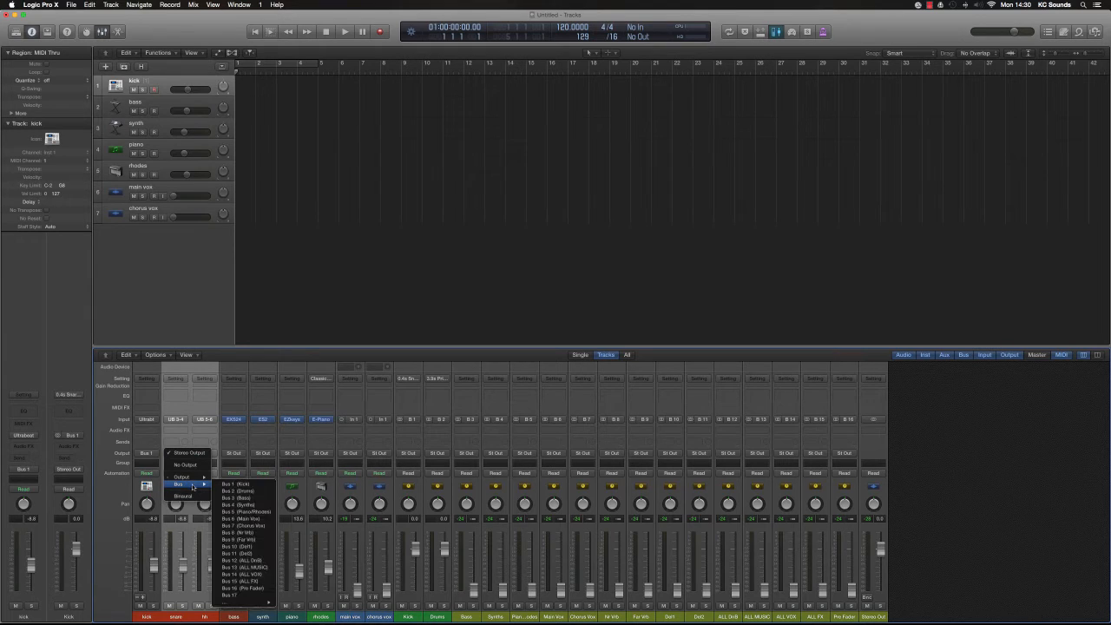
{"action": "left_click", "coordinate": [253, 492]}
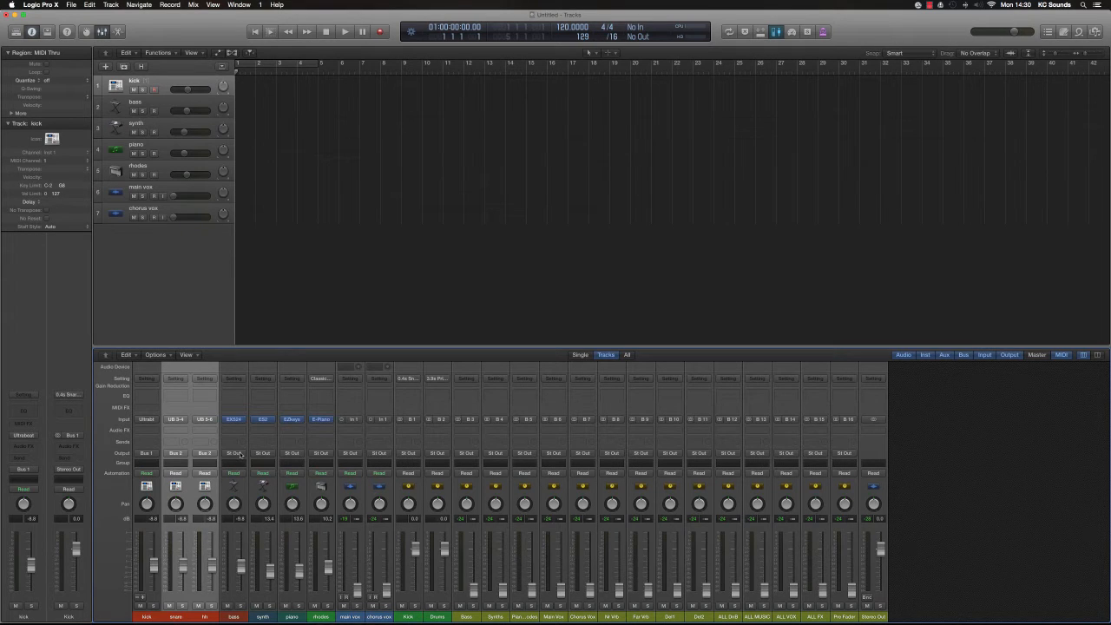
- Route the bass channel's output to Bus 3 (Bass) and the synth channel's output to Bus 4 (Synths)
{"action": "left_click", "coordinate": [240, 455]}
{"action": "mouse_move", "coordinate": [249, 487]}
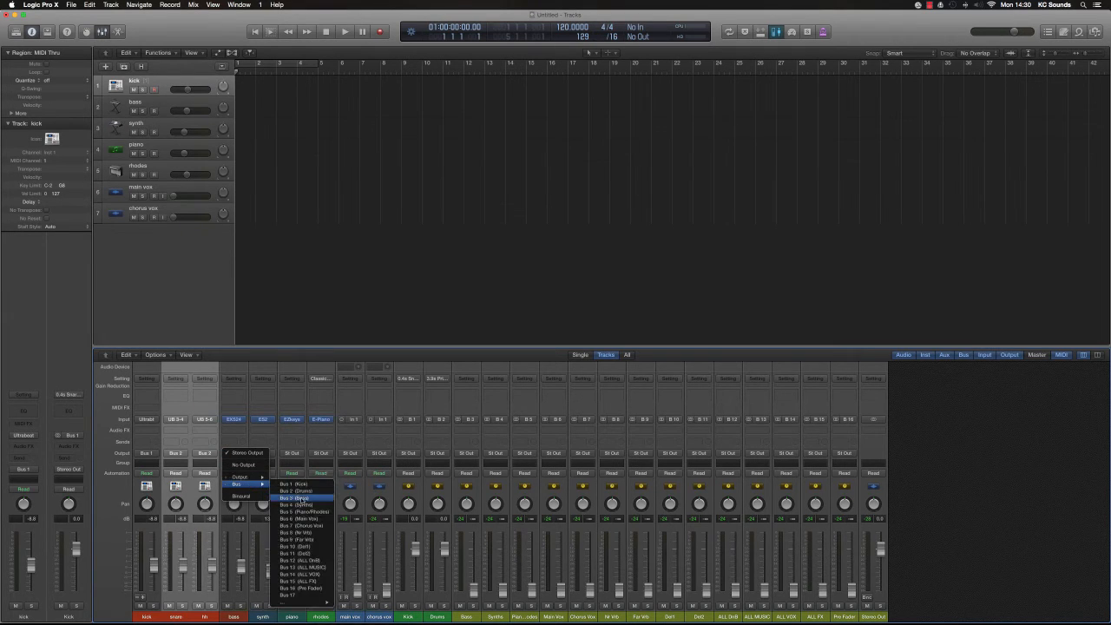
{"action": "left_click", "coordinate": [300, 498]}
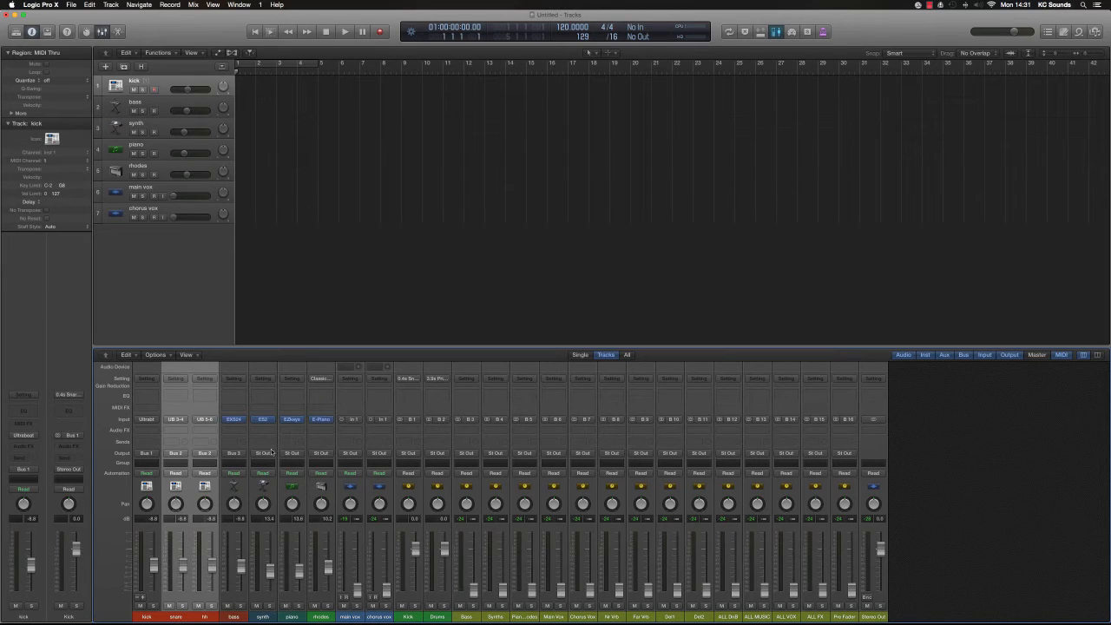
{"action": "left_click", "coordinate": [273, 453]}
{"action": "mouse_move", "coordinate": [278, 486]}
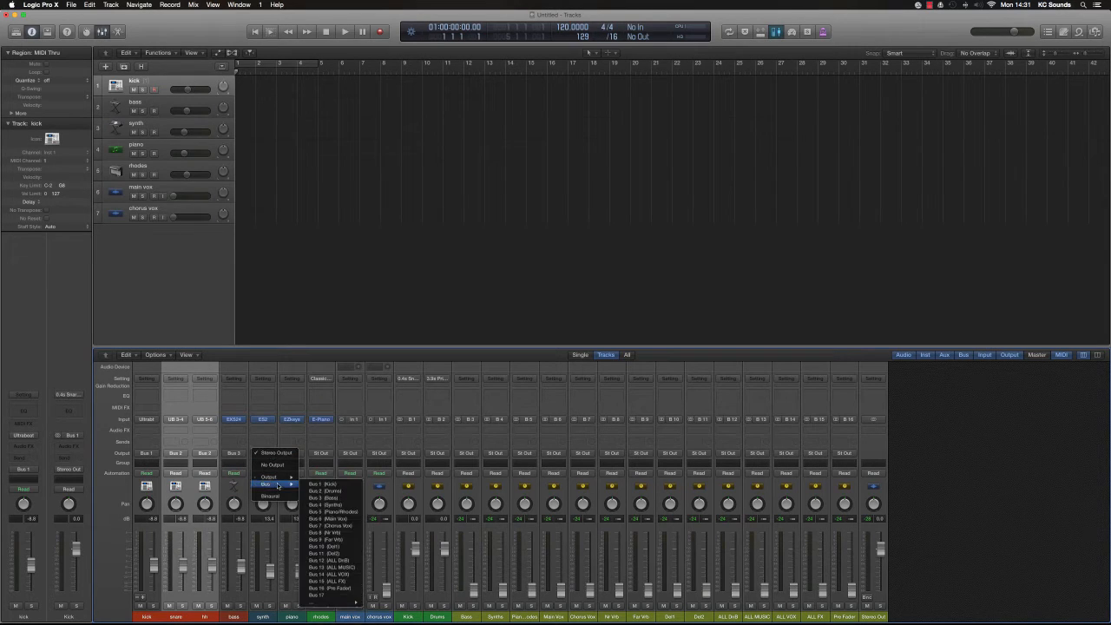
{"action": "left_click", "coordinate": [323, 505]}
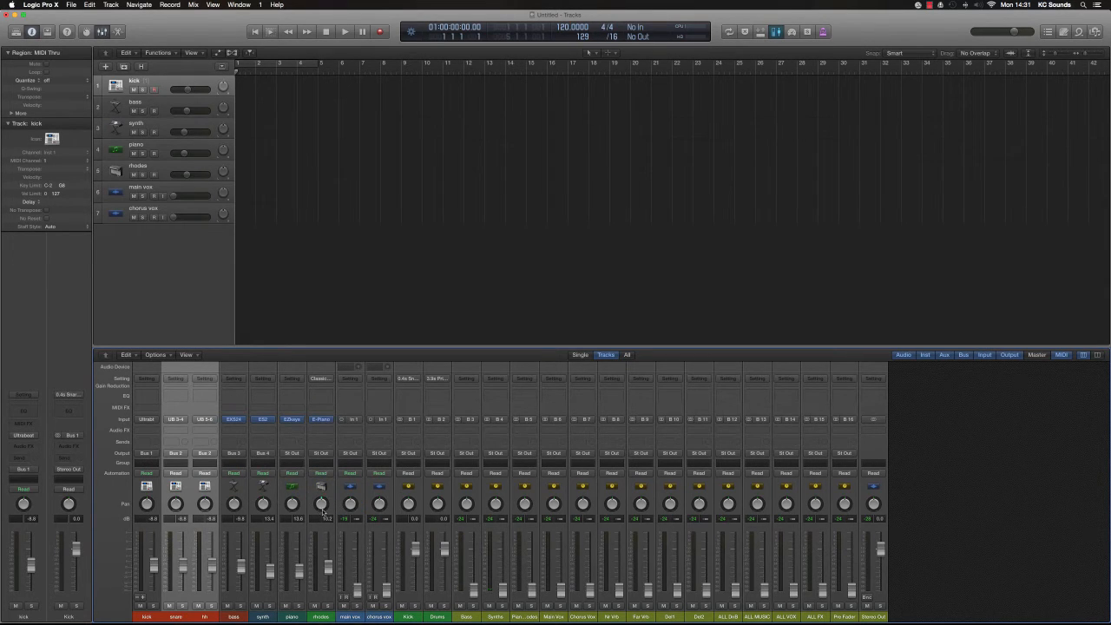
- Route the outputs of the piano and rhodes channels together to Bus 5 (Piano/Rhodes)
{"action": "left_click_drag", "start_coordinate": [321, 617], "coordinate": [296, 617]}
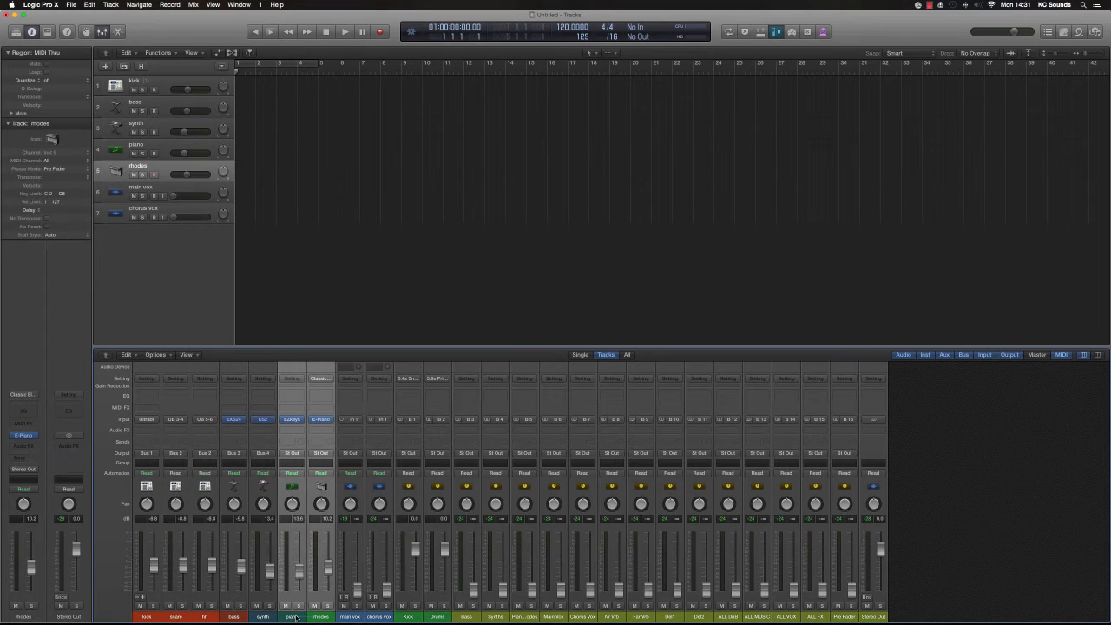
{"action": "left_click", "coordinate": [300, 454]}
{"action": "mouse_move", "coordinate": [311, 485]}
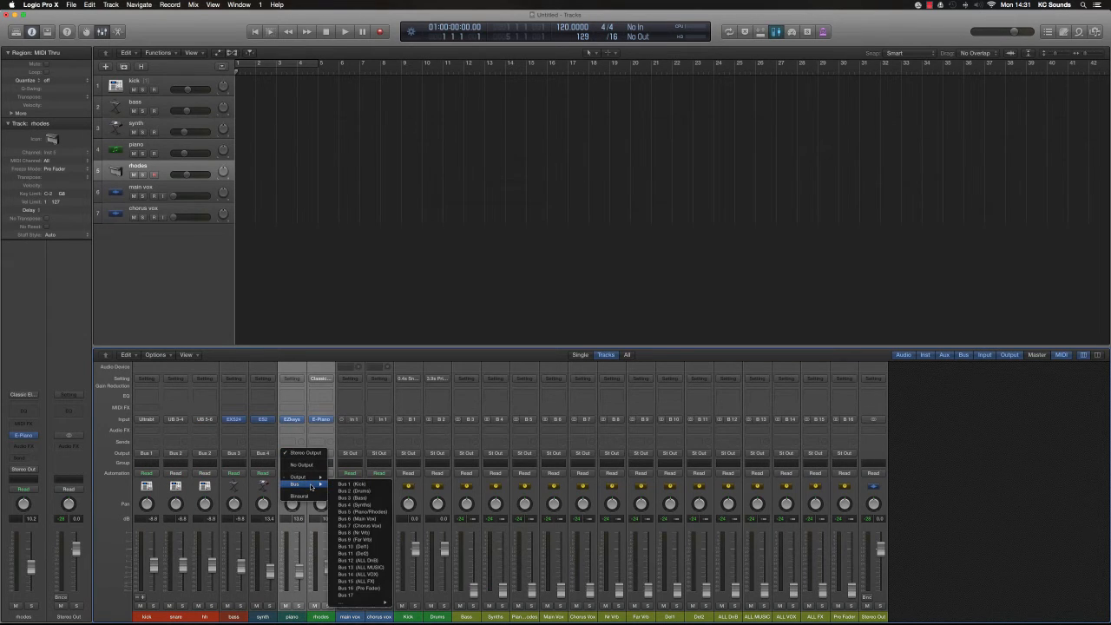
{"action": "left_click", "coordinate": [368, 513]}
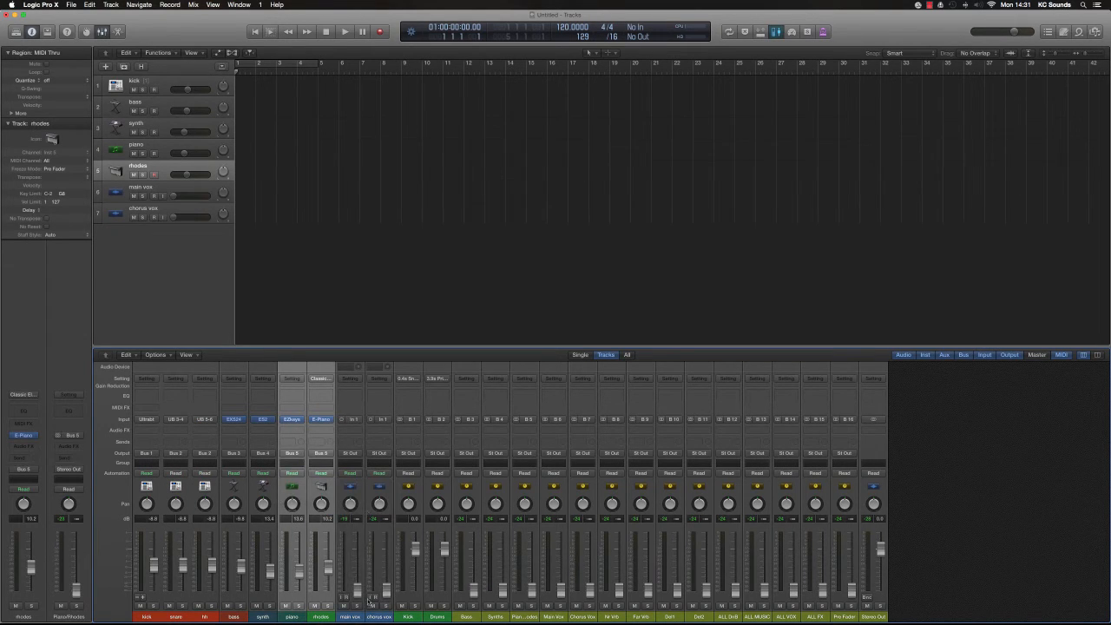
- Route the main vox channel's output to Bus 6 (Main Vox)
{"action": "left_click", "coordinate": [360, 460]}
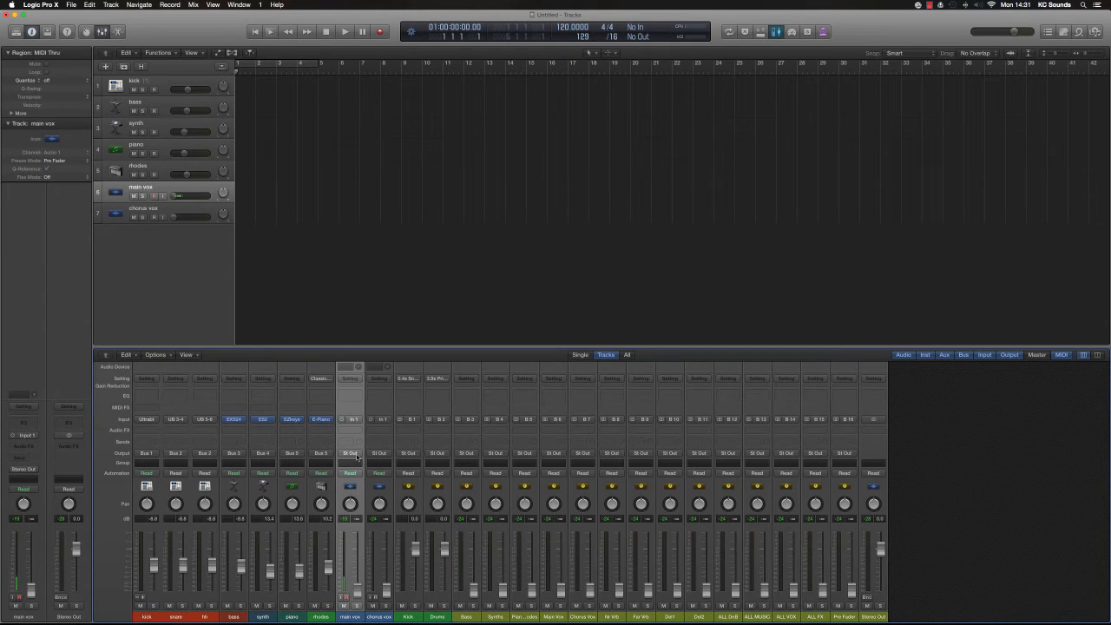
{"action": "left_click", "coordinate": [356, 454]}
{"action": "mouse_move", "coordinate": [358, 484]}
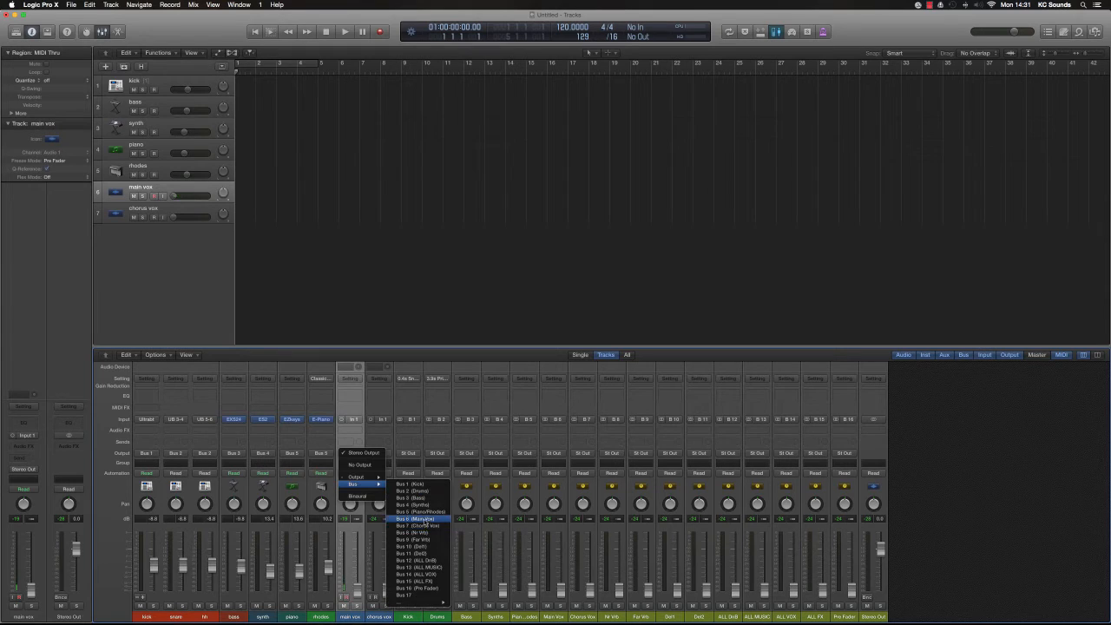
{"action": "left_click", "coordinate": [426, 520]}
- Route the chorus vox channel's output to Bus 7 (Chorus Vox) and raise the main vox channel's fader to -2.3 dB
{"action": "left_click", "coordinate": [387, 455]}
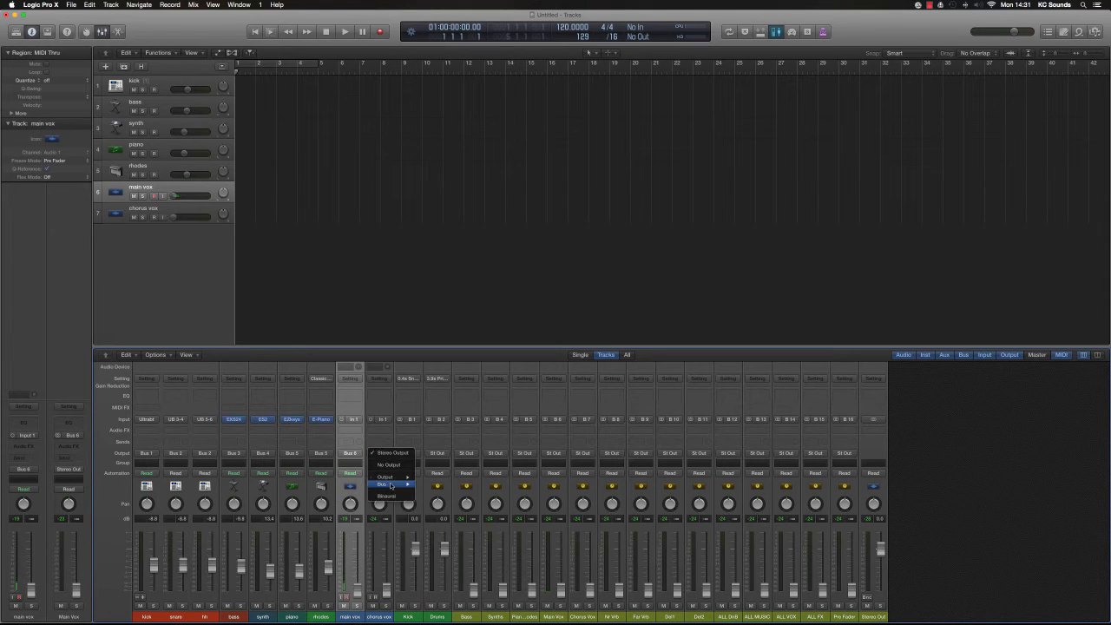
{"action": "mouse_move", "coordinate": [390, 486]}
{"action": "left_click", "coordinate": [454, 528]}
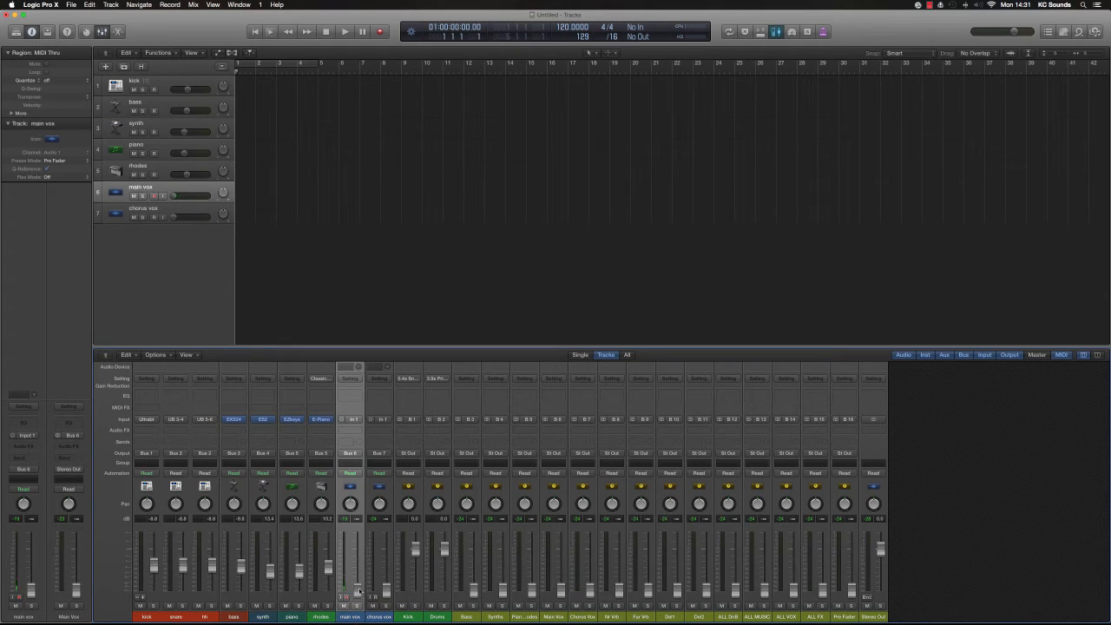
{"action": "left_click_drag", "start_coordinate": [357, 589], "coordinate": [357, 561]}
- Try the Main Vox aux channel at 0.0 dB with a Channel EQ and a stereo CLA-76 compressor inserted
{"action": "left_click_drag", "start_coordinate": [560, 592], "coordinate": [560, 550]}
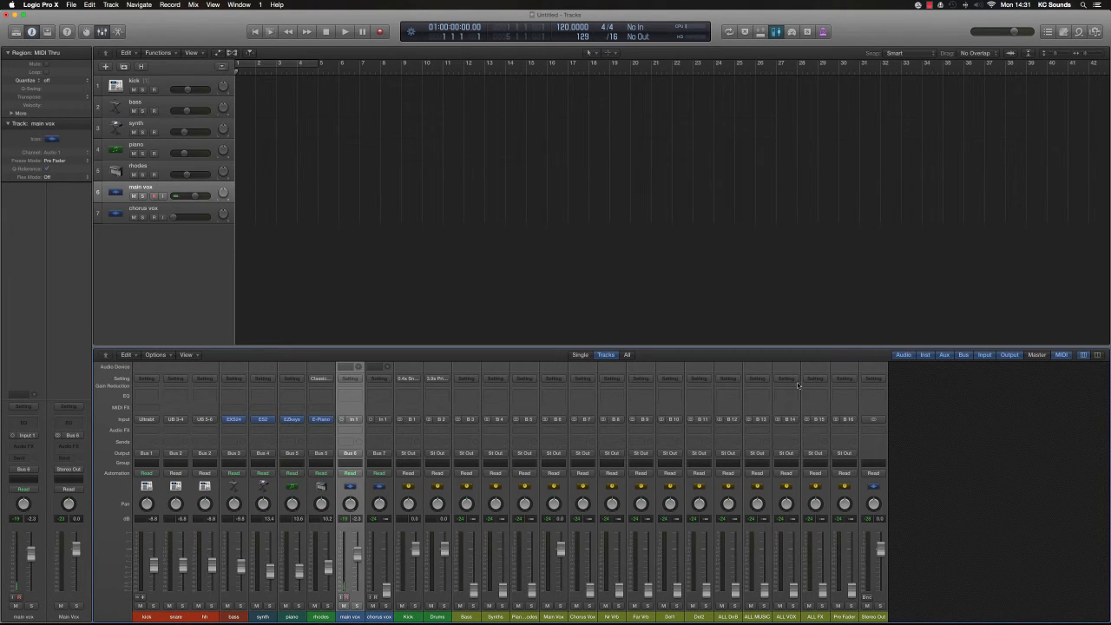
{"action": "left_click", "coordinate": [561, 396]}
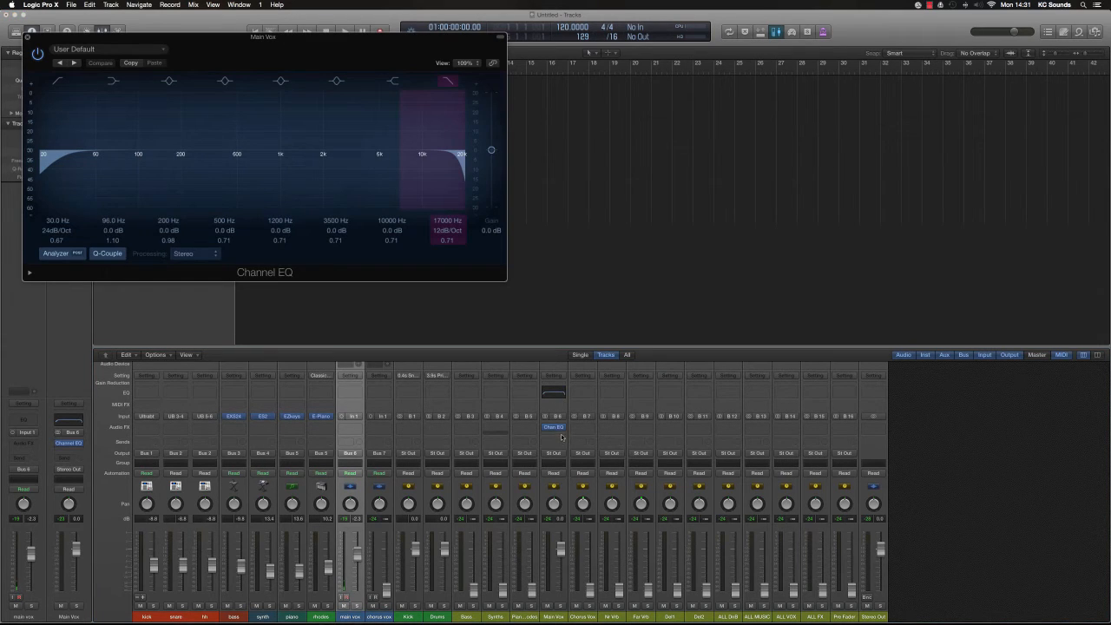
{"action": "left_click", "coordinate": [561, 436]}
{"action": "mouse_move", "coordinate": [575, 493]}
{"action": "mouse_move", "coordinate": [651, 509]}
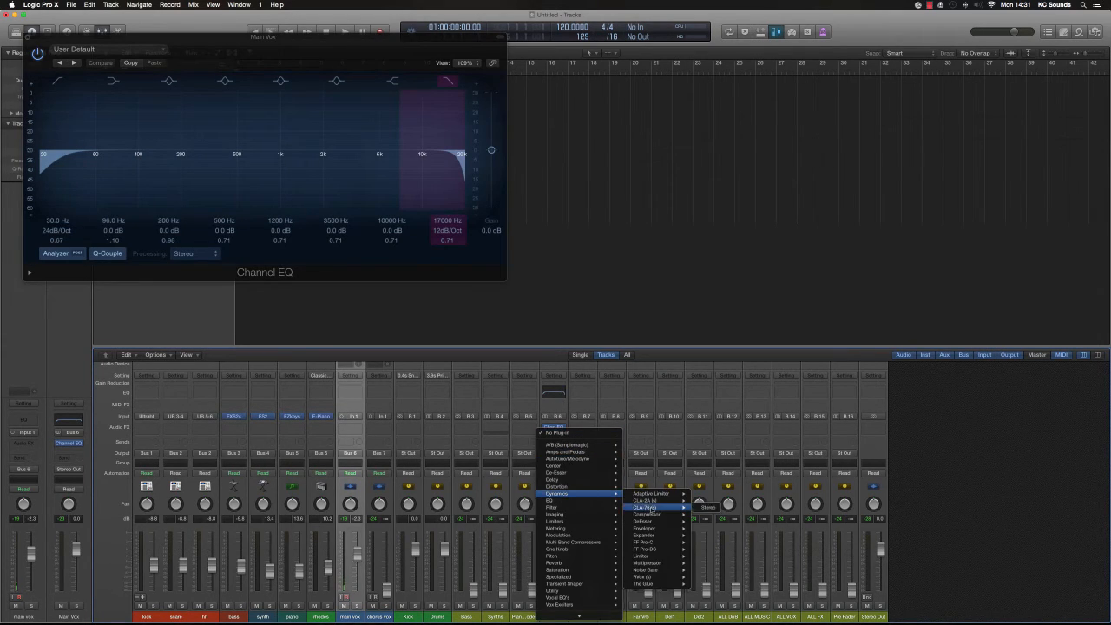
{"action": "left_click", "coordinate": [709, 507]}
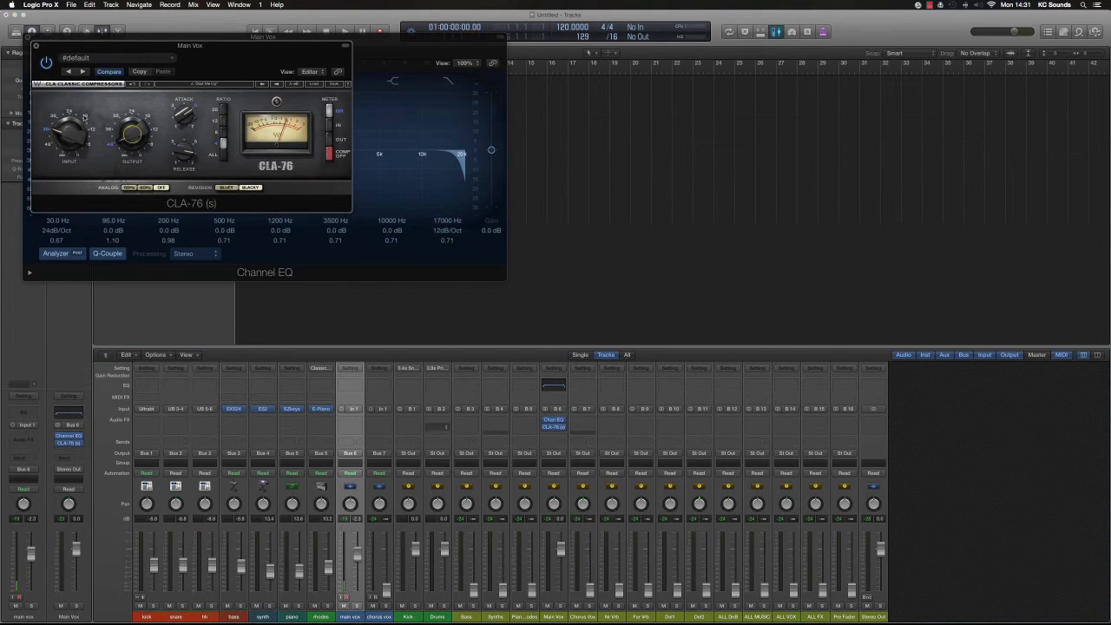
{"action": "left_click", "coordinate": [36, 46]}
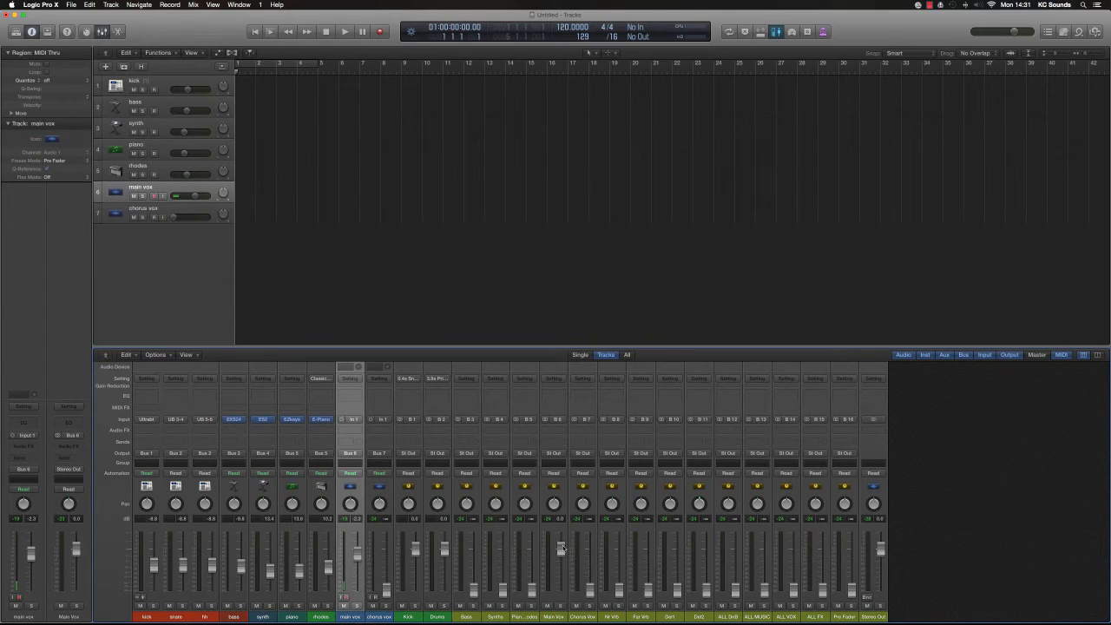
{"action": "left_click_drag", "start_coordinate": [561, 549], "coordinate": [569, 622]}
- Colour the Kick, Drums, Bass, Synths and Piano/Rhodes aux channels dark teal
{"action": "left_click_drag", "start_coordinate": [412, 617], "coordinate": [496, 618]}
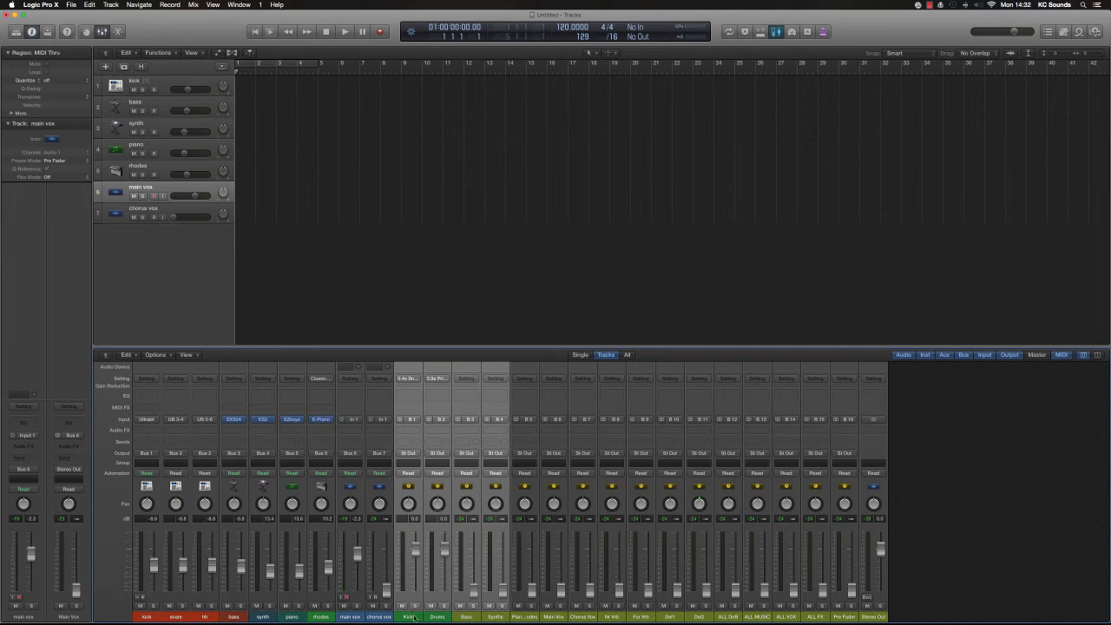
{"action": "left_click_drag", "start_coordinate": [413, 619], "coordinate": [525, 620]}
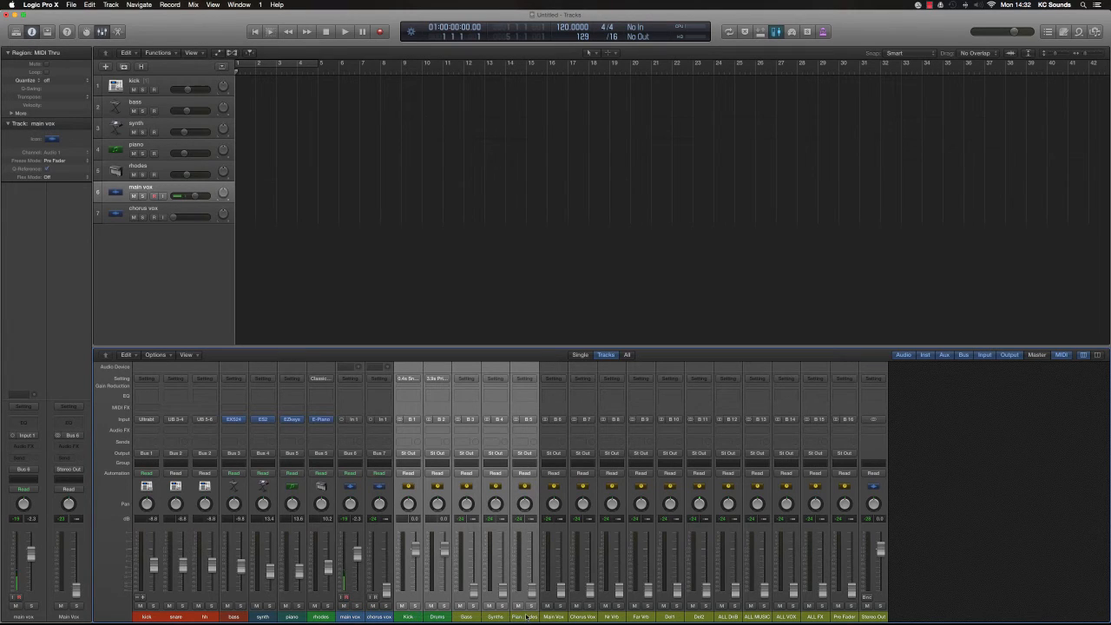
{"action": "key", "text": "alt+c"}
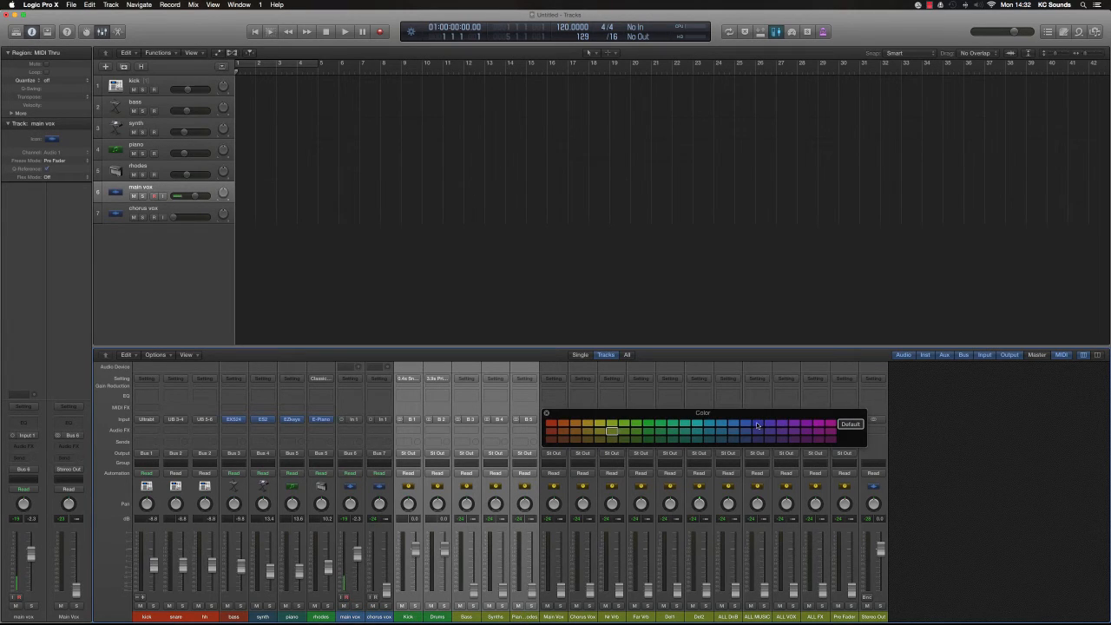
{"action": "left_click", "coordinate": [710, 439]}
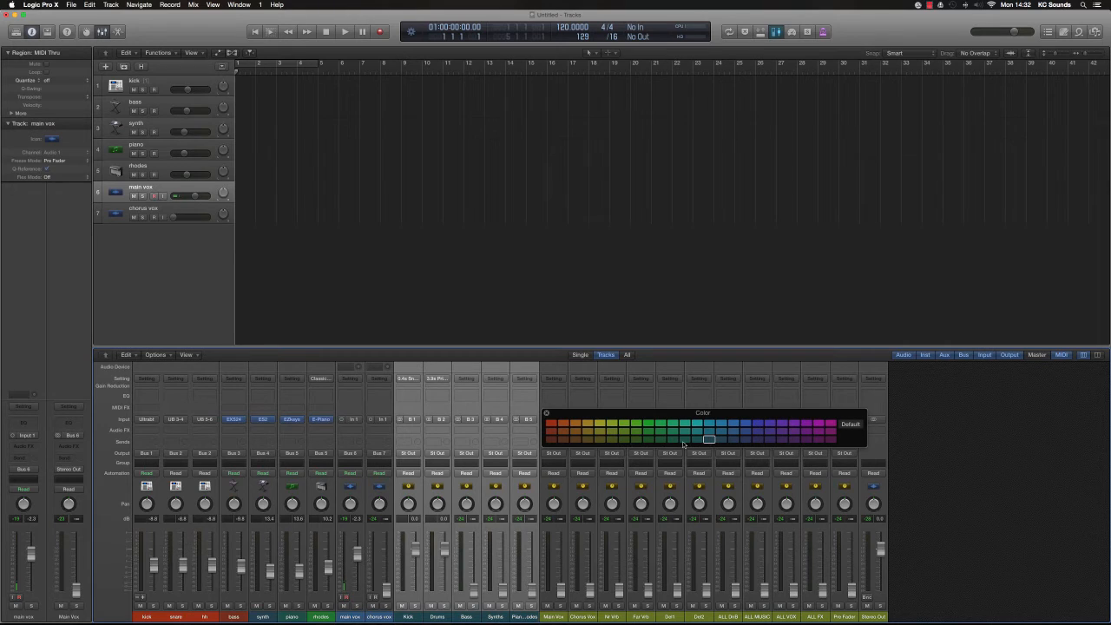
- Colour the Kick, Drums, Bass, Synths and Piano/Rhodes aux channels orange and dismiss the colour palette
{"action": "left_click", "coordinate": [673, 440]}
{"action": "left_click", "coordinate": [612, 440]}
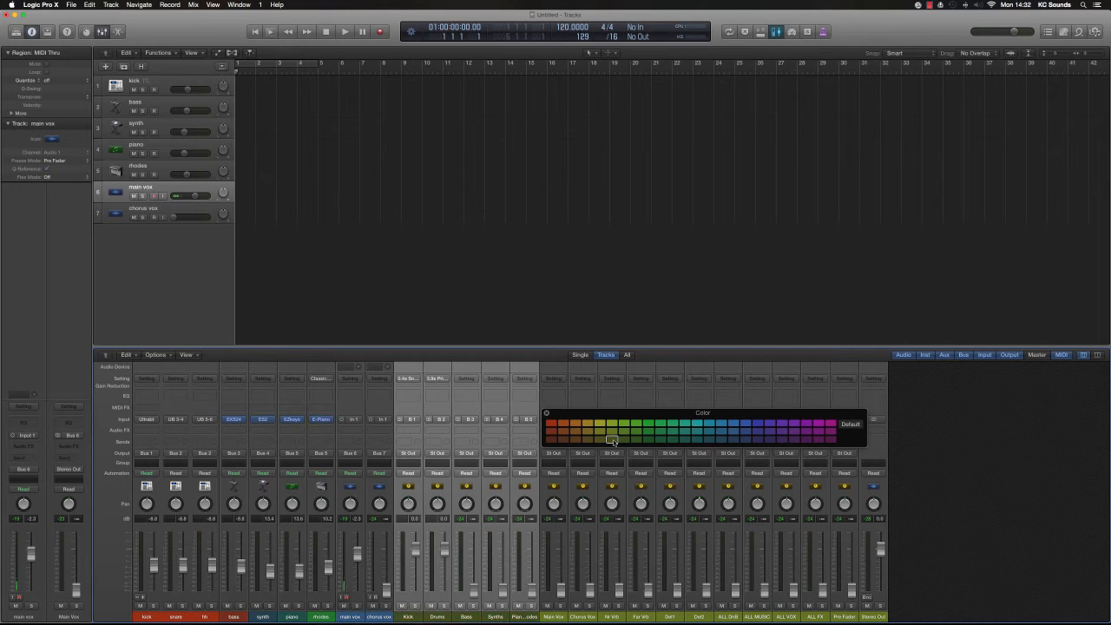
{"action": "left_click", "coordinate": [563, 424]}
{"action": "left_click", "coordinate": [547, 415]}
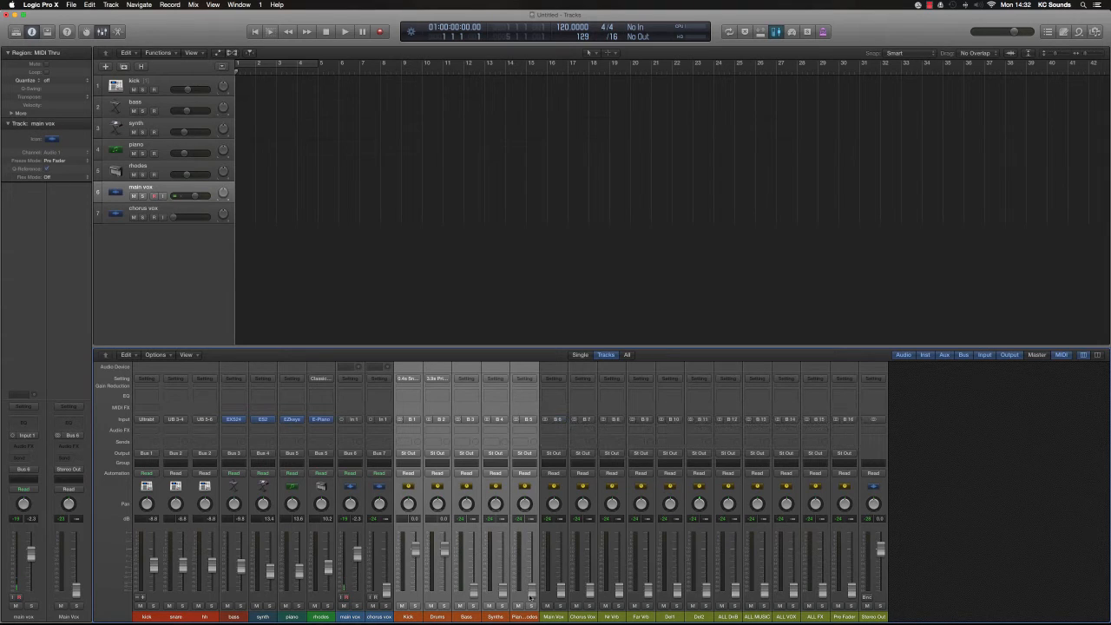
- Colour the Main Vox and Chorus Vox aux channels dark green and the four reverb and delay aux channels dark teal
{"action": "left_click_drag", "start_coordinate": [566, 618], "coordinate": [584, 618]}
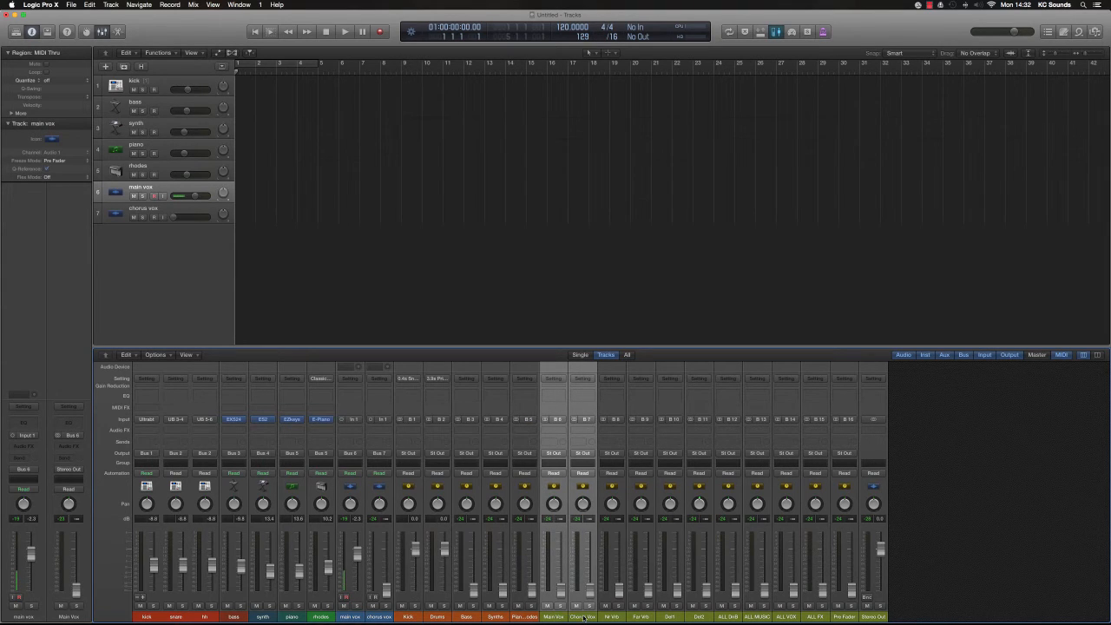
{"action": "key", "text": "alt+c"}
{"action": "left_click", "coordinate": [674, 440]}
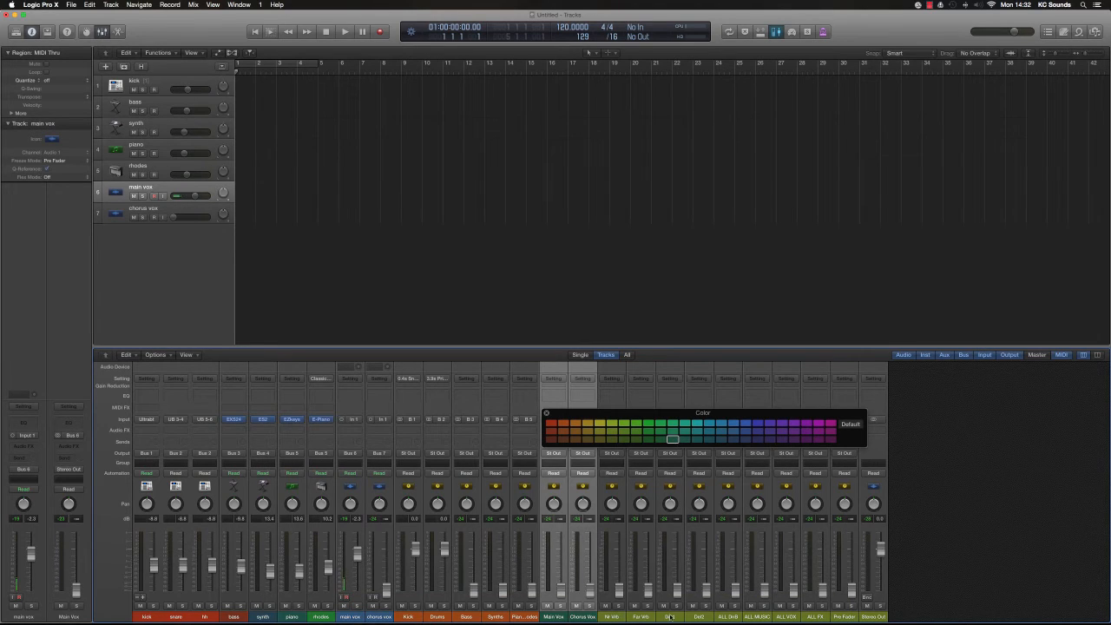
{"action": "left_click_drag", "start_coordinate": [614, 618], "coordinate": [700, 617]}
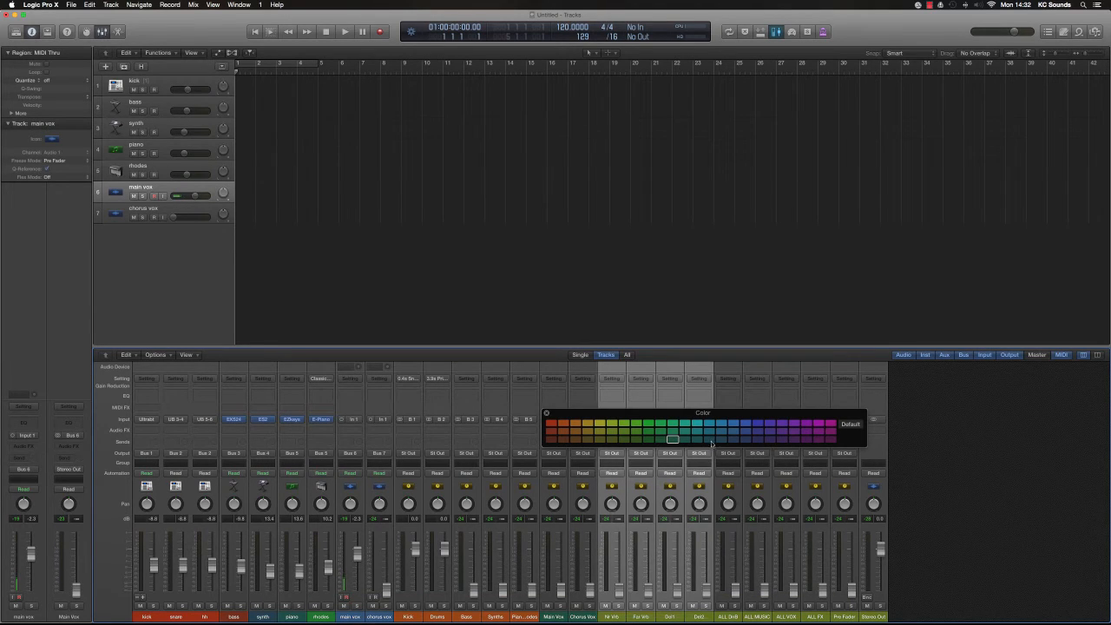
{"action": "left_click", "coordinate": [711, 440]}
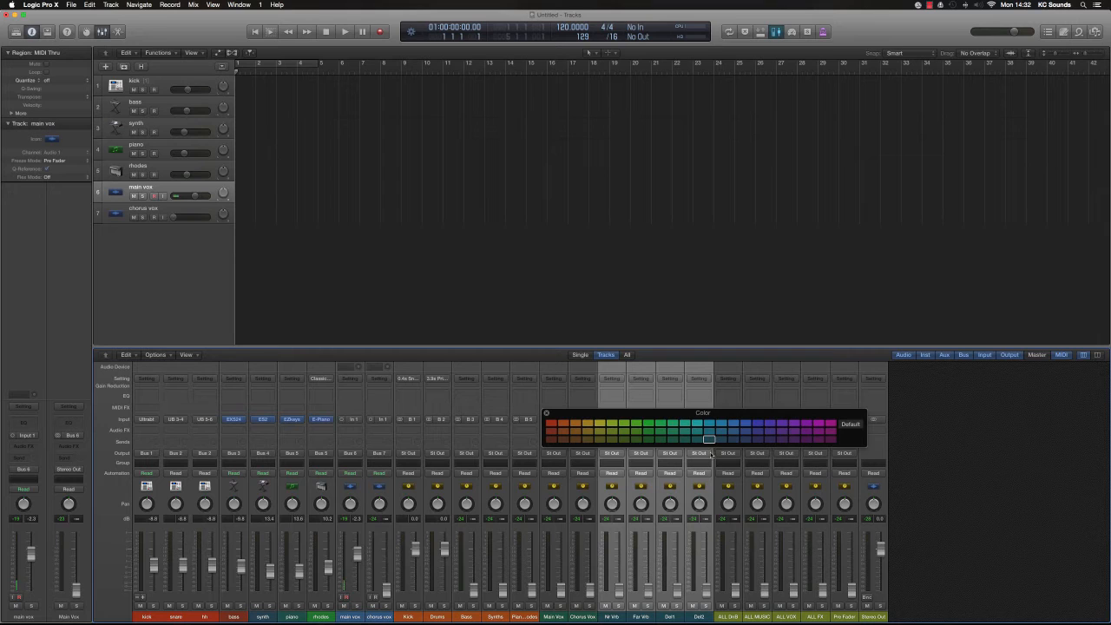
- Colour the ALL DnB, ALL MUSIC, ALL VOX and ALL FX aux channels blue-violet
{"action": "left_click_drag", "start_coordinate": [729, 617], "coordinate": [816, 617]}
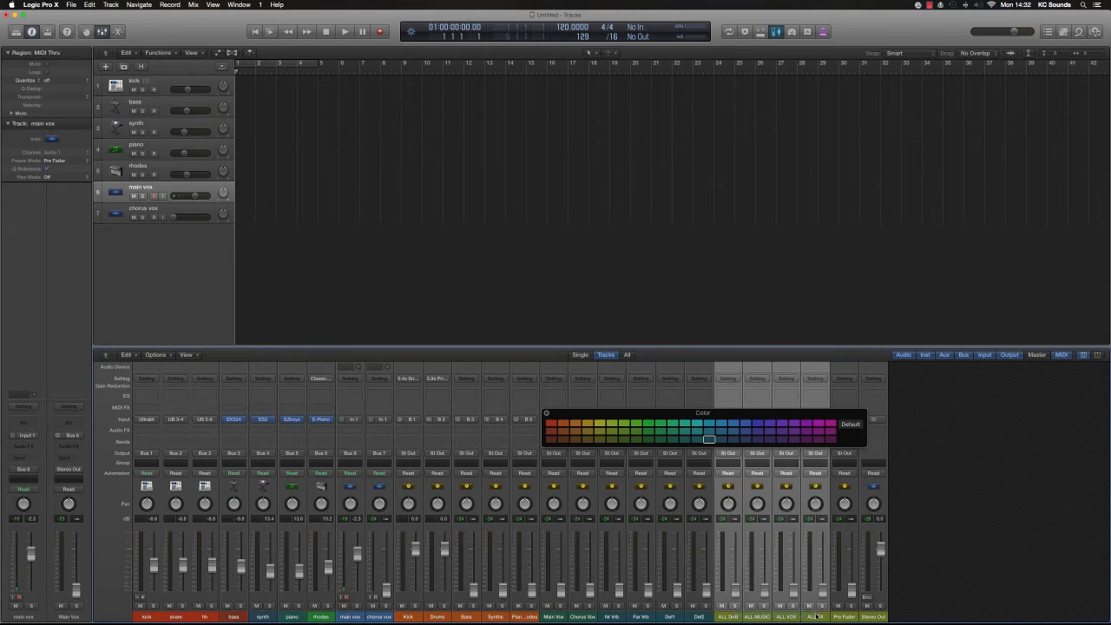
{"action": "left_click", "coordinate": [758, 424]}
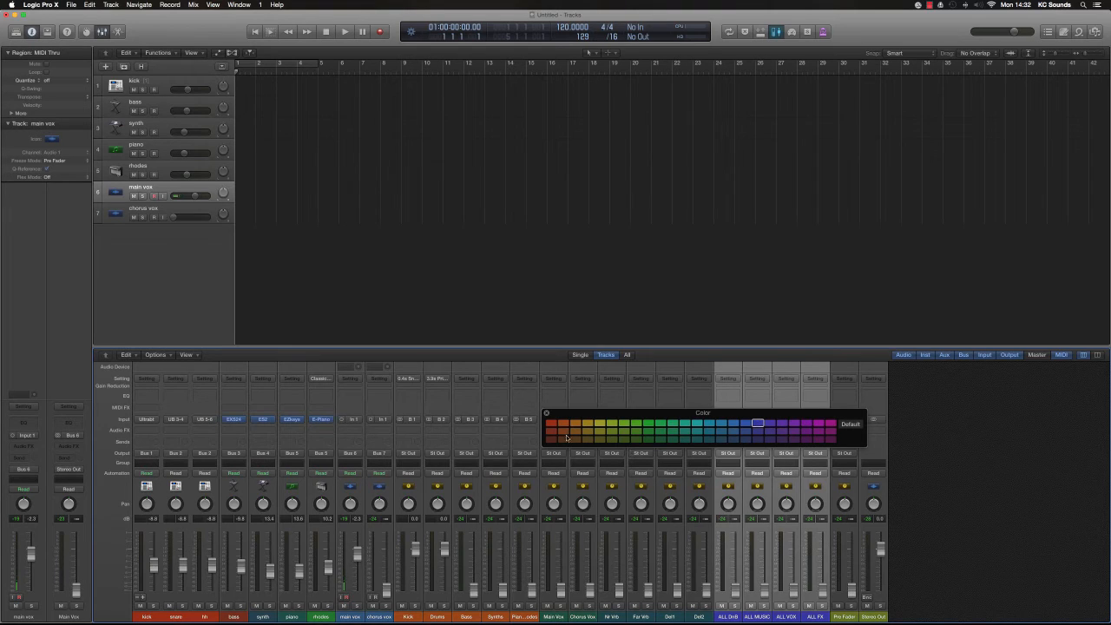
{"action": "left_click", "coordinate": [547, 414]}
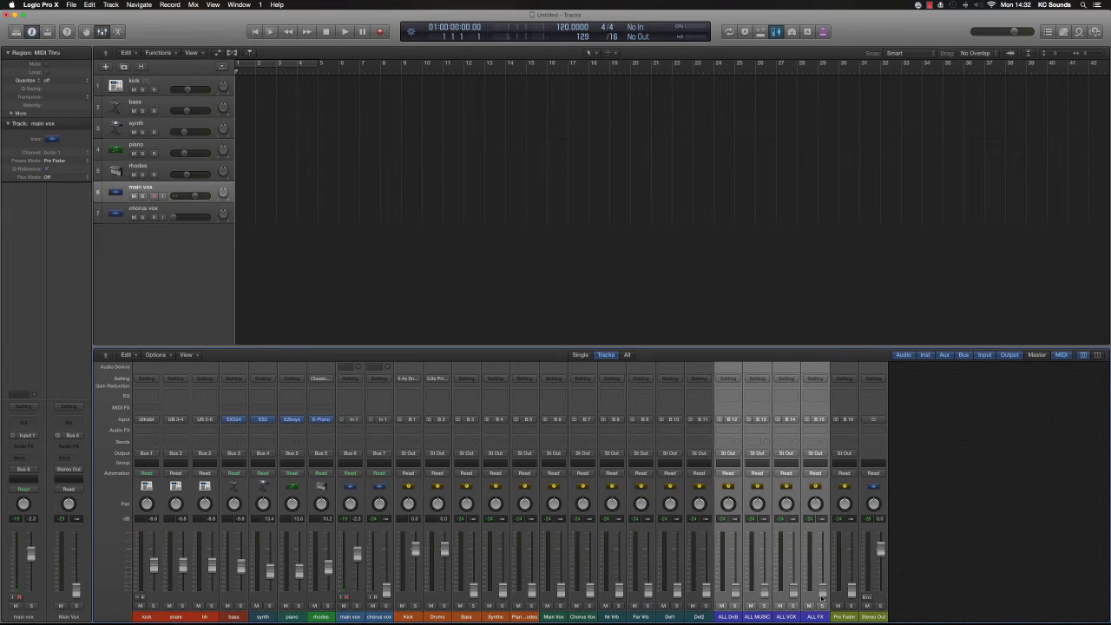
- Colour the Pre Fader and Stereo Out channels magenta
{"action": "left_click_drag", "start_coordinate": [846, 618], "coordinate": [872, 618]}
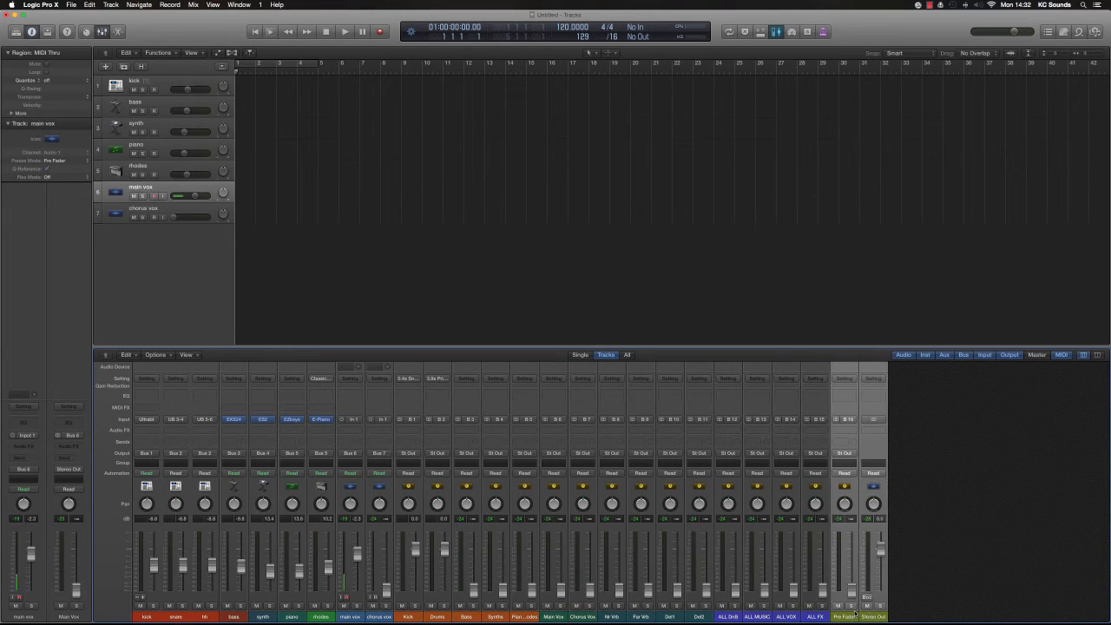
{"action": "key", "text": "alt+c"}
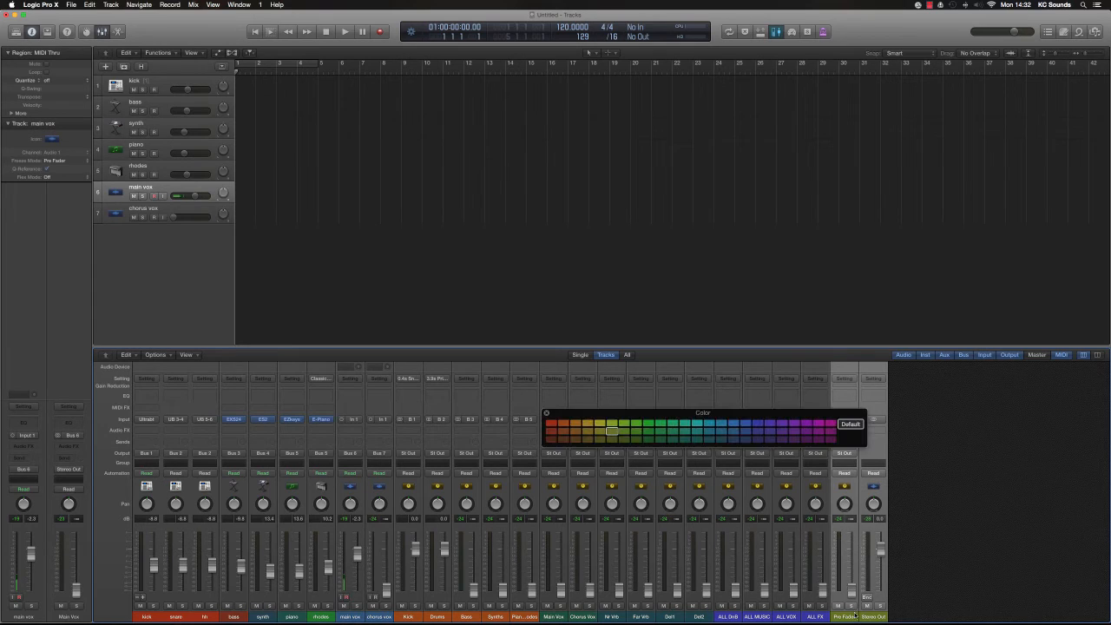
{"action": "left_click", "coordinate": [831, 424]}
{"action": "left_click", "coordinate": [546, 413]}
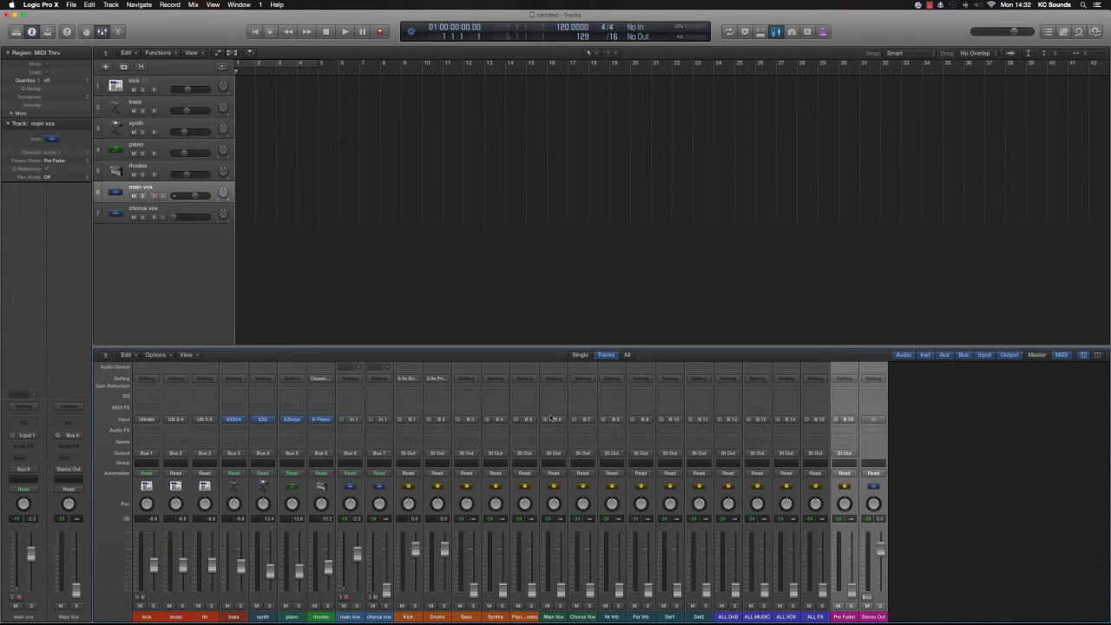
- Route the outputs of the Kick and Drums aux channels to Bus 12 (ALL DnB)
{"action": "left_click", "coordinate": [730, 615]}
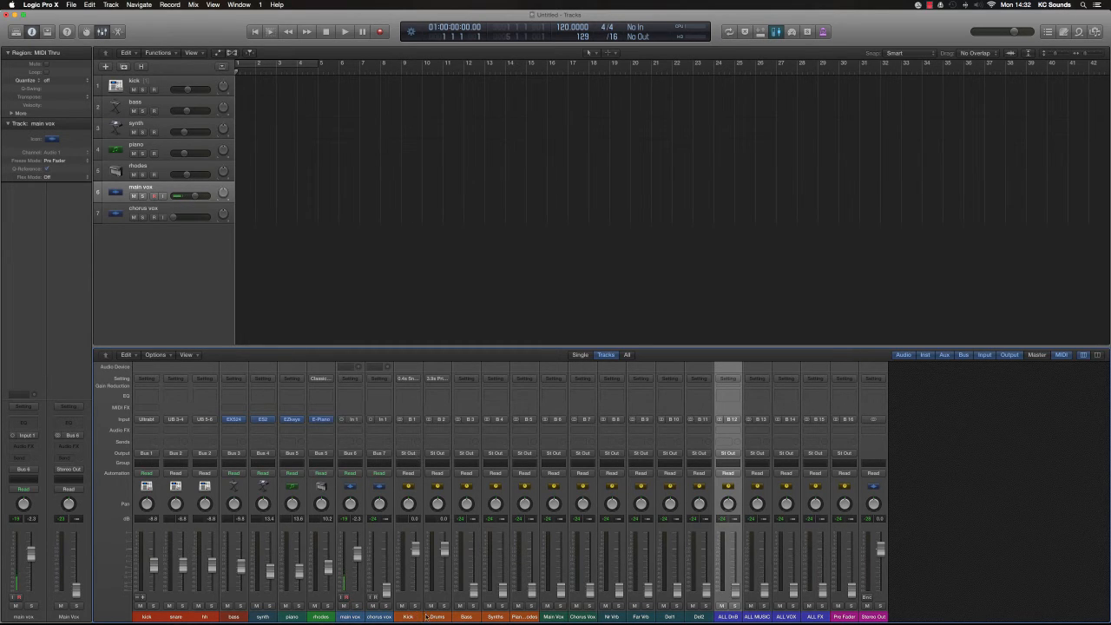
{"action": "left_click_drag", "start_coordinate": [422, 616], "coordinate": [428, 617]}
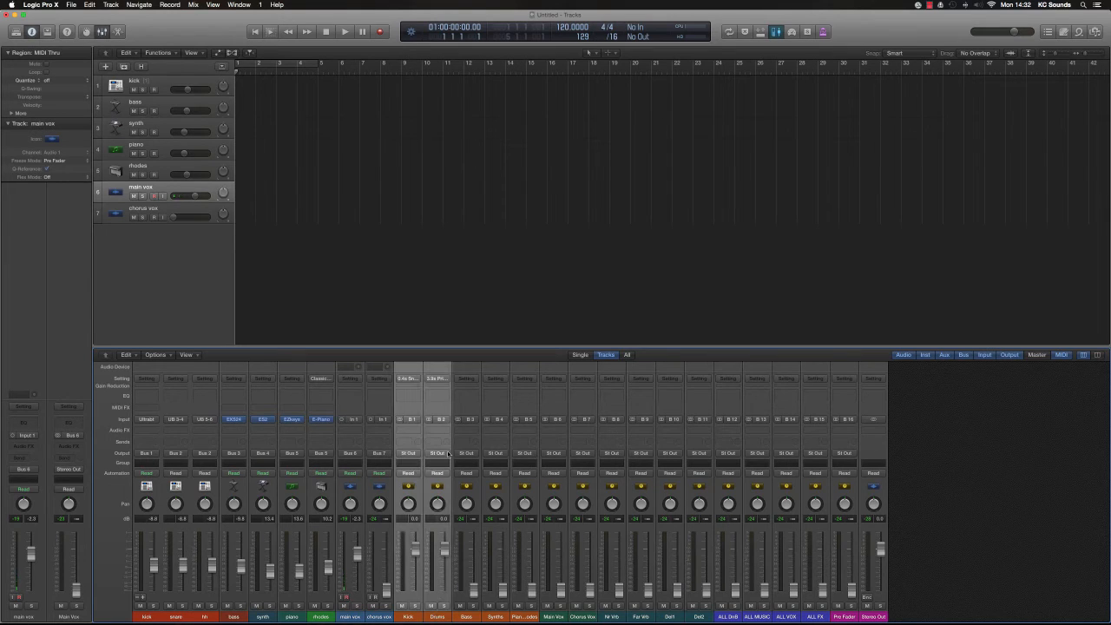
{"action": "left_click", "coordinate": [446, 454]}
{"action": "mouse_move", "coordinate": [443, 483]}
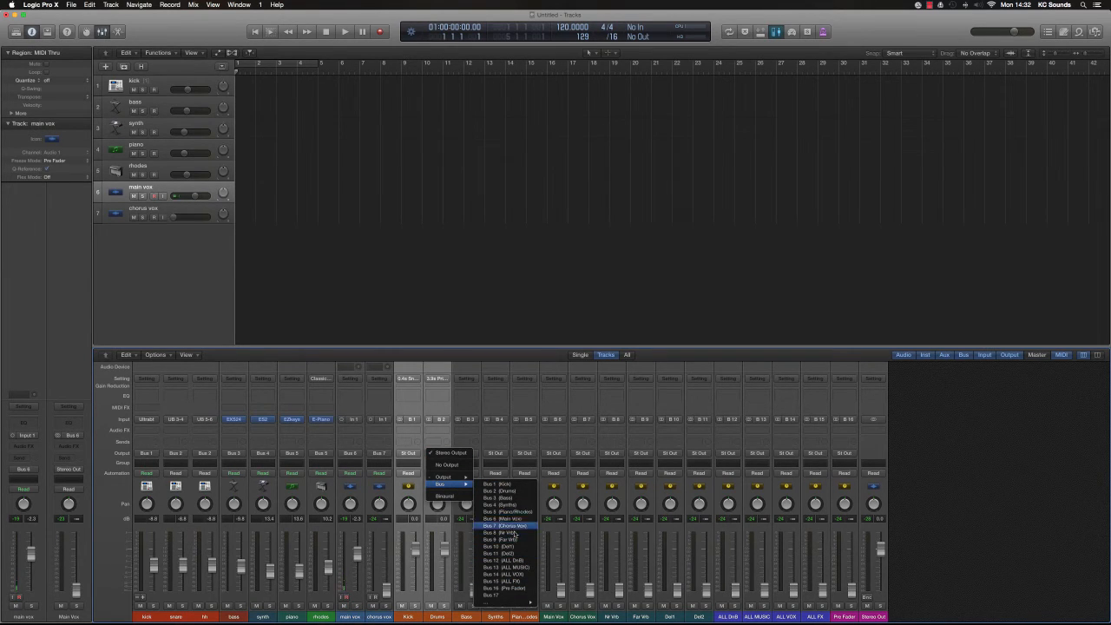
{"action": "left_click", "coordinate": [516, 561]}
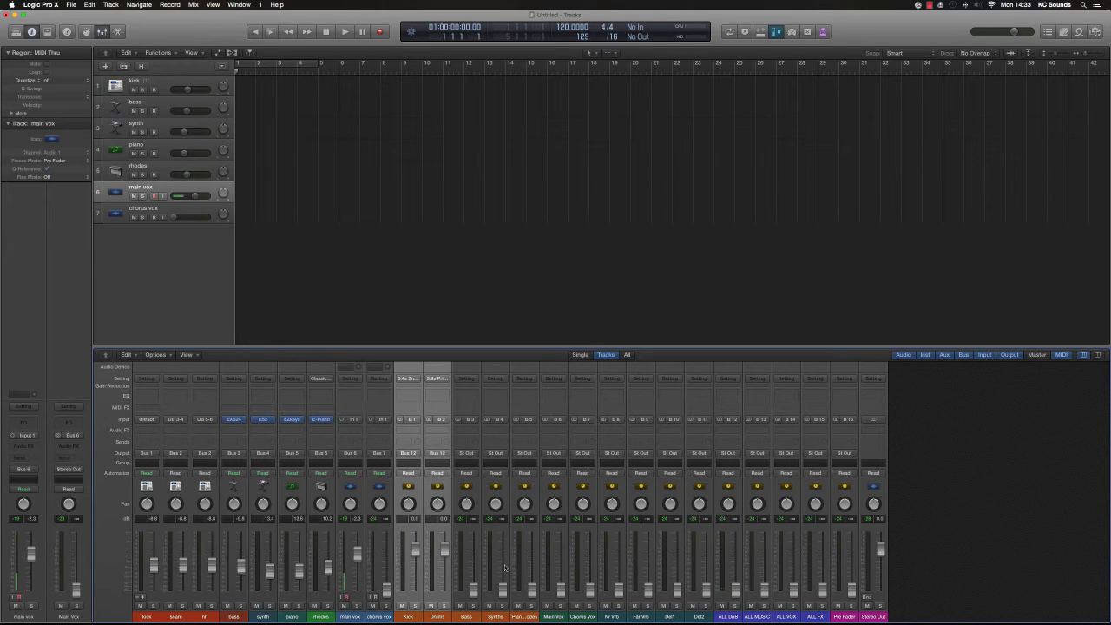
- Route the Bass aux channel's output to Bus 12 (ALL DnB)
{"action": "left_click", "coordinate": [474, 615]}
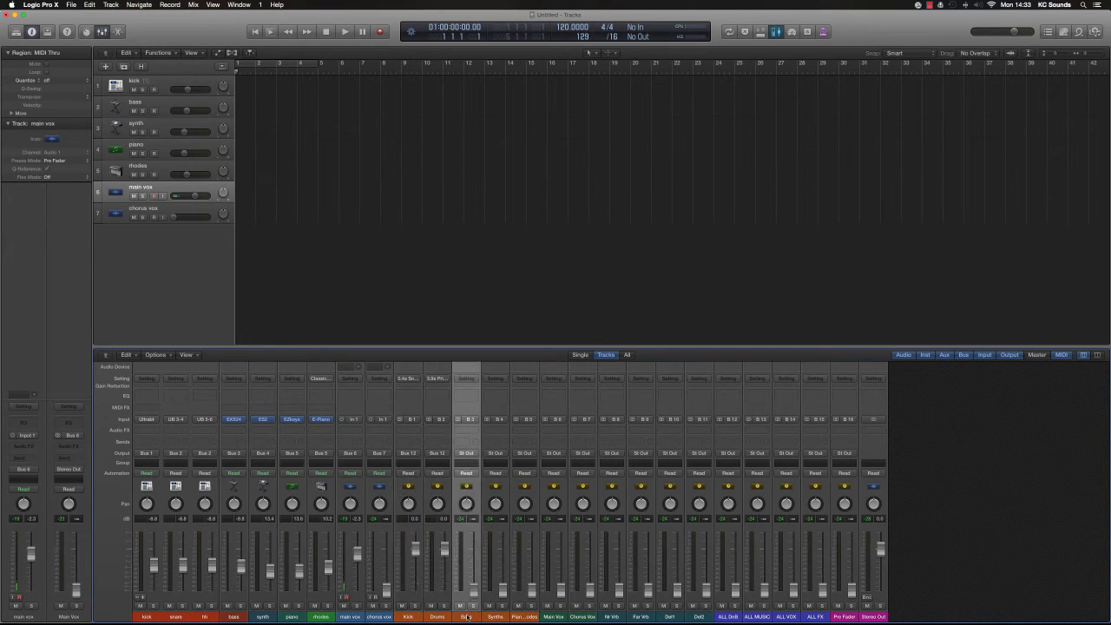
{"action": "left_click", "coordinate": [478, 454]}
{"action": "mouse_move", "coordinate": [484, 485]}
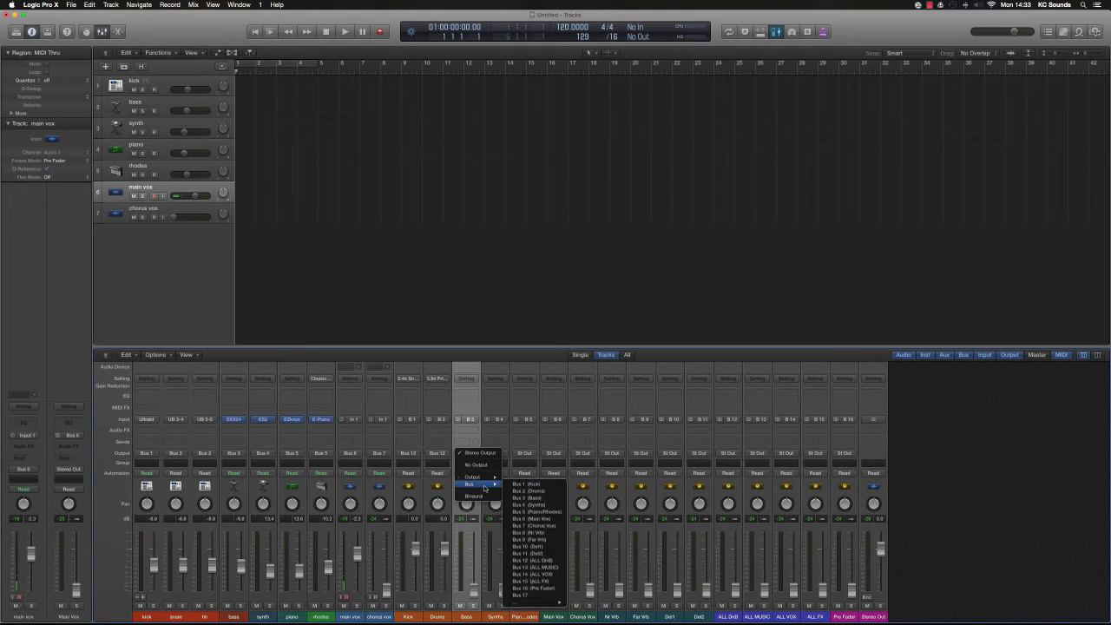
{"action": "left_click", "coordinate": [547, 554]}
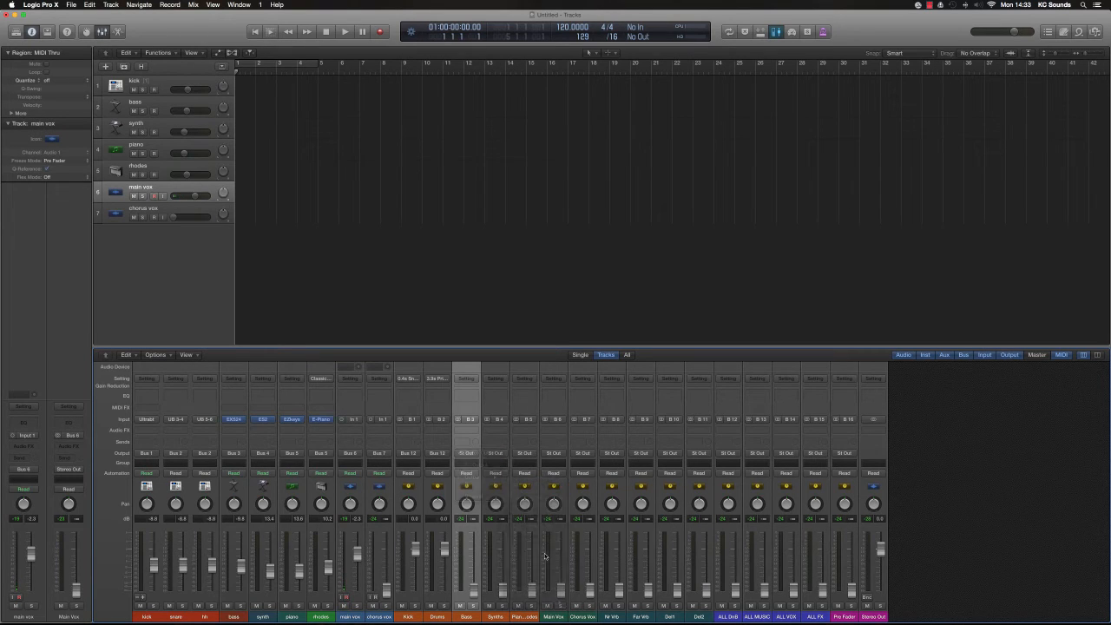
{"action": "left_click", "coordinate": [477, 457]}
{"action": "mouse_move", "coordinate": [476, 483]}
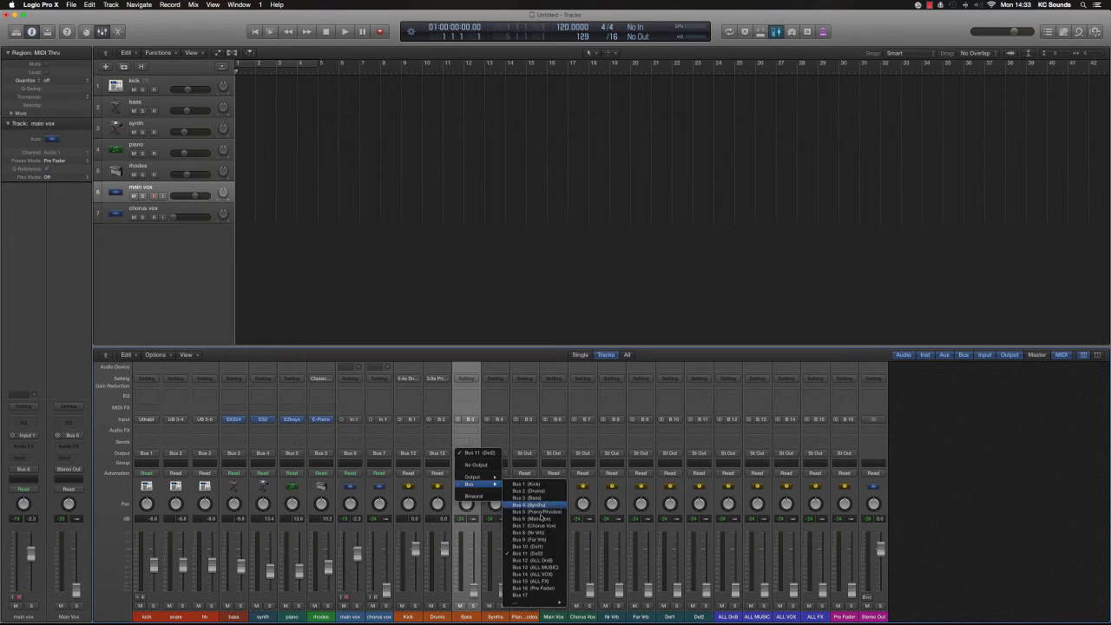
{"action": "left_click", "coordinate": [547, 561]}
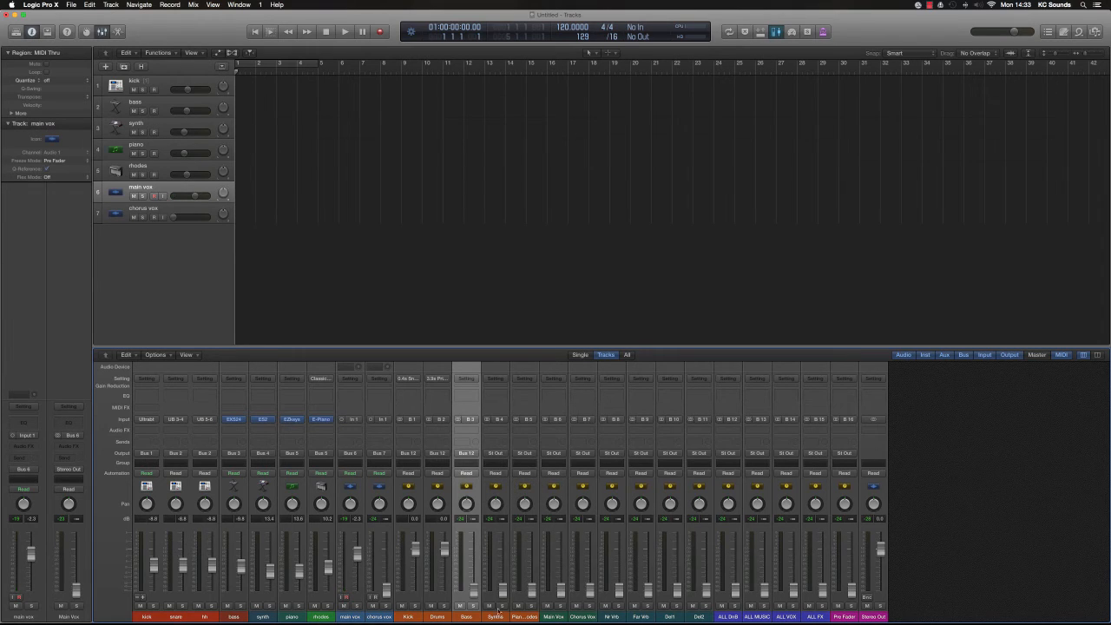
- Route the outputs of the Synths and Piano/Rhodes aux channels to Bus 13 (ALL MUSIC)
{"action": "left_click_drag", "start_coordinate": [494, 614], "coordinate": [524, 614]}
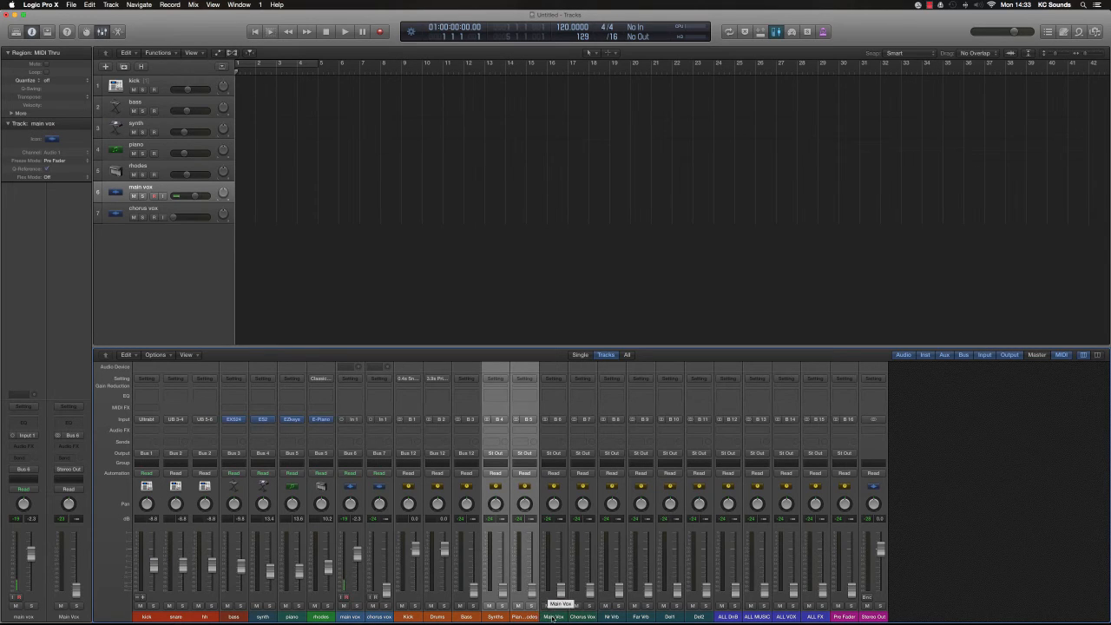
{"action": "left_click", "coordinate": [501, 453]}
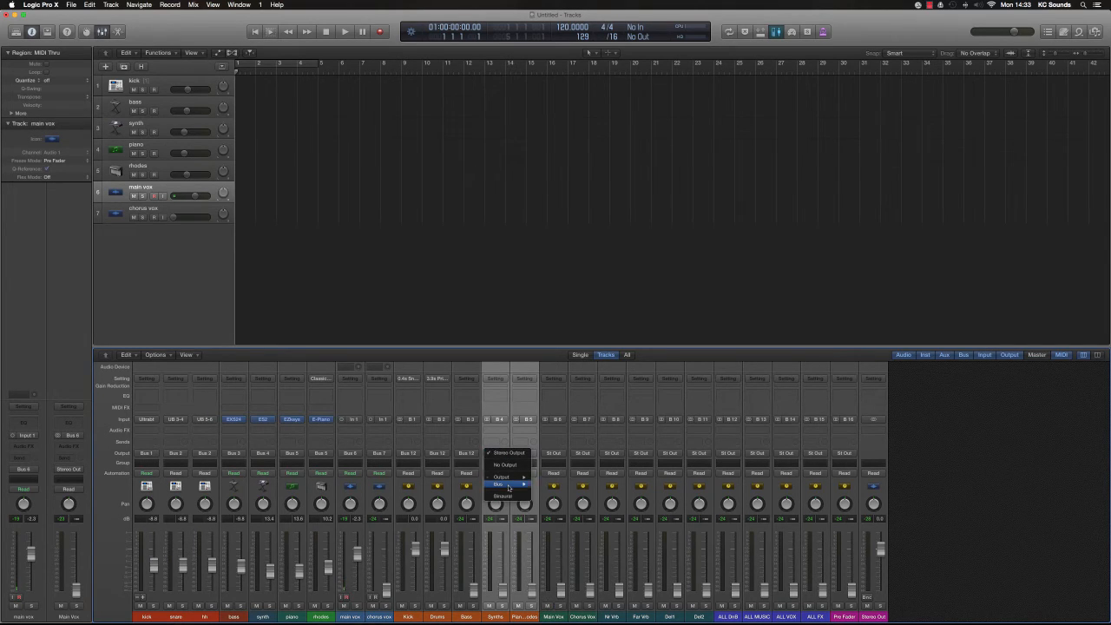
{"action": "mouse_move", "coordinate": [505, 484]}
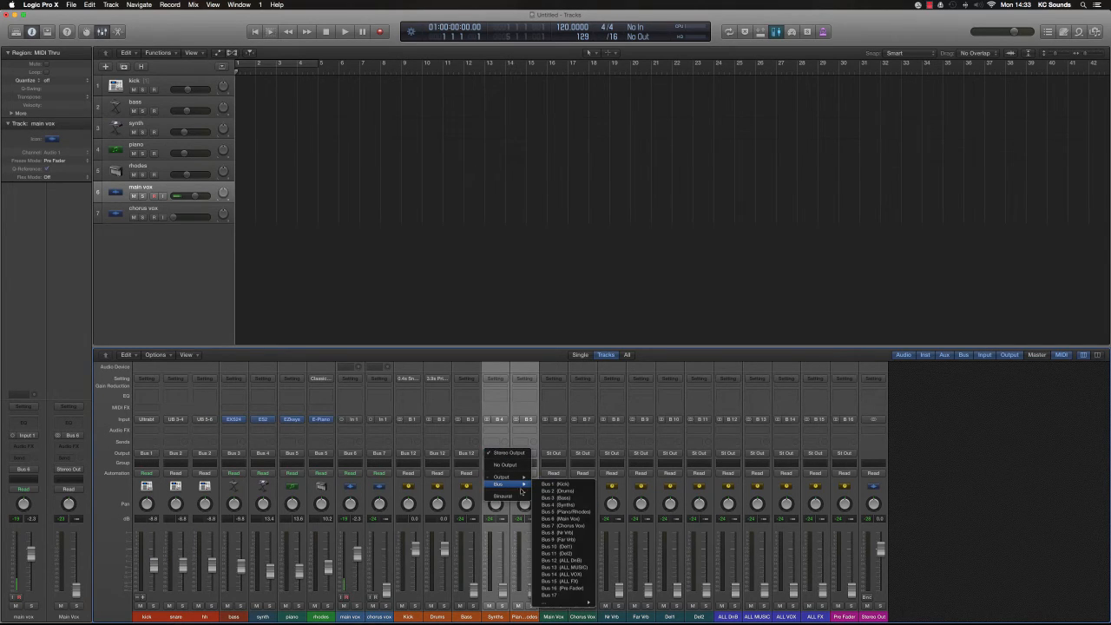
{"action": "left_click", "coordinate": [580, 568]}
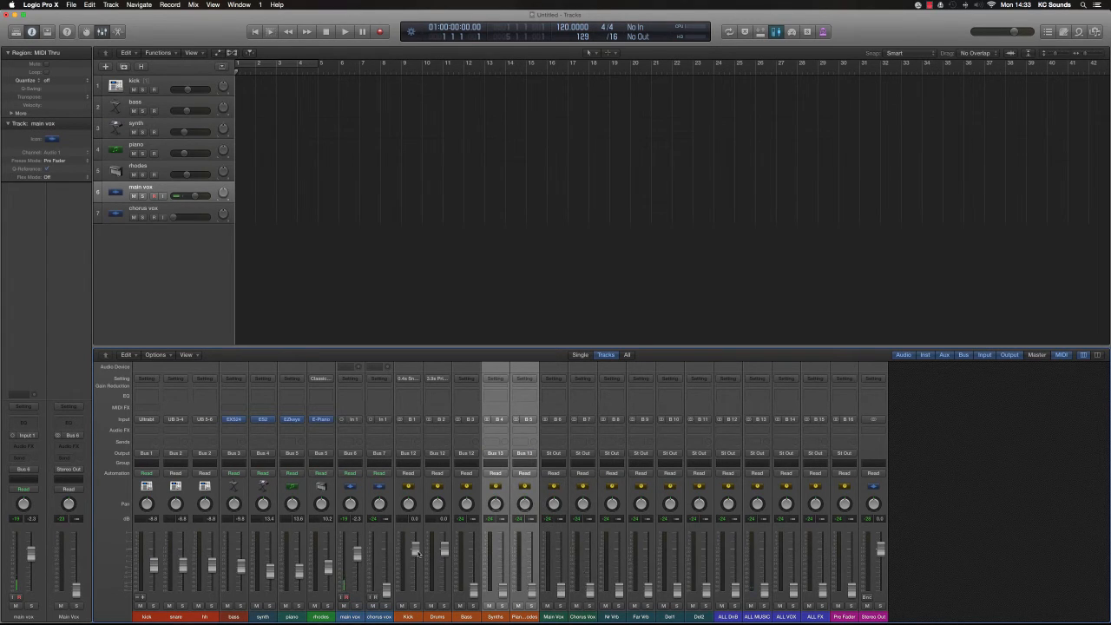
- Pull the Kick and Drums aux faders fully down and raise the piano channel's fader to about -4.5 dB
{"action": "left_click_drag", "start_coordinate": [439, 616], "coordinate": [417, 617]}
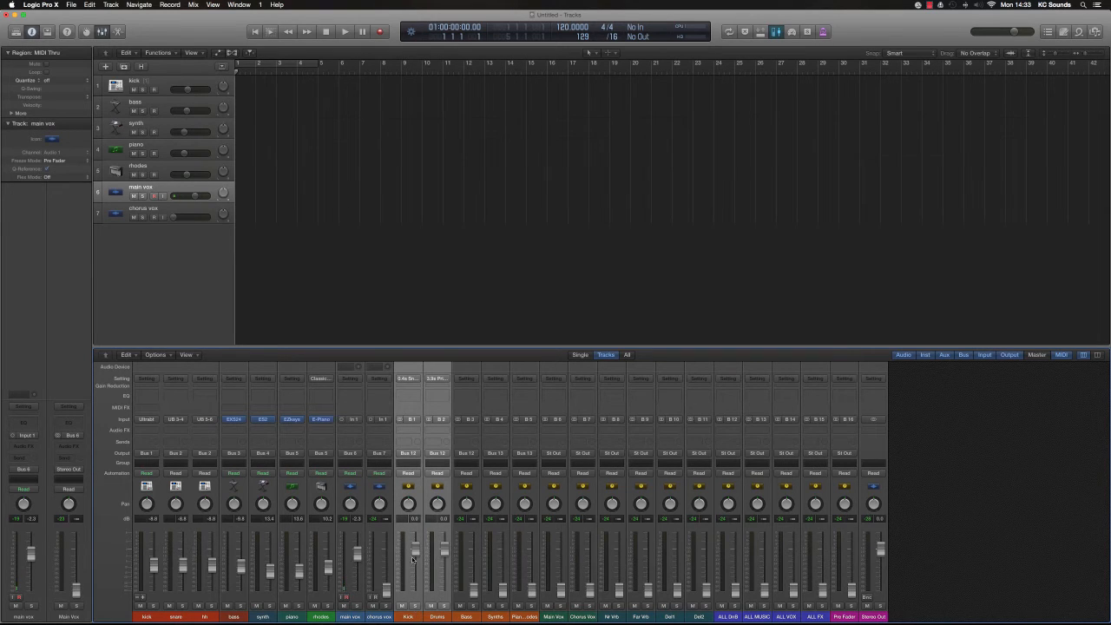
{"action": "left_click_drag", "start_coordinate": [415, 550], "coordinate": [413, 624]}
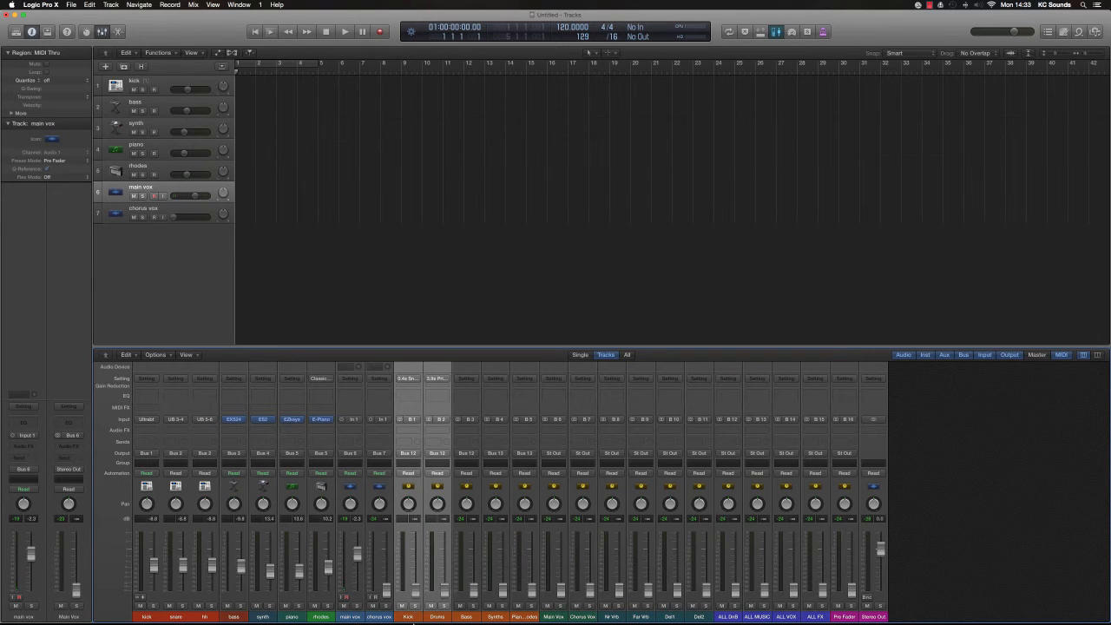
{"action": "left_click", "coordinate": [292, 616]}
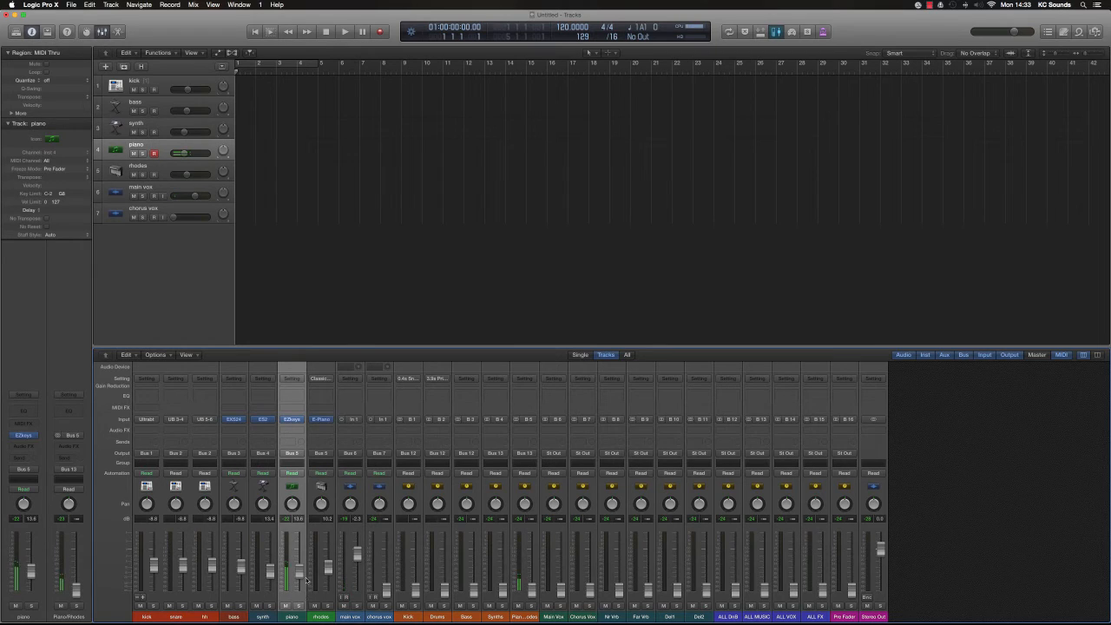
{"action": "left_click_drag", "start_coordinate": [299, 570], "coordinate": [300, 555]}
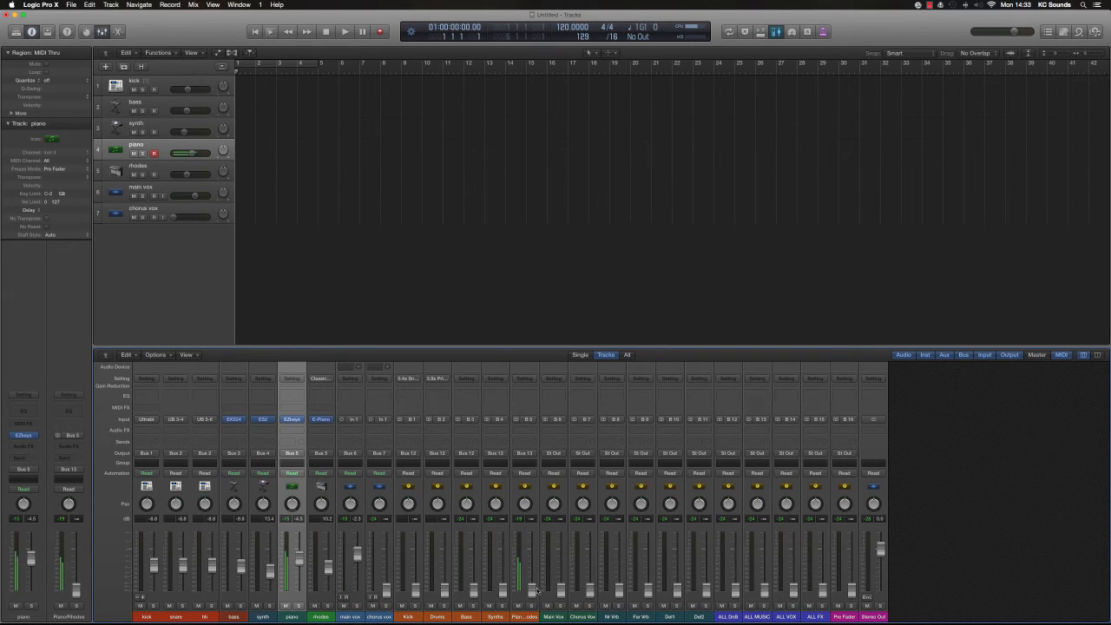
- Try the signal path with the Piano/Rhodes aux fader at 0.0 dB and the ALL MUSIC aux fader at -0.5 dB
{"action": "left_click_drag", "start_coordinate": [531, 590], "coordinate": [532, 557]}
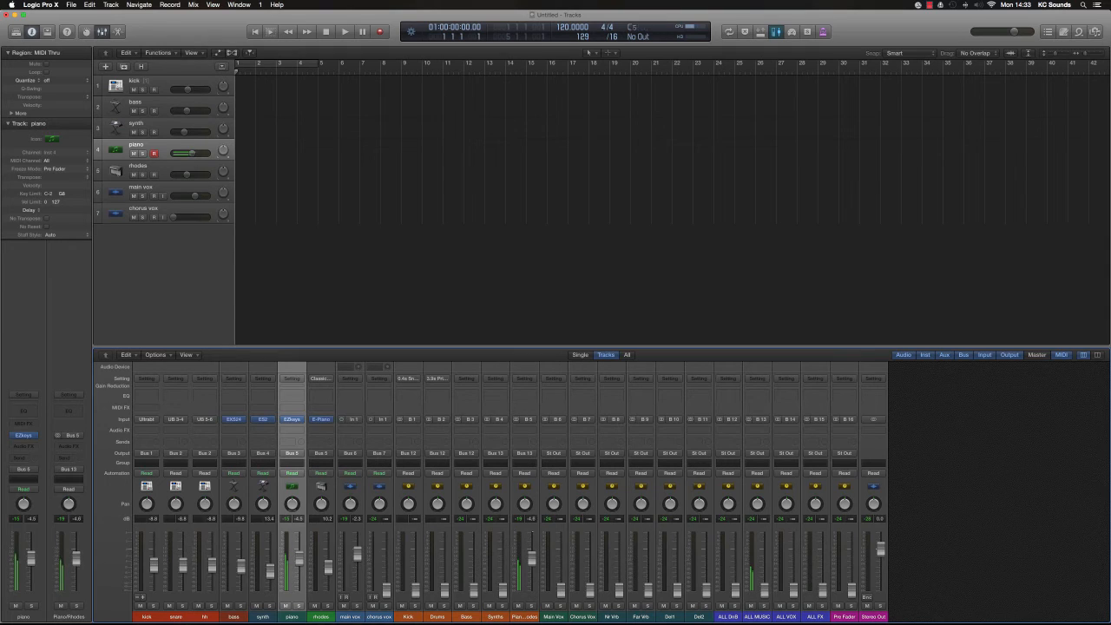
{"action": "left_click", "coordinate": [534, 568], "text": "alt"}
{"action": "left_click_drag", "start_coordinate": [765, 592], "coordinate": [765, 550]}
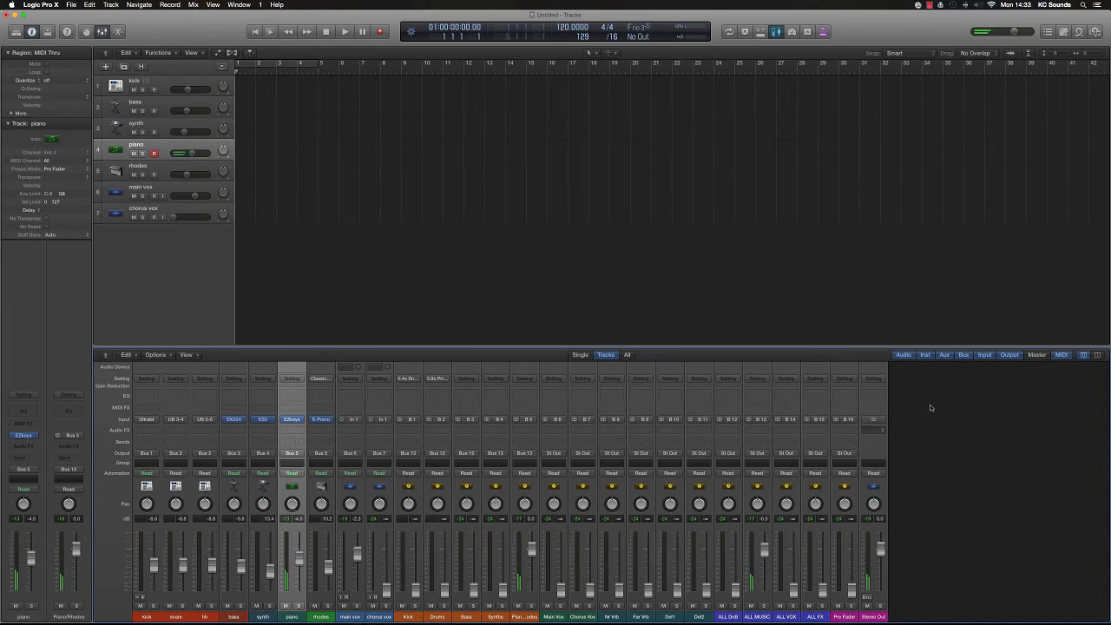
- With instrument channels temporarily hidden, try different Piano/Rhodes and ALL MUSIC aux levels, ending with both faders fully down
{"action": "left_click", "coordinate": [927, 355]}
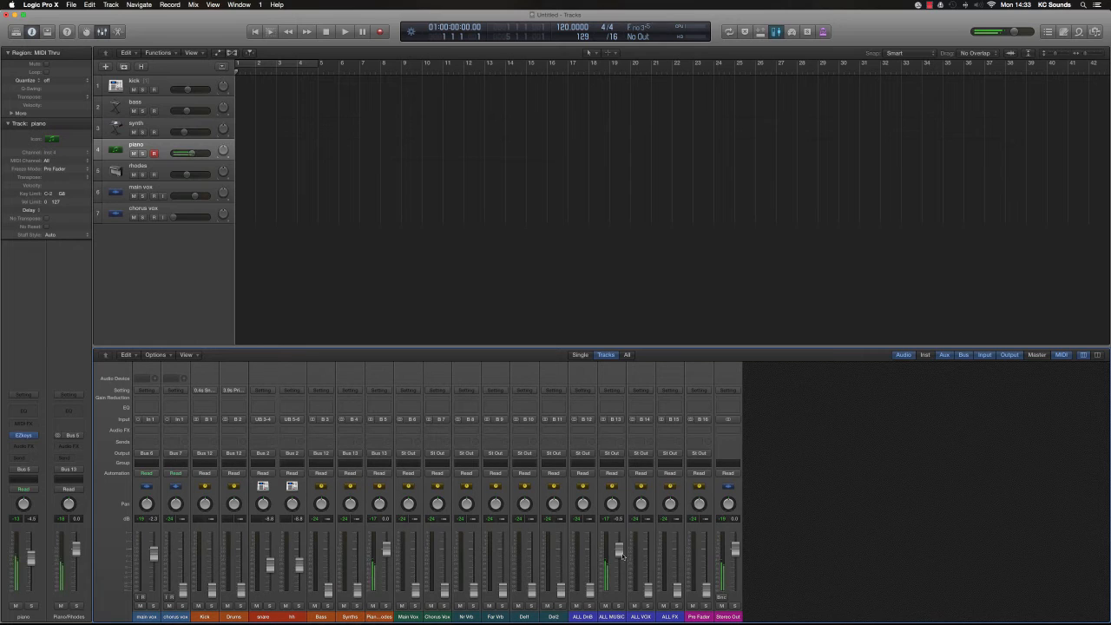
{"action": "left_click_drag", "start_coordinate": [621, 555], "coordinate": [617, 582]}
{"action": "mouse_move", "coordinate": [387, 549]}
{"action": "left_mouse_down"}
{"action": "mouse_move", "coordinate": [386, 568]}
{"action": "mouse_move", "coordinate": [386, 555]}
{"action": "left_mouse_up"}
{"action": "left_click_drag", "start_coordinate": [620, 565], "coordinate": [620, 554]}
{"action": "left_click_drag", "start_coordinate": [387, 551], "coordinate": [386, 591]}
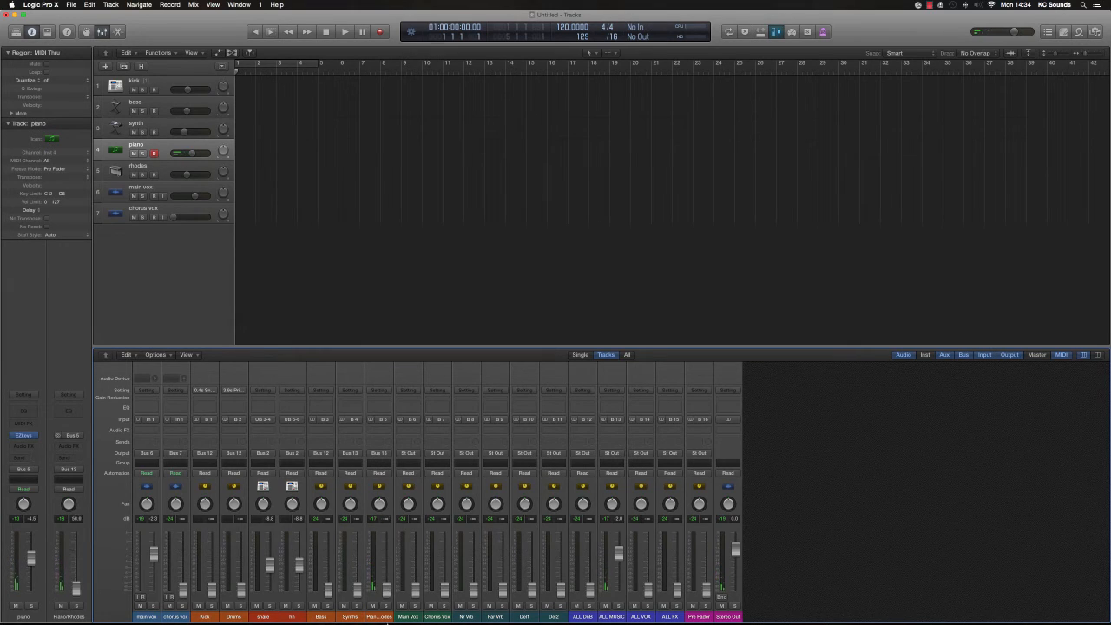
{"action": "left_click_drag", "start_coordinate": [619, 554], "coordinate": [620, 590]}
{"action": "left_click", "coordinate": [926, 355]}
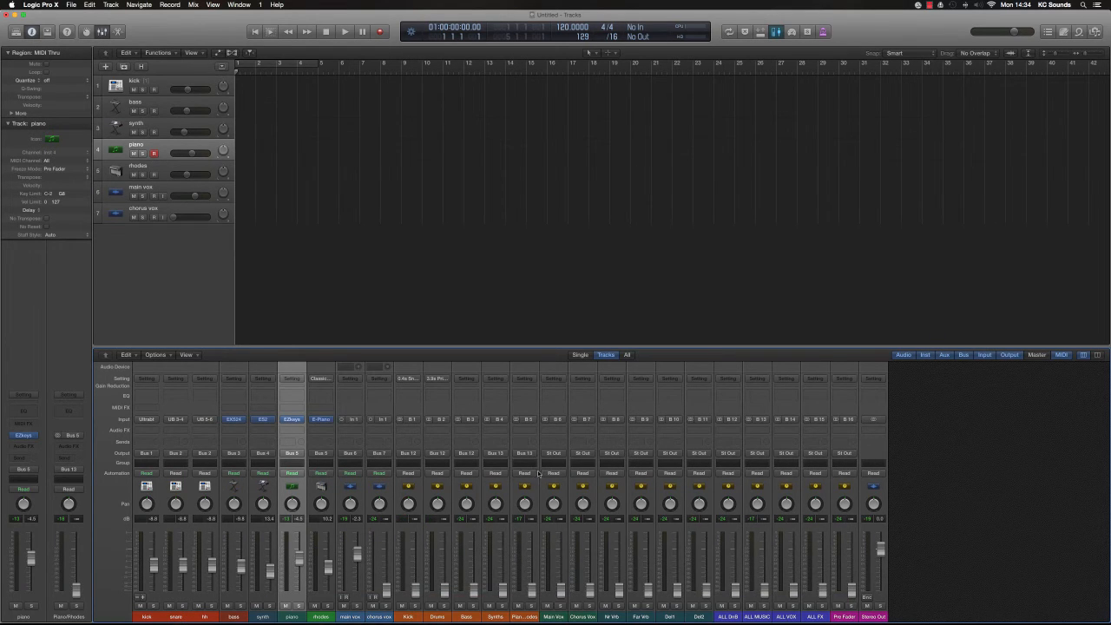
- Route the outputs of the Main Vox and Chorus Vox aux channels to Bus 14 (ALL VOX)
{"action": "left_click_drag", "start_coordinate": [562, 617], "coordinate": [576, 616]}
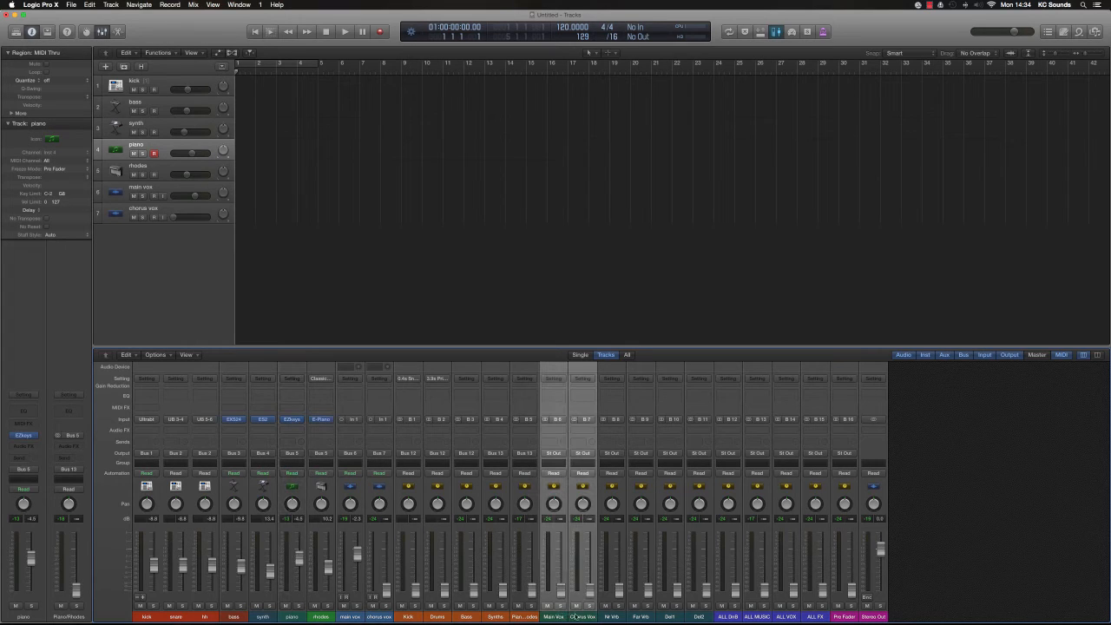
{"action": "left_click", "coordinate": [561, 617]}
{"action": "left_click", "coordinate": [560, 457]}
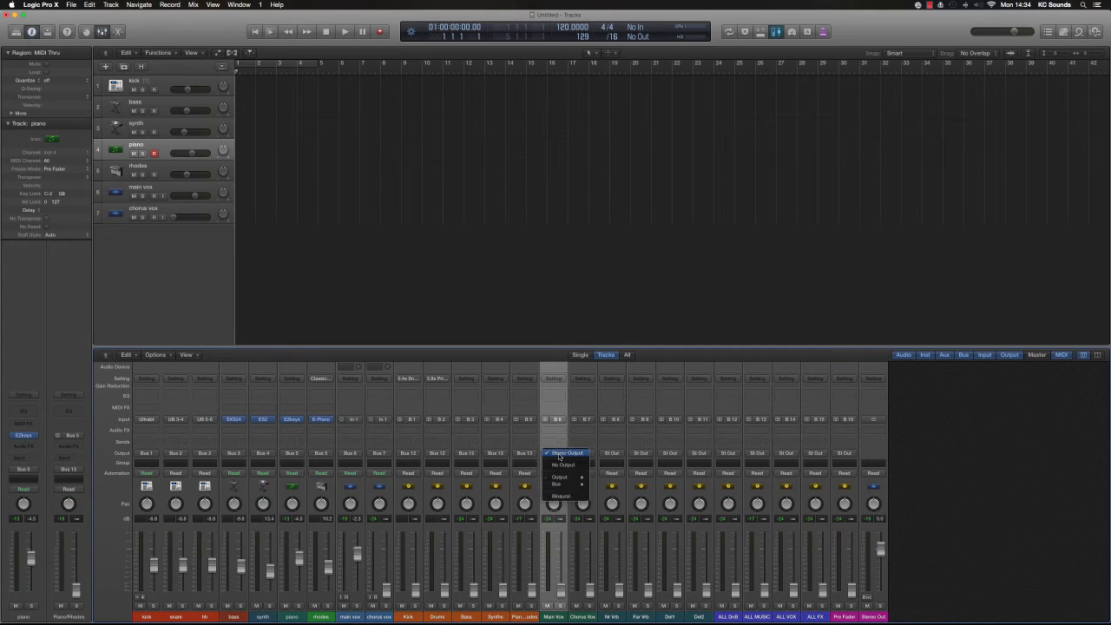
{"action": "left_click", "coordinate": [560, 455]}
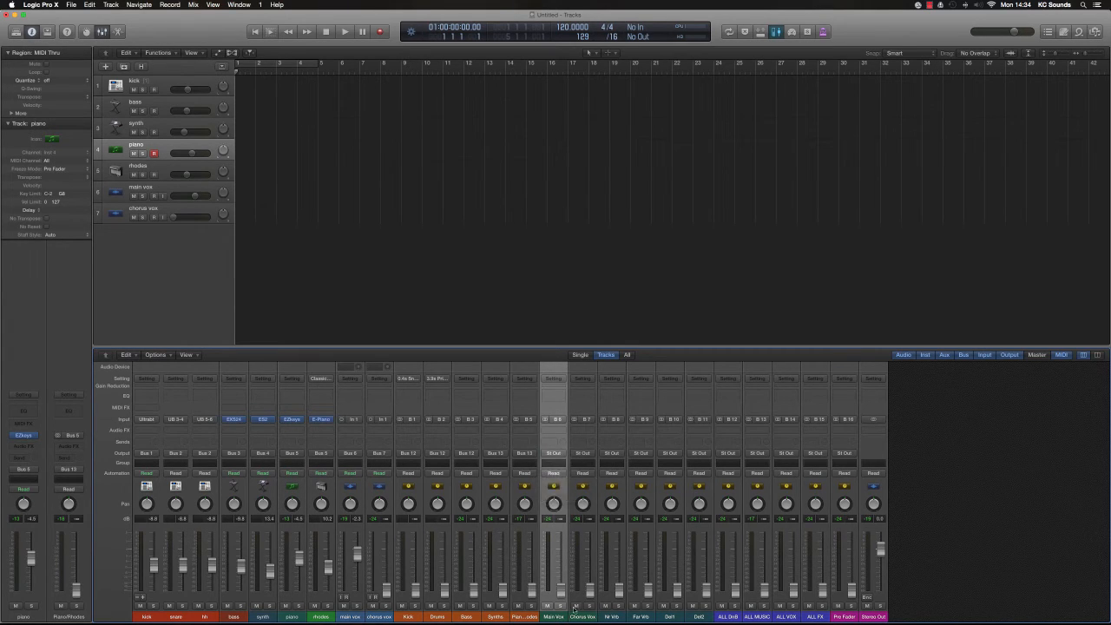
{"action": "left_click_drag", "start_coordinate": [578, 616], "coordinate": [558, 617]}
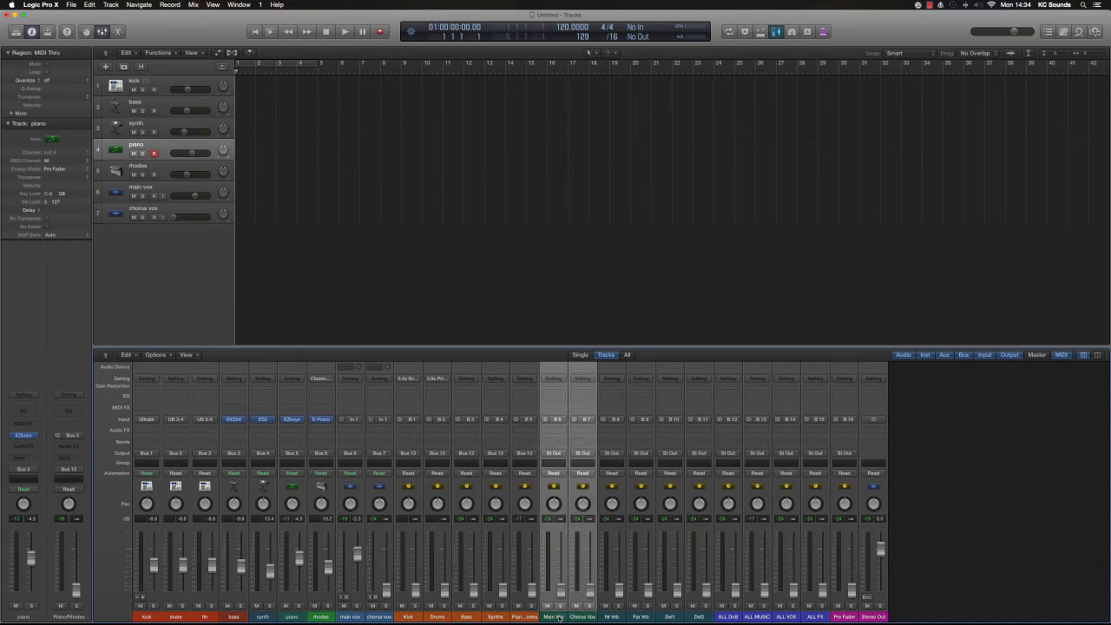
{"action": "left_click", "coordinate": [563, 456]}
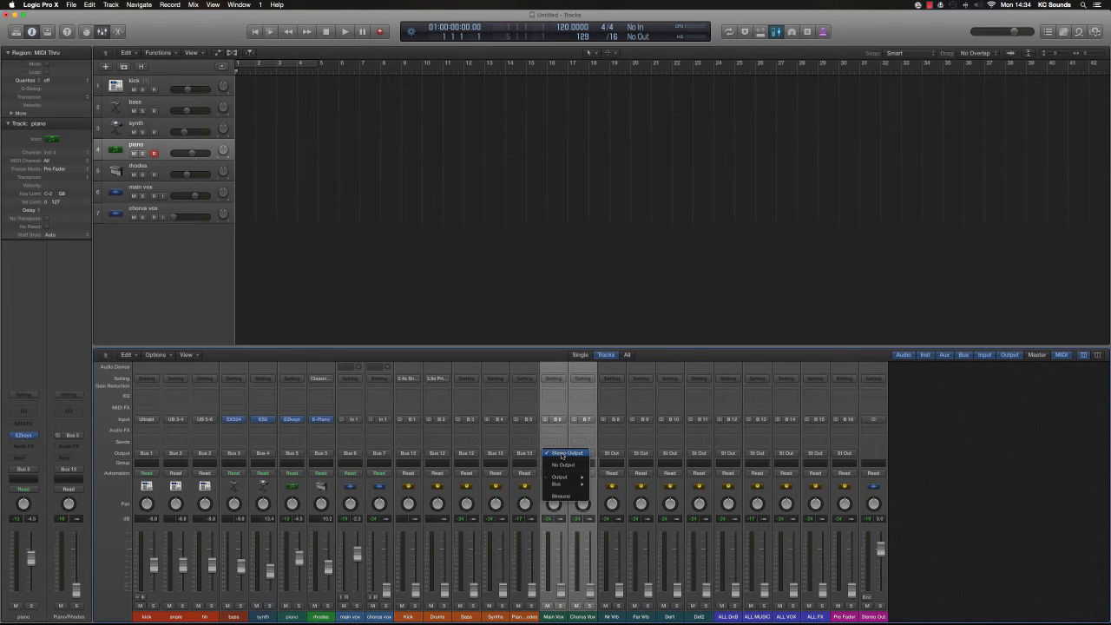
{"action": "mouse_move", "coordinate": [574, 487]}
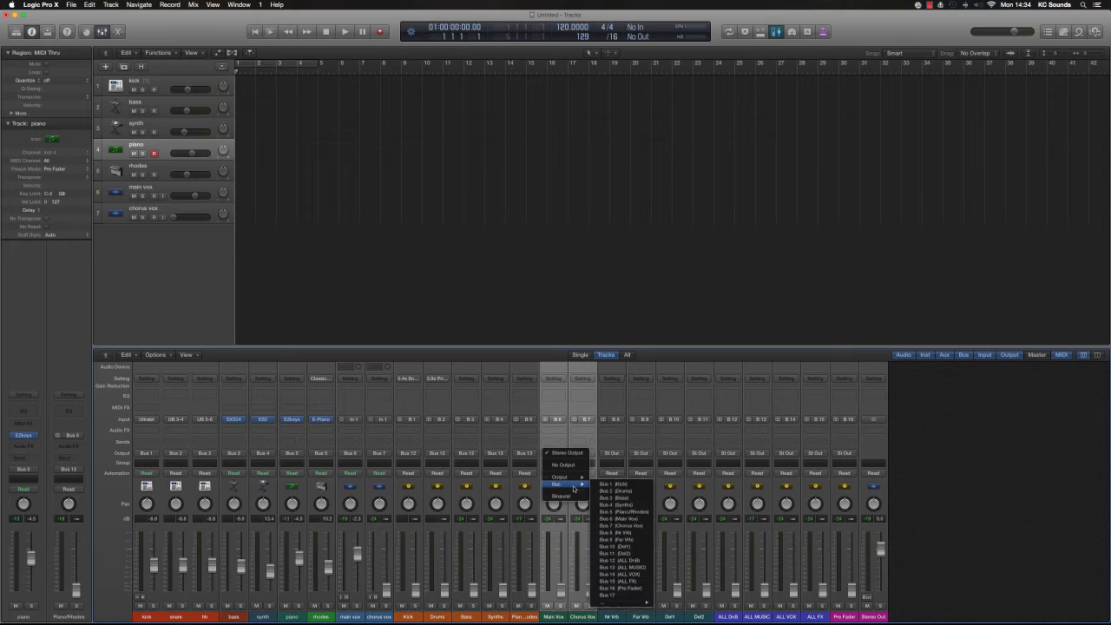
{"action": "left_click", "coordinate": [627, 574]}
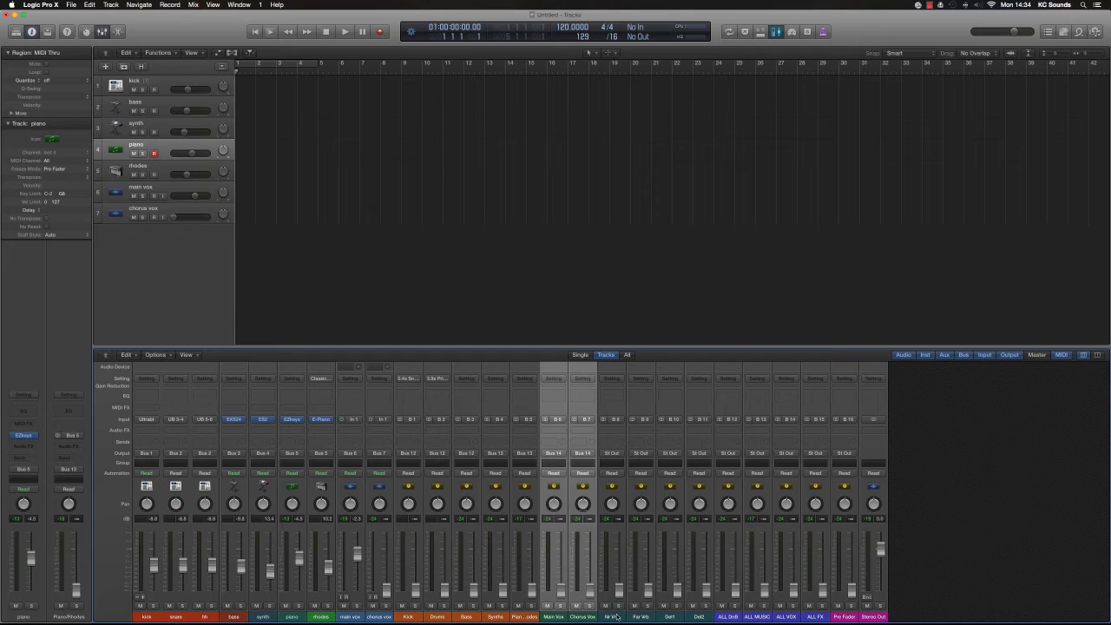
{"action": "left_click_drag", "start_coordinate": [617, 617], "coordinate": [694, 618]}
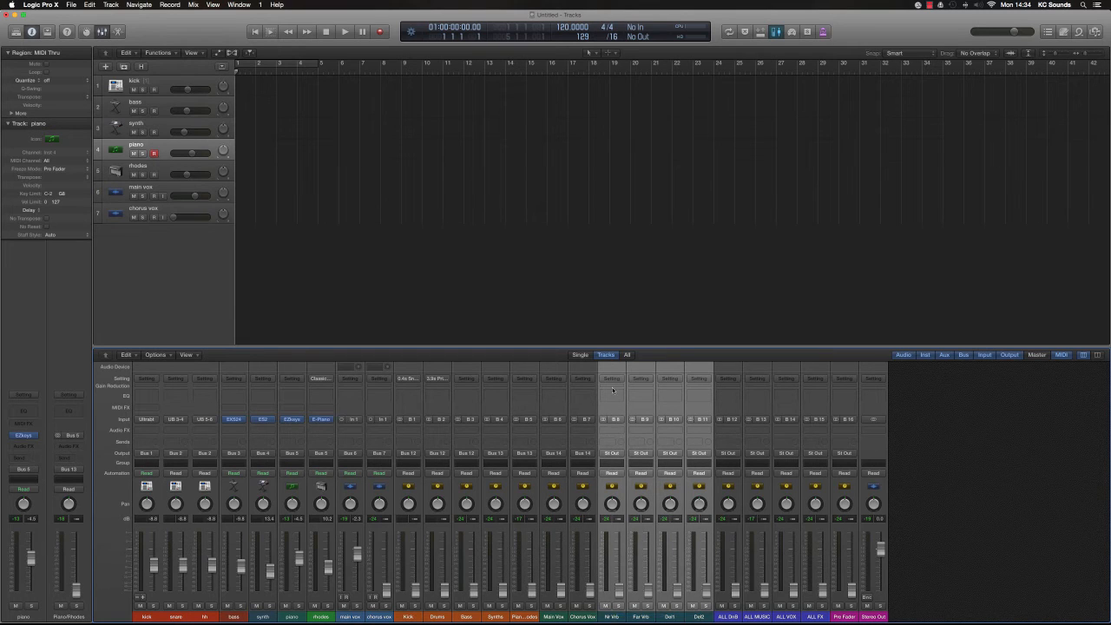
{"action": "left_click", "coordinate": [547, 617]}
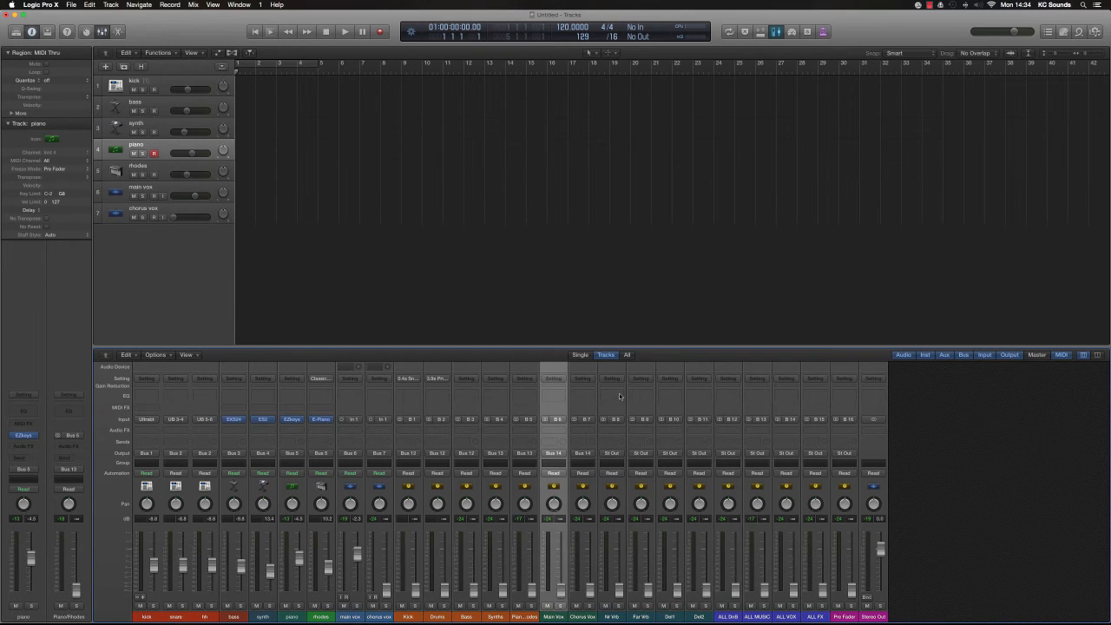
{"action": "left_click", "coordinate": [621, 396]}
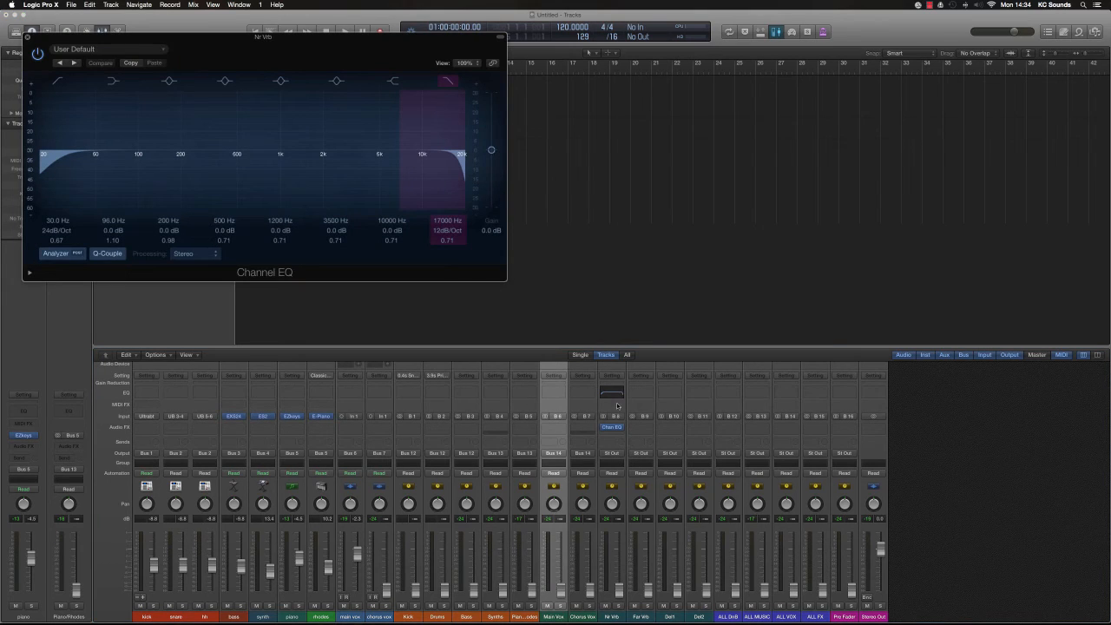
{"action": "left_click", "coordinate": [619, 427]}
{"action": "left_click", "coordinate": [619, 430]}
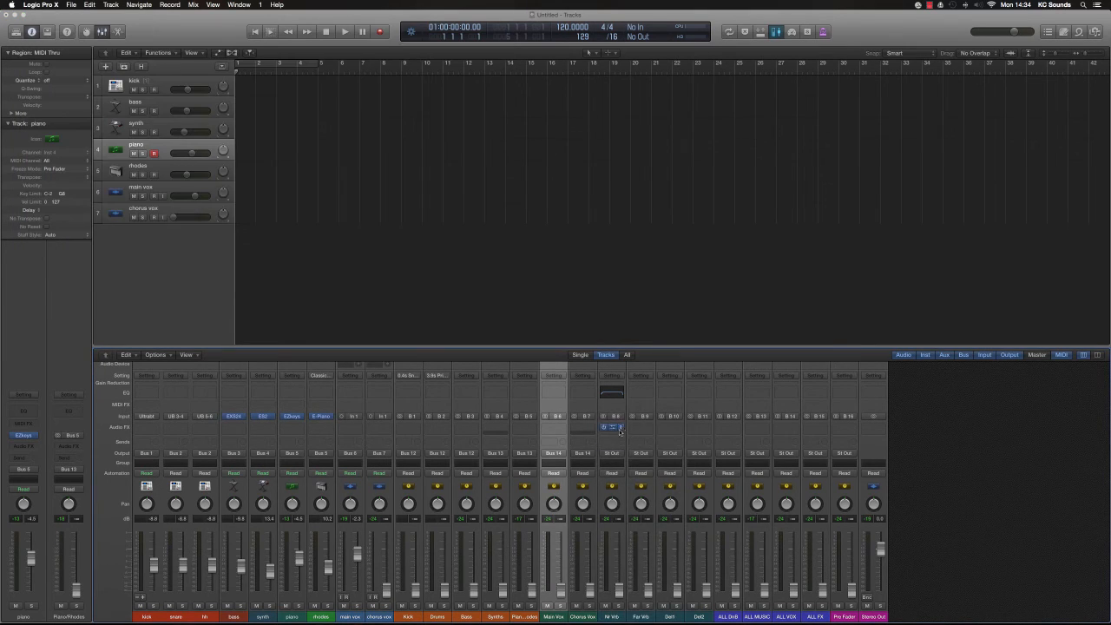
- Insert a PlatinumVerb reverb on the Nr Vrb aux and copy it to the Far Vrb aux
{"action": "left_click", "coordinate": [619, 430]}
{"action": "mouse_move", "coordinate": [642, 559]}
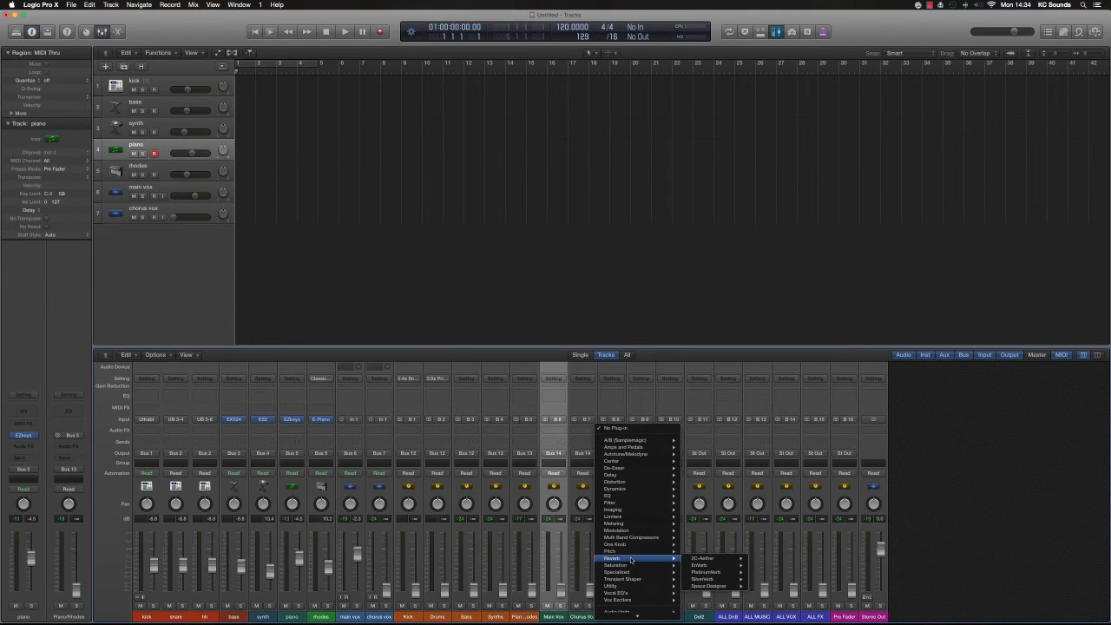
{"action": "left_click", "coordinate": [765, 573]}
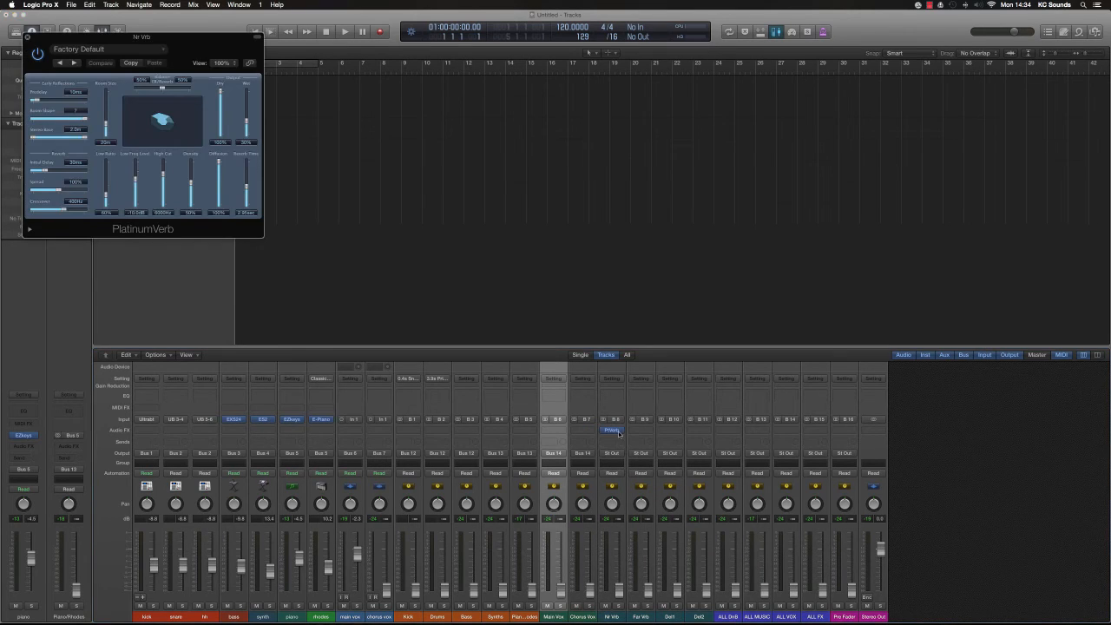
{"action": "left_click_drag", "start_coordinate": [613, 428], "coordinate": [642, 427]}
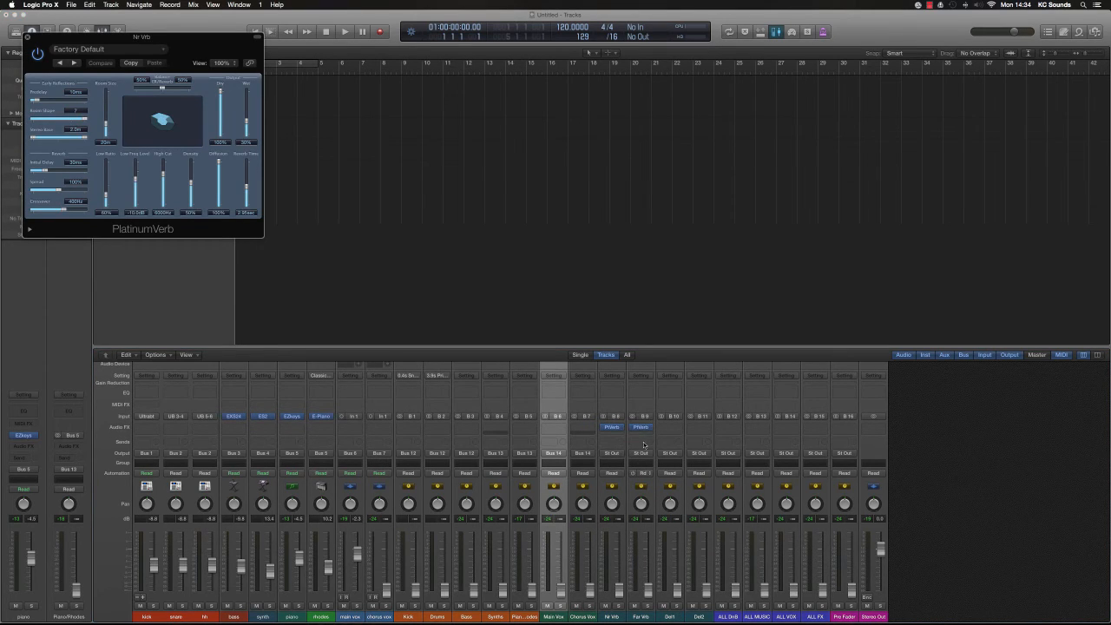
- Try a send from the piano channel to Bus 8 (Nr Vrb)
{"action": "left_click", "coordinate": [285, 599]}
{"action": "left_click", "coordinate": [291, 441]}
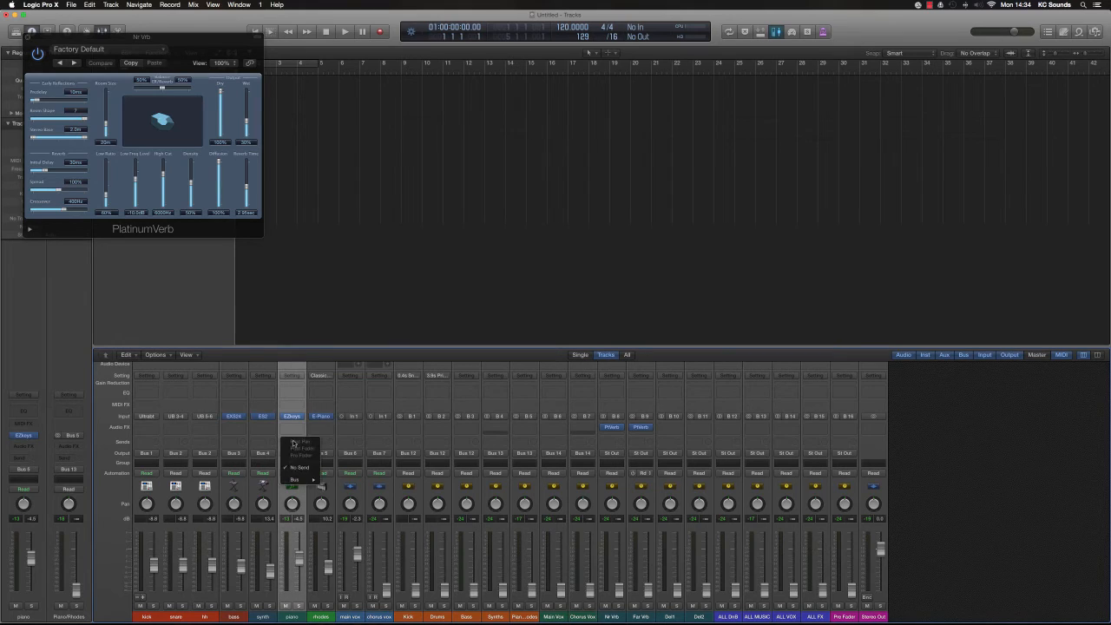
{"action": "mouse_move", "coordinate": [297, 480]}
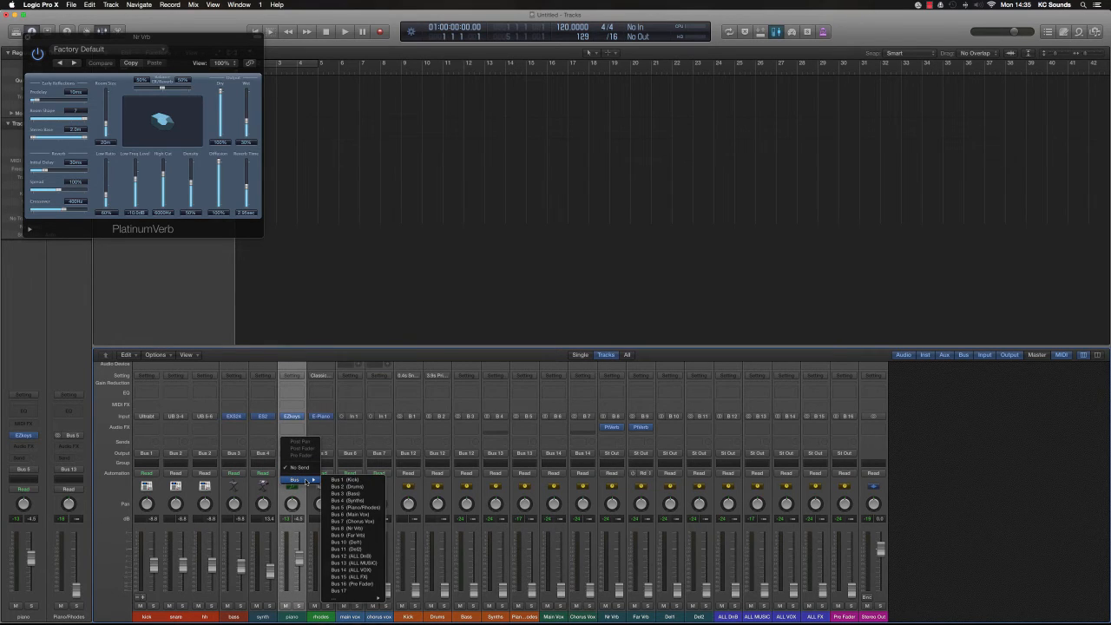
{"action": "left_click", "coordinate": [360, 529]}
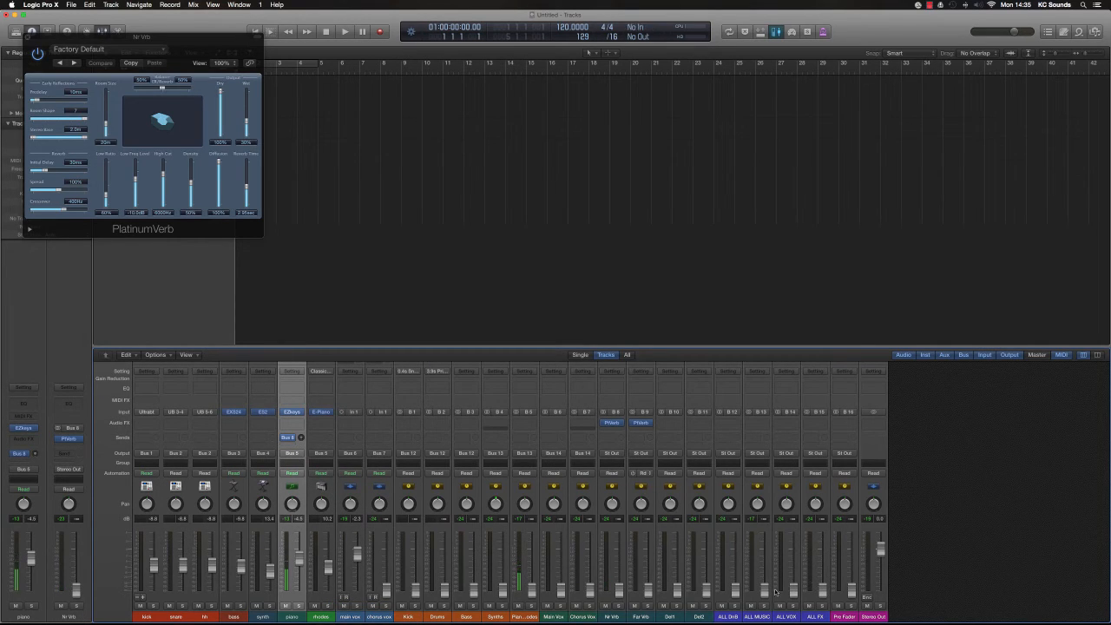
- Raise the ALL MUSIC fader to -4.4 dB, Piano/Rhodes to -8.0 dB and Nr Vrb to about -0.2 dB, turning up the piano's reverb send
{"action": "left_click_drag", "start_coordinate": [764, 588], "coordinate": [763, 532]}
{"action": "left_click_drag", "start_coordinate": [531, 576], "coordinate": [548, 547]}
{"action": "left_click_drag", "start_coordinate": [301, 437], "coordinate": [300, 375]}
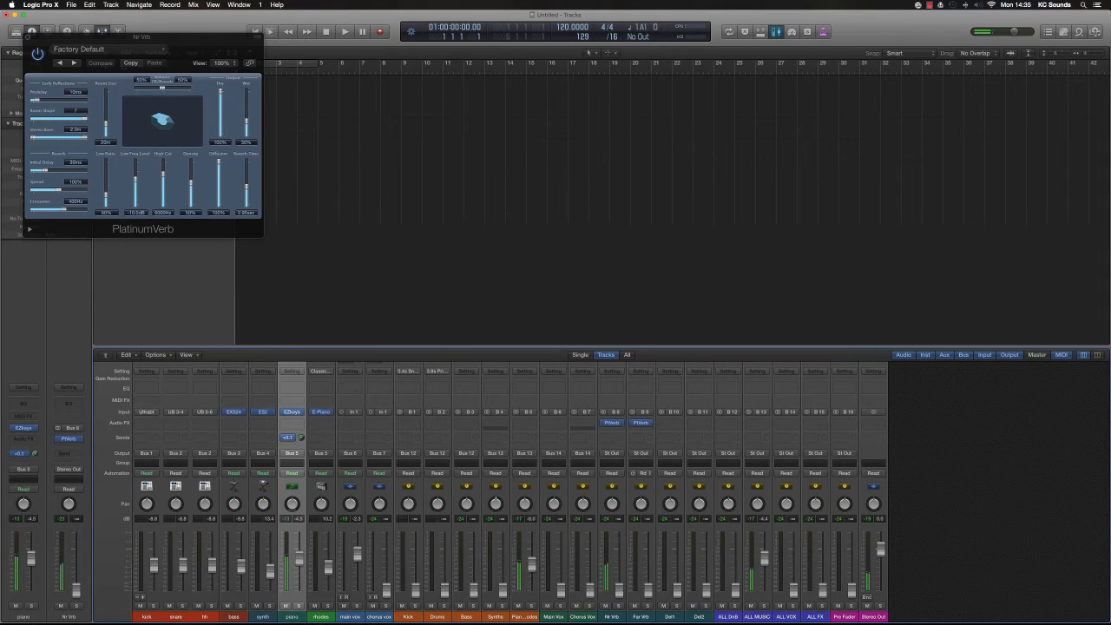
{"action": "left_click_drag", "start_coordinate": [619, 591], "coordinate": [619, 552]}
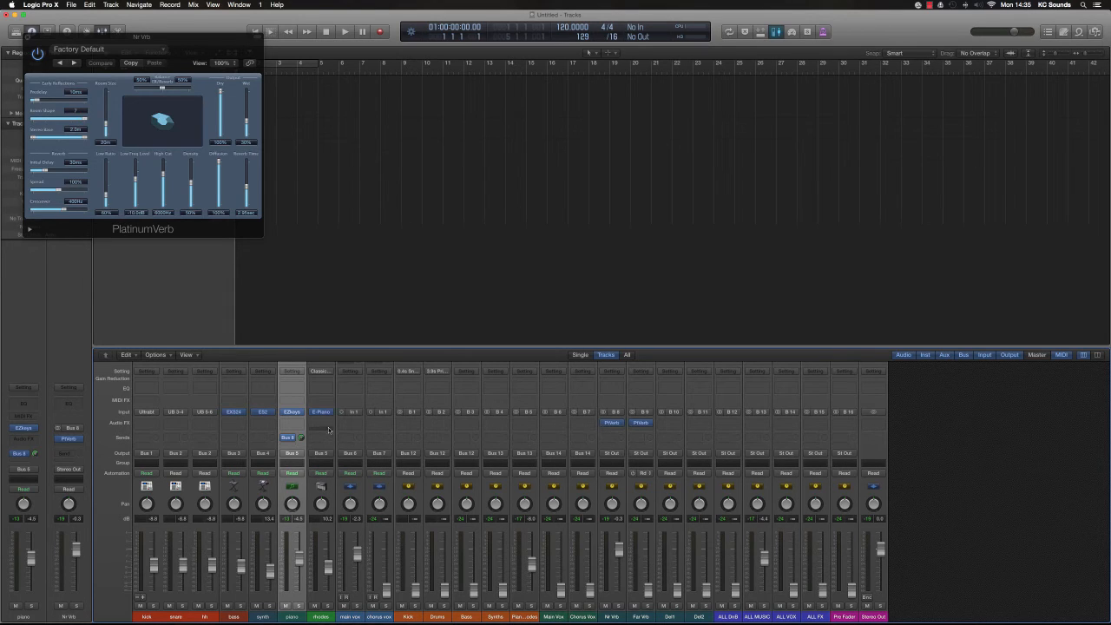
- Remove the piano channel's send to Bus 8 (Nr Vrb)
{"action": "left_click", "coordinate": [296, 438]}
{"action": "left_click", "coordinate": [298, 458]}
{"action": "left_click", "coordinate": [295, 440]}
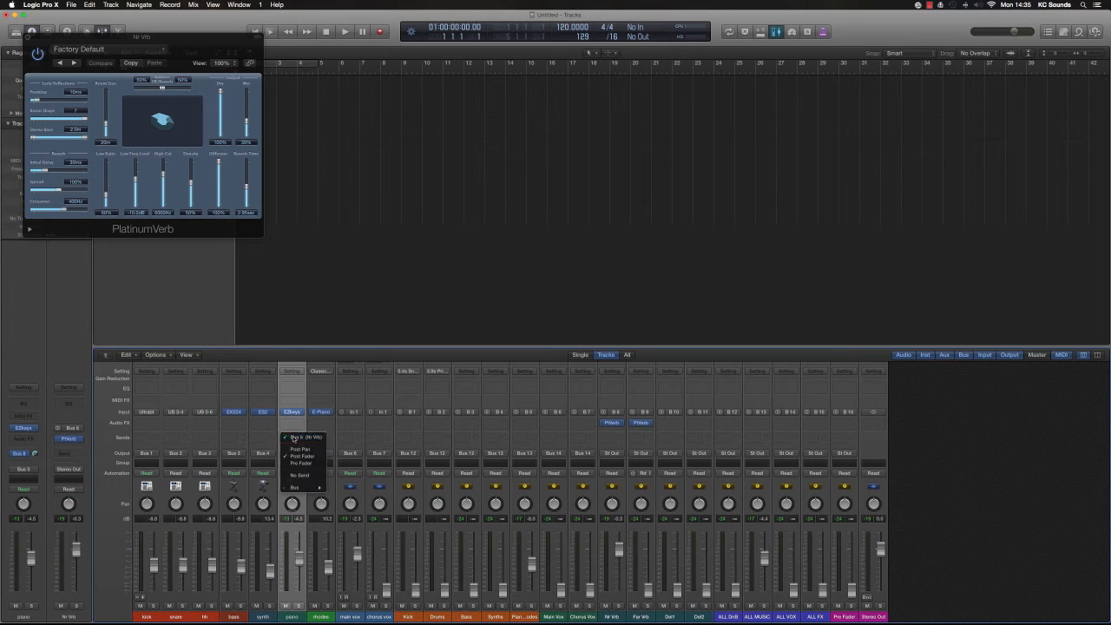
{"action": "left_click", "coordinate": [301, 476]}
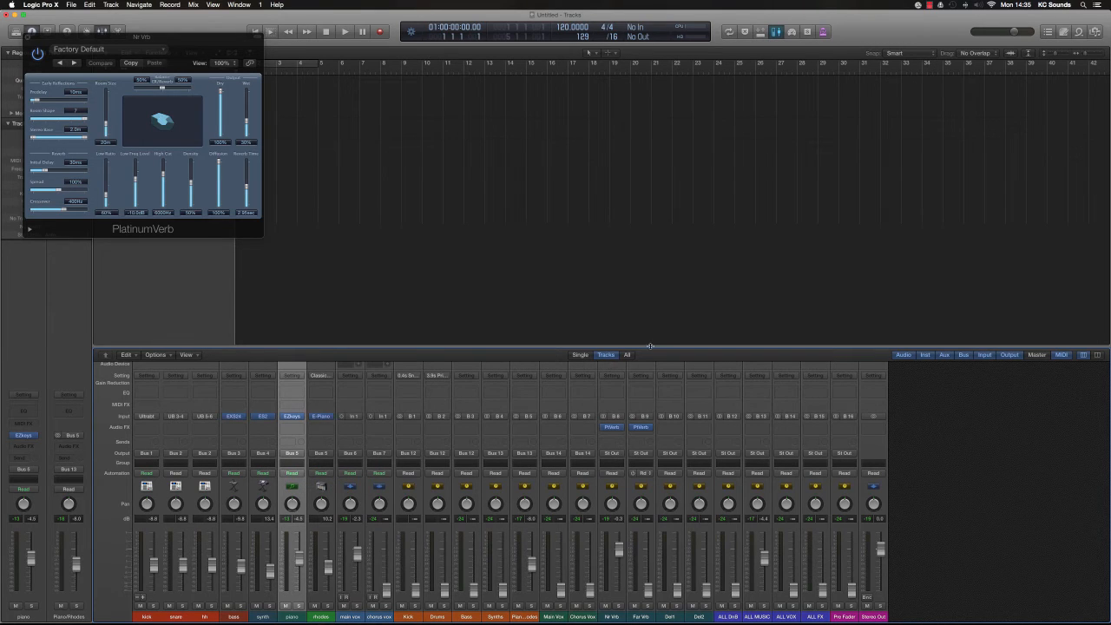
- Insert a stereo Tape Delay on the Del1 aux and copy it to the Del2 aux
{"action": "left_click_drag", "start_coordinate": [650, 346], "coordinate": [651, 300]}
{"action": "scroll", "coordinate": [650, 495], "scroll_direction": "down", "scroll_amount": 2}
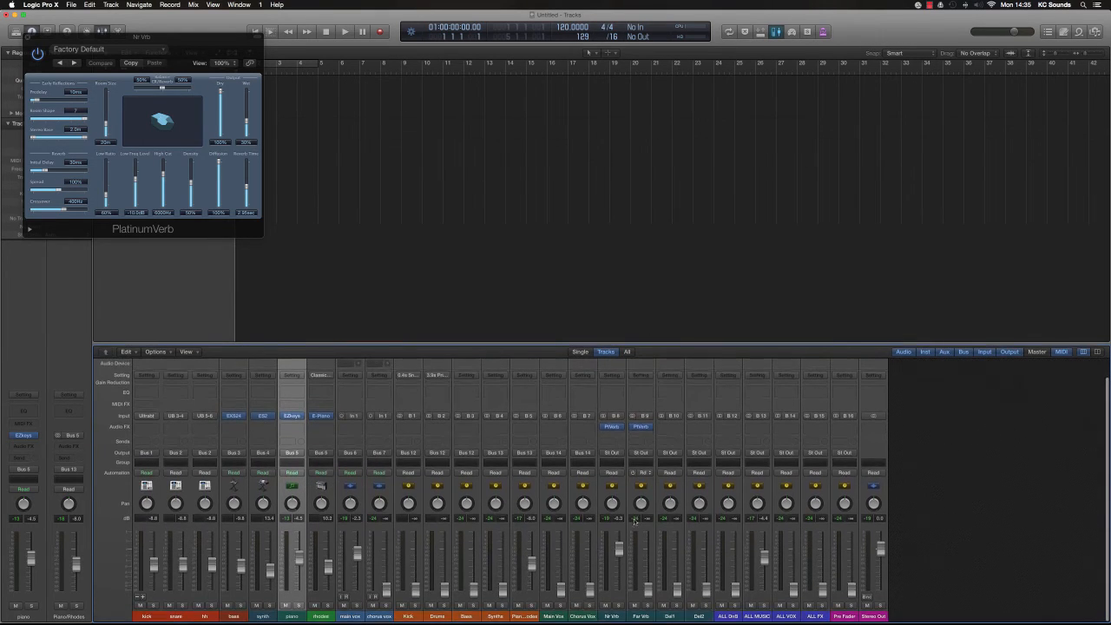
{"action": "left_click", "coordinate": [680, 428]}
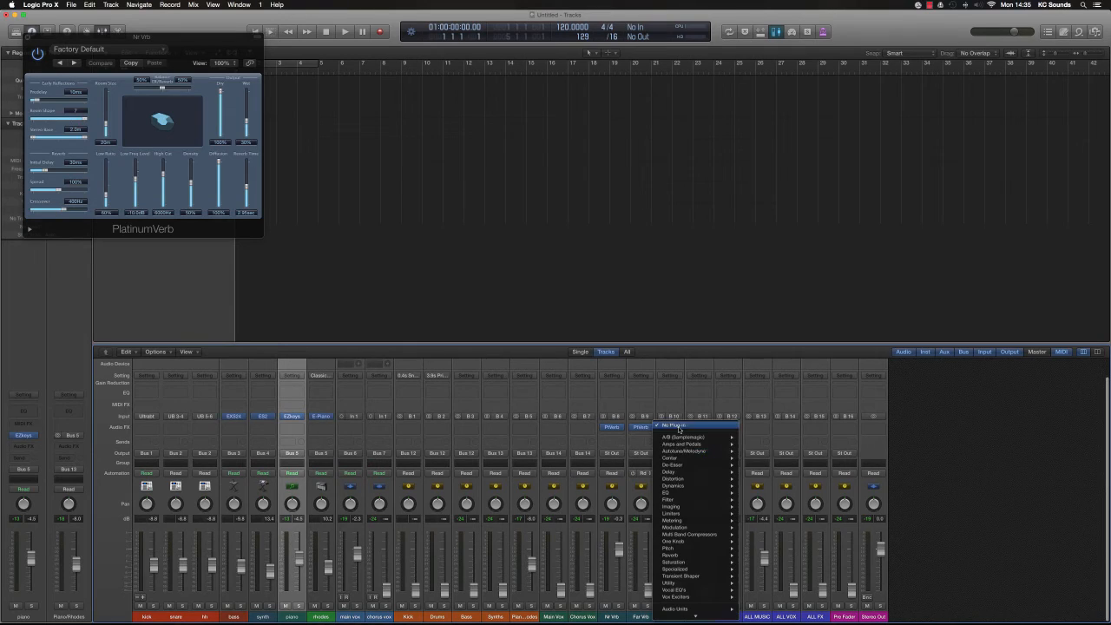
{"action": "mouse_move", "coordinate": [681, 471]}
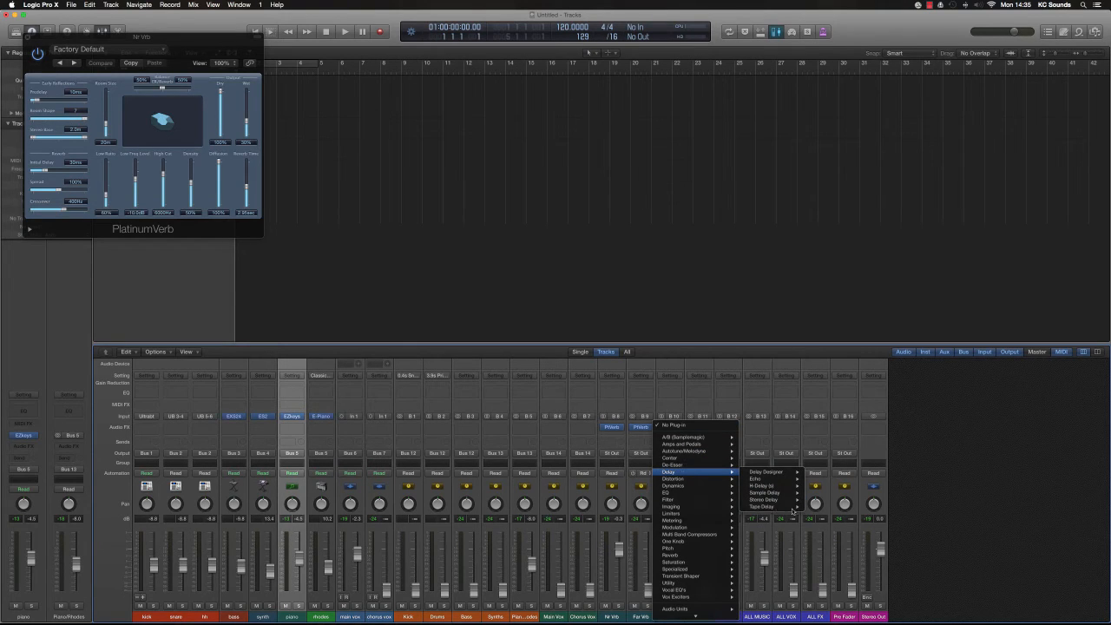
{"action": "left_click", "coordinate": [819, 507]}
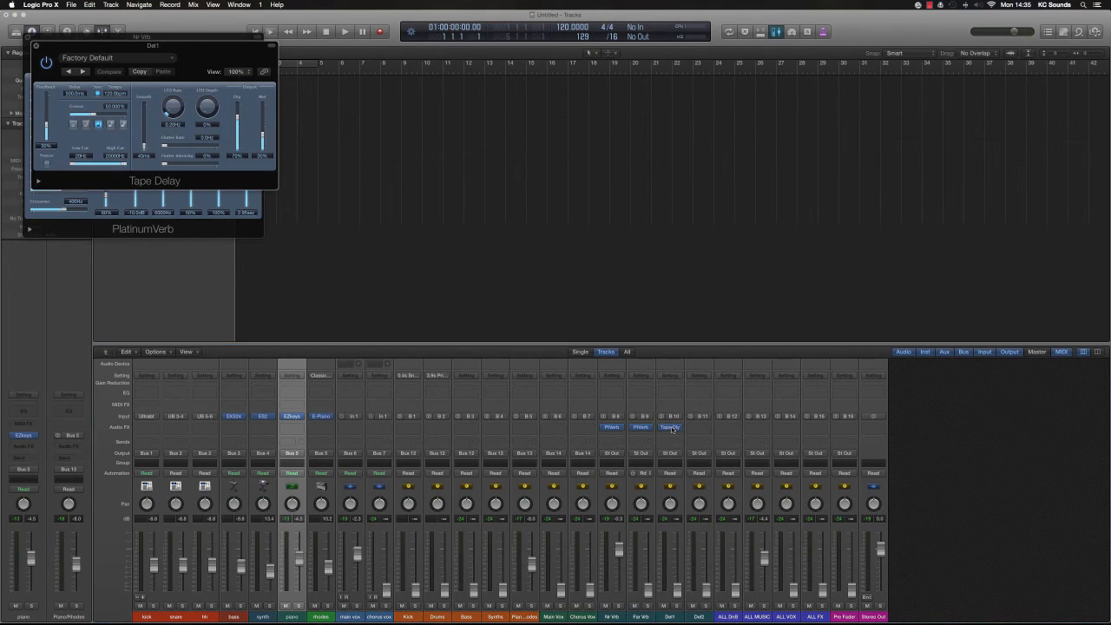
{"action": "left_click_drag", "start_coordinate": [672, 429], "coordinate": [700, 428]}
{"action": "scroll", "coordinate": [382, 573], "scroll_direction": "down", "scroll_amount": 1}
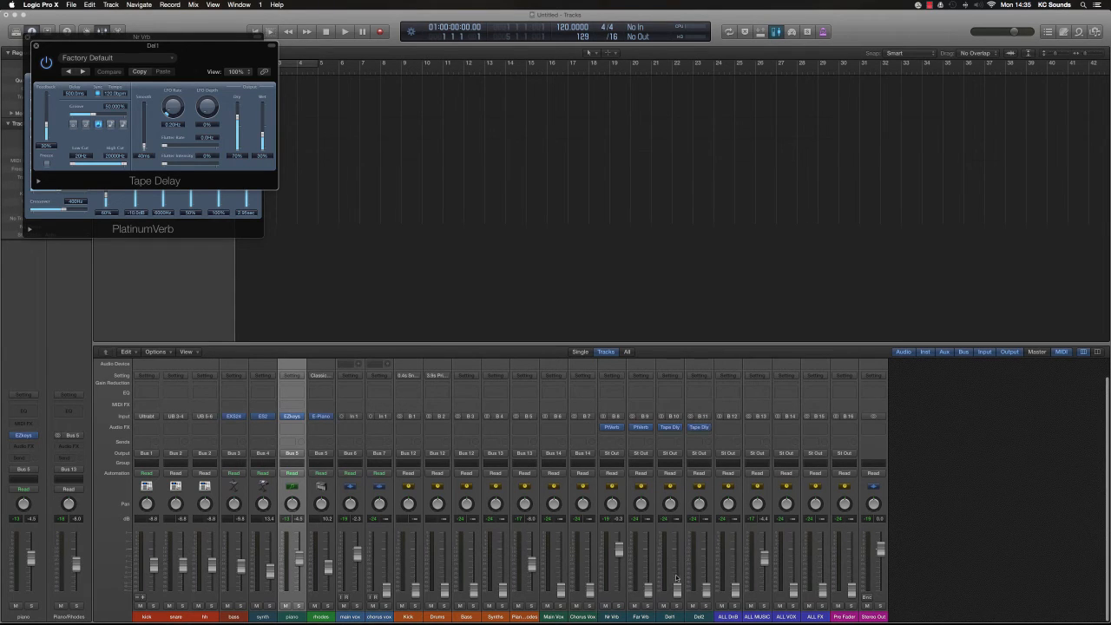
- Try the delay aux faders, leaving Del1 fully down and Del2 at -48.0 dB
{"action": "left_click_drag", "start_coordinate": [677, 590], "coordinate": [707, 591]}
{"action": "left_click", "coordinate": [680, 545], "text": "alt"}
{"action": "left_click_drag", "start_coordinate": [678, 553], "coordinate": [678, 592]}
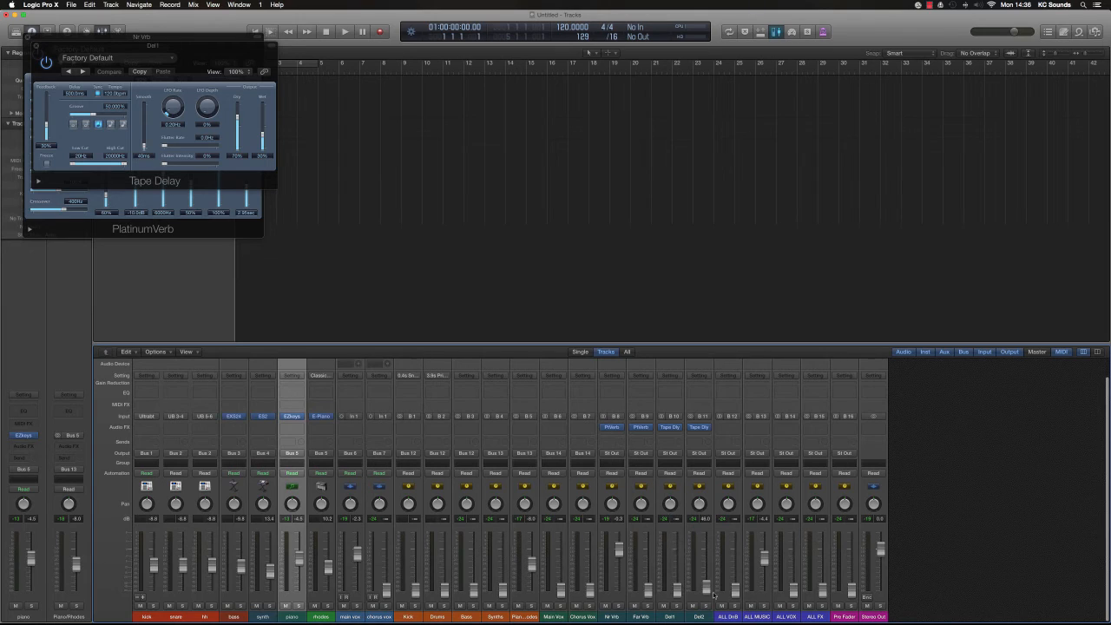
- Send the piano channel to Bus 10 (Del1) with the send level turned up and the Del1 aux fader at 0.0 dB
{"action": "left_click", "coordinate": [233, 442]}
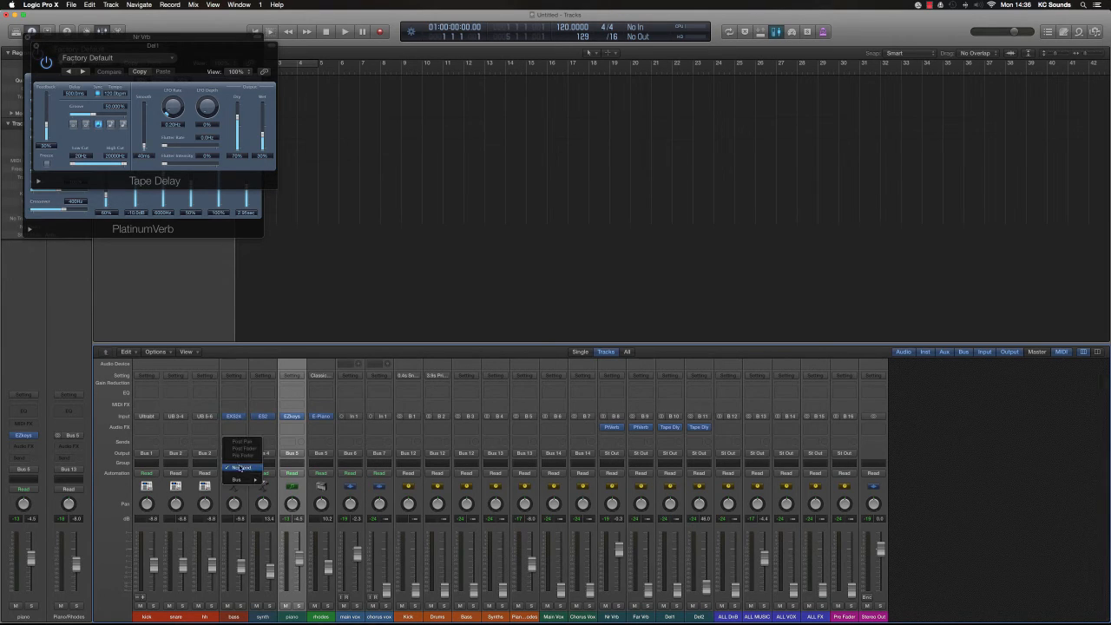
{"action": "left_click", "coordinate": [295, 442]}
{"action": "left_click", "coordinate": [293, 442]}
{"action": "mouse_move", "coordinate": [305, 480]}
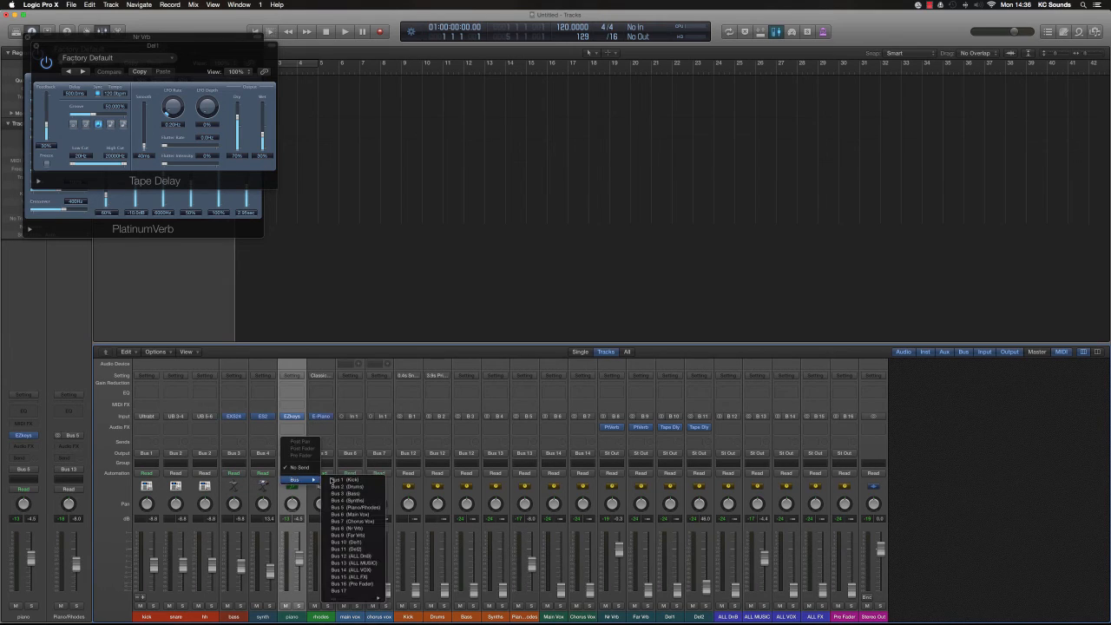
{"action": "left_click", "coordinate": [347, 542]}
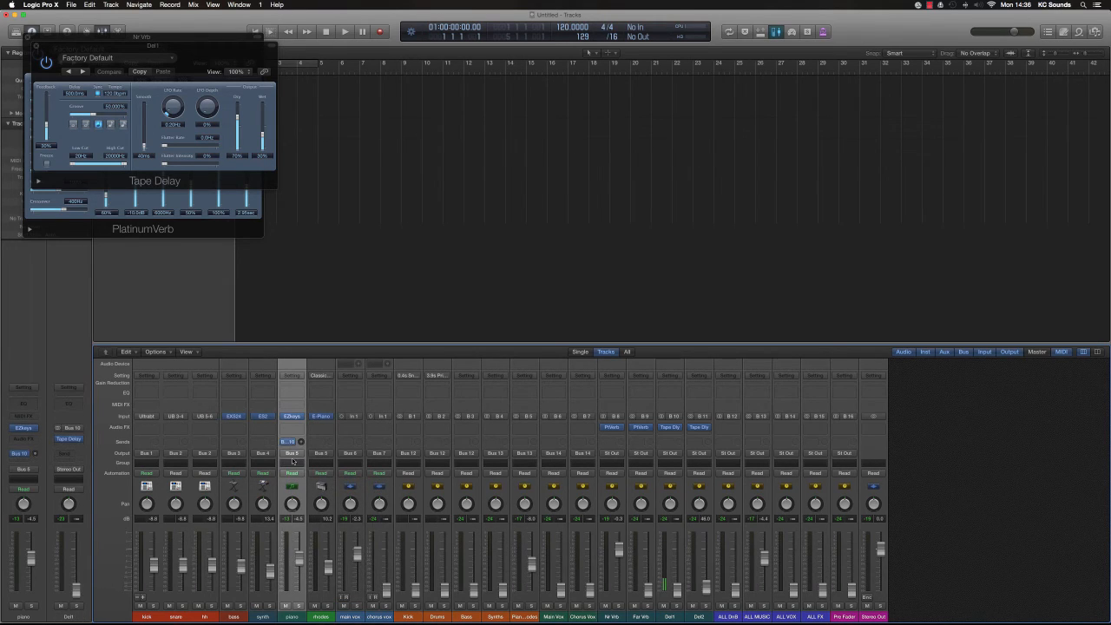
{"action": "left_click", "coordinate": [682, 574], "text": "alt"}
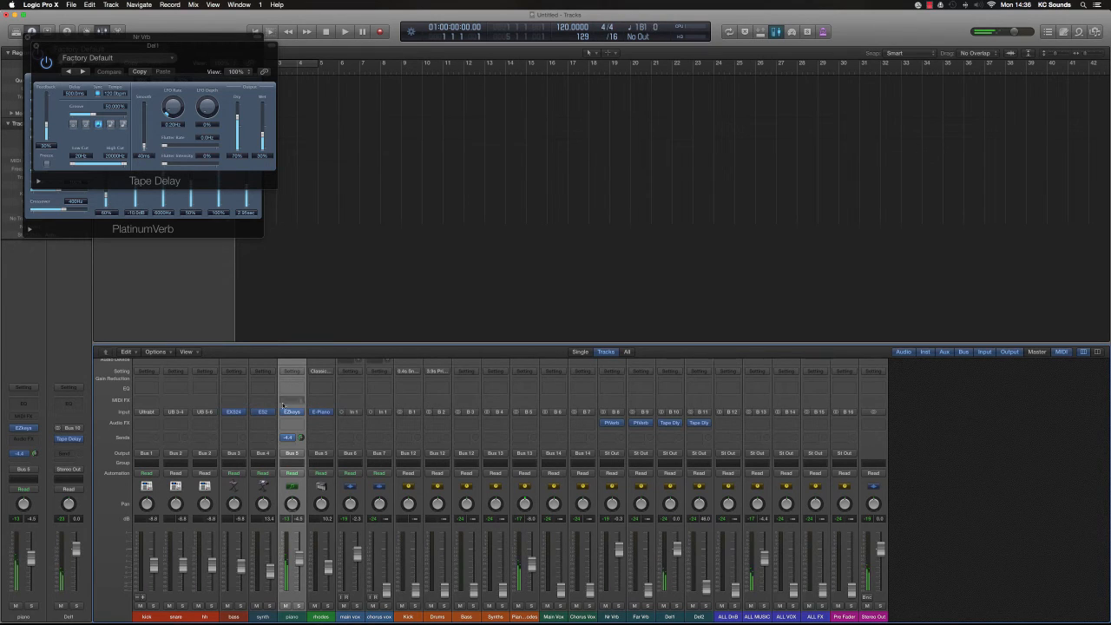
{"action": "left_click_drag", "start_coordinate": [301, 439], "coordinate": [300, 433]}
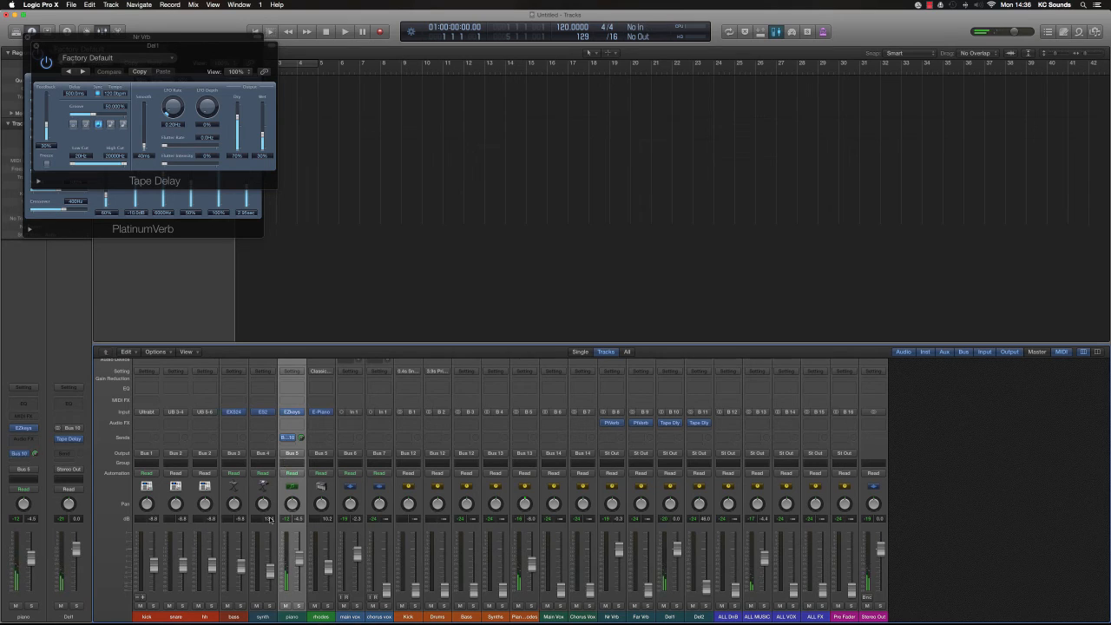
- Add a send from the synth channel to Bus 10 (Del1) and raise the synth fader to -4.8 dB
{"action": "left_click", "coordinate": [261, 440]}
{"action": "mouse_move", "coordinate": [274, 477]}
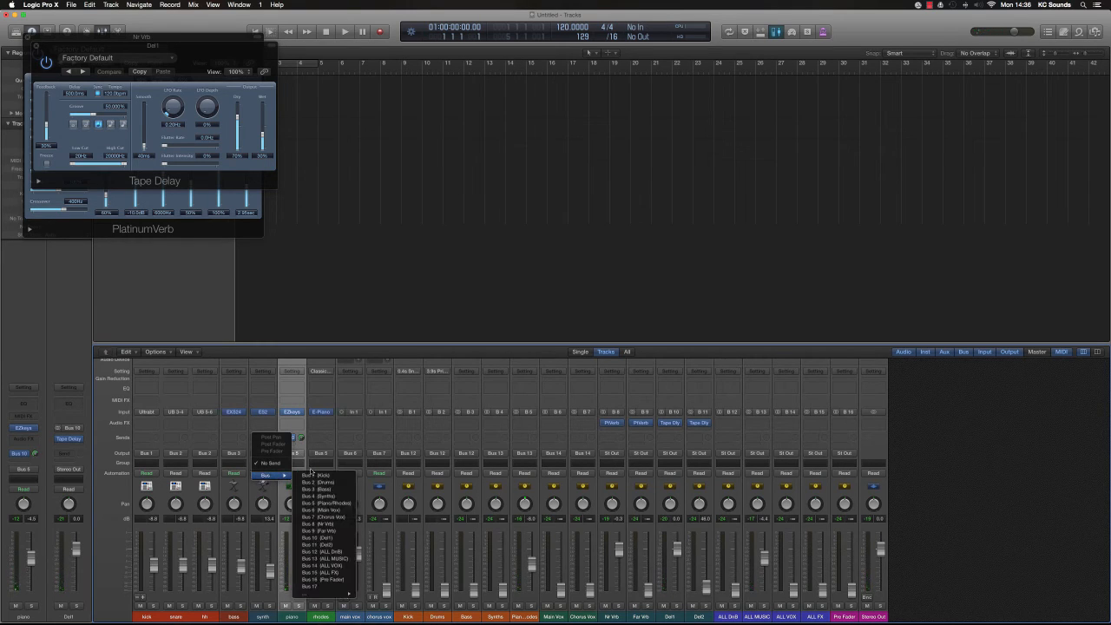
{"action": "left_click", "coordinate": [331, 537]}
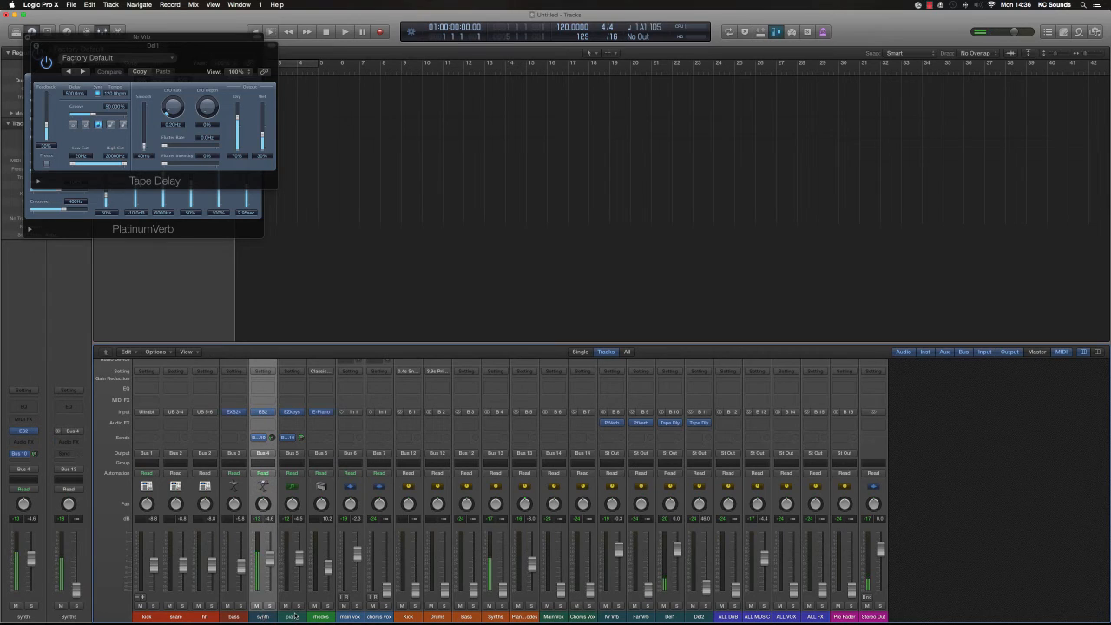
- Pull the synth and piano faders fully down and set both channels' Bus 10 (Del1) sends to Post Fader
{"action": "left_click", "coordinate": [293, 617]}
{"action": "left_click", "coordinate": [263, 617], "text": "shift"}
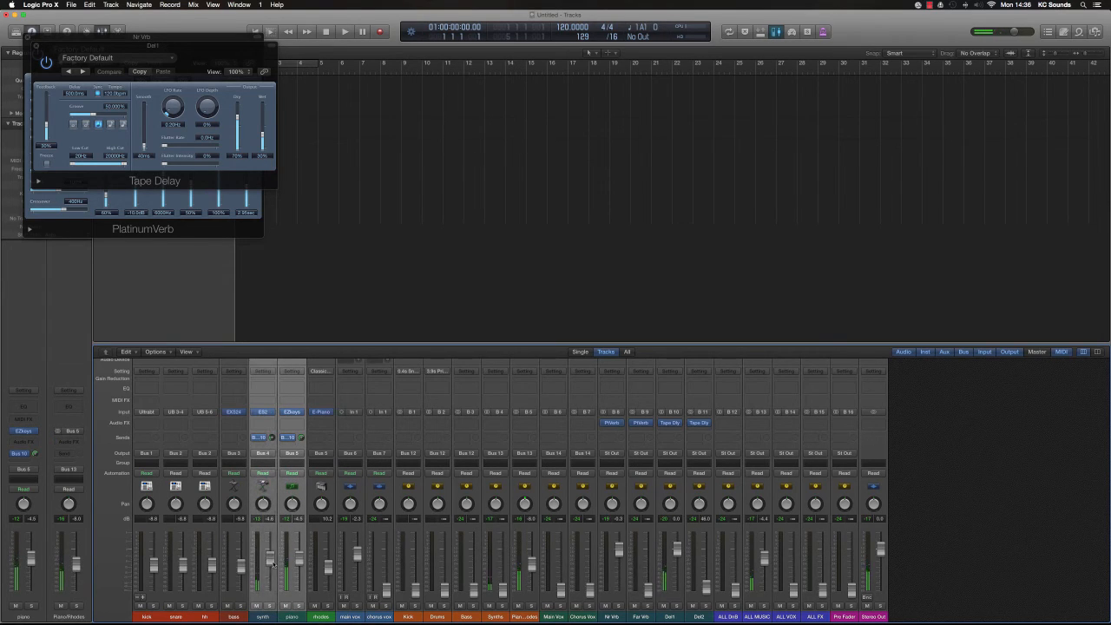
{"action": "left_click", "coordinate": [262, 440]}
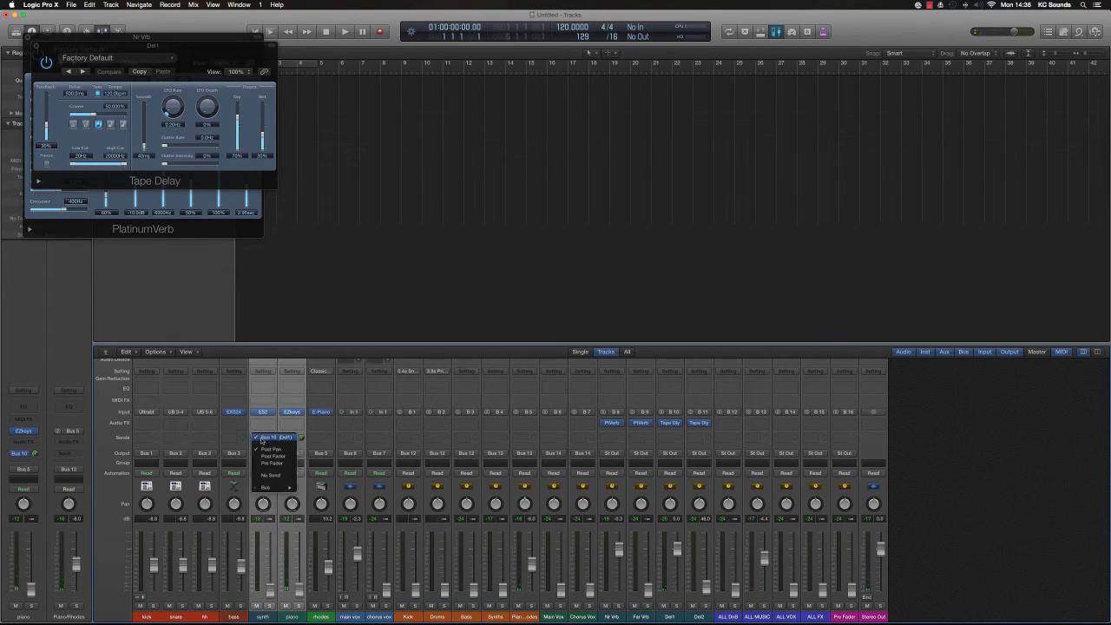
{"action": "left_click", "coordinate": [268, 457]}
- Pull the raised faders fully down on the instrument and vocal channels and the Piano/Rhodes, Nr Vrb, Del1 and ALL MUSIC auxes
{"action": "left_click_drag", "start_coordinate": [627, 553], "coordinate": [627, 586]}
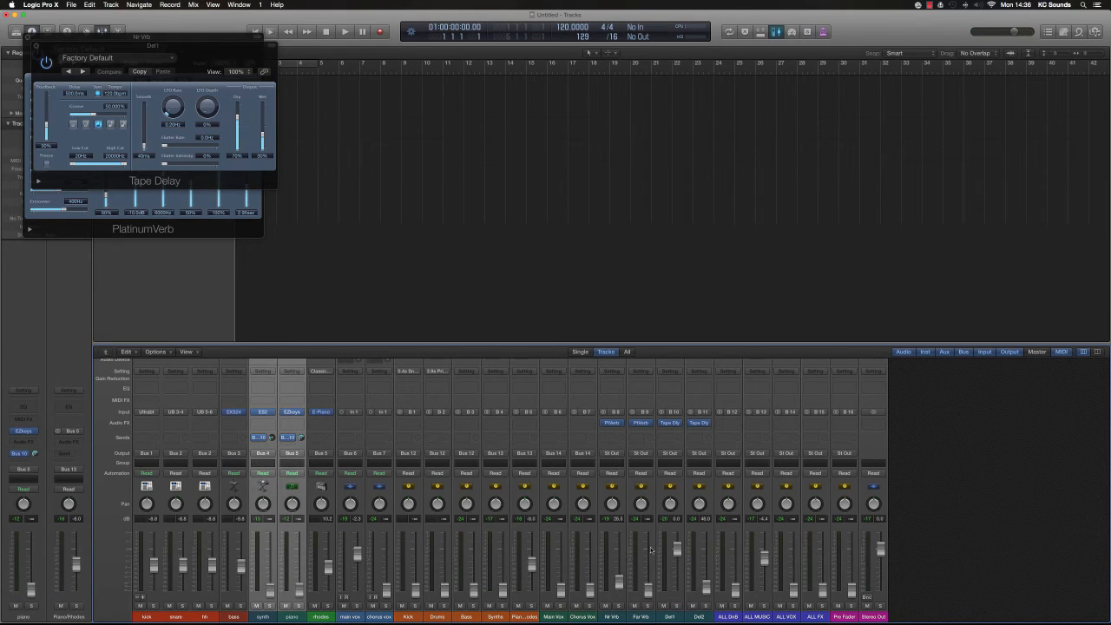
{"action": "left_click_drag", "start_coordinate": [677, 550], "coordinate": [619, 600]}
{"action": "left_click_drag", "start_coordinate": [533, 563], "coordinate": [531, 621]}
{"action": "left_click_drag", "start_coordinate": [355, 556], "coordinate": [356, 588]}
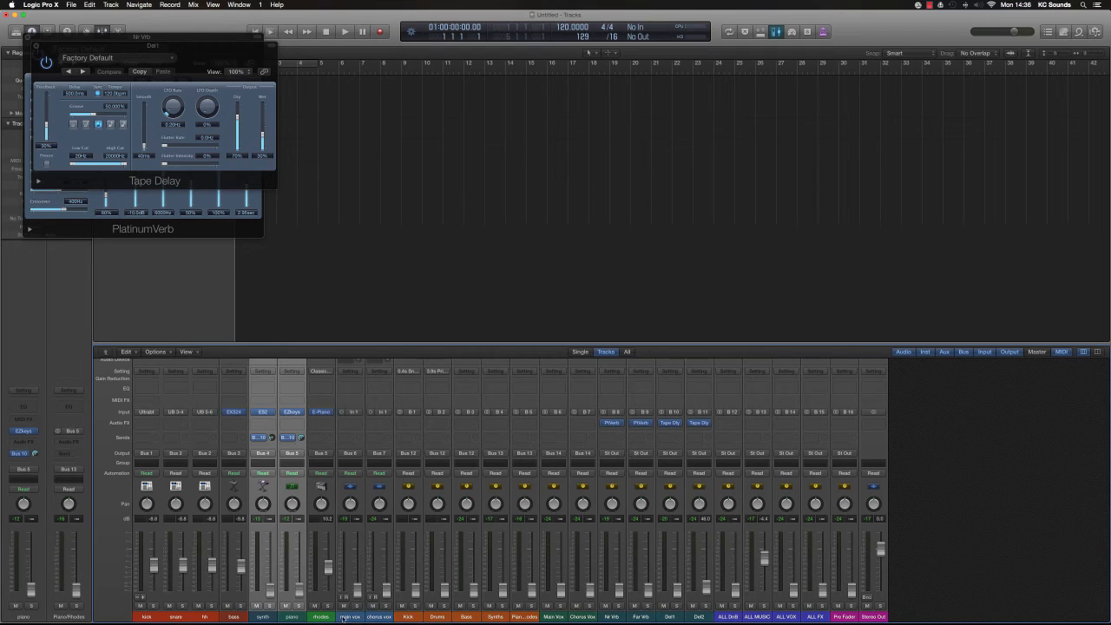
{"action": "left_click", "coordinate": [356, 588]}
{"action": "left_click", "coordinate": [144, 573], "text": "shift"}
{"action": "left_click_drag", "start_coordinate": [154, 565], "coordinate": [153, 596]}
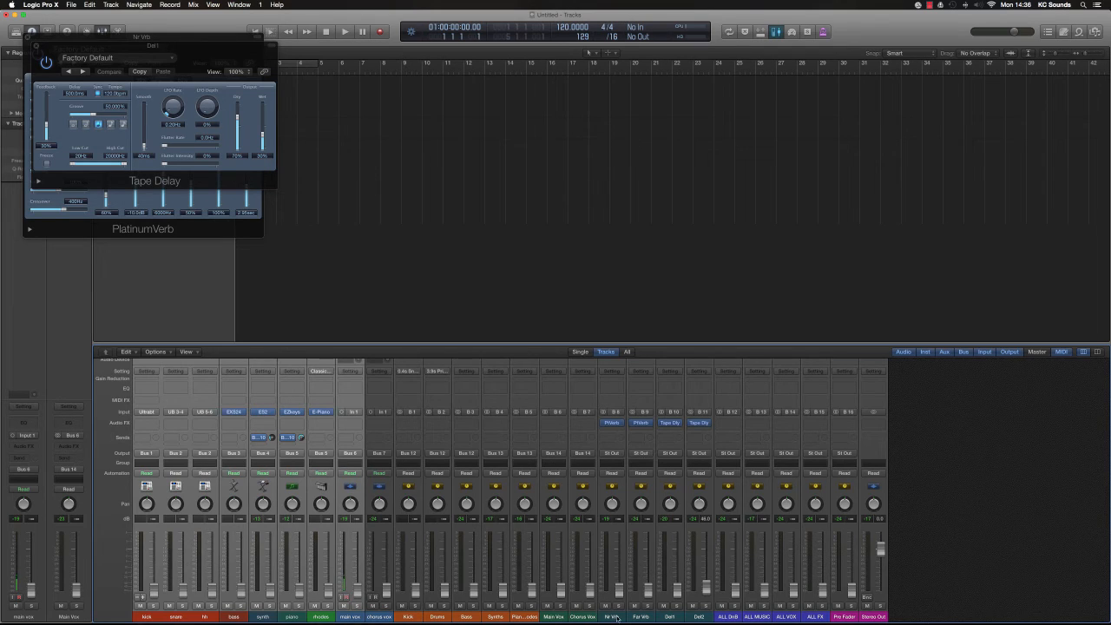
- Route the outputs of the Nr Vrb, Far Vrb, Del1 and Del2 auxes together to Bus 15 (ALL FX)
{"action": "left_click_drag", "start_coordinate": [666, 617], "coordinate": [688, 618]}
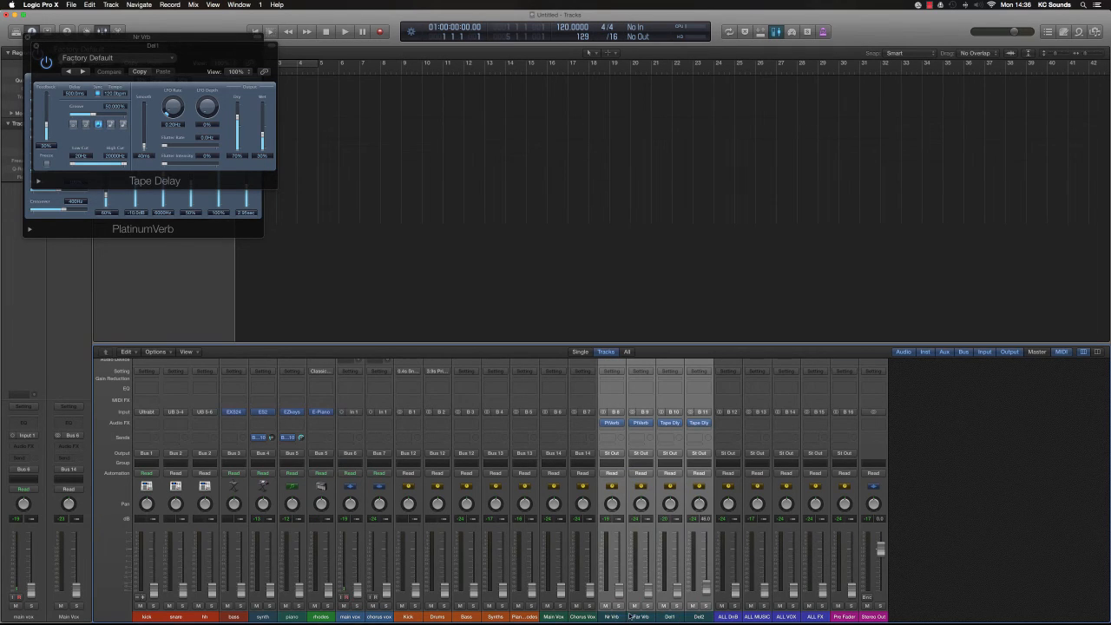
{"action": "left_click", "coordinate": [618, 455]}
{"action": "mouse_move", "coordinate": [629, 485]}
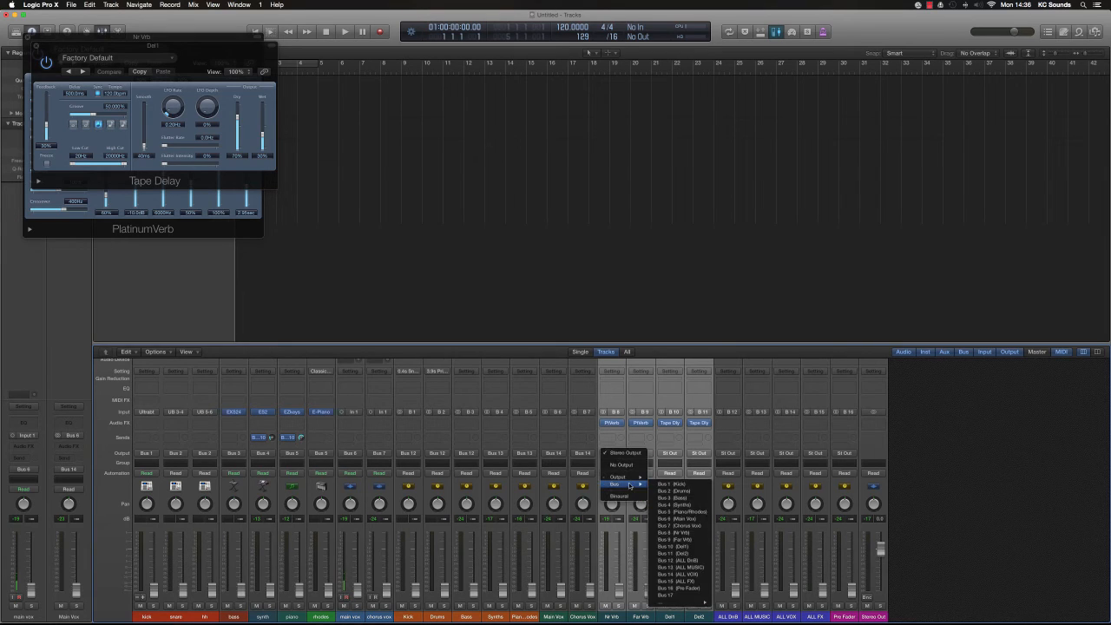
{"action": "left_click", "coordinate": [695, 581]}
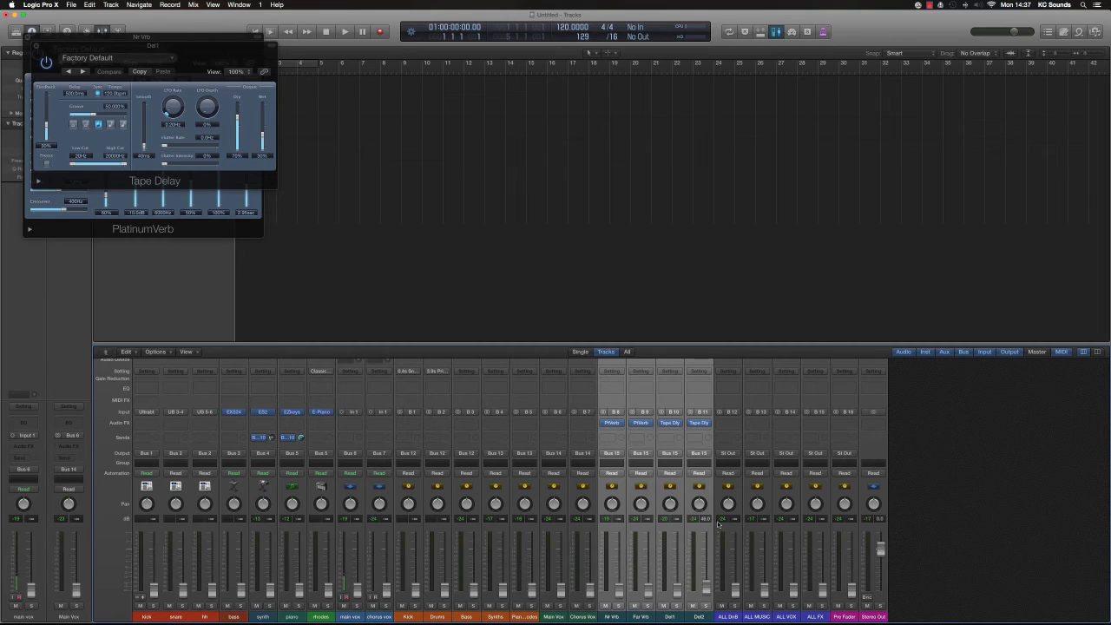
- Try the ALL DnB, ALL MUSIC, ALL VOX and ALL FX submix faders at 0.0 dB
{"action": "left_click", "coordinate": [735, 565], "text": "alt"}
{"action": "left_click", "coordinate": [754, 557], "text": "alt"}
{"action": "left_click", "coordinate": [764, 562], "text": "alt"}
{"action": "left_click", "coordinate": [794, 561], "text": "alt"}
{"action": "left_click", "coordinate": [817, 556]}
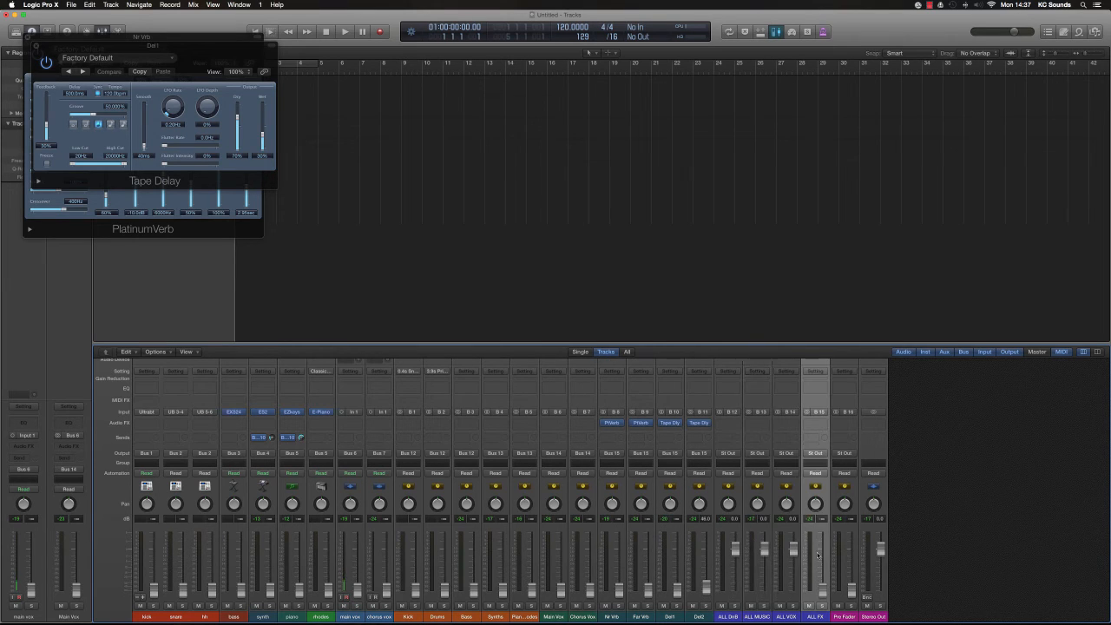
{"action": "left_click", "coordinate": [822, 556], "text": "alt"}
- Pull the four submix aux faders fully down, briefly soloing ALL FX
{"action": "left_click_drag", "start_coordinate": [735, 549], "coordinate": [765, 587]}
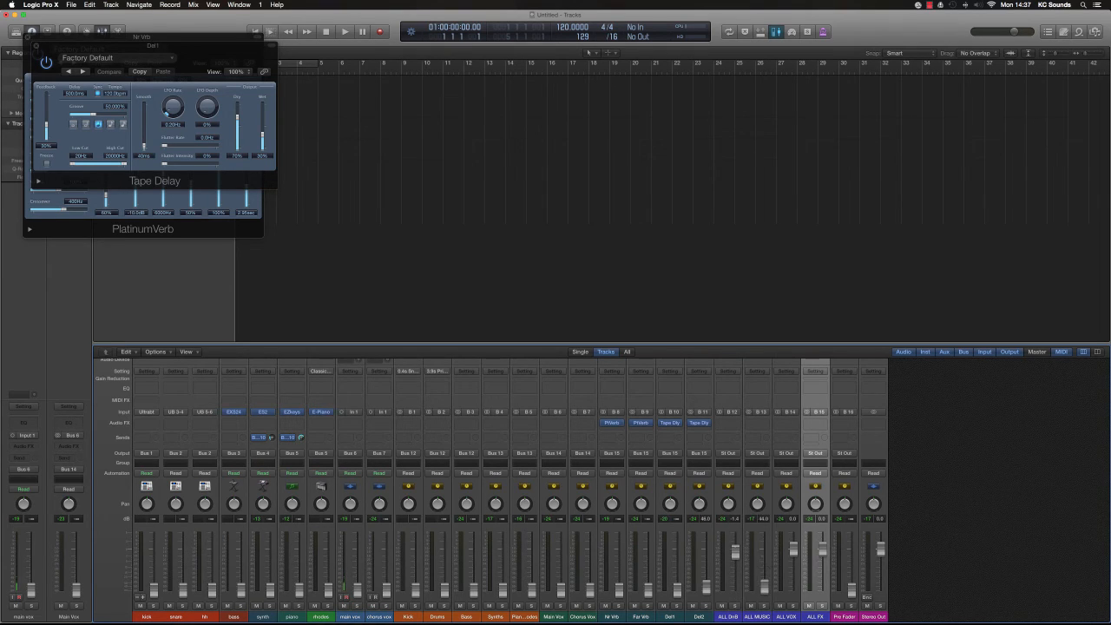
{"action": "left_click_drag", "start_coordinate": [735, 552], "coordinate": [742, 606]}
{"action": "left_click_drag", "start_coordinate": [822, 550], "coordinate": [793, 622]}
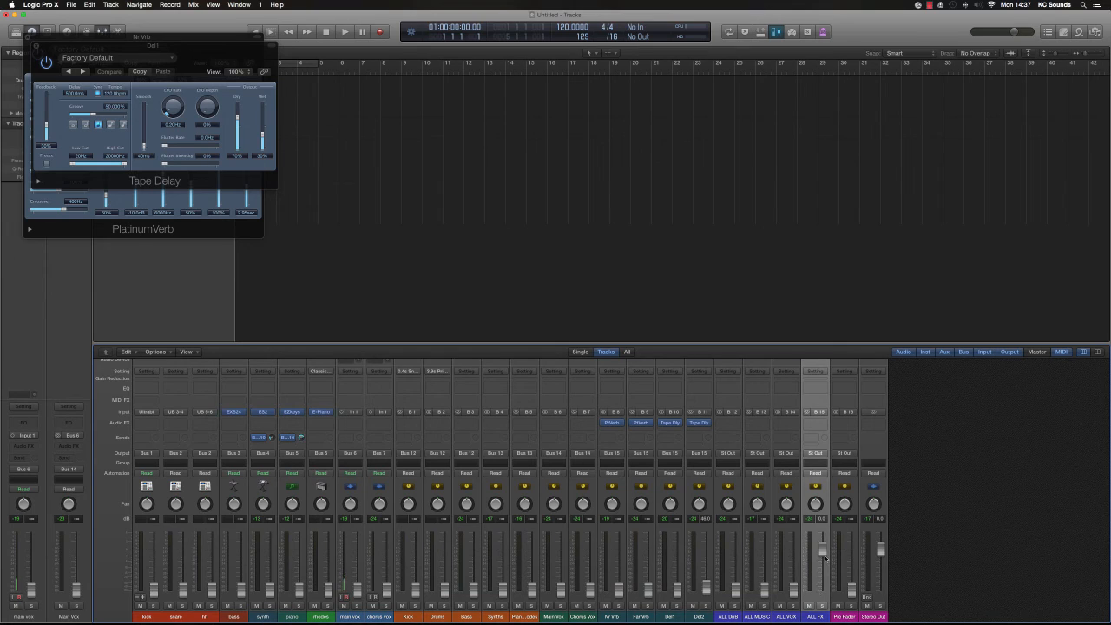
{"action": "left_click", "coordinate": [824, 606]}
{"action": "left_click", "coordinate": [823, 607]}
{"action": "left_click_drag", "start_coordinate": [822, 548], "coordinate": [822, 590]}
- Route the outputs of ALL DnB, ALL MUSIC, ALL VOX and ALL FX together to Bus 16 (Pre Fader)
{"action": "left_click_drag", "start_coordinate": [732, 617], "coordinate": [819, 618]}
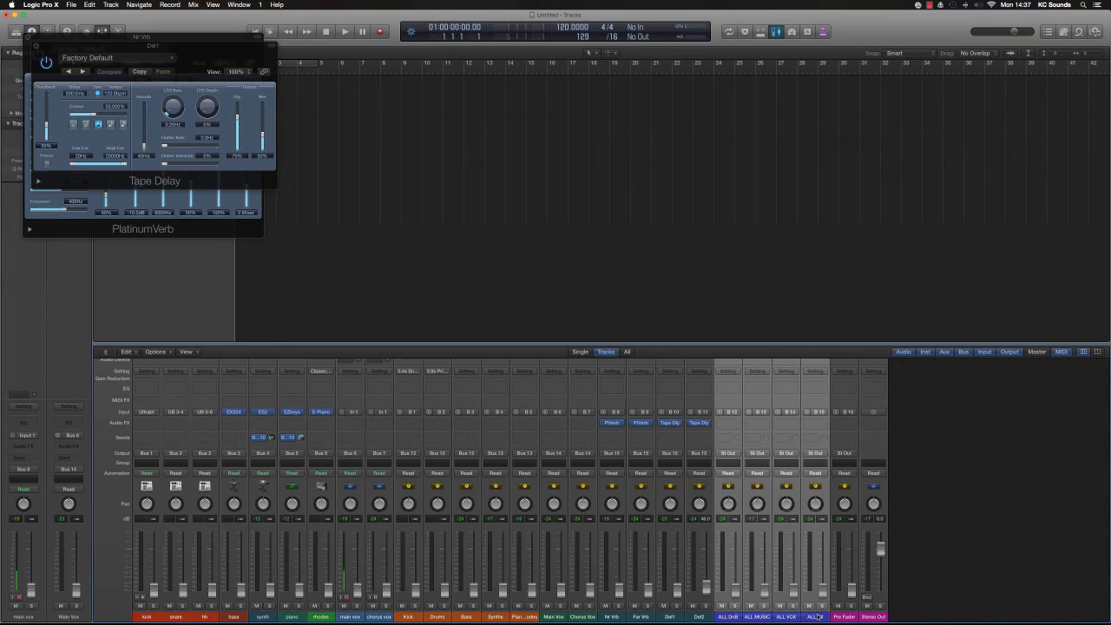
{"action": "left_click", "coordinate": [735, 455]}
{"action": "mouse_move", "coordinate": [743, 484]}
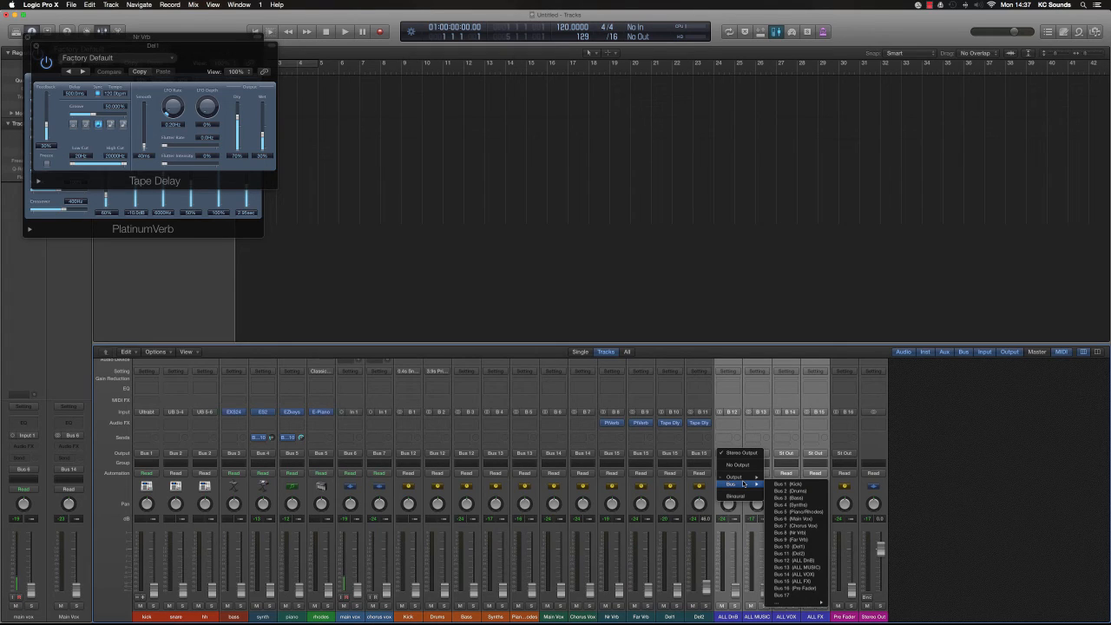
{"action": "left_click", "coordinate": [787, 590]}
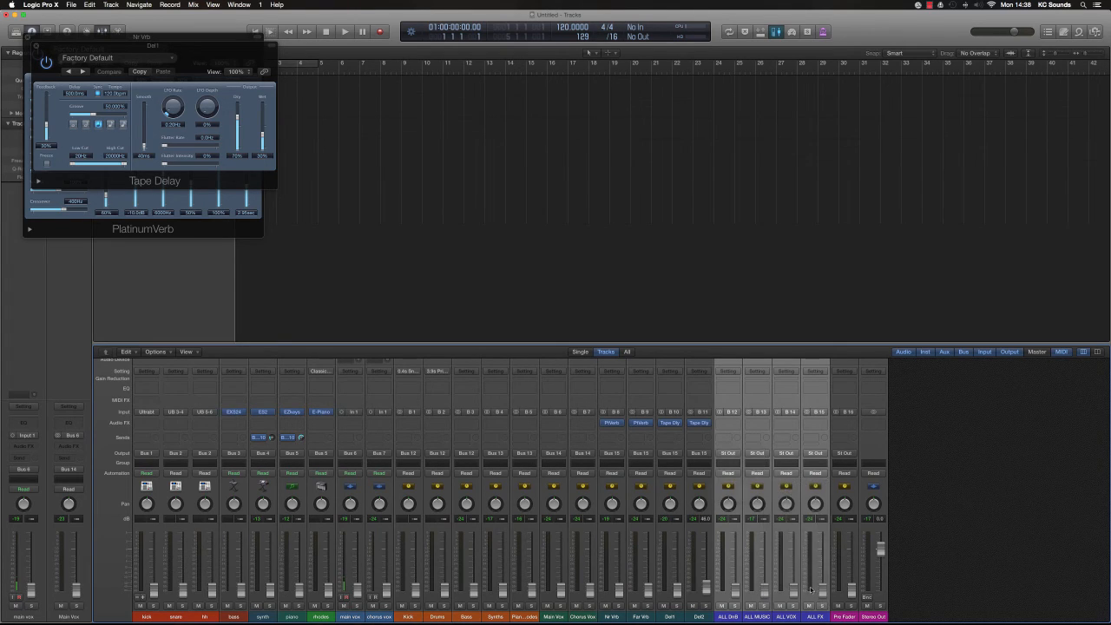
- Set the Pre Fader aux fader to 0.0 dB and hide the output channel strips in the mixer
{"action": "left_click", "coordinate": [852, 570], "text": "alt"}
{"action": "left_click", "coordinate": [1010, 353]}
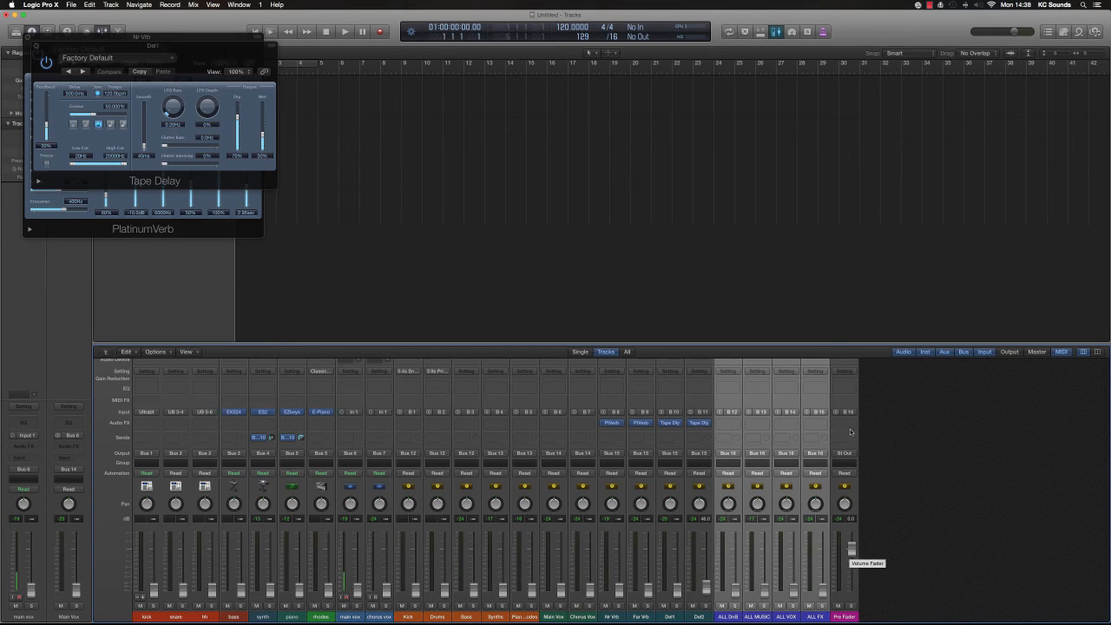
- Insert a CLA-2A compressor and a Channel EQ on the Pre Fader aux
{"action": "left_click", "coordinate": [847, 423]}
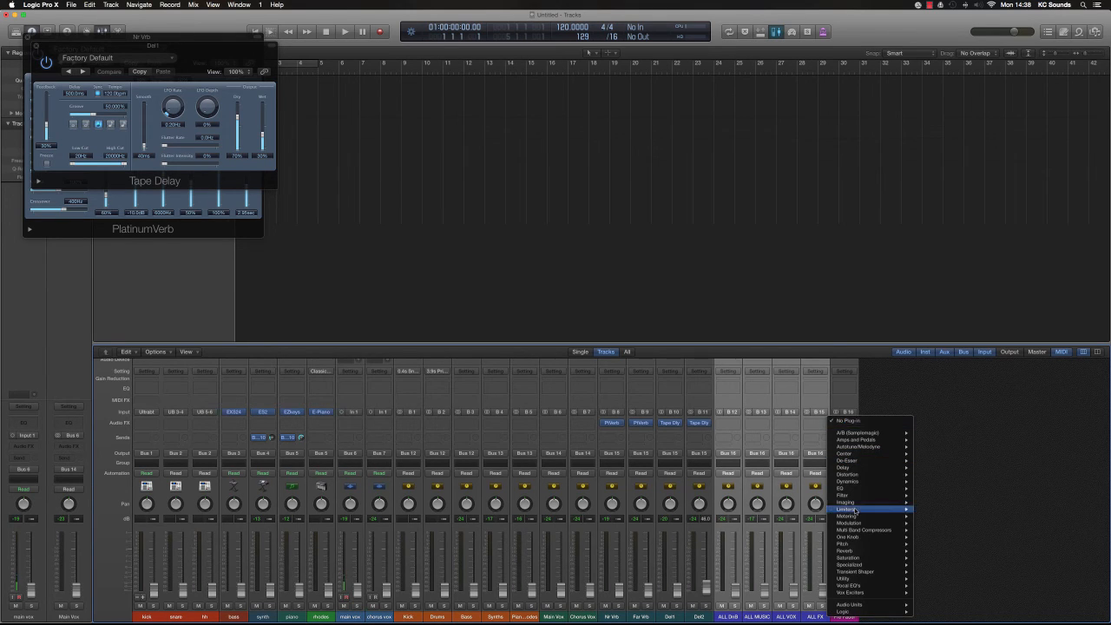
{"action": "mouse_move", "coordinate": [855, 483]}
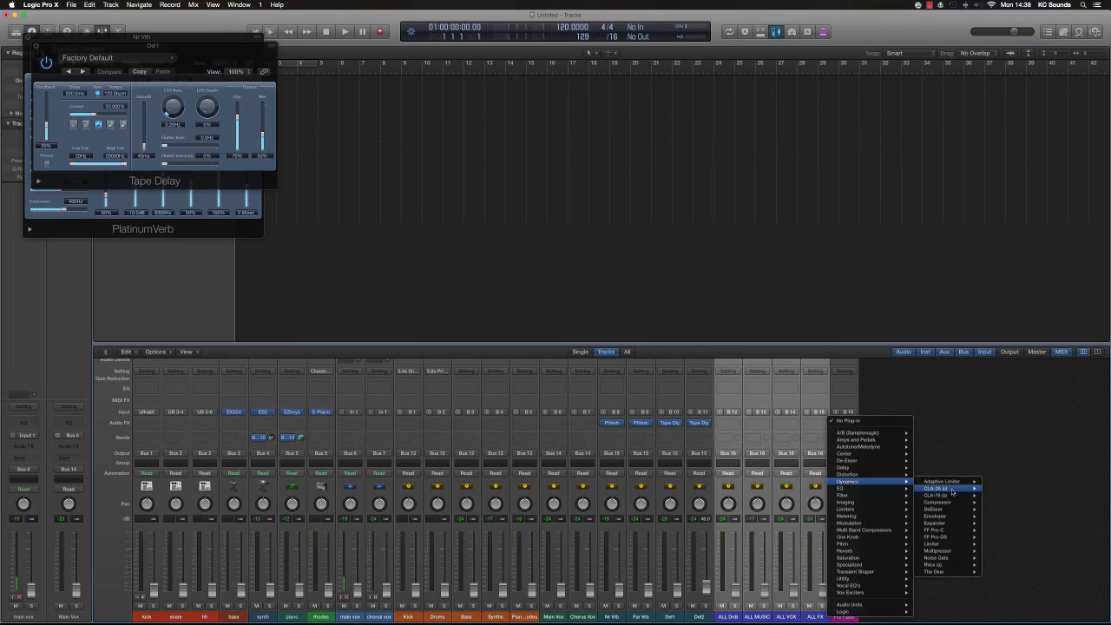
{"action": "left_click", "coordinate": [997, 490]}
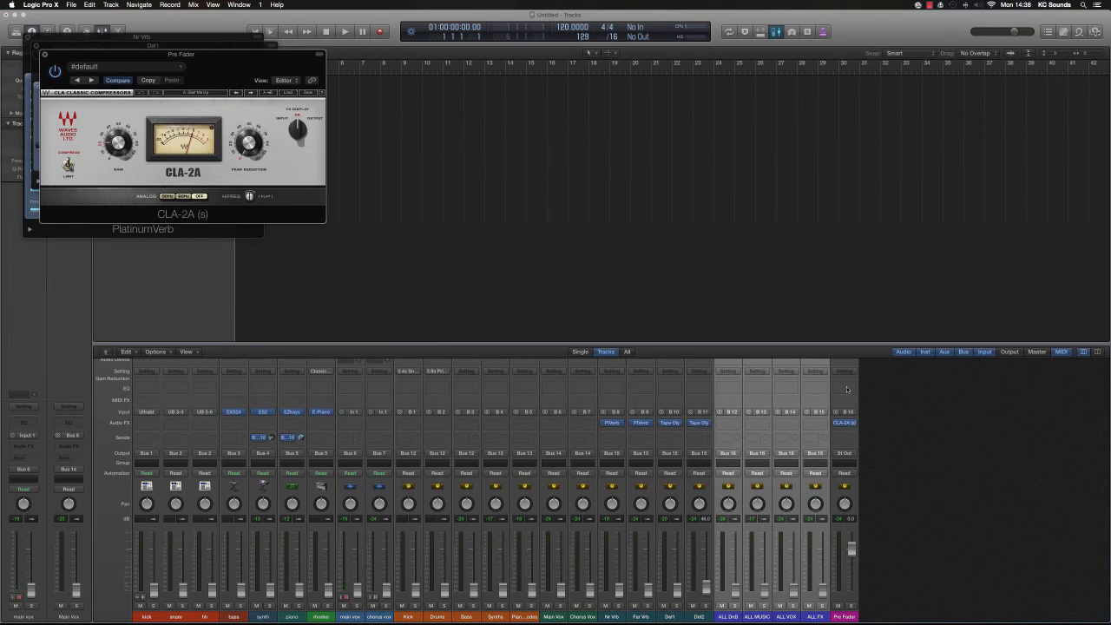
{"action": "left_click", "coordinate": [848, 389]}
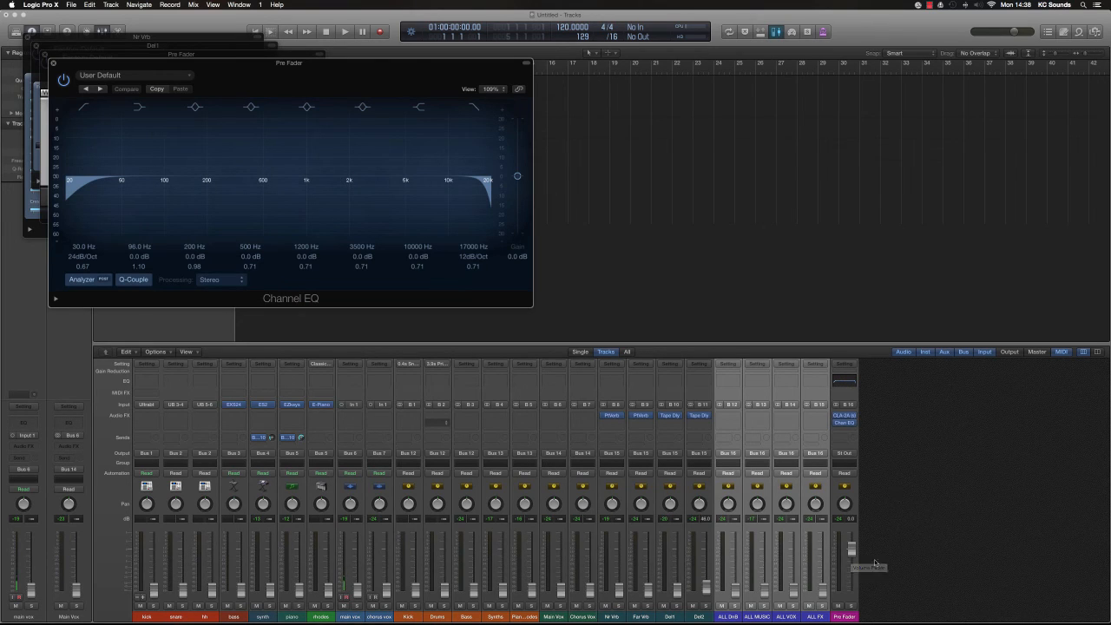
{"action": "left_click", "coordinate": [844, 382]}
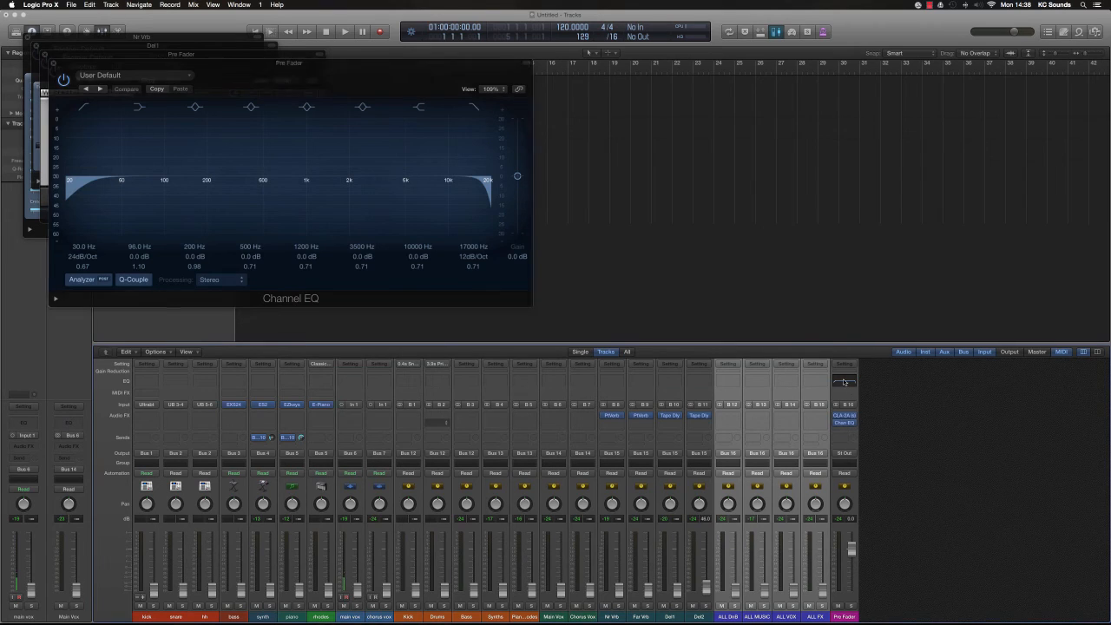
{"action": "left_click", "coordinate": [843, 383]}
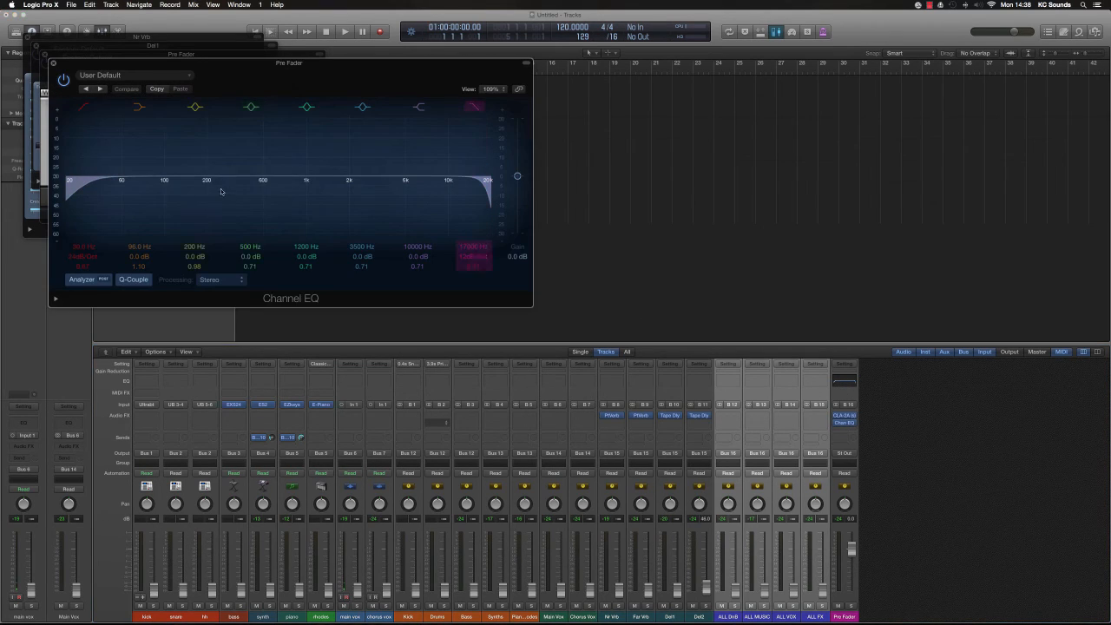
- Boost the Pre Fader aux's Channel EQ by 1.5 dB at 92 Hz and 2.0 dB at 9000 Hz
{"action": "left_click_drag", "start_coordinate": [256, 190], "coordinate": [143, 186]}
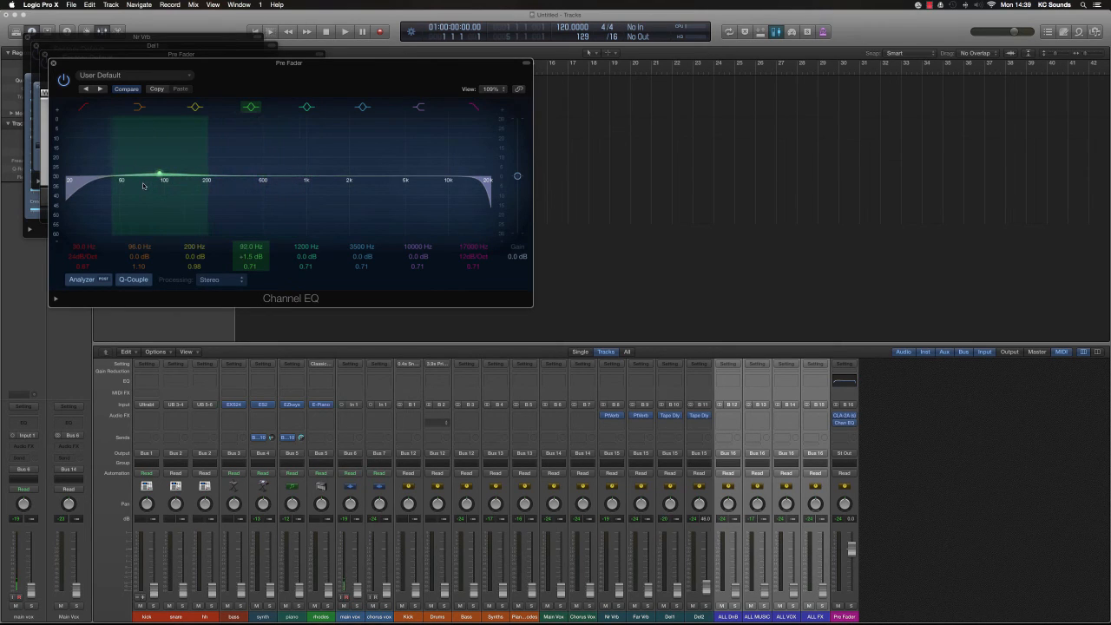
{"action": "left_click_drag", "start_coordinate": [422, 167], "coordinate": [415, 164]}
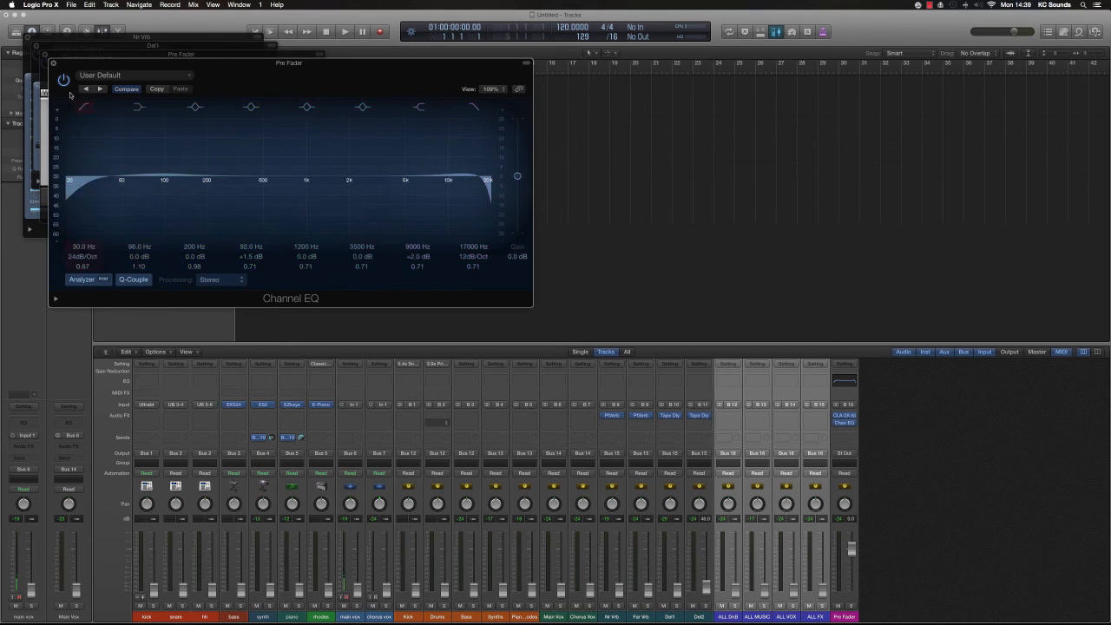
- Close the Channel EQ, CLA-2A, Tape Delay and PlatinumVerb plug-in windows
{"action": "left_click", "coordinate": [53, 63]}
{"action": "left_click", "coordinate": [39, 49]}
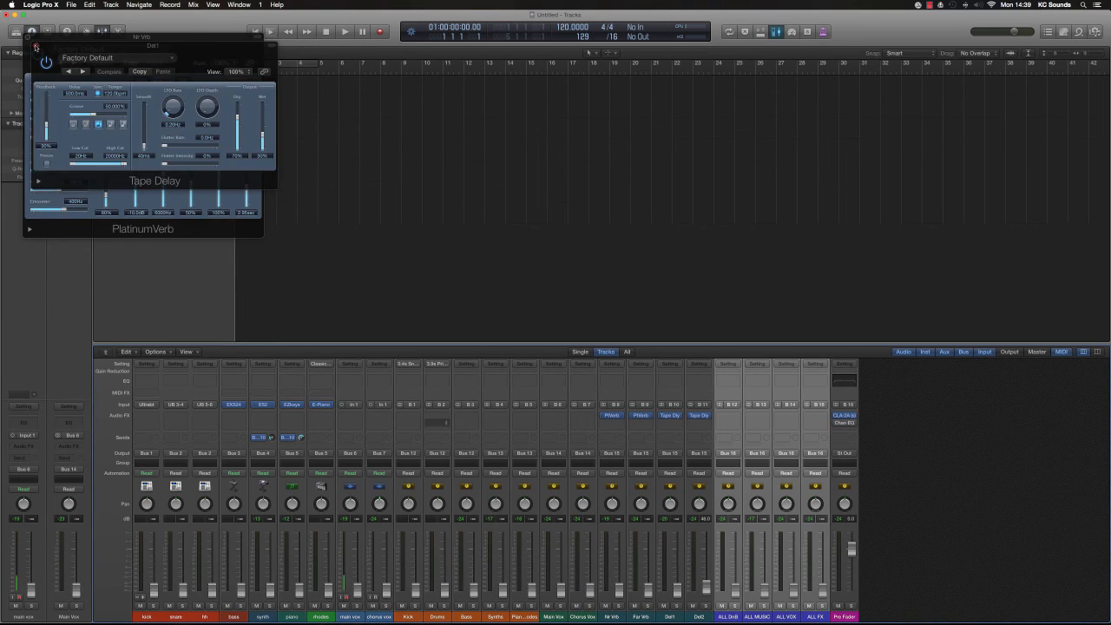
{"action": "left_click", "coordinate": [36, 47]}
{"action": "left_click", "coordinate": [27, 40]}
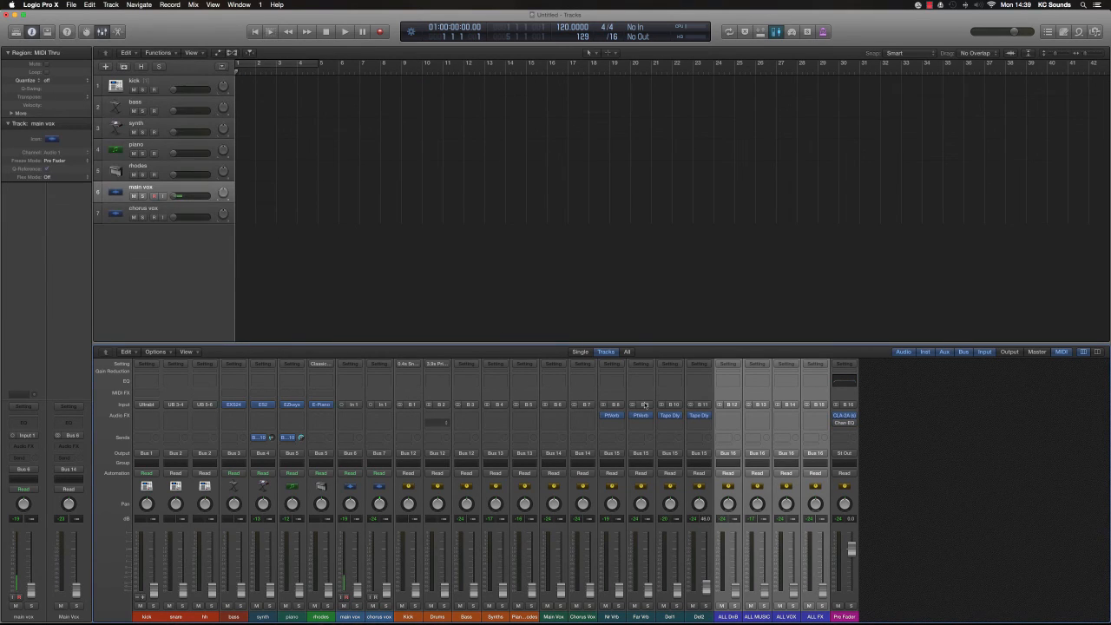
- Remove the CLA-2A and Channel EQ plug-ins from the Pre Fader aux
{"action": "left_click", "coordinate": [854, 416]}
{"action": "left_click", "coordinate": [856, 425]}
{"action": "left_click", "coordinate": [854, 423]}
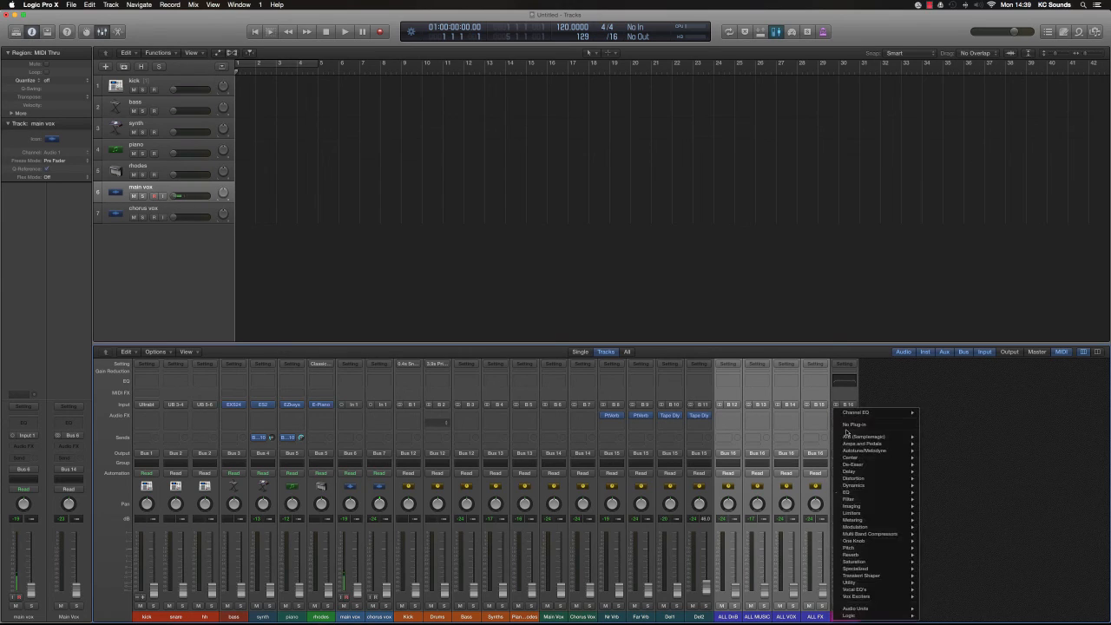
{"action": "left_click", "coordinate": [873, 424]}
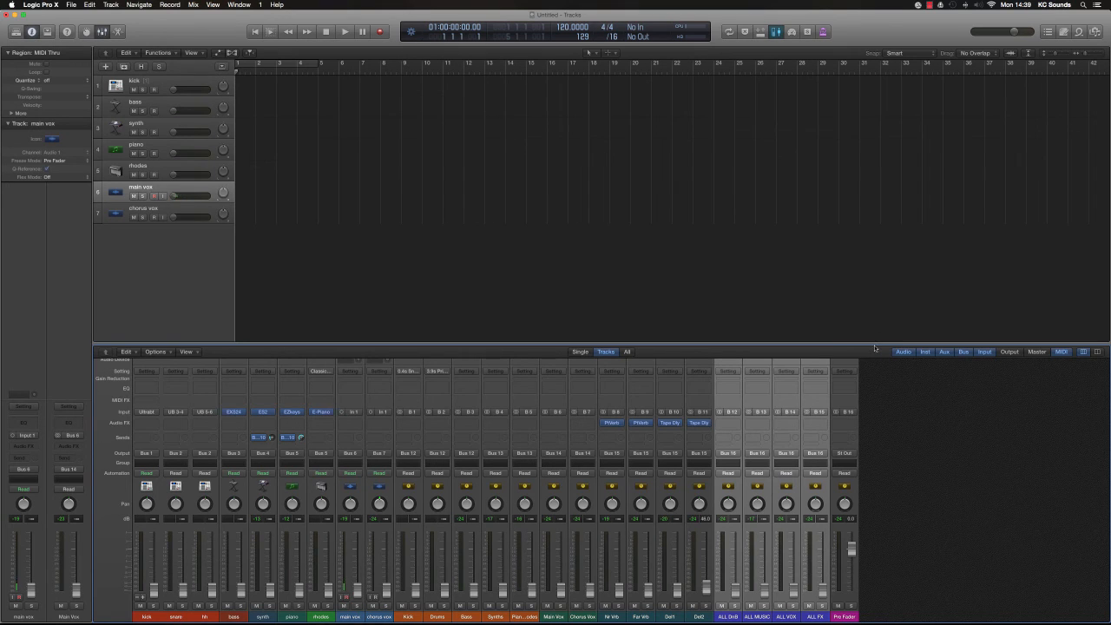
- Enlarge the mixer area slightly and set the main vox and chorus vox channels to No Input
{"action": "left_click_drag", "start_coordinate": [875, 346], "coordinate": [874, 328]}
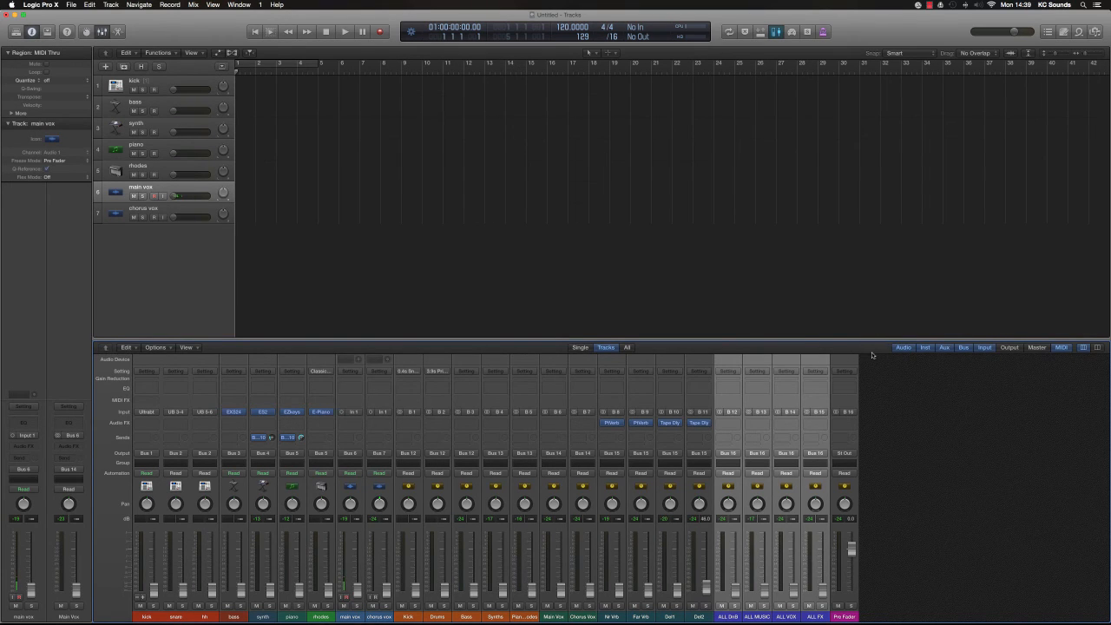
{"action": "scroll", "coordinate": [907, 434], "scroll_direction": "down", "scroll_amount": 2}
{"action": "left_click", "coordinate": [359, 414]}
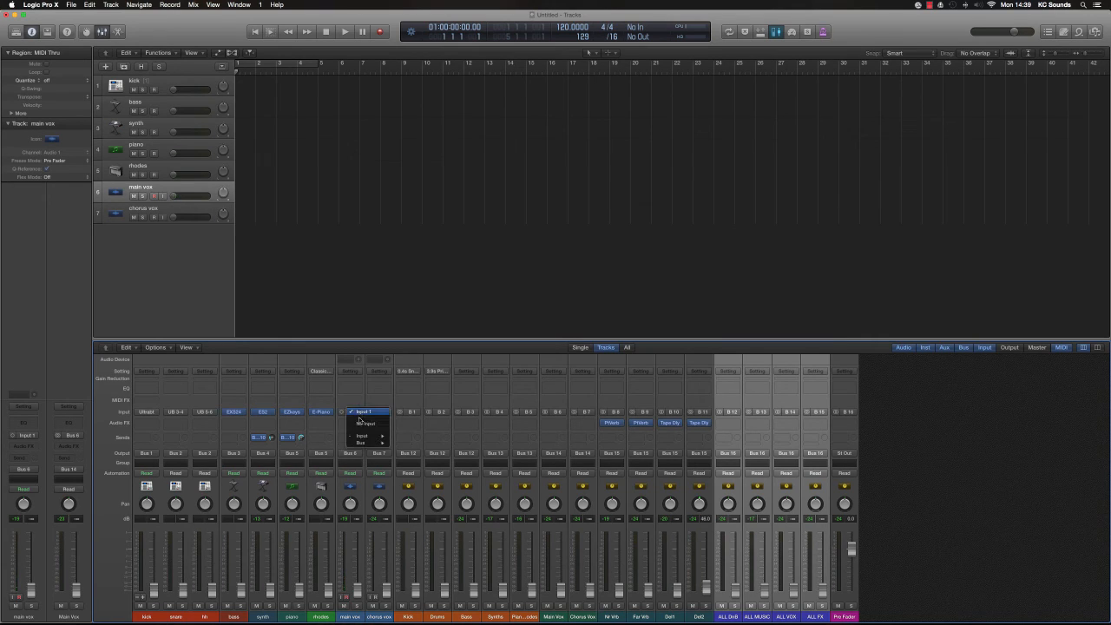
{"action": "left_click", "coordinate": [386, 415]}
{"action": "left_click", "coordinate": [386, 415]}
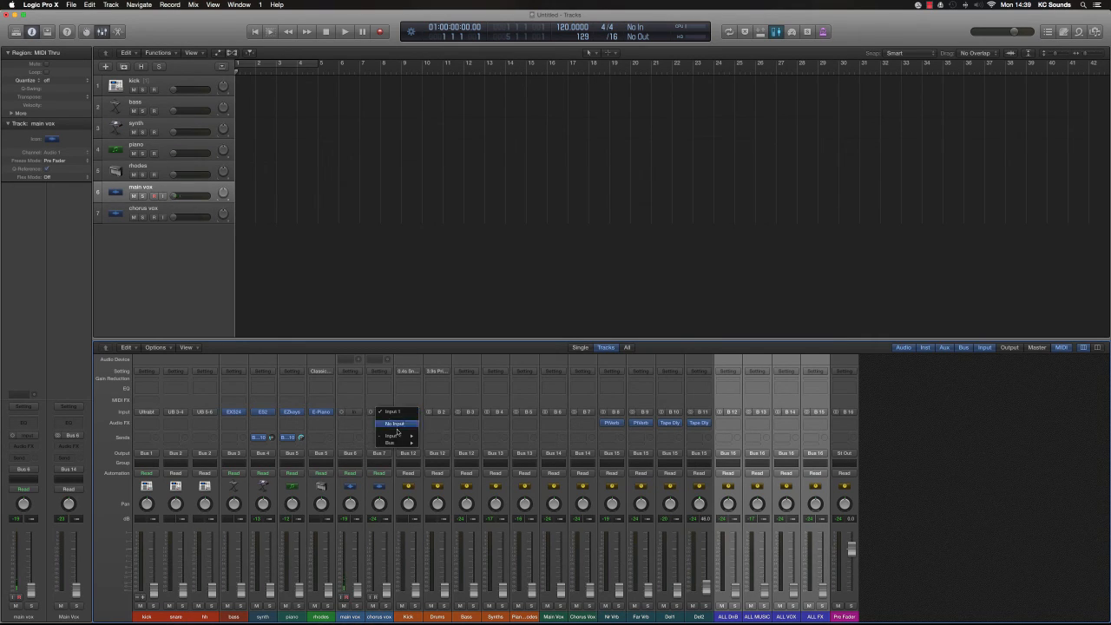
{"action": "left_click", "coordinate": [399, 427]}
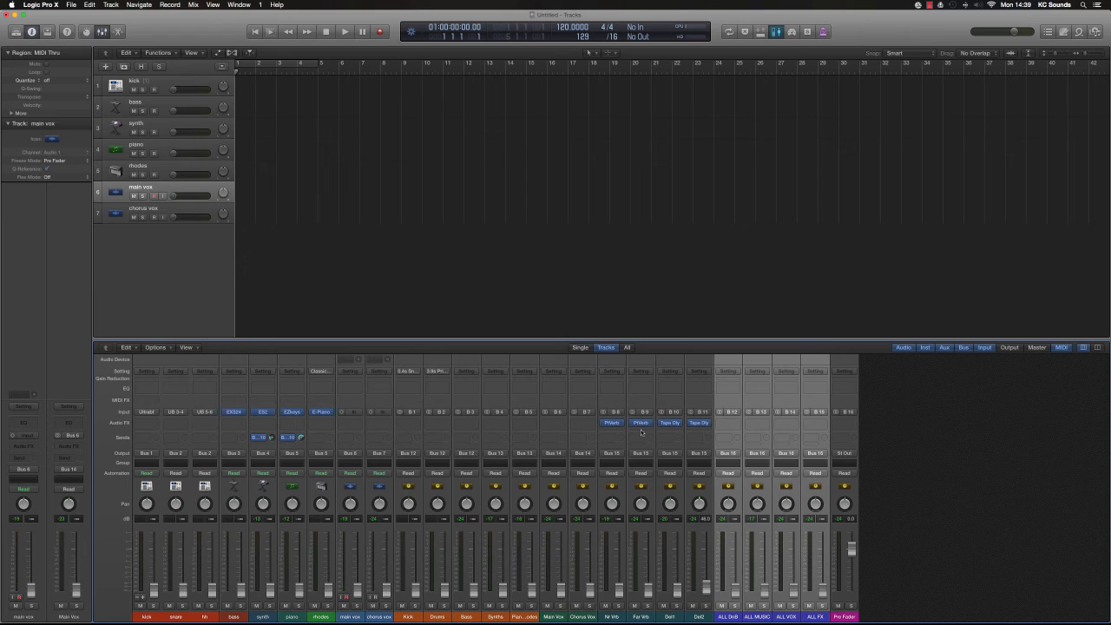
- Remove the PlatinumVerb and Tape Delay plug-ins from the four reverb and delay auxes together
{"action": "left_click_drag", "start_coordinate": [698, 616], "coordinate": [619, 617]}
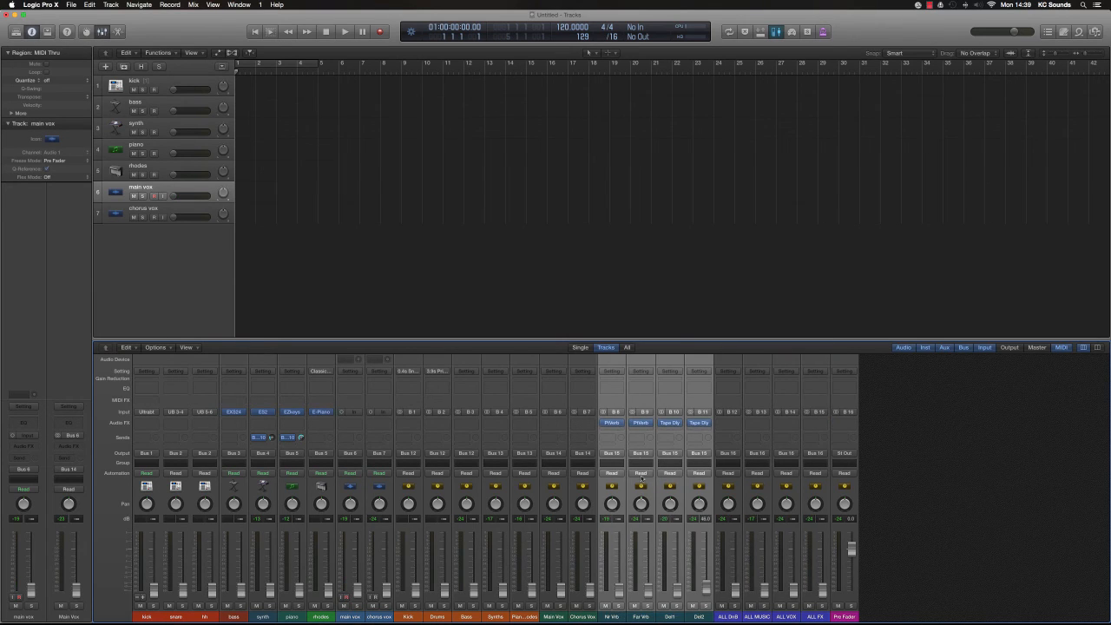
{"action": "left_click", "coordinate": [621, 426]}
{"action": "left_click", "coordinate": [622, 427]}
{"action": "left_click", "coordinate": [939, 469]}
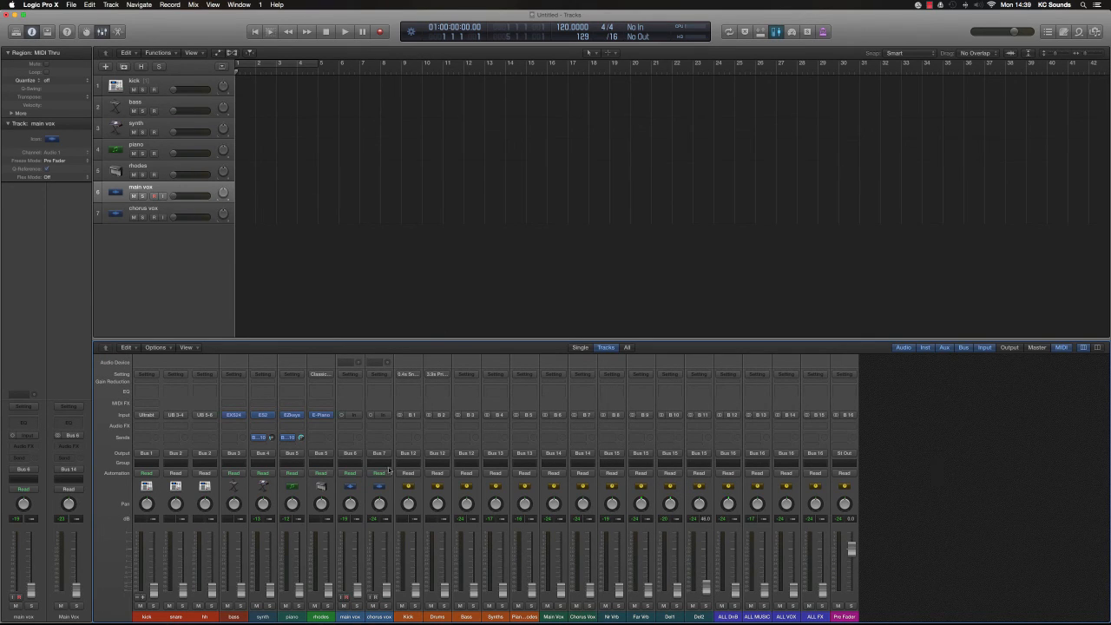
- Remove the Bus 10 (Del1) sends from the piano and synth channels
{"action": "left_click", "coordinate": [290, 438]}
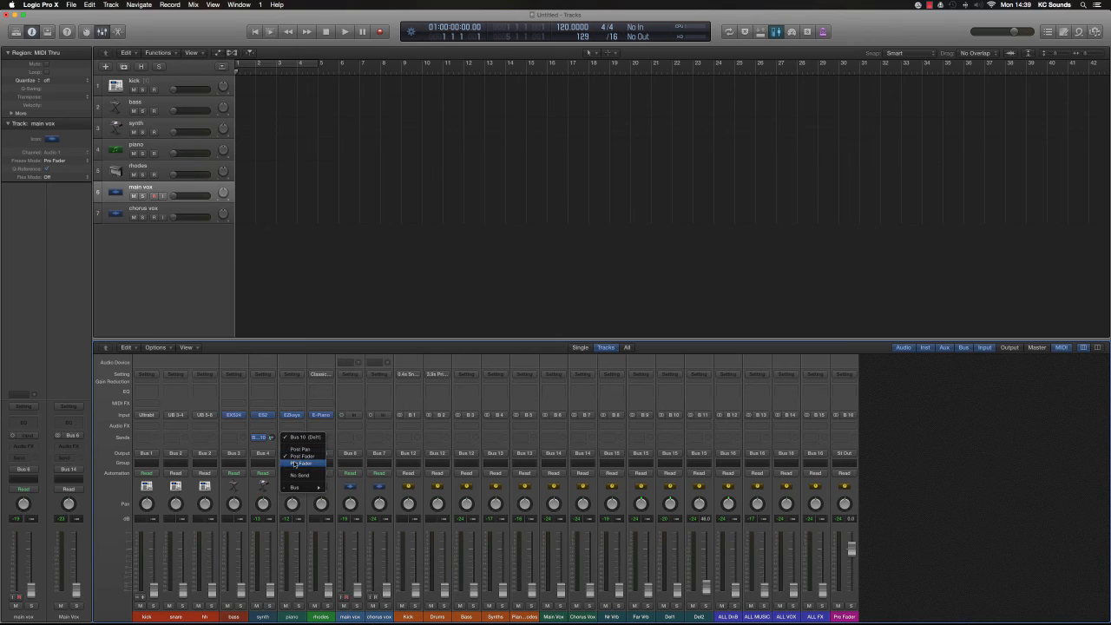
{"action": "left_click", "coordinate": [300, 475]}
{"action": "left_click", "coordinate": [269, 438]}
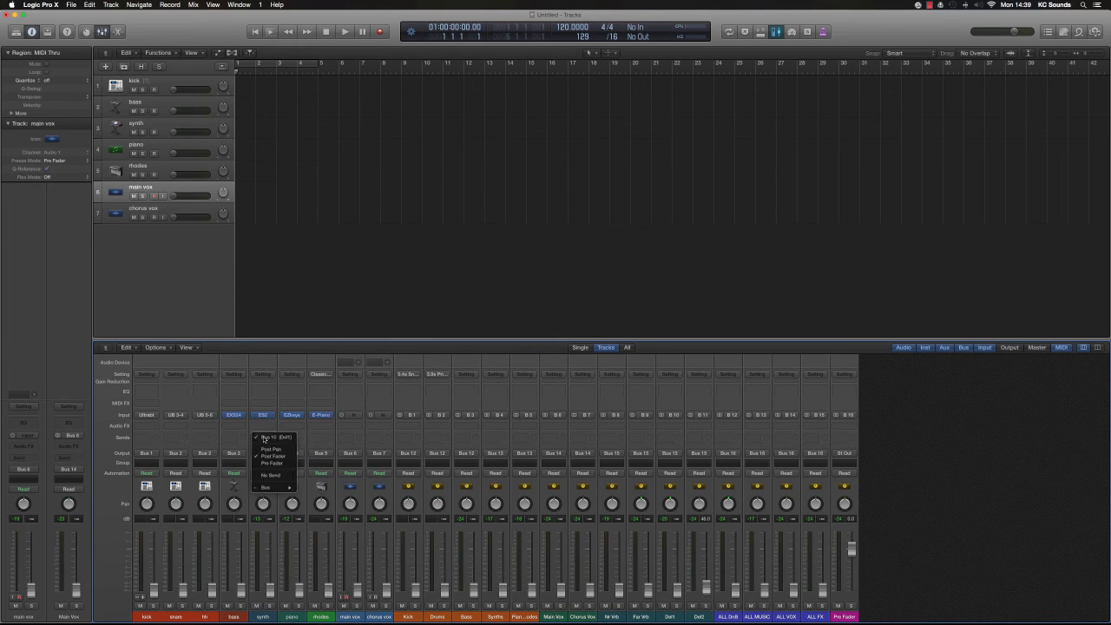
{"action": "left_click", "coordinate": [274, 477]}
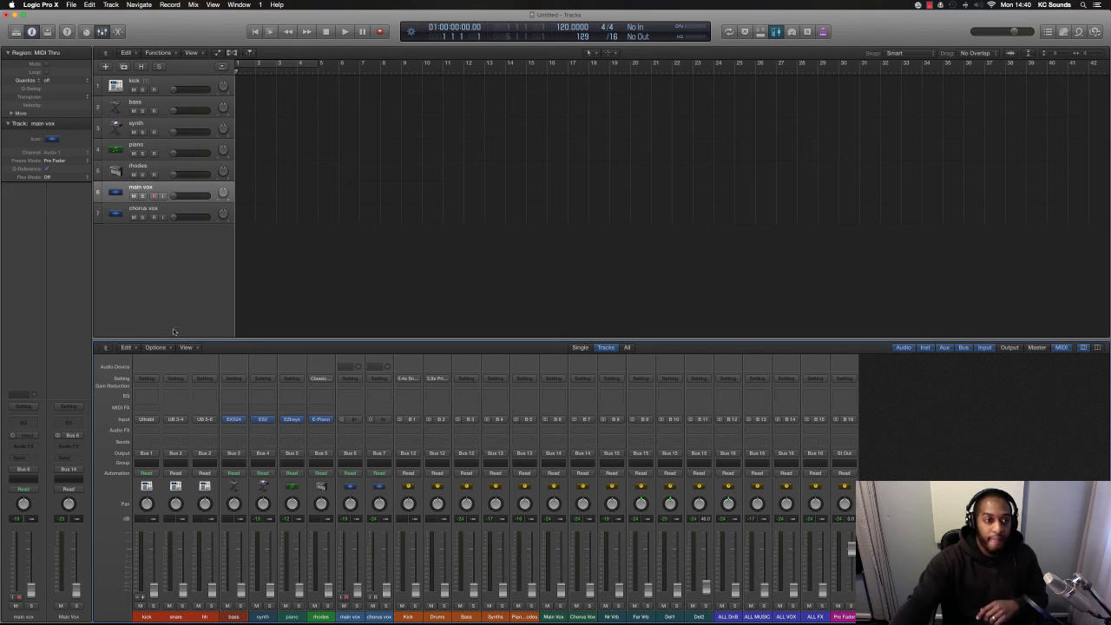
- Save the project as a template named "Production Template 1 (KC)" in the Project Templates folder
{"action": "left_click", "coordinate": [71, 5]}
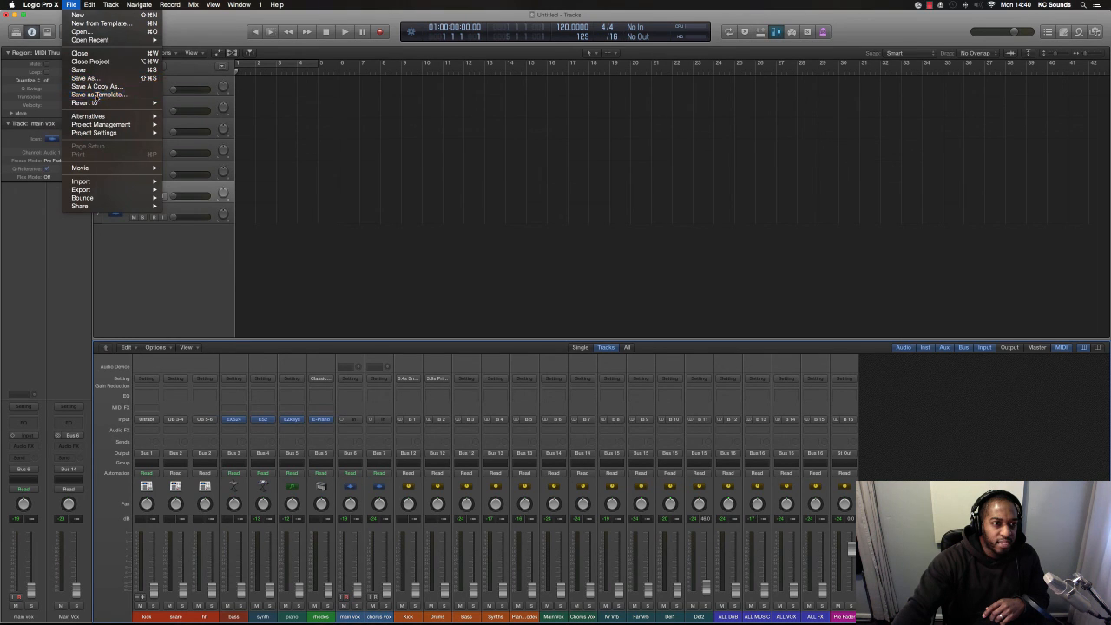
{"action": "left_click", "coordinate": [97, 95]}
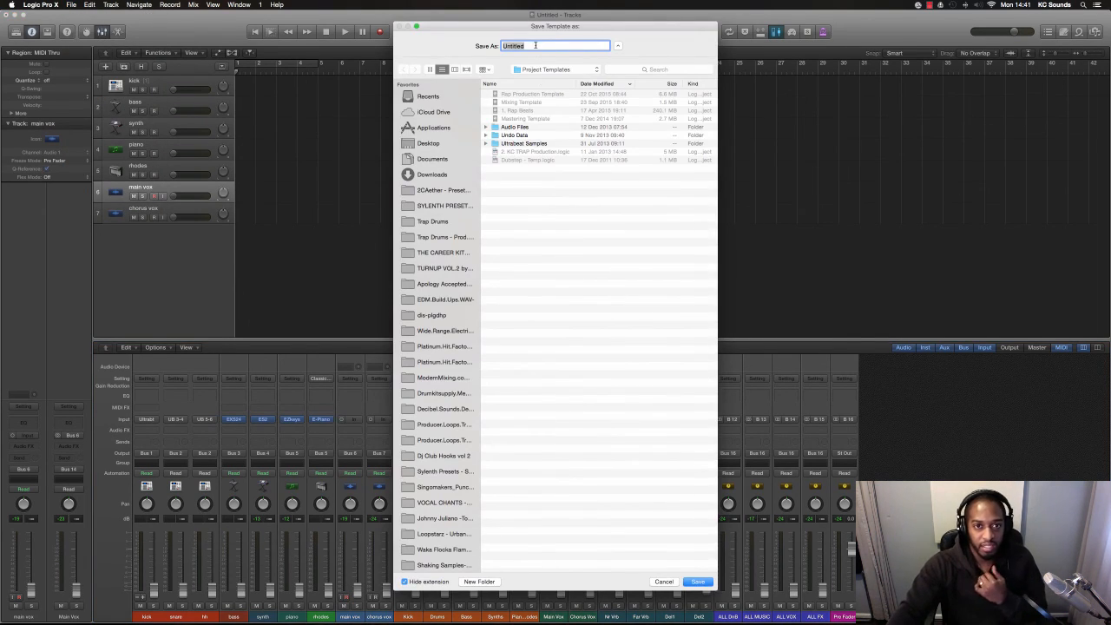
{"action": "left_click", "coordinate": [535, 45]}
{"action": "double_click", "coordinate": [535, 45]}
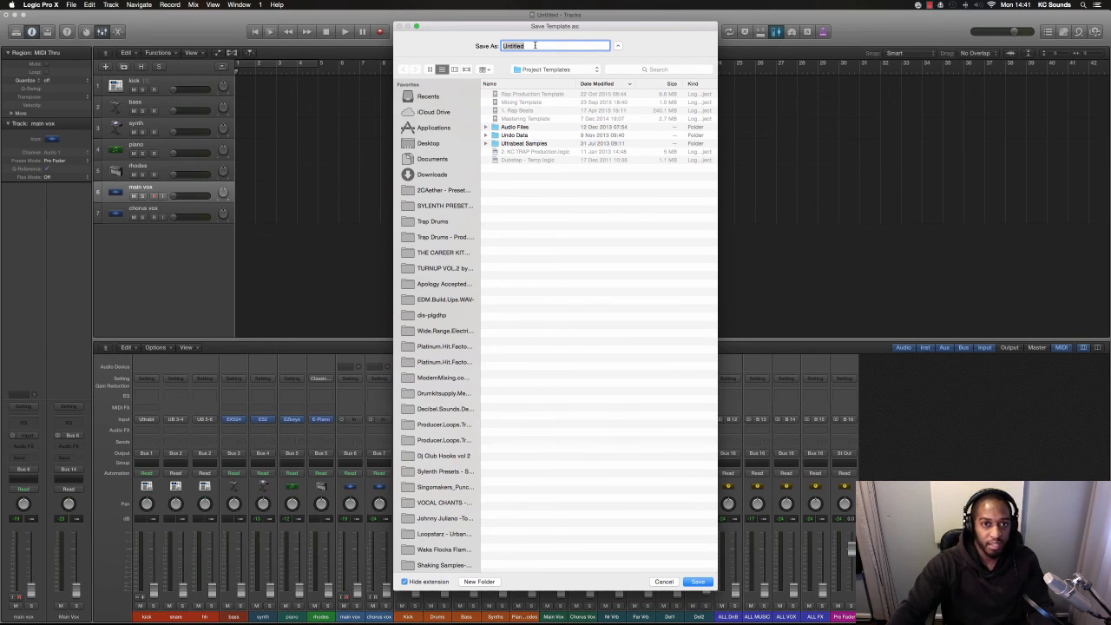
{"action": "key", "text": "BackSpace"}
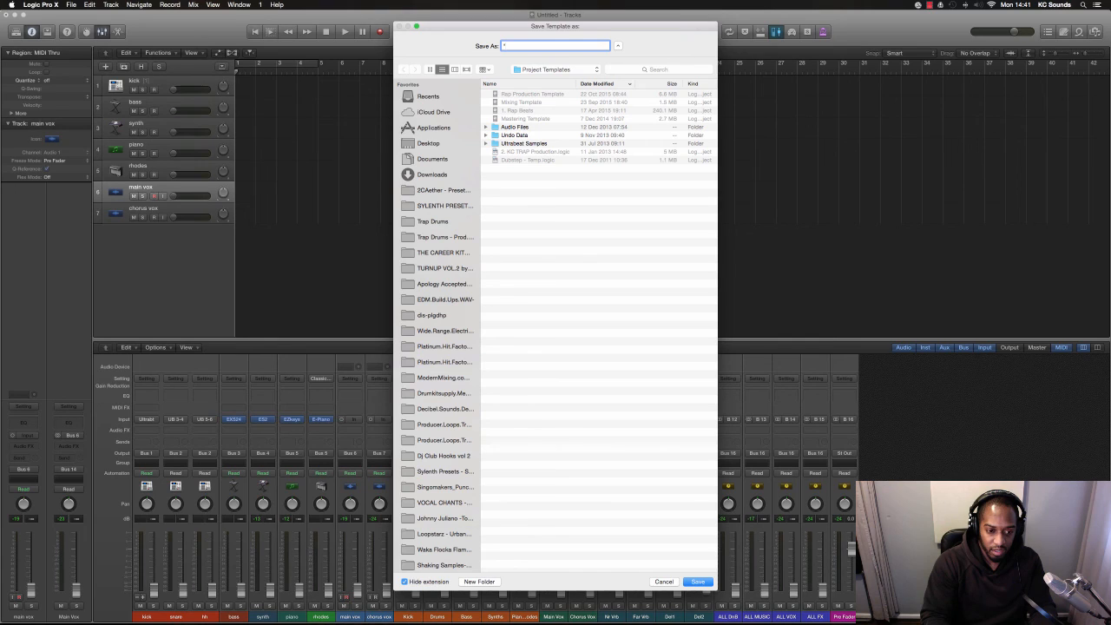
{"action": "type", "text": "Pro"}
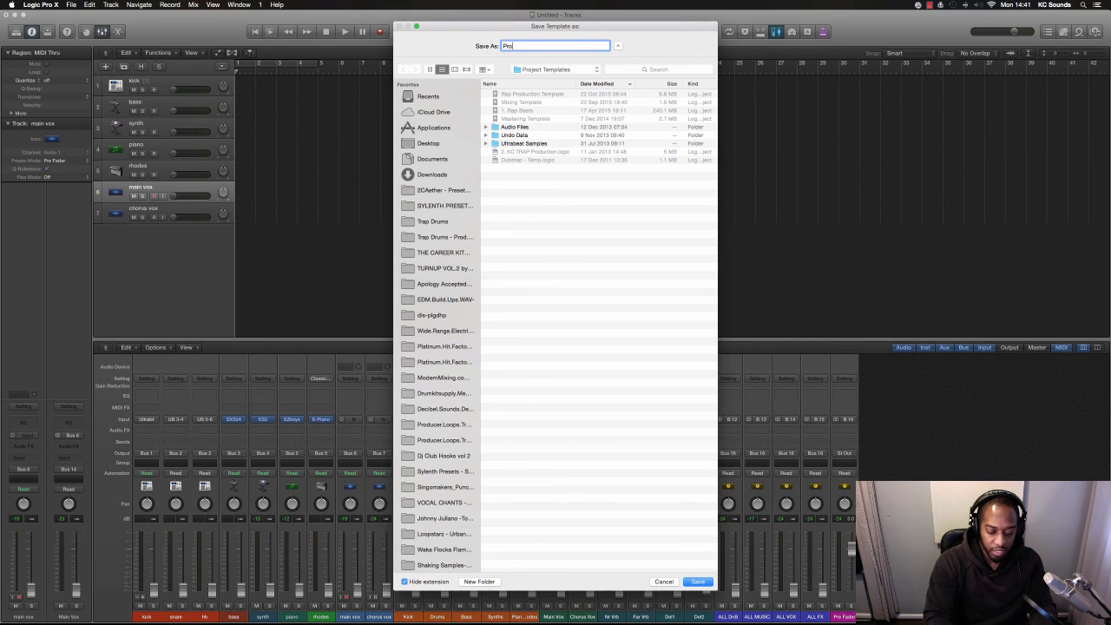
{"action": "type", "text": "cuct"}
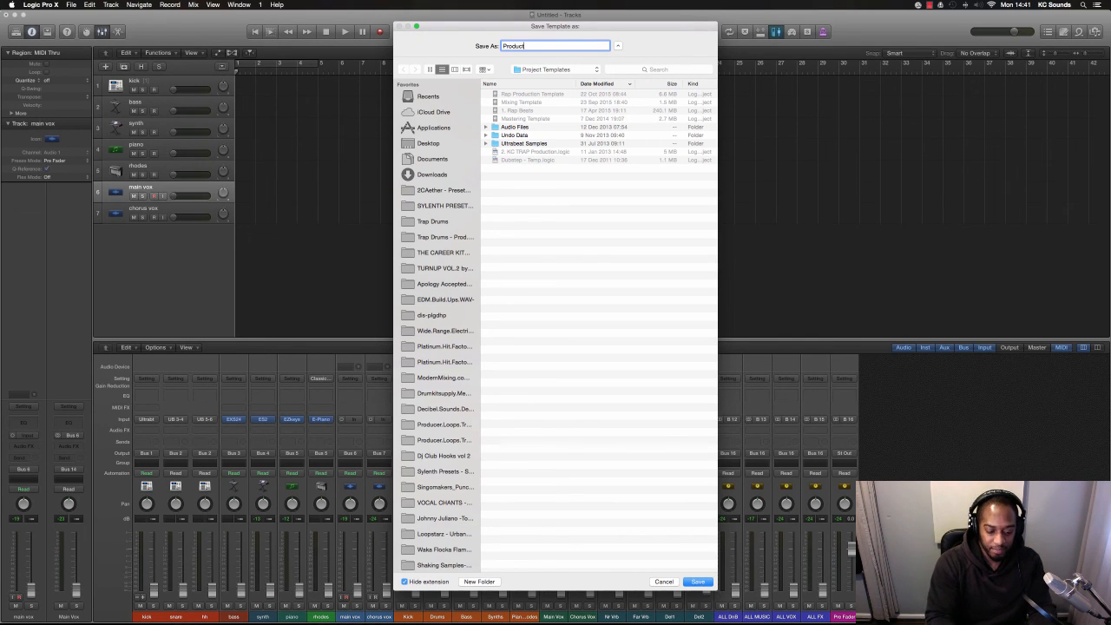
{"action": "type", "text": "in Template 1 ("}
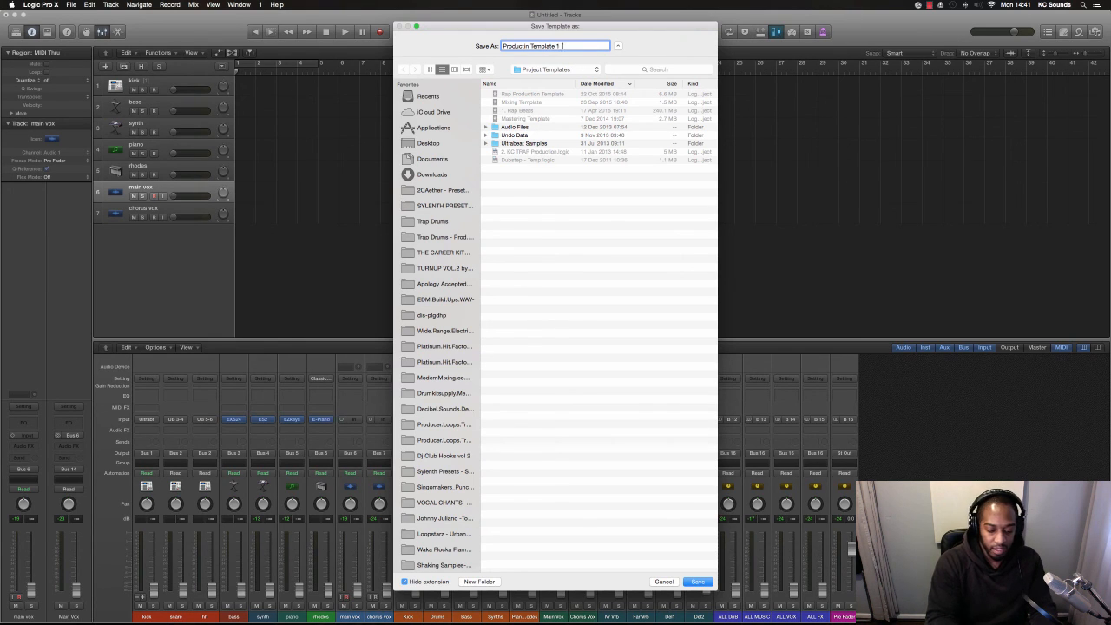
{"action": "type", "text": "KC"}
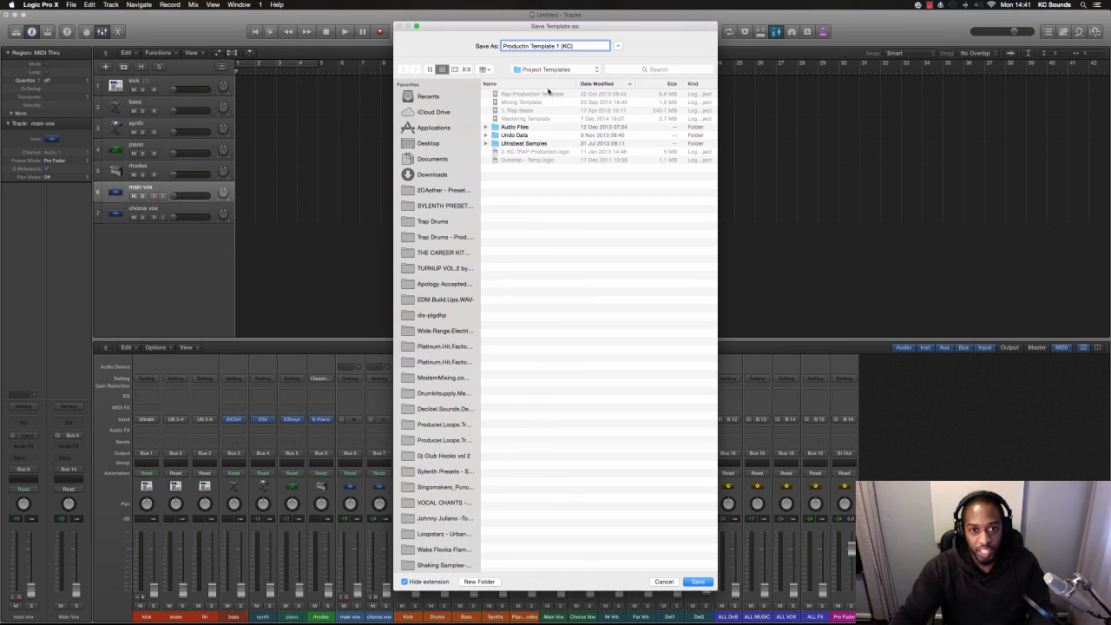
{"action": "type", "text": ")"}
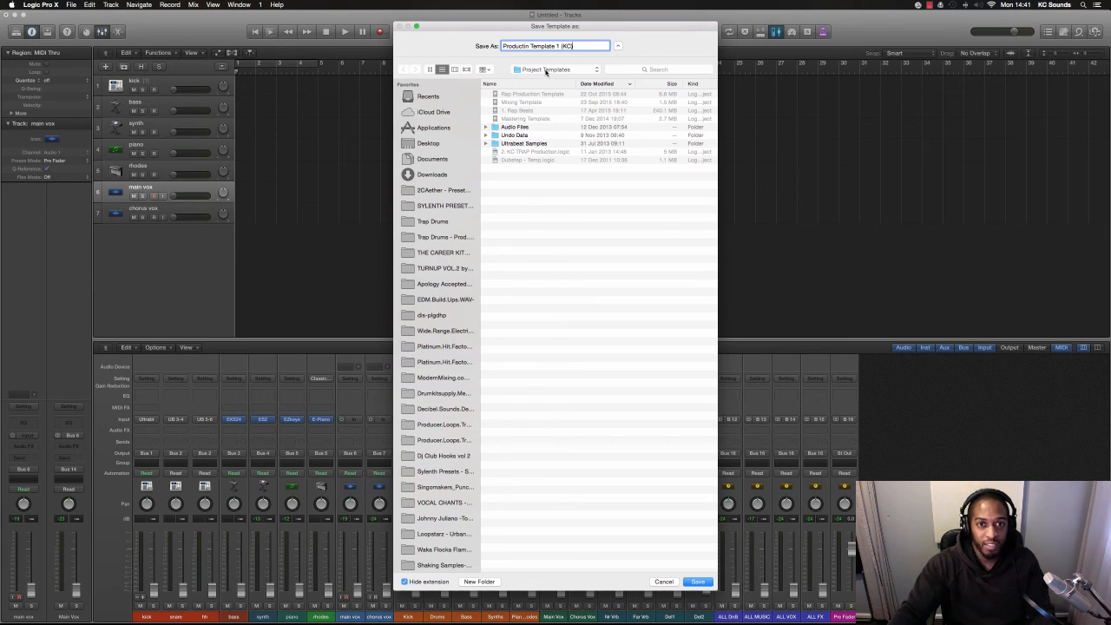
{"action": "left_click", "coordinate": [527, 47]}
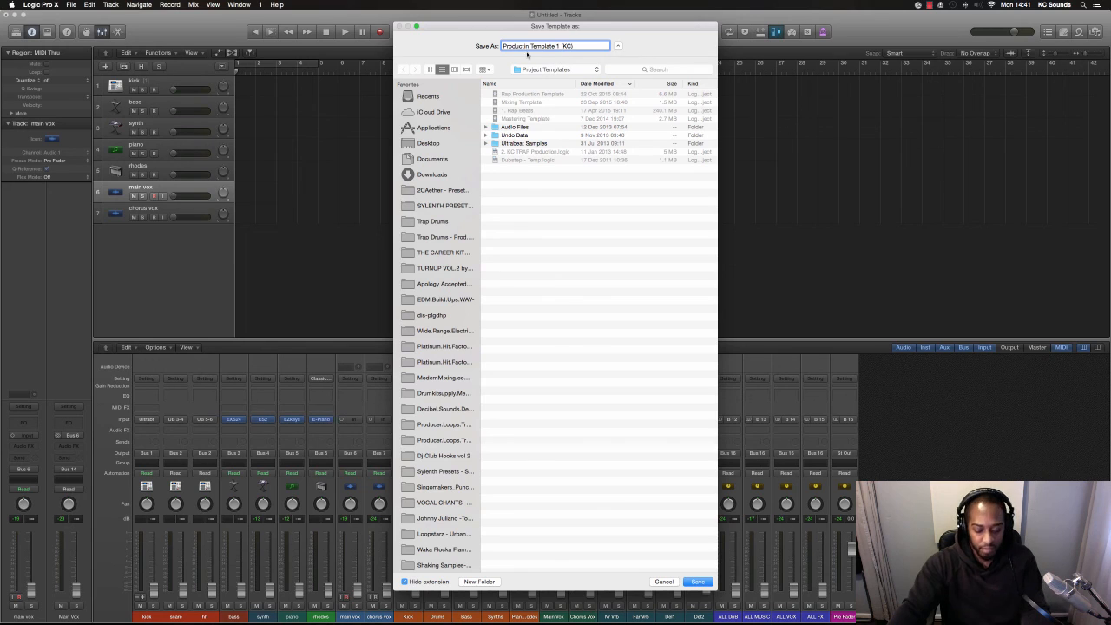
{"action": "type", "text": "o"}
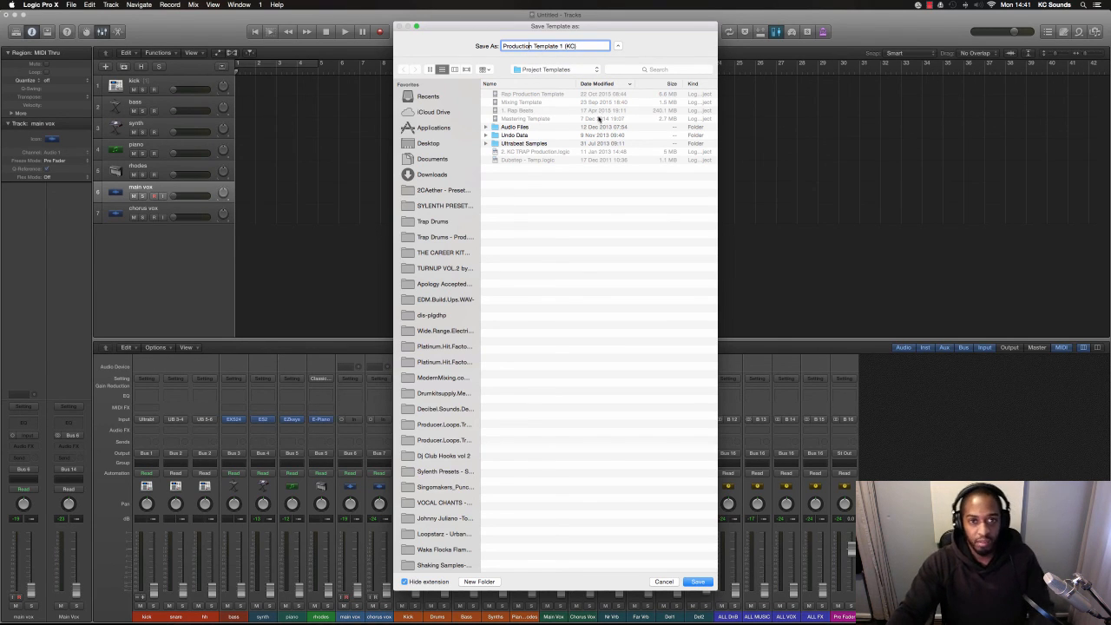
{"action": "left_click", "coordinate": [700, 582]}
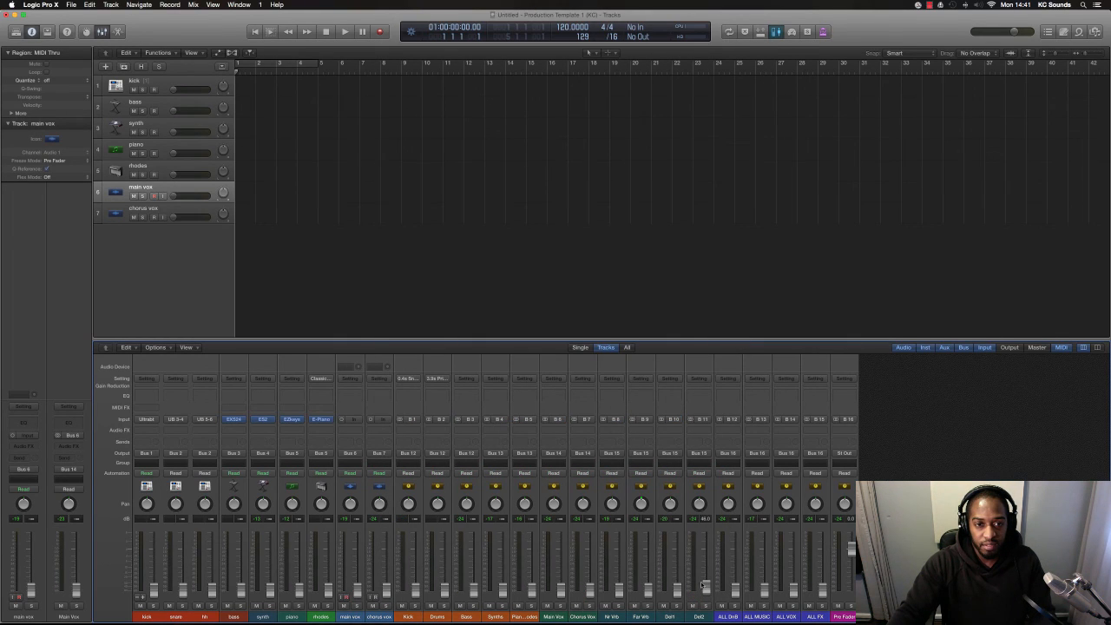
- Close the project and create a new one from Production Template 1 (KC) among the user templates
{"action": "left_click", "coordinate": [6, 15]}
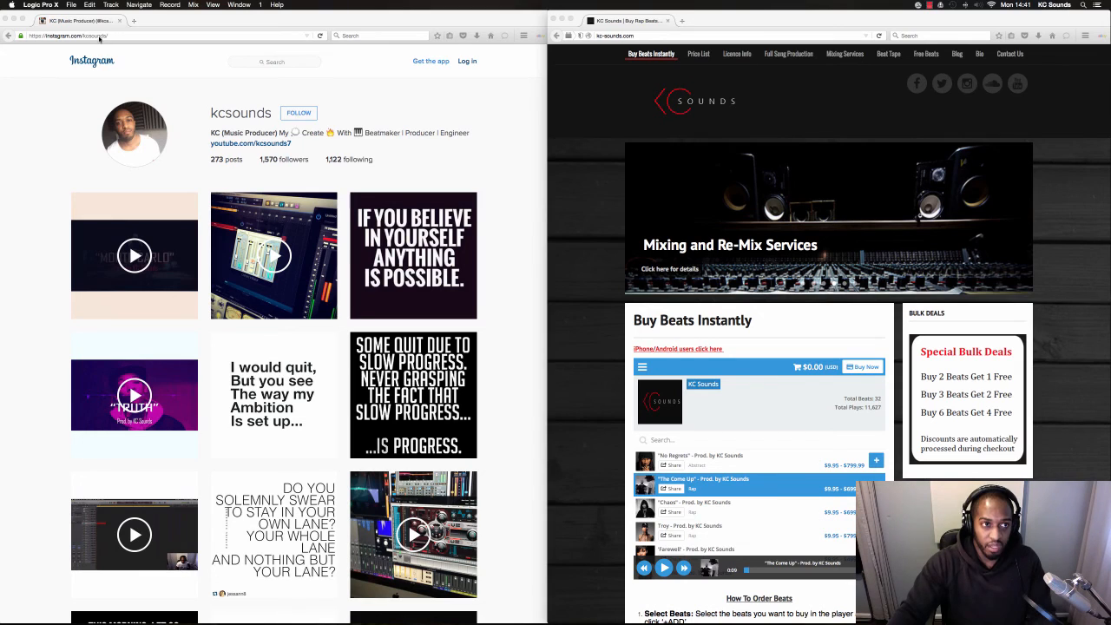
{"action": "left_click", "coordinate": [71, 5]}
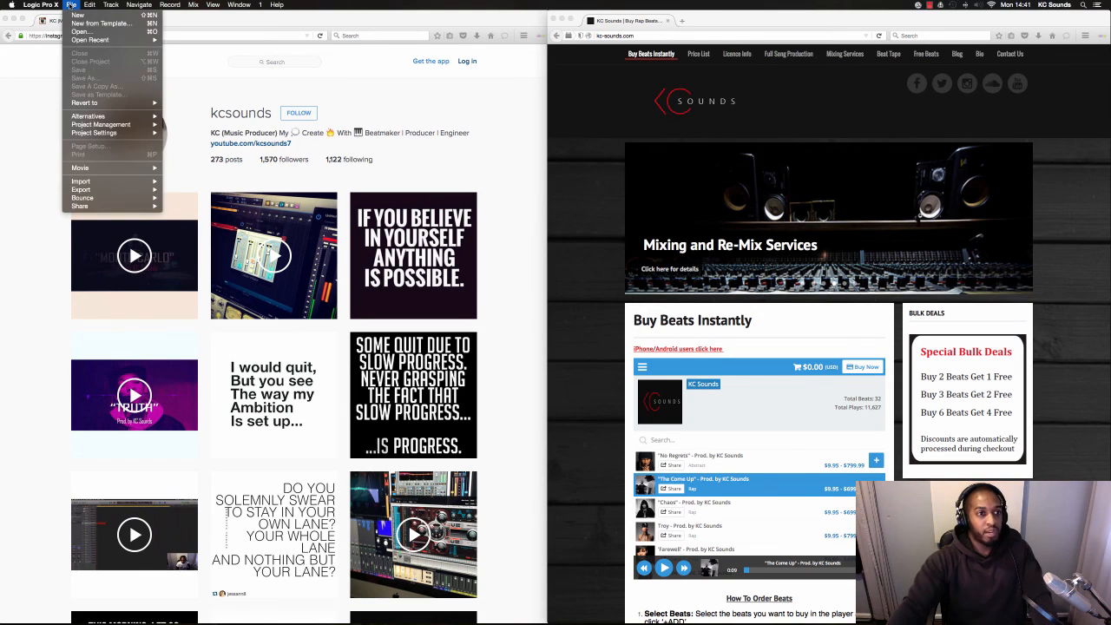
{"action": "mouse_move", "coordinate": [113, 41]}
{"action": "key", "text": "Escape"}
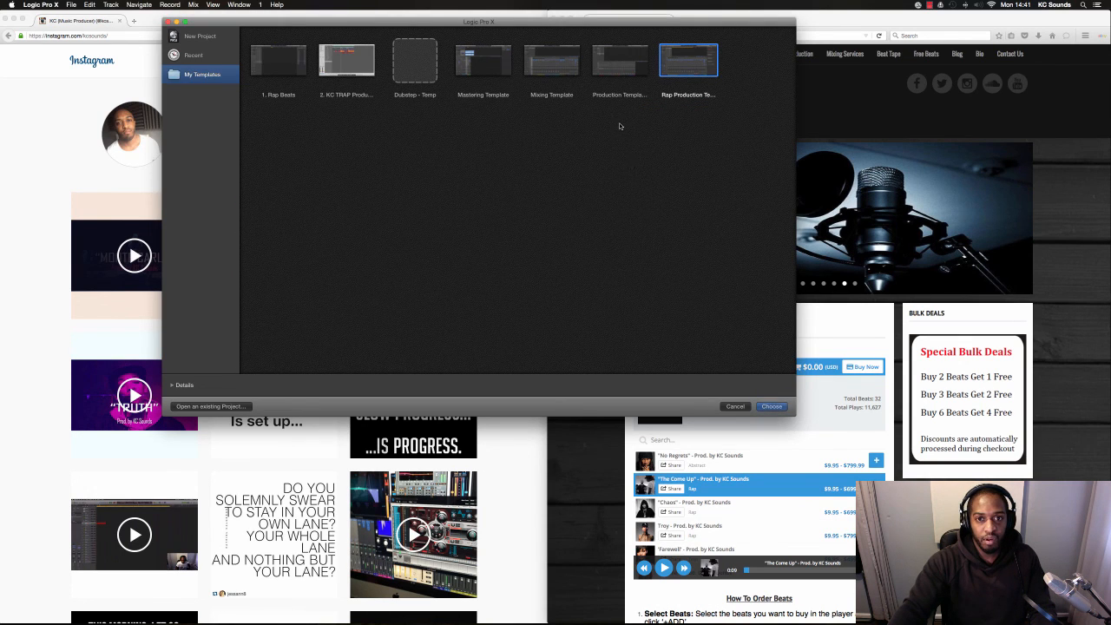
{"action": "left_click", "coordinate": [630, 66]}
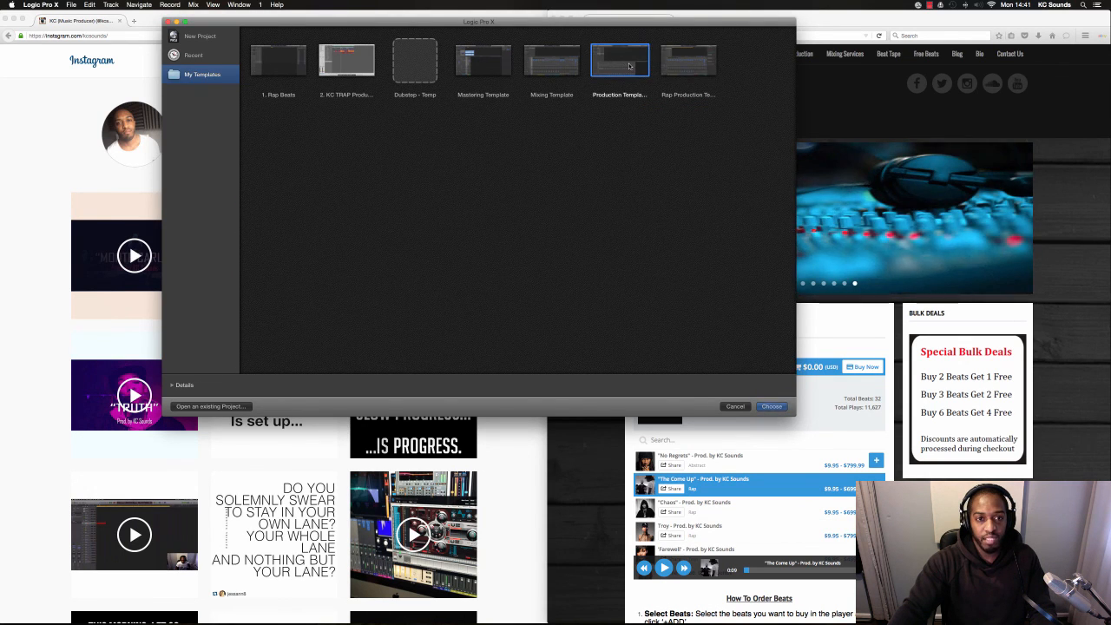
{"action": "left_click", "coordinate": [773, 407]}
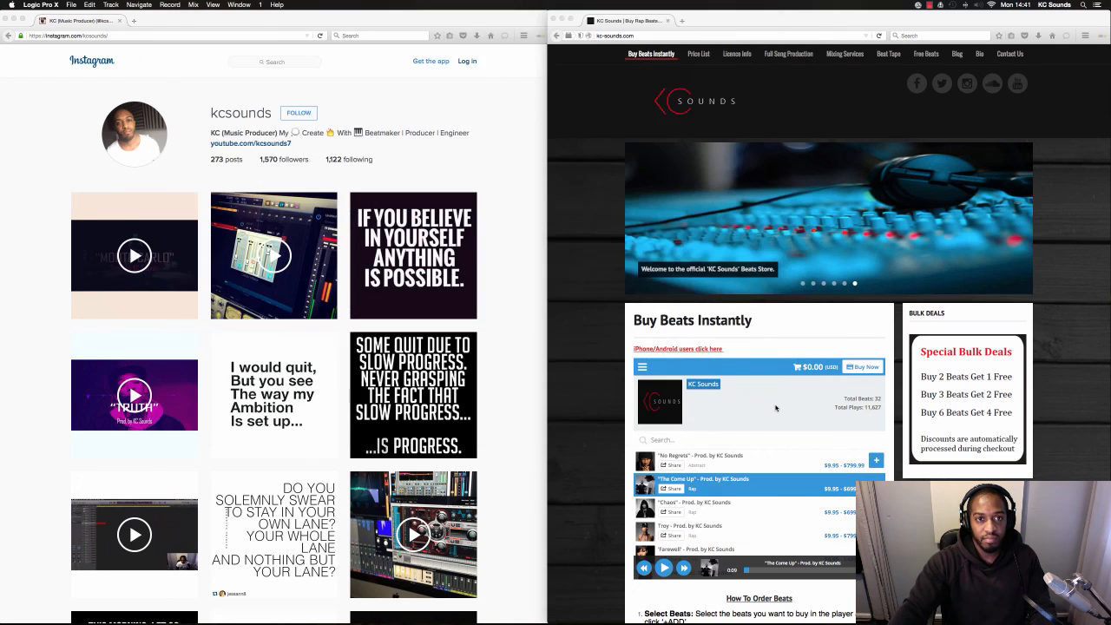